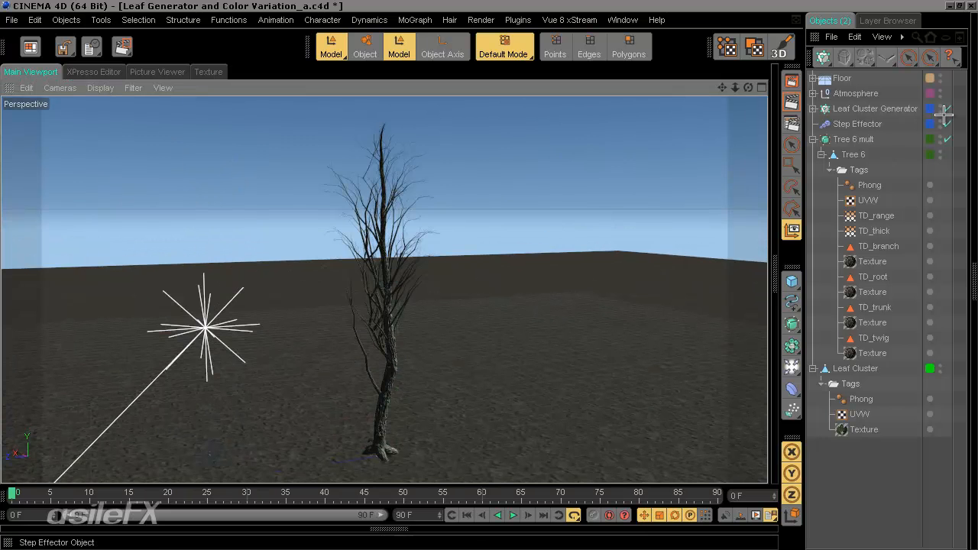
# - Examine the bare tree model as a whole from several angles and distances
pyautogui.keyDown('alt'); pyautogui.moveTo(490, 274); pyautogui.dragTo(491, 275); pyautogui.keyUp('alt')
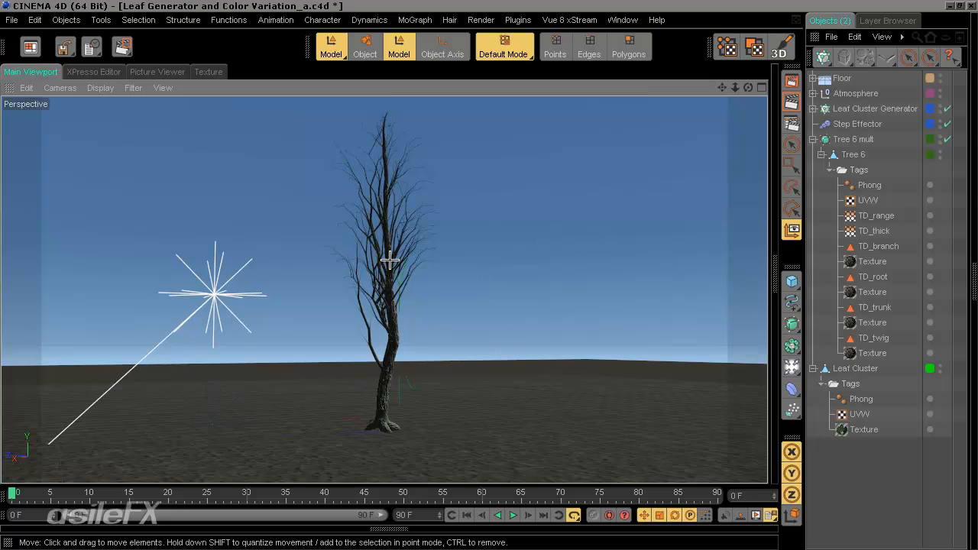
pyautogui.scroll(2, 429, 347)
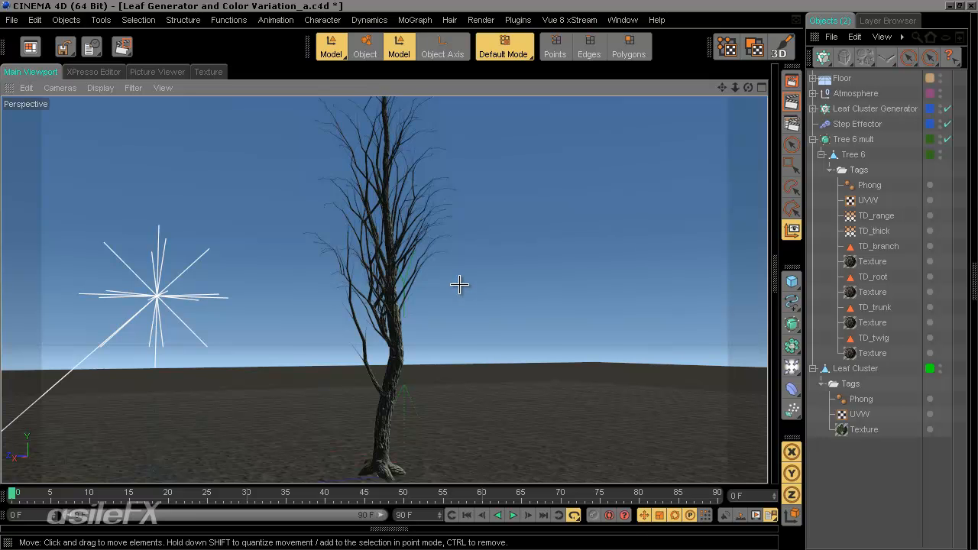
pyautogui.scroll(5, 479, 365)
pyautogui.keyDown('alt'); pyautogui.moveTo(528, 308); pyautogui.dragTo(488, 275); pyautogui.keyUp('alt')
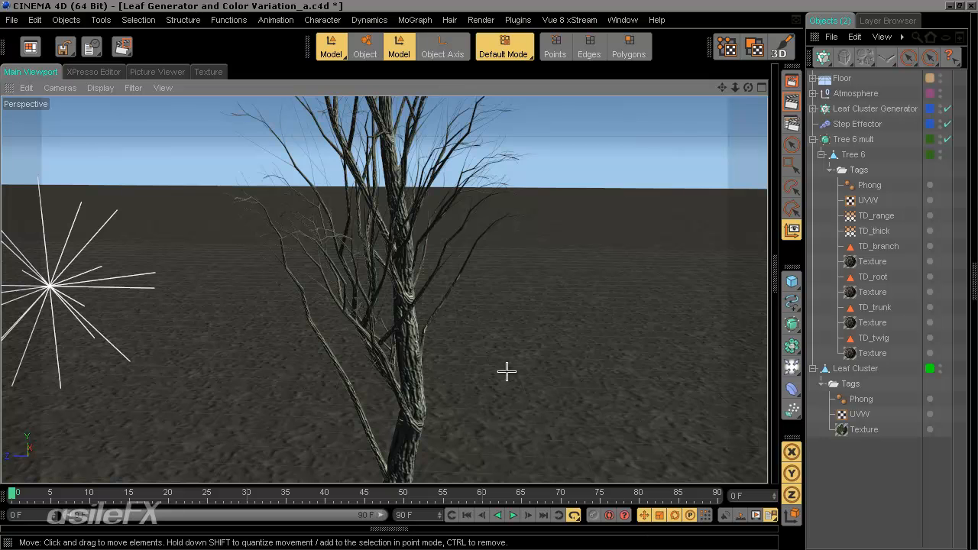
pyautogui.keyDown('alt'); pyautogui.moveTo(506, 372); pyautogui.dragTo(489, 277); pyautogui.keyUp('alt')
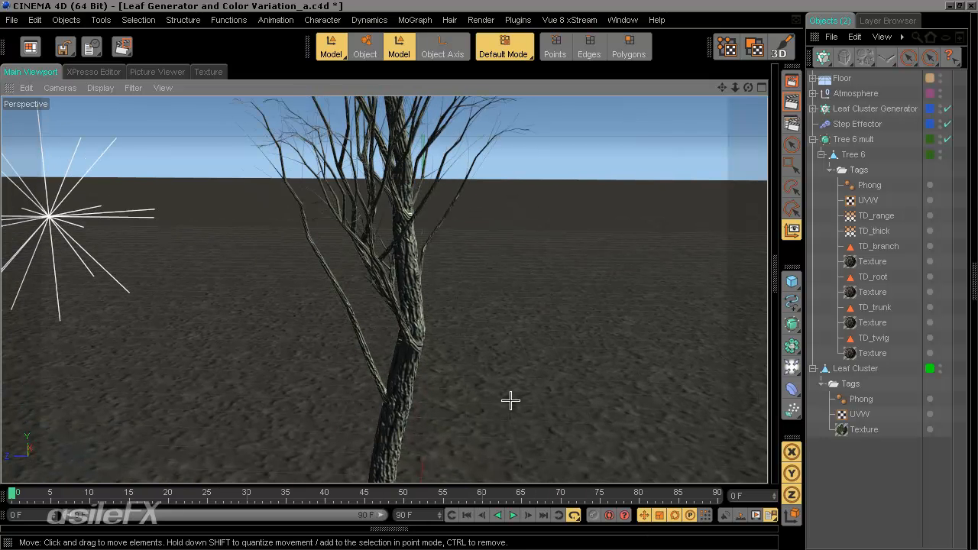
pyautogui.scroll(-3, 511, 399)
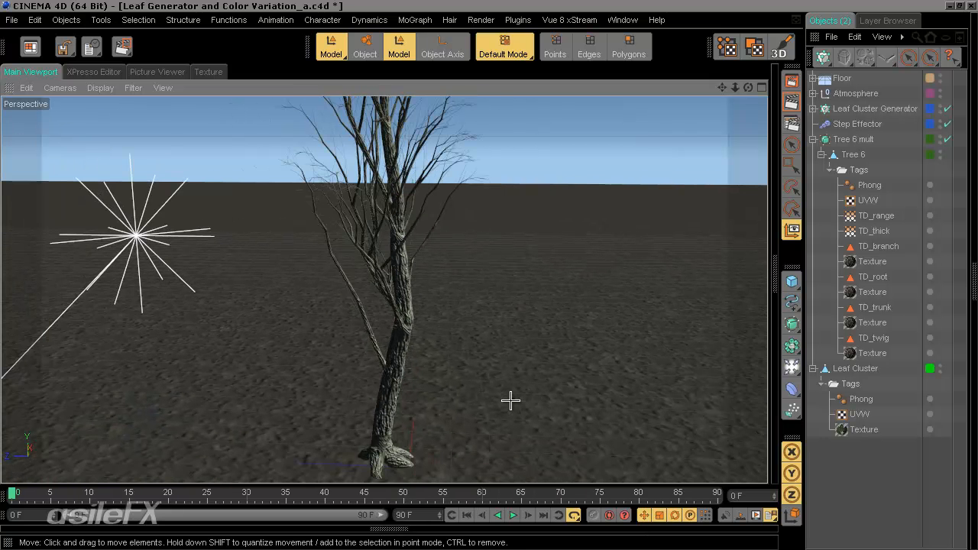
pyautogui.keyDown('alt'); pyautogui.moveTo(515, 383); pyautogui.dragTo(489, 274); pyautogui.keyUp('alt')
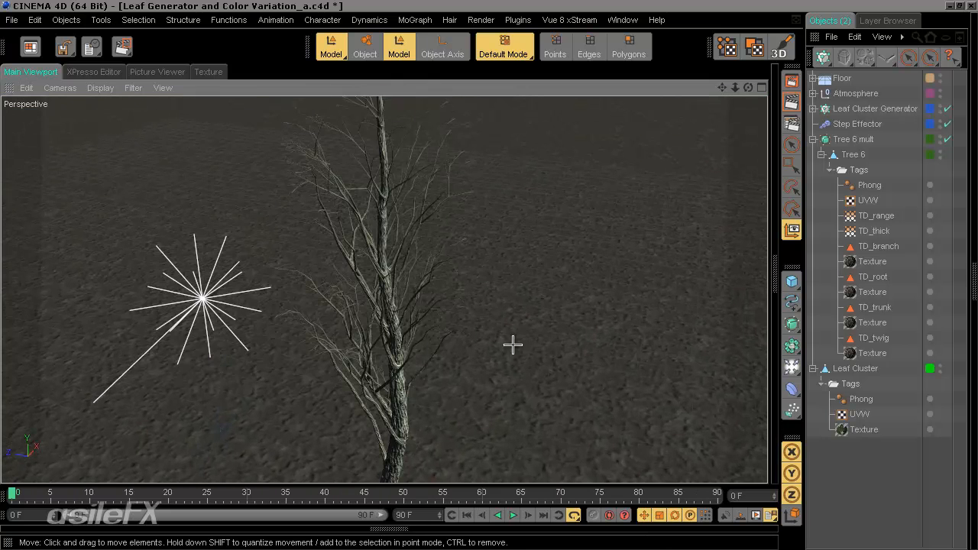
pyautogui.scroll(3, 513, 345)
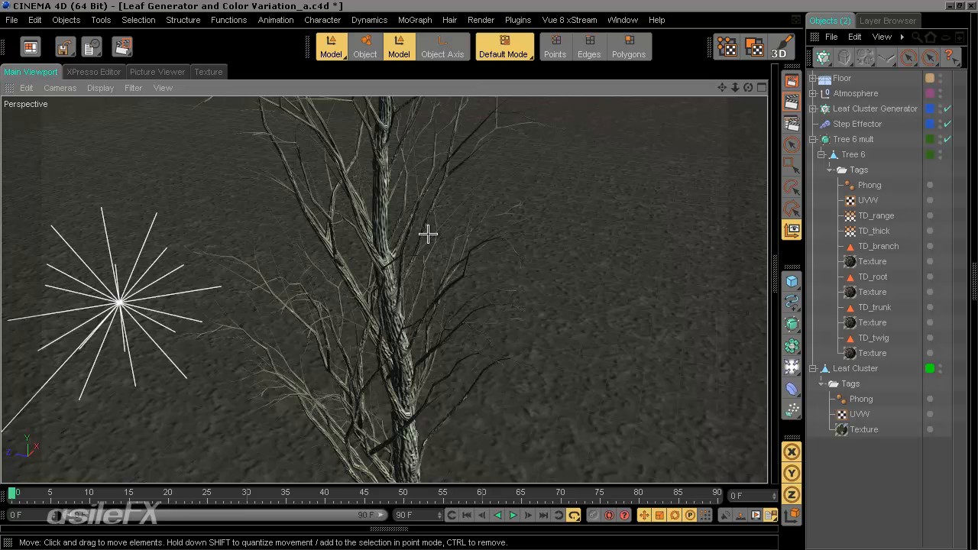
pyautogui.keyDown('alt'); pyautogui.moveTo(642, 338); pyautogui.dragTo(598, 342); pyautogui.keyUp('alt')
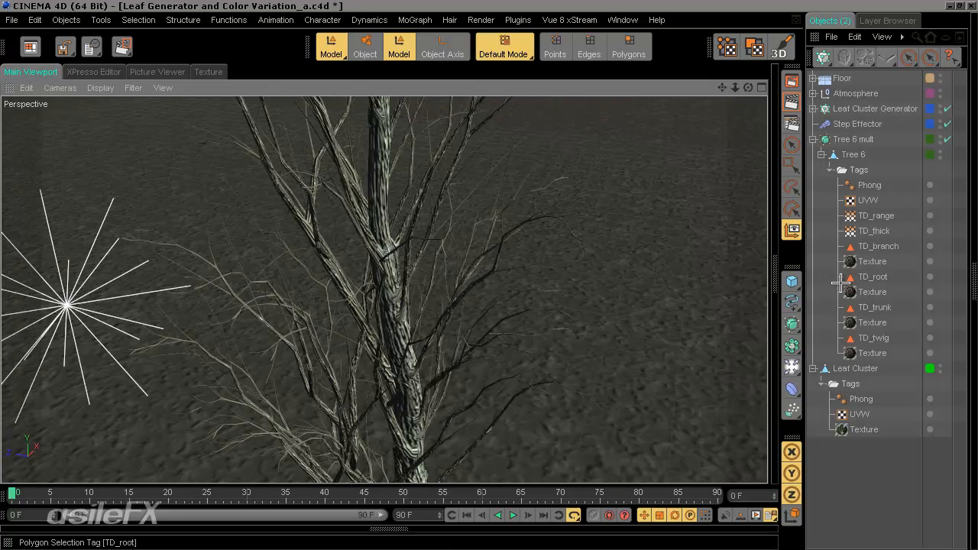
# - Inspect the tree's roots, trunk and branch joints up close, including how the bark texture runs over them
pyautogui.click(771, 269)
pyautogui.keyDown('alt'); pyautogui.moveTo(414, 274); pyautogui.dragTo(316, 384, button='middle'); pyautogui.keyUp('alt')
pyautogui.scroll(5, 317, 382)
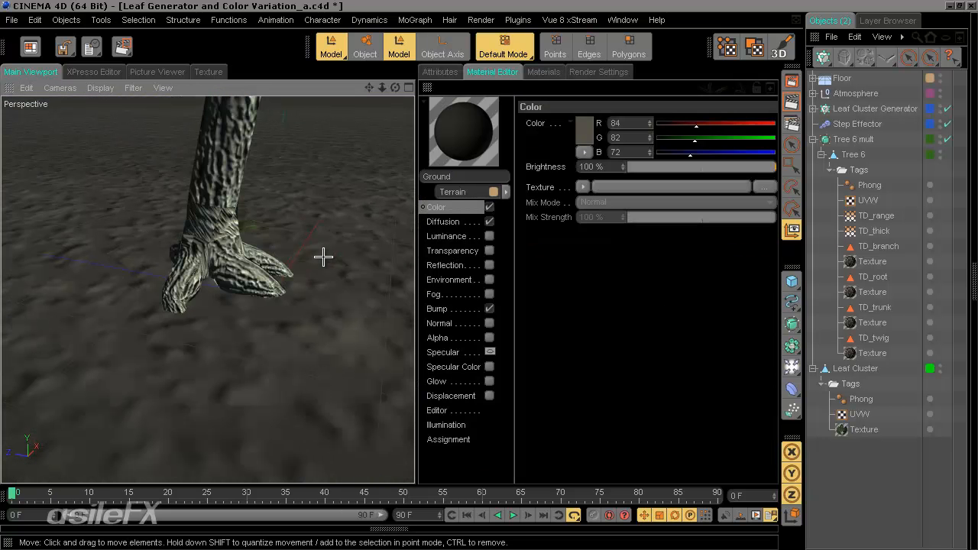
pyautogui.moveTo(323, 257)
pyautogui.keyDown('alt'); pyautogui.mouseDown(button='middle')
pyautogui.moveTo(414, 277)
pyautogui.moveTo(310, 251)
pyautogui.mouseUp(button='middle'); pyautogui.keyUp('alt')
pyautogui.keyDown('alt'); pyautogui.moveTo(373, 128); pyautogui.dragTo(252, 349, button='middle'); pyautogui.keyUp('alt')
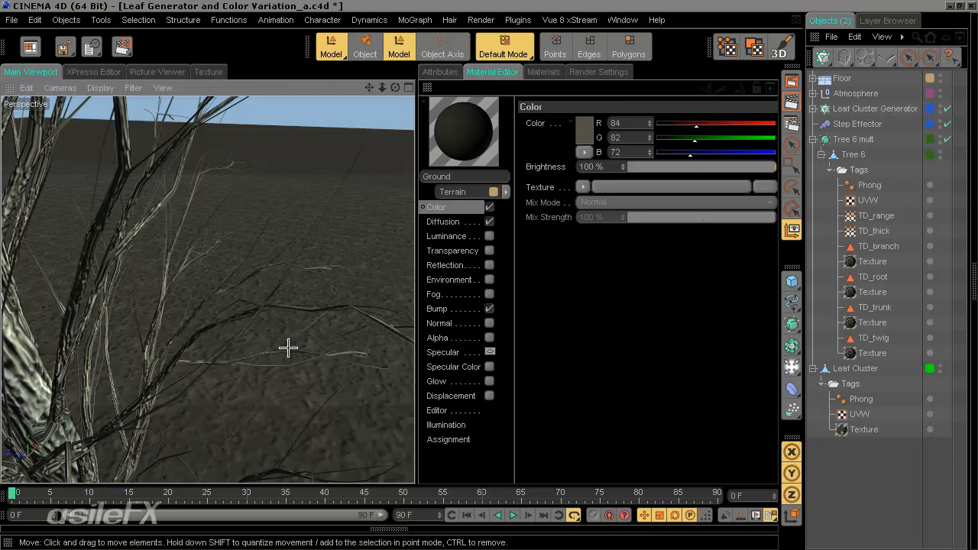
pyautogui.keyDown('alt'); pyautogui.moveTo(138, 248); pyautogui.dragTo(416, 275, button='middle'); pyautogui.keyUp('alt')
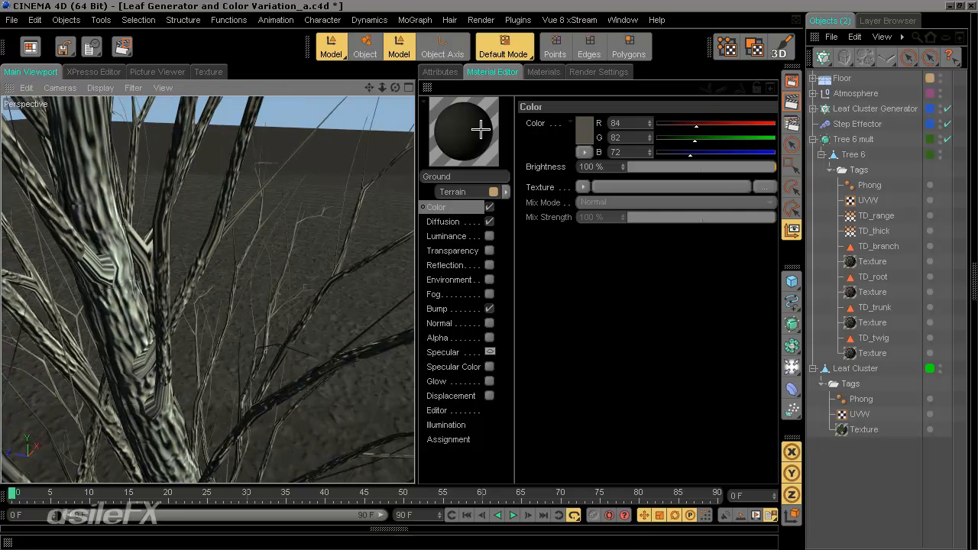
pyautogui.middleClick(430, 87)
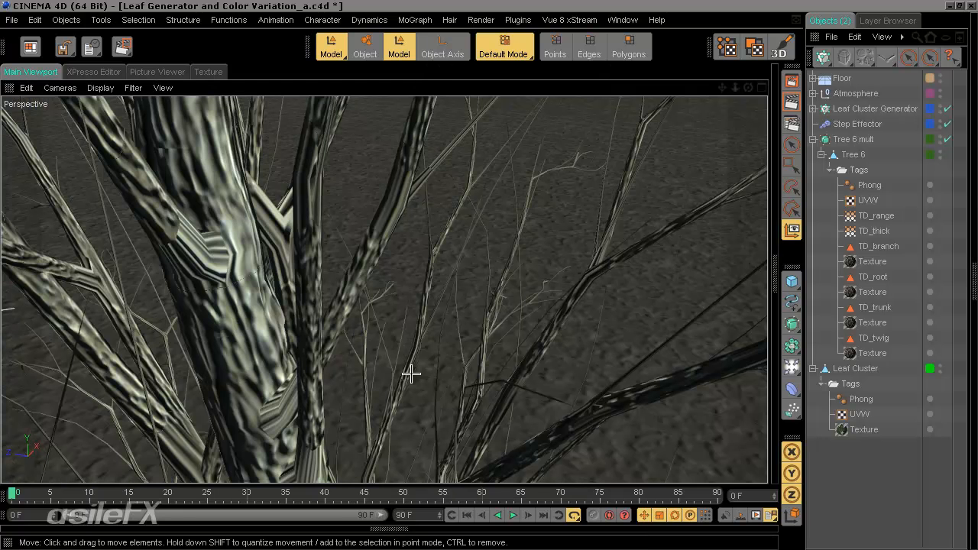
pyautogui.scroll(-5, 413, 337)
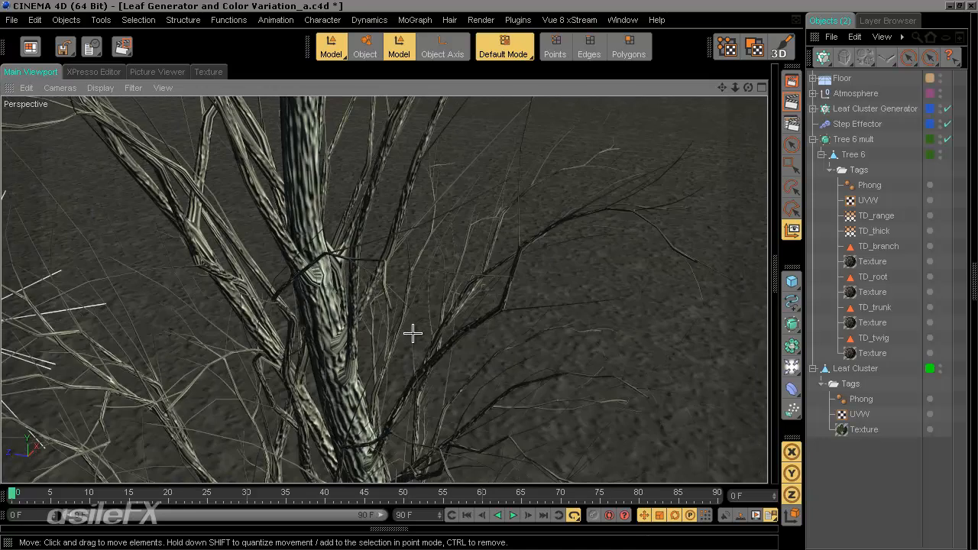
pyautogui.scroll(-4, 468, 358)
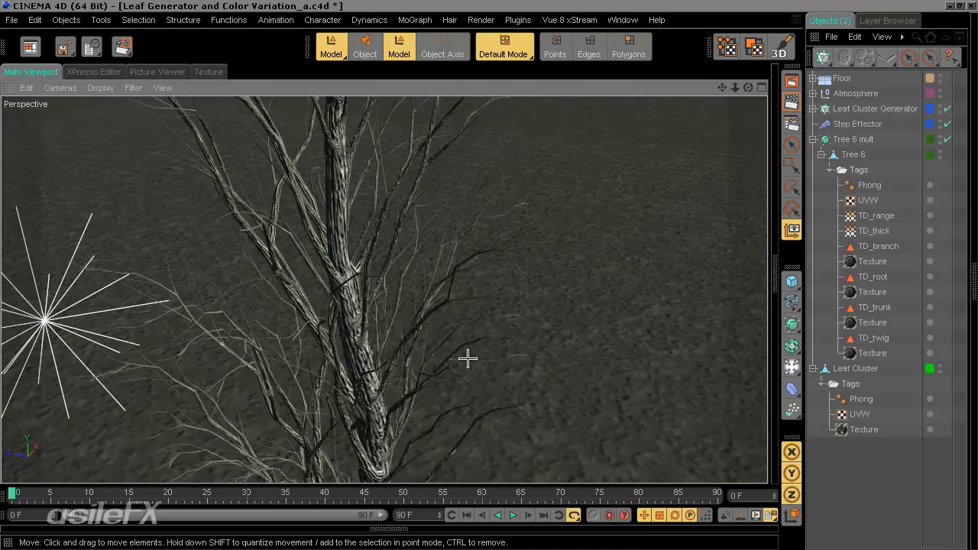
pyautogui.keyDown('alt'); pyautogui.moveTo(487, 362); pyautogui.dragTo(491, 275); pyautogui.keyUp('alt')
pyautogui.keyDown('alt'); pyautogui.moveTo(513, 349); pyautogui.dragTo(513, 372, button='middle'); pyautogui.keyUp('alt')
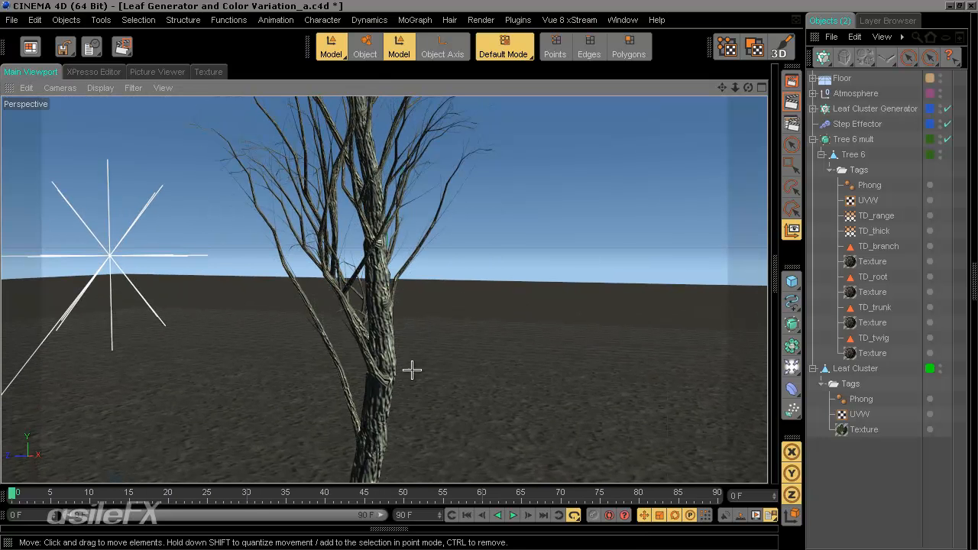
pyautogui.keyDown('alt'); pyautogui.moveTo(412, 371); pyautogui.dragTo(489, 274, button='middle'); pyautogui.keyUp('alt')
# - Select the Tree 6 object in polygon mode and inspect its mesh from the roots up through the branches
pyautogui.click(864, 153)
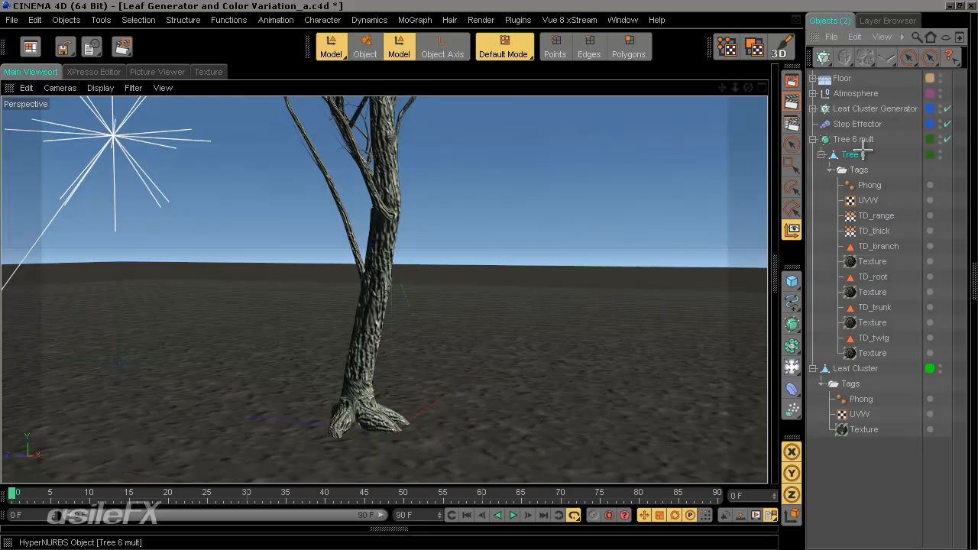
pyautogui.click(628, 48)
pyautogui.keyDown('alt'); pyautogui.moveTo(270, 406); pyautogui.dragTo(489, 274, button='middle'); pyautogui.keyUp('alt')
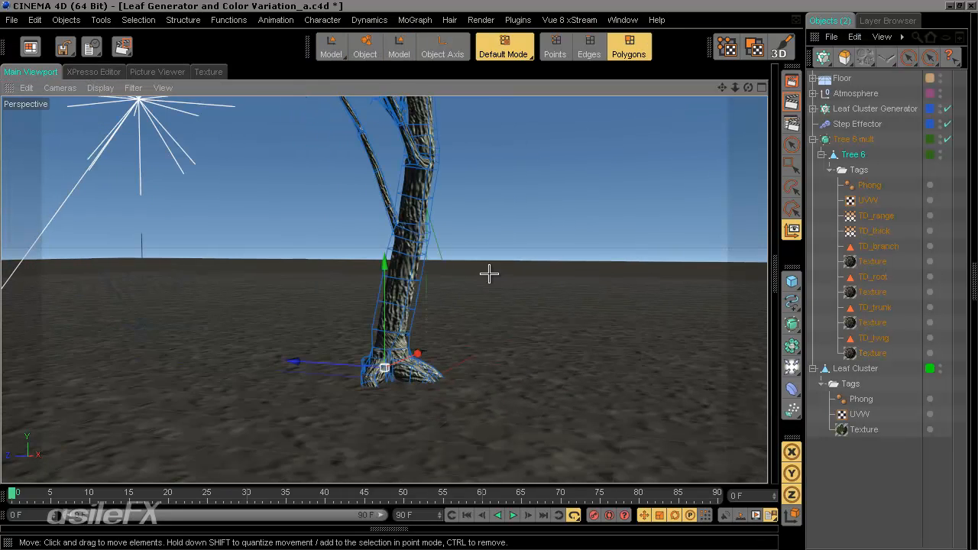
pyautogui.moveTo(489, 274)
pyautogui.keyDown('alt'); pyautogui.mouseDown()
pyautogui.moveTo(498, 275)
pyautogui.moveTo(487, 276)
pyautogui.mouseUp(); pyautogui.keyUp('alt')
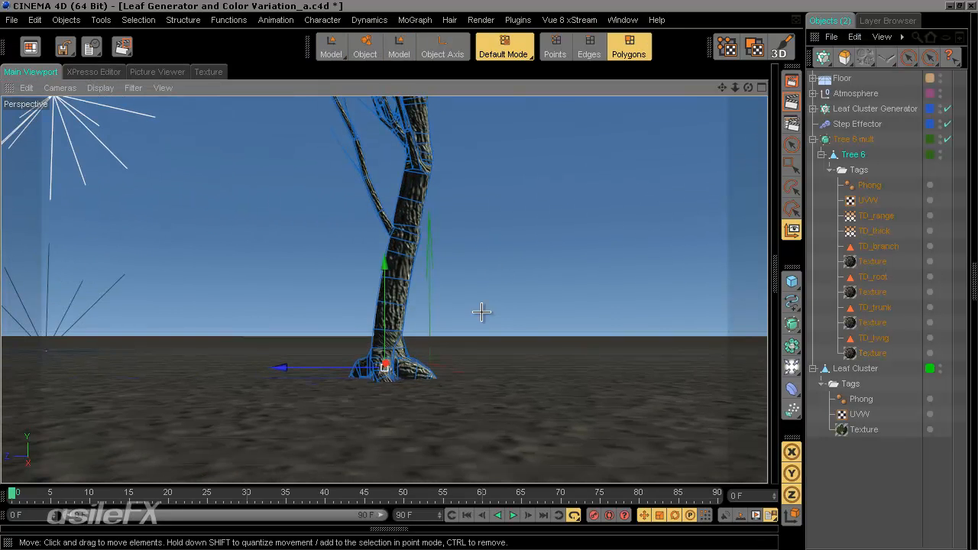
pyautogui.keyDown('alt'); pyautogui.moveTo(482, 311); pyautogui.dragTo(489, 278, button='middle'); pyautogui.keyUp('alt')
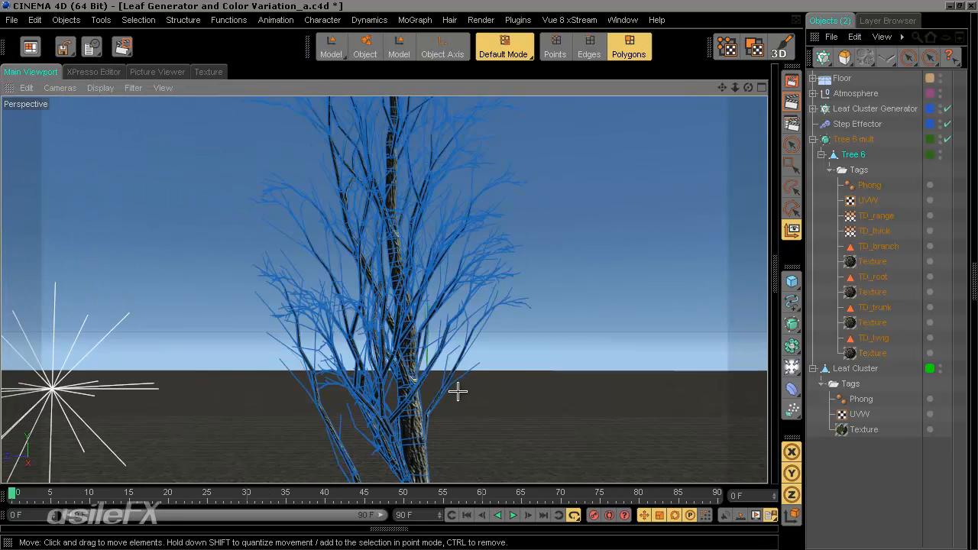
pyautogui.scroll(5, 457, 391)
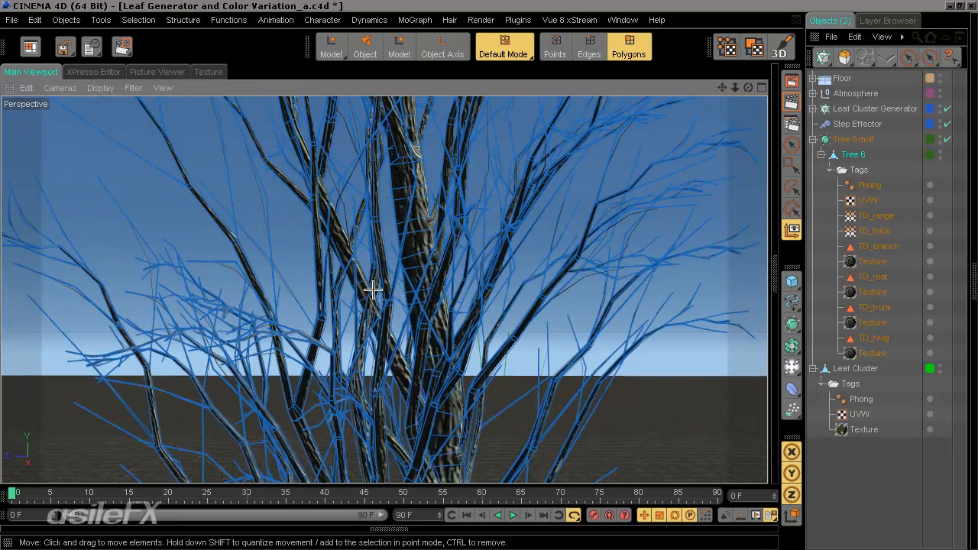
pyautogui.moveTo(479, 373)
pyautogui.keyDown('alt'); pyautogui.mouseDown(button='middle')
pyautogui.moveTo(490, 261)
pyautogui.moveTo(481, 381)
pyautogui.mouseUp(button='middle'); pyautogui.keyUp('alt')
# - In the front view, use Rectangle Selection to select the polygons of Tree 6's roots and lower trunk
pyautogui.click(774, 273)
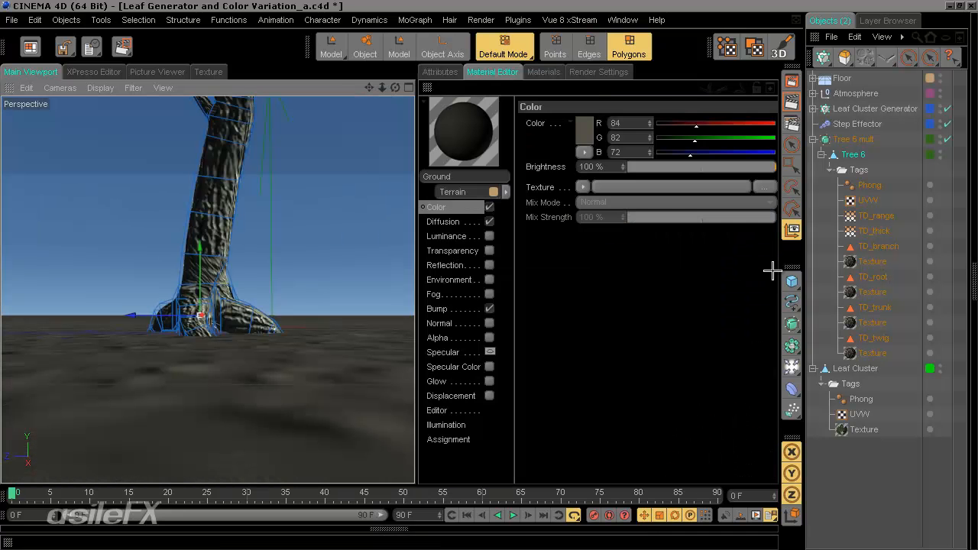
pyautogui.click(791, 166)
pyautogui.middleClick(295, 284)
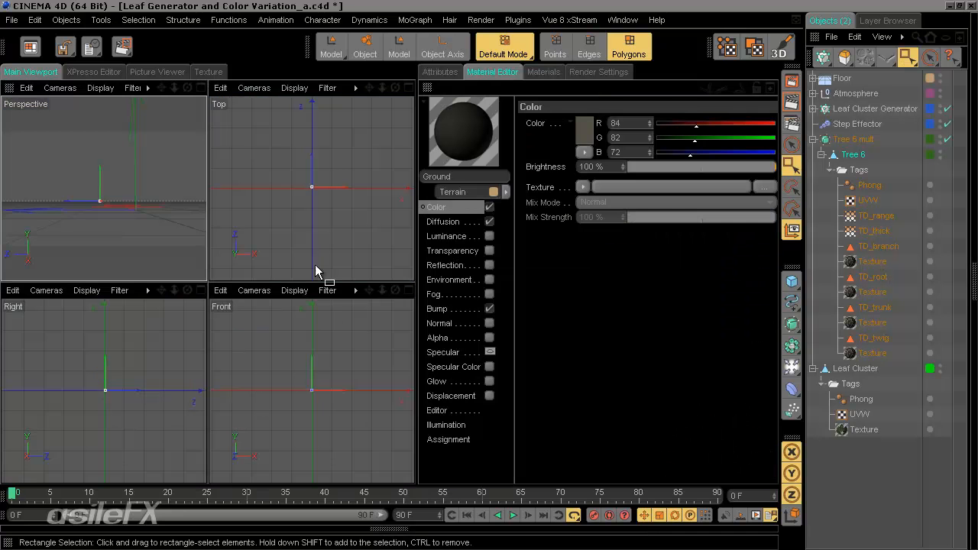
pyautogui.middleClick(302, 366)
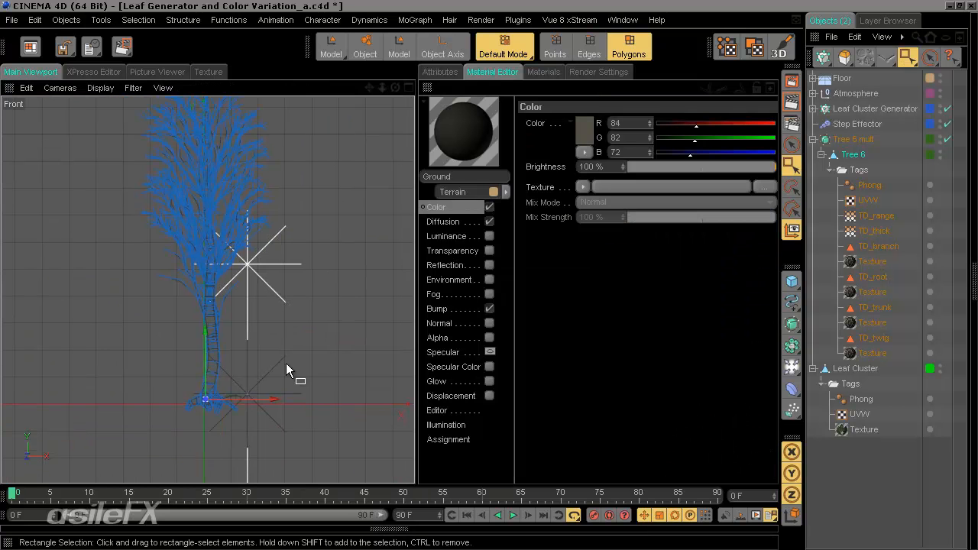
pyautogui.click(436, 72)
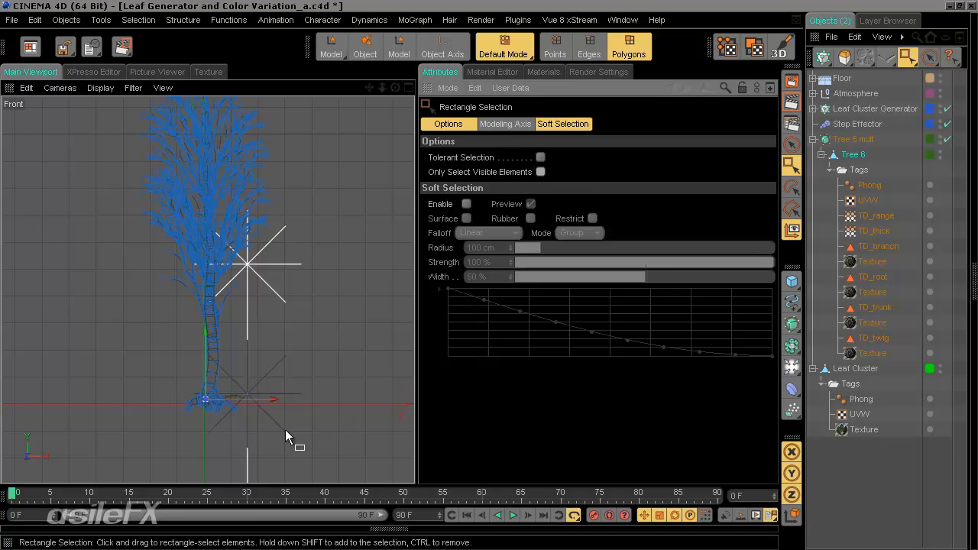
pyautogui.moveTo(339, 445); pyautogui.dragTo(49, 319)
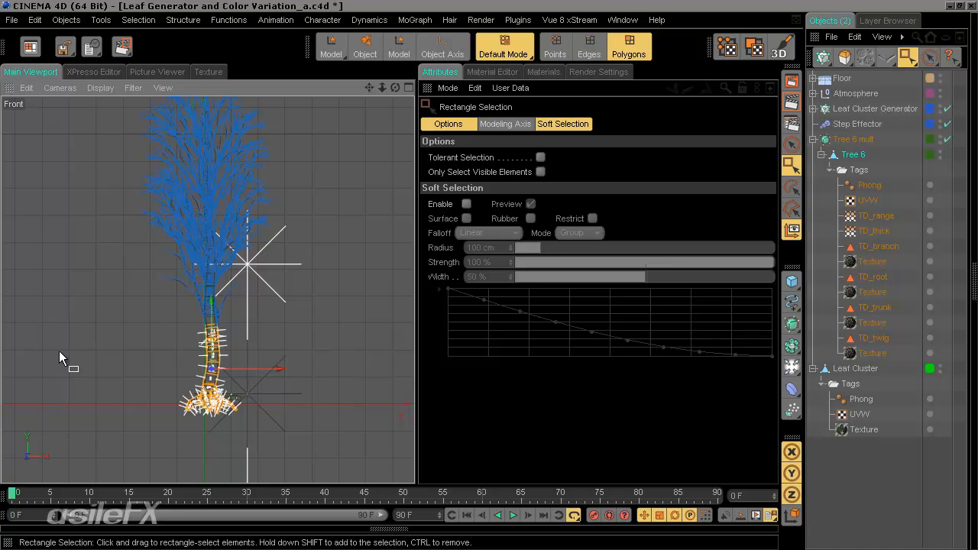
# - Invert the polygon selection so that it covers the upper trunk and branches instead of the roots and lower trunk
pyautogui.scroll(2, 283, 420)
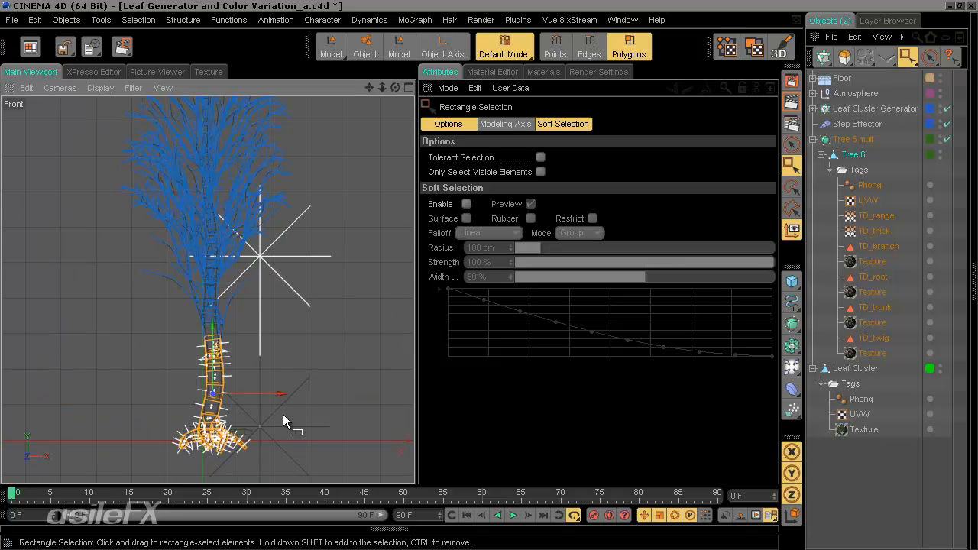
pyautogui.click(138, 20)
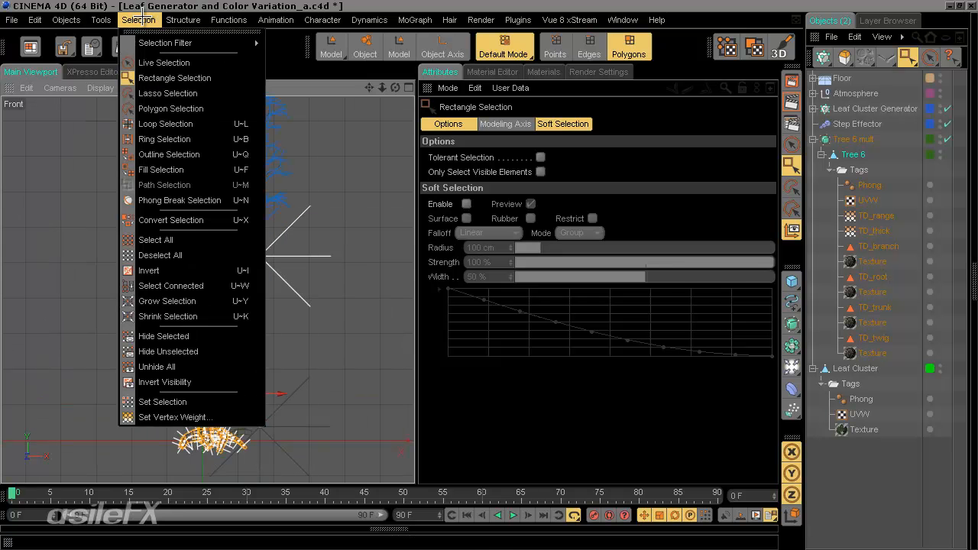
pyautogui.click(149, 270)
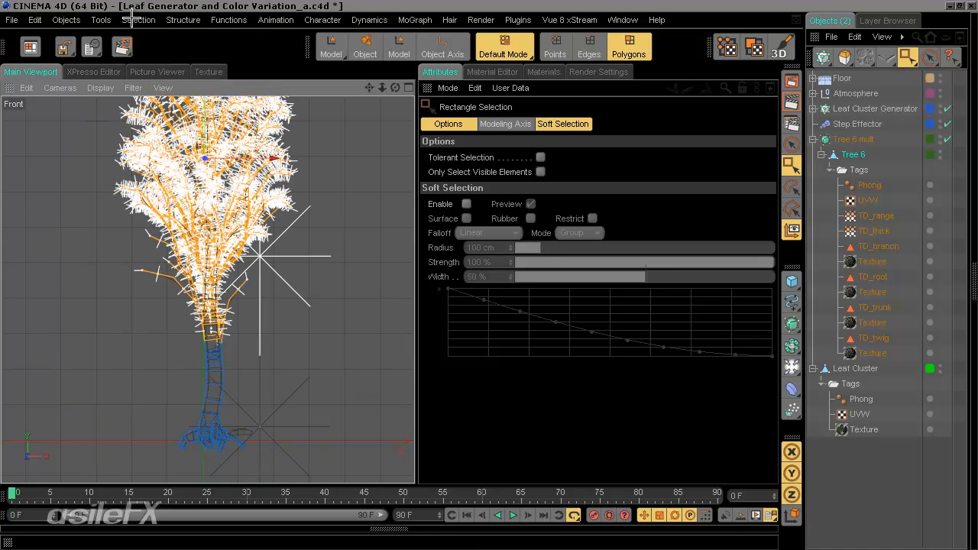
# - Shrink Tree 6's polygon selection repeatedly to take the upper trunk and lower branches out of it
pyautogui.click(139, 20)
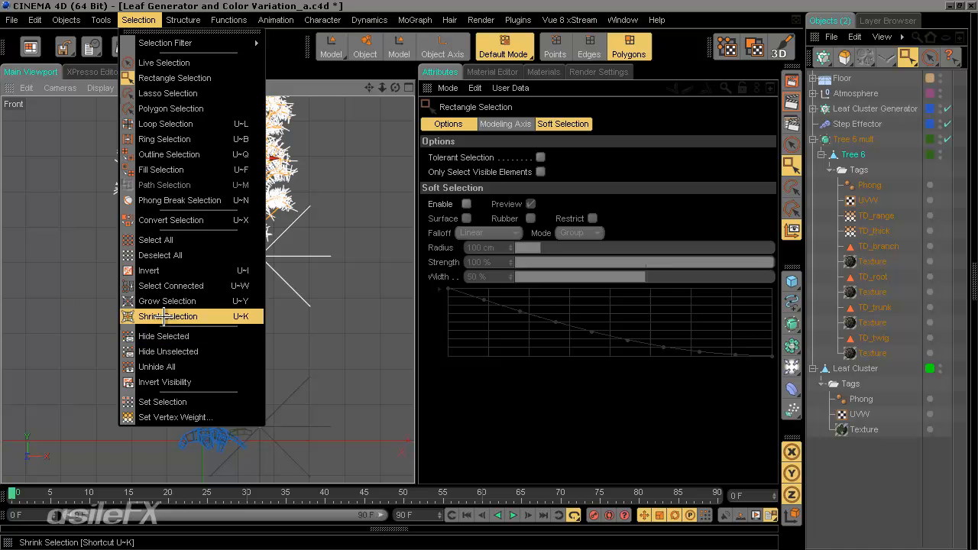
pyautogui.click(252, 323)
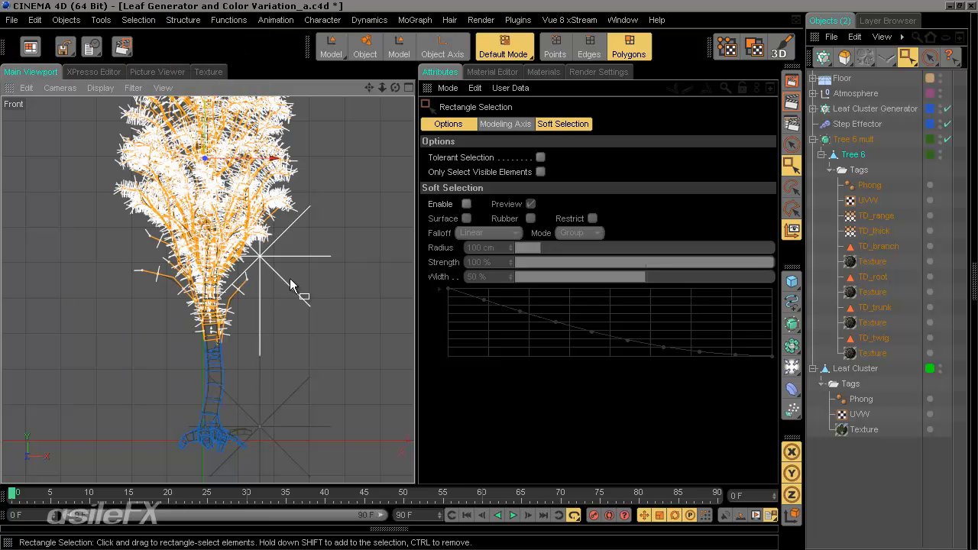
pyautogui.press('u')
pyautogui.press('k')
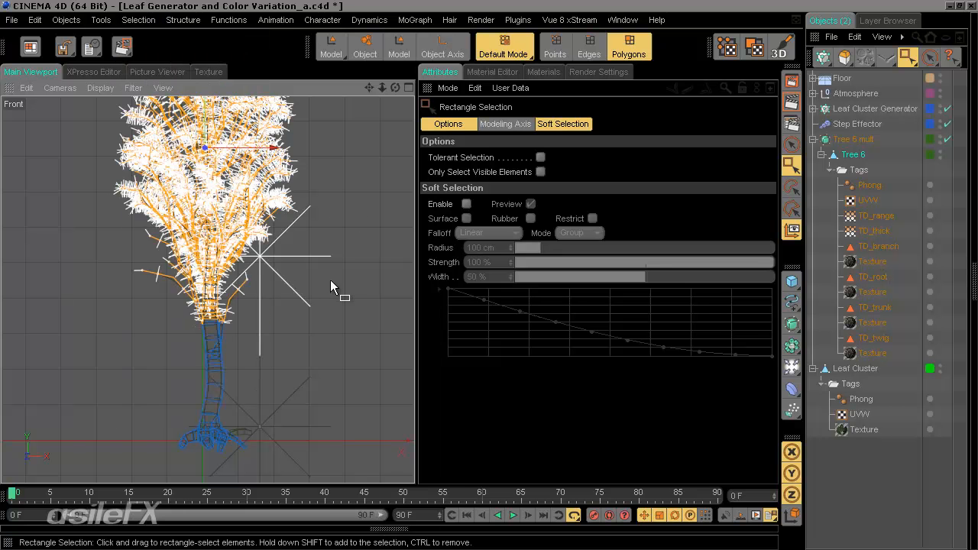
pyautogui.press('u')
pyautogui.press('k')
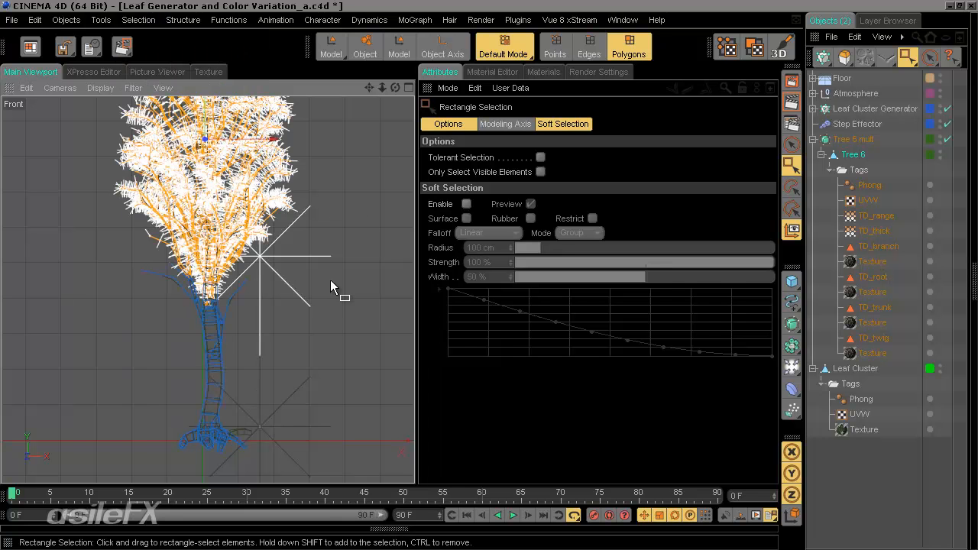
pyautogui.press('u')
pyautogui.press('k')
pyautogui.press('u')
pyautogui.press('k')
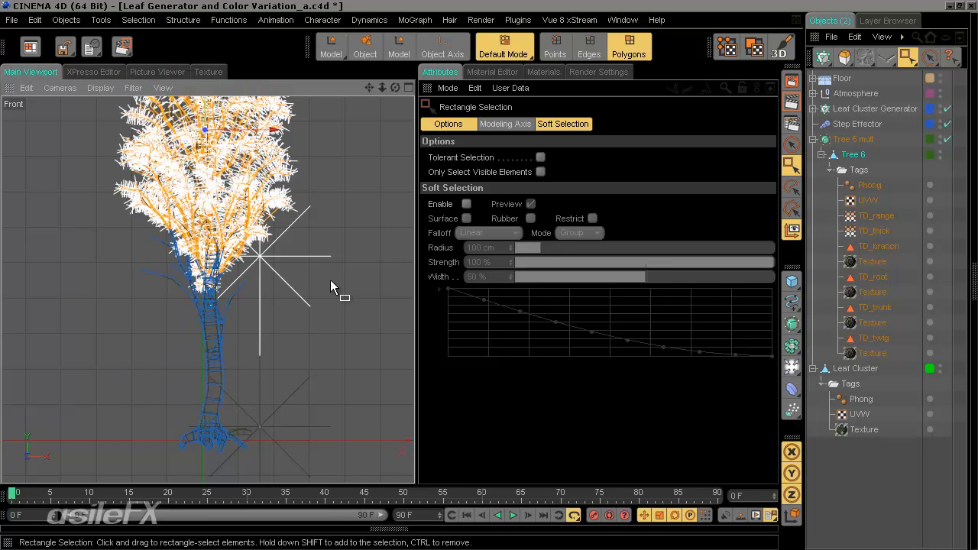
pyautogui.keyDown('alt'); pyautogui.moveTo(338, 226); pyautogui.dragTo(291, 311, button='middle'); pyautogui.keyUp('alt')
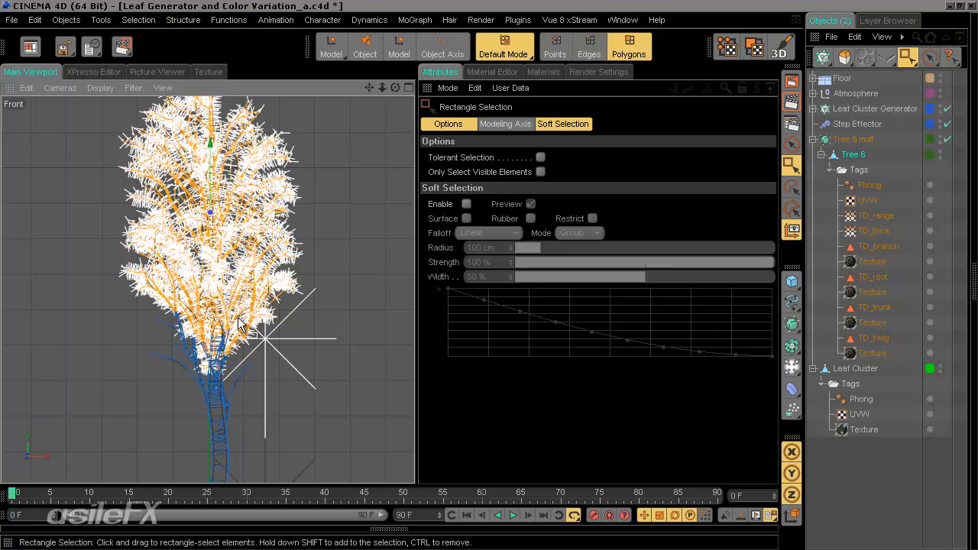
pyautogui.press('u')
pyautogui.press('k')
pyautogui.press('u')
pyautogui.press('k')
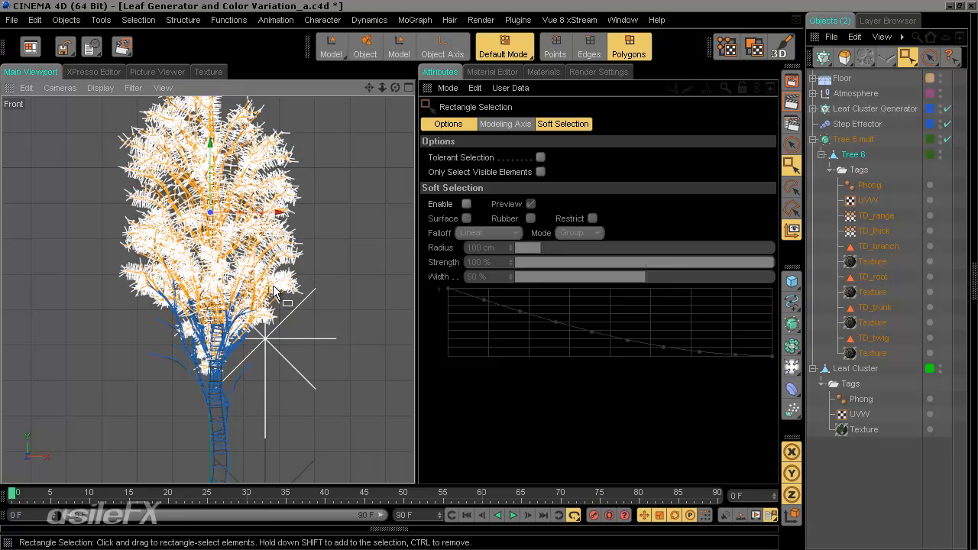
pyautogui.press('u')
pyautogui.press('k')
pyautogui.press('u')
pyautogui.press('k')
pyautogui.press('u')
pyautogui.press('k')
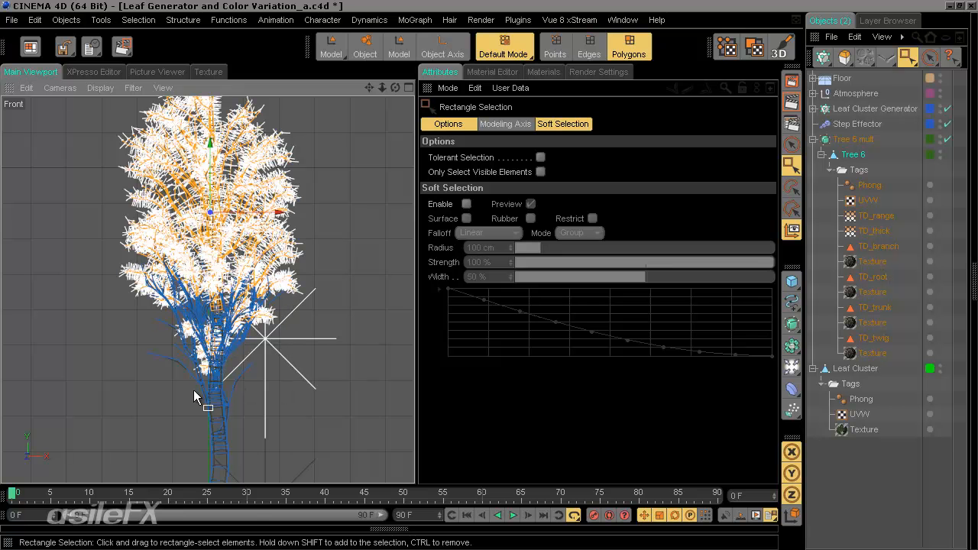
pyautogui.press('u')
pyautogui.press('k')
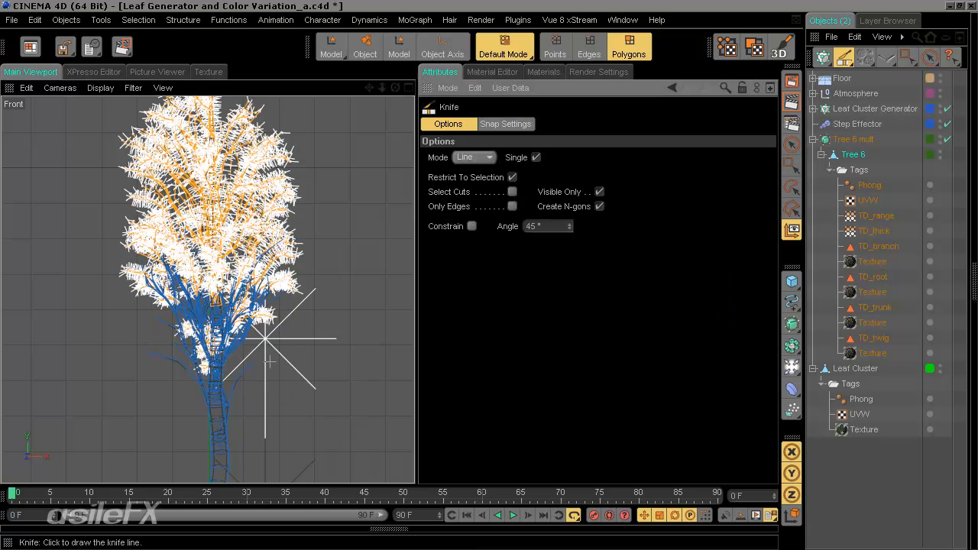
pyautogui.press('u')
pyautogui.press('k')
pyautogui.press('u')
pyautogui.press('k')
pyautogui.press('u')
pyautogui.press('k')
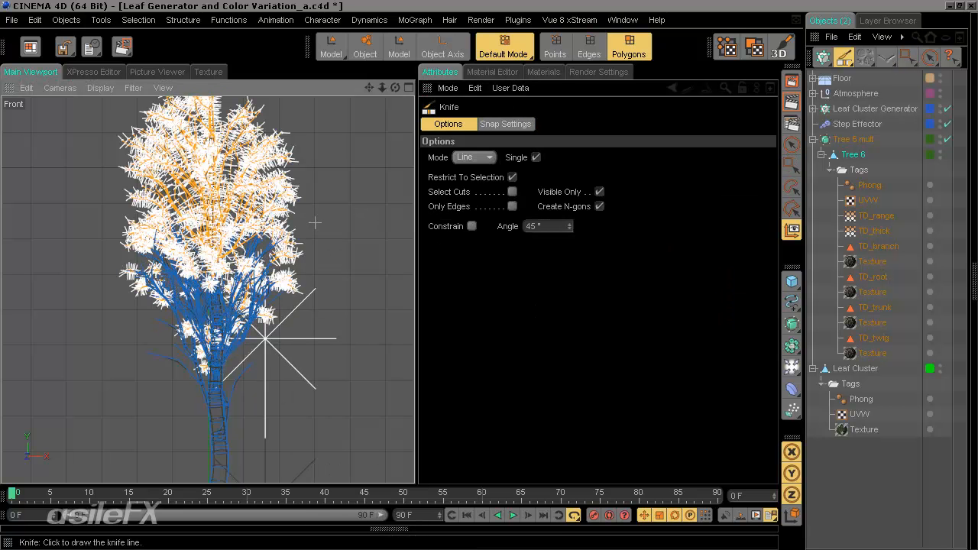
pyautogui.press('u')
pyautogui.press('k')
pyautogui.press('u')
pyautogui.press('k')
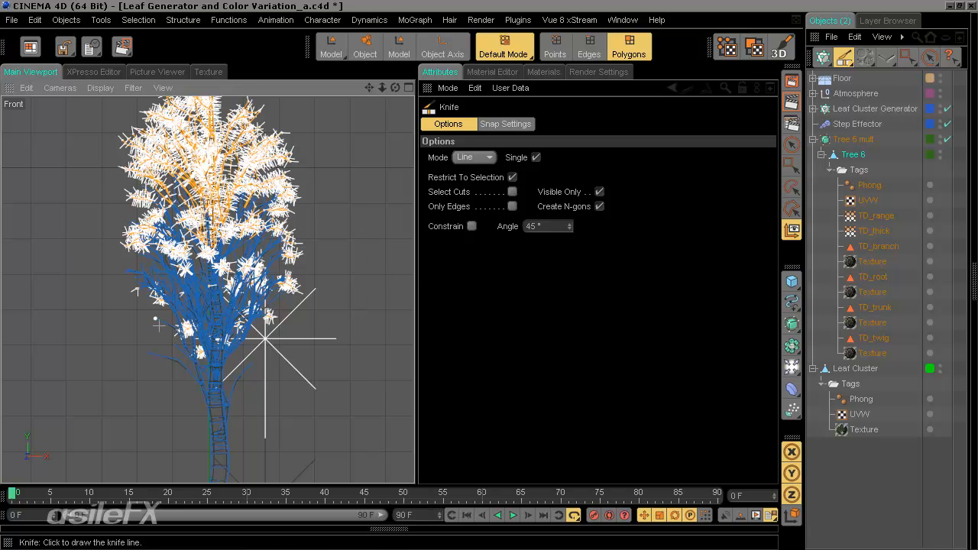
# - Keep shrinking the polygon selection until only the twig clusters in the tree's crown are left, then check them up close
pyautogui.keyDown('alt'); pyautogui.moveTo(311, 302); pyautogui.dragTo(297, 367, button='middle'); pyautogui.keyUp('alt')
pyautogui.scroll(8, 297, 367)
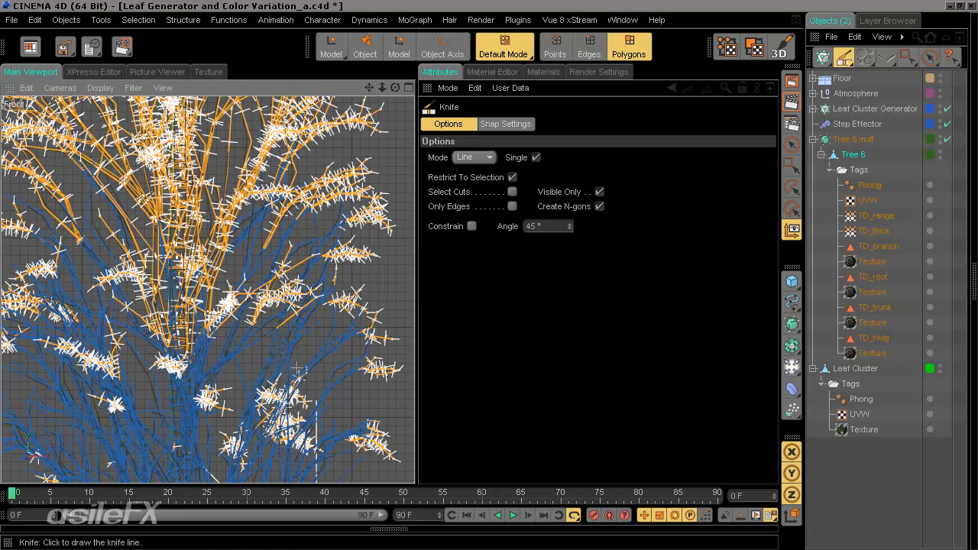
pyautogui.keyDown('alt'); pyautogui.moveTo(419, 280); pyautogui.dragTo(471, 393, button='middle'); pyautogui.keyUp('alt')
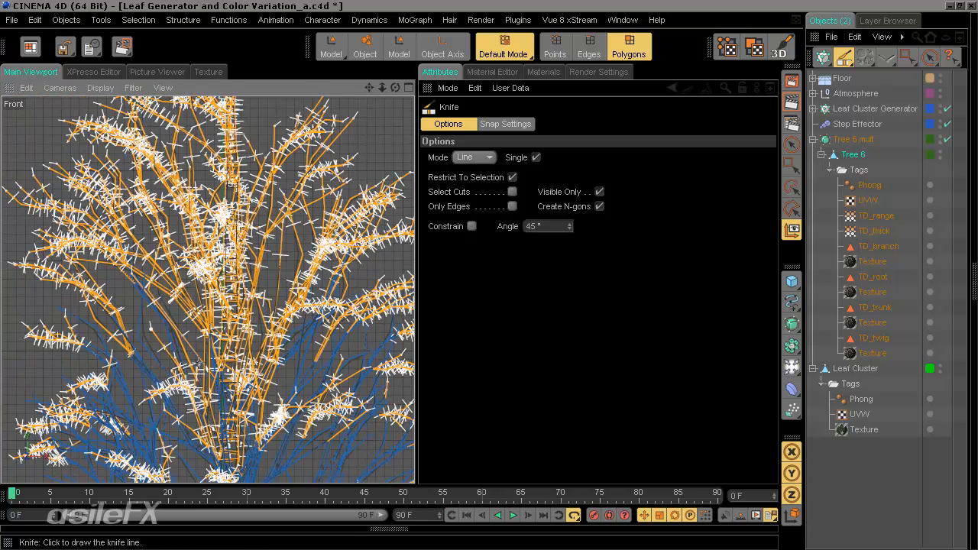
pyautogui.scroll(-5, 252, 354)
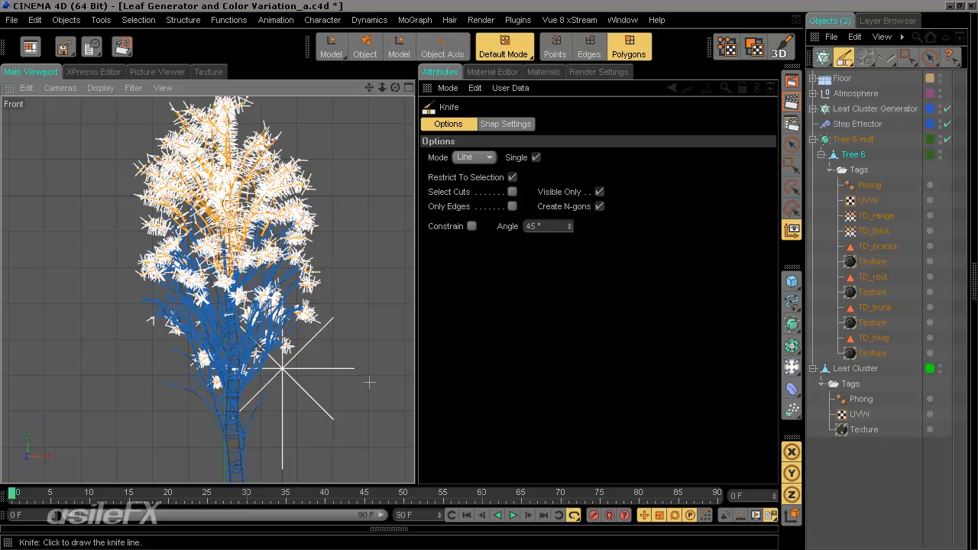
pyautogui.press('u')
pyautogui.press('k')
pyautogui.press('u')
pyautogui.press('k')
pyautogui.press('u')
pyautogui.press('k')
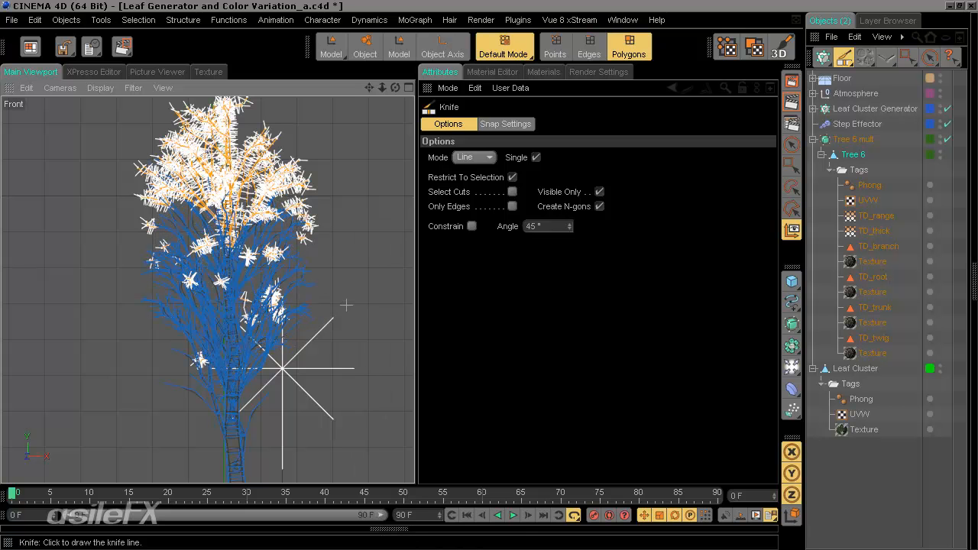
pyautogui.press('u')
pyautogui.press('k')
pyautogui.press('u')
pyautogui.press('k')
pyautogui.press('u')
pyautogui.press('k')
pyautogui.press('u')
pyautogui.press('k')
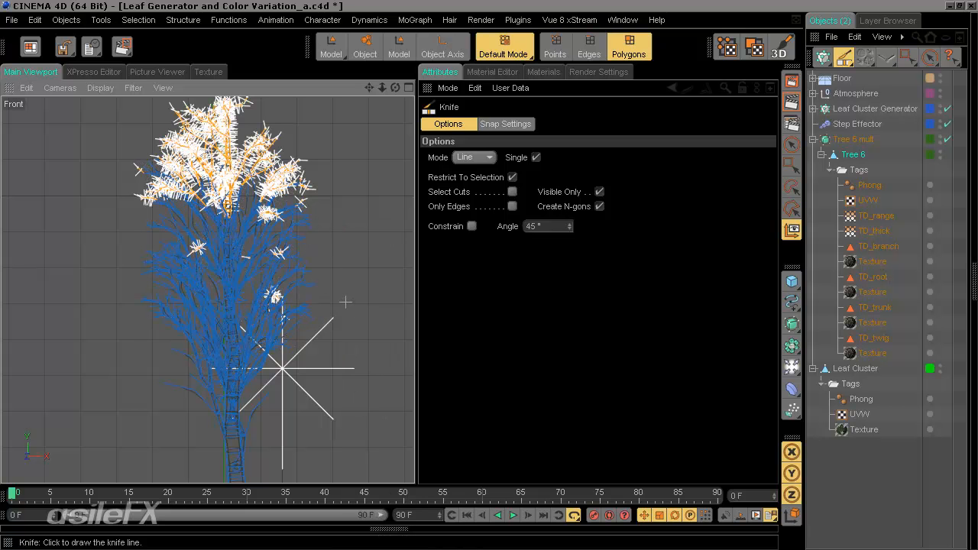
pyautogui.press('u')
pyautogui.press('k')
pyautogui.press('u')
pyautogui.press('k')
pyautogui.press('u')
pyautogui.press('k')
pyautogui.press('u')
pyautogui.press('k')
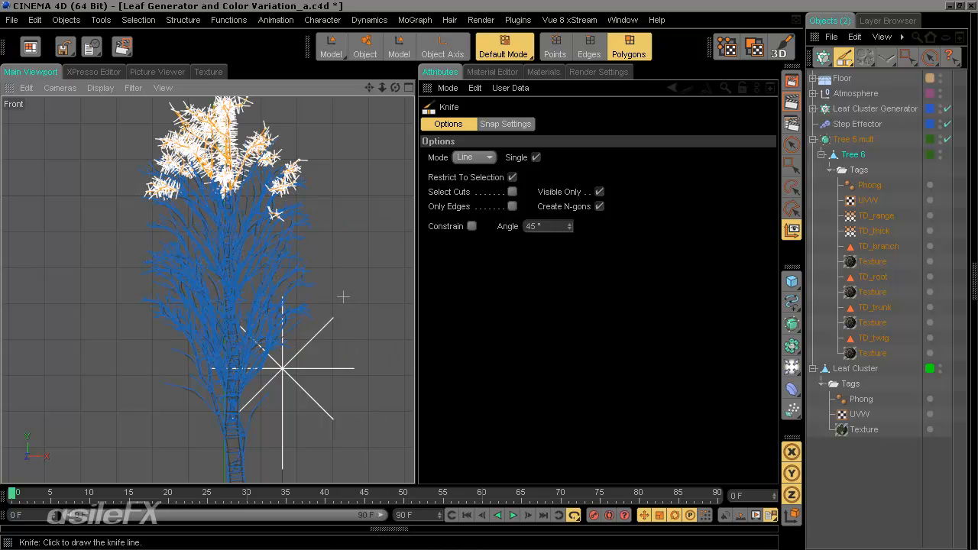
pyautogui.press('u')
pyautogui.press('k')
pyautogui.press('u')
pyautogui.press('k')
pyautogui.press('u')
pyautogui.press('k')
pyautogui.press('u')
pyautogui.press('k')
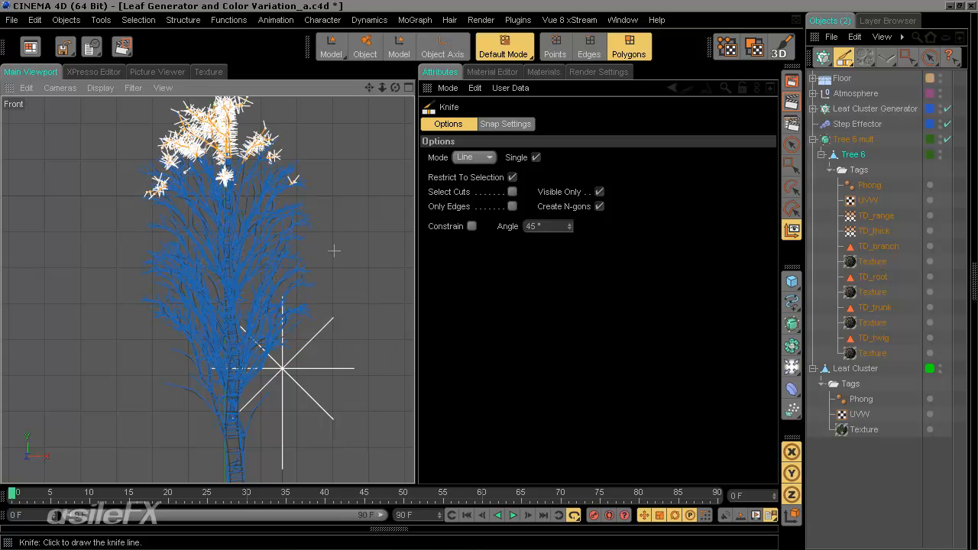
pyautogui.keyDown('alt'); pyautogui.moveTo(307, 220); pyautogui.dragTo(282, 257, button='middle'); pyautogui.keyUp('alt')
pyautogui.scroll(6, 309, 259)
pyautogui.scroll(-8, 275, 341)
pyautogui.keyDown('alt'); pyautogui.moveTo(268, 334); pyautogui.dragTo(260, 289, button='middle'); pyautogui.keyUp('alt')
# - Rectangle-select the tree's central column from the roots to the upper trunk, then invert the selection to cover the outer branches
pyautogui.press('0')
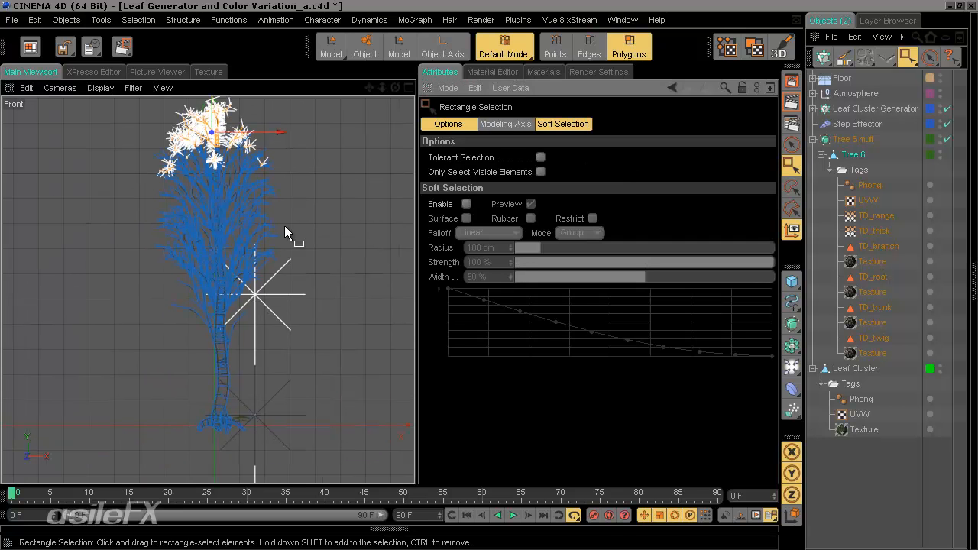
pyautogui.moveTo(183, 164); pyautogui.dragTo(179, 358)
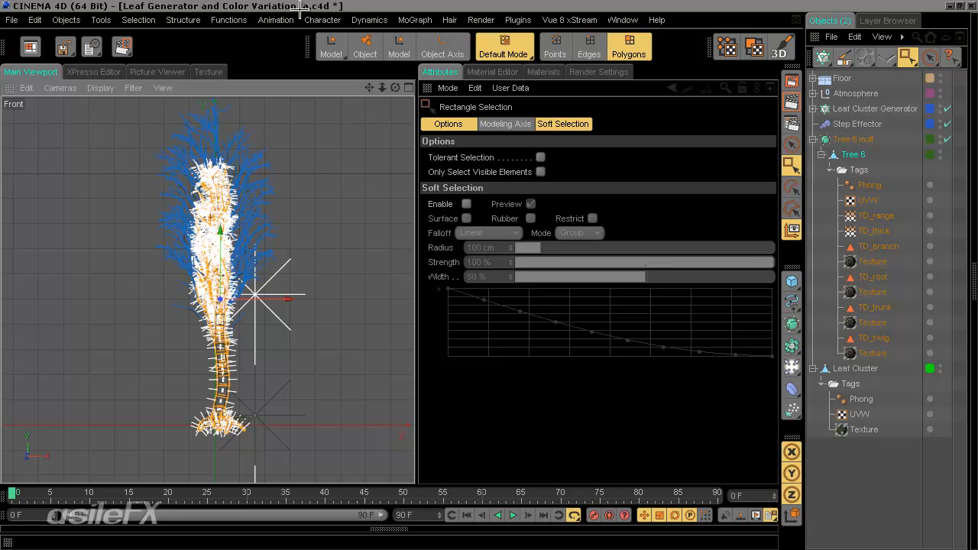
pyautogui.click(516, 20)
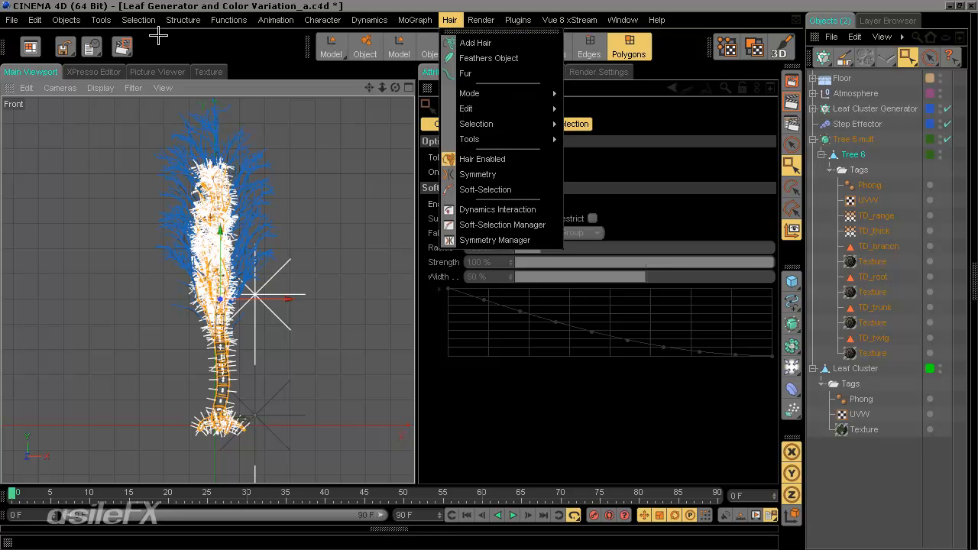
pyautogui.moveTo(200, 19)
pyautogui.click(260, 248)
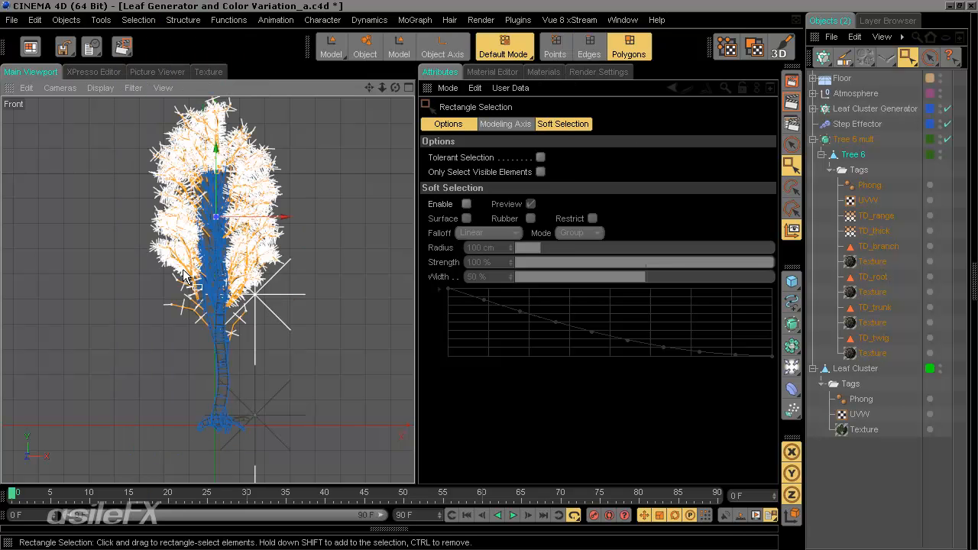
# - Shrink the outer-branch selection repeatedly until it is limited to the twig clusters along the crown's outline
pyautogui.scroll(3, 340, 296)
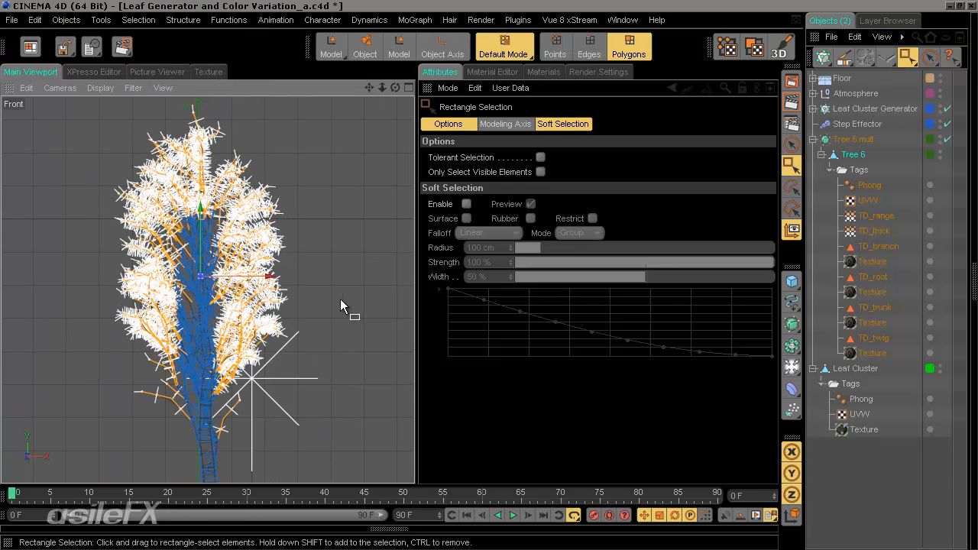
pyautogui.press('u')
pyautogui.press('k')
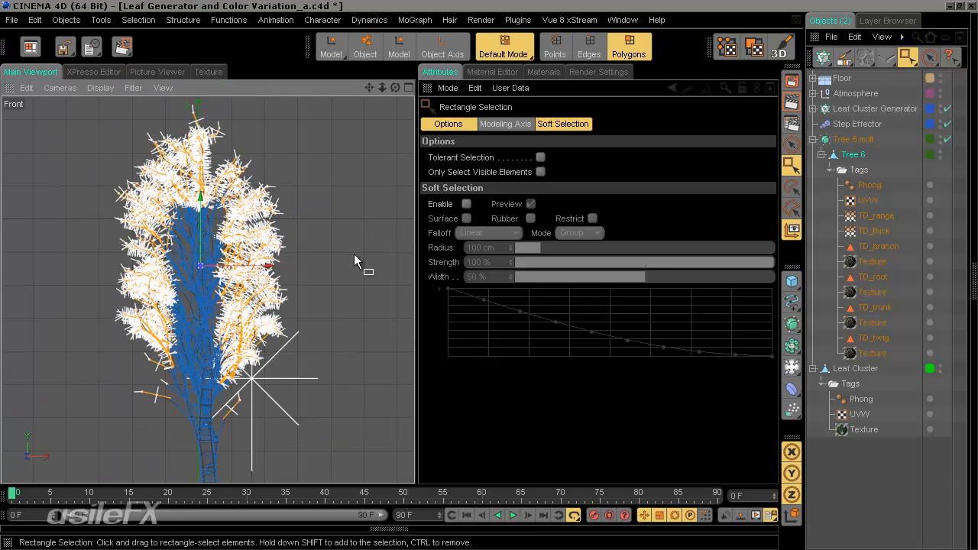
pyautogui.press('u')
pyautogui.press('k')
pyautogui.press('u')
pyautogui.press('k')
pyautogui.press('u')
pyautogui.press('k')
pyautogui.press('u')
pyautogui.press('k')
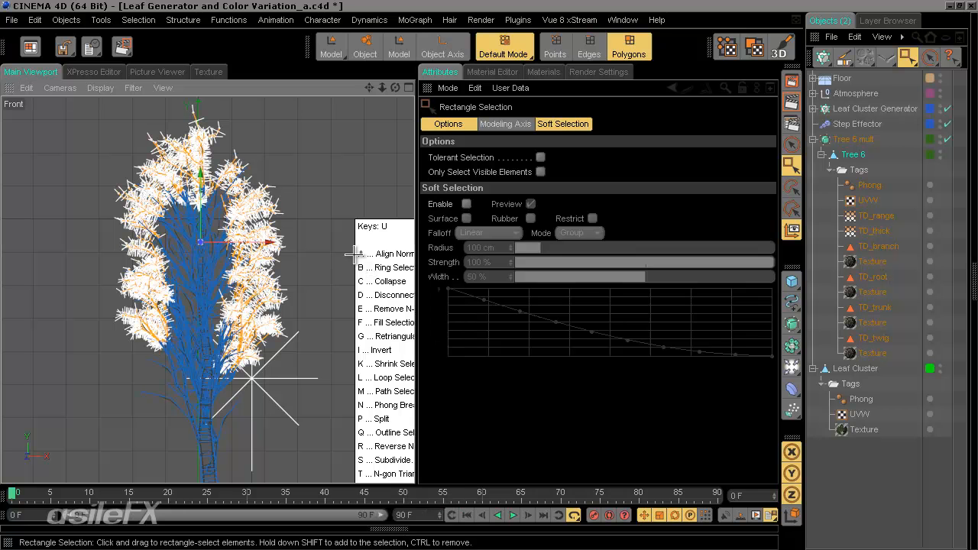
pyautogui.press('u')
pyautogui.press('k')
pyautogui.press('u')
pyautogui.press('k')
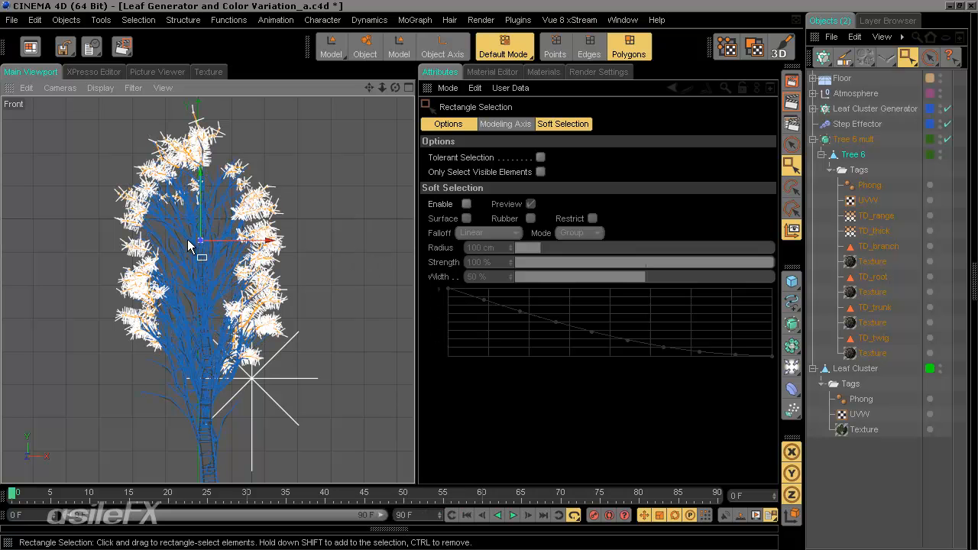
# - Examine from the right view how the selected twig polygons are spread over the tree's depth
pyautogui.middleClick(267, 236)
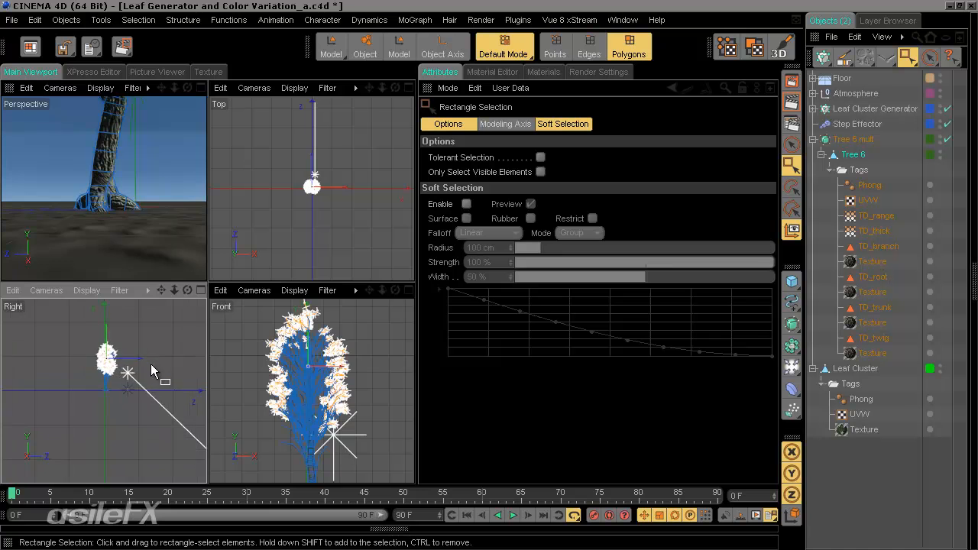
pyautogui.middleClick(153, 370)
pyautogui.keyDown('alt'); pyautogui.moveTo(159, 365); pyautogui.dragTo(247, 297, button='right'); pyautogui.keyUp('alt')
pyautogui.keyDown('alt'); pyautogui.moveTo(414, 180); pyautogui.dragTo(415, 427, button='middle'); pyautogui.keyUp('alt')
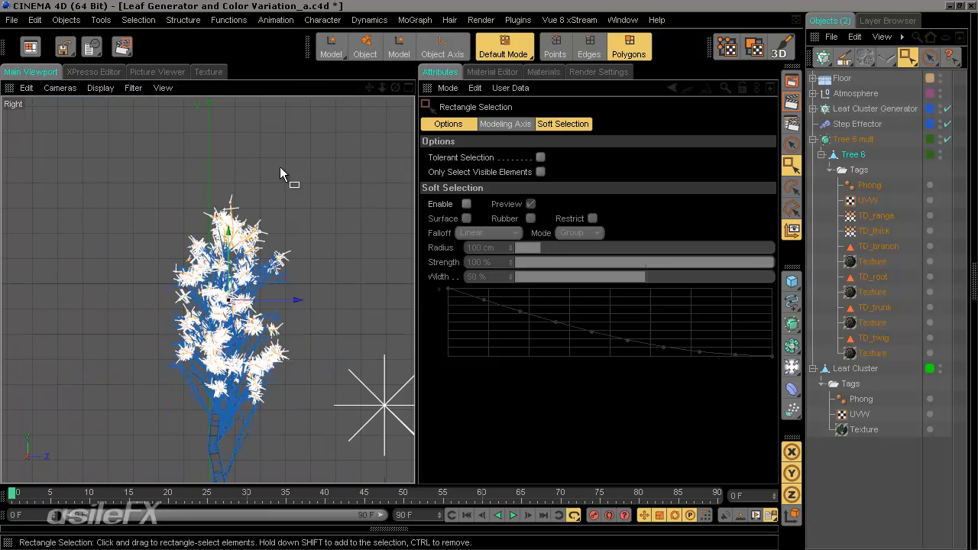
pyautogui.scroll(3, 239, 405)
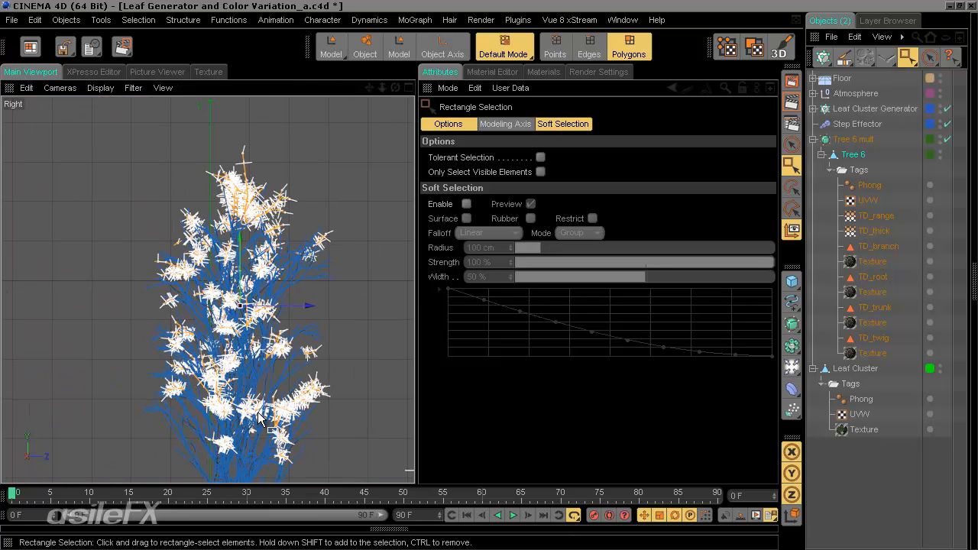
pyautogui.keyDown('alt'); pyautogui.moveTo(414, 270); pyautogui.dragTo(363, 256, button='middle'); pyautogui.keyUp('alt')
pyautogui.keyDown('alt'); pyautogui.moveTo(333, 335); pyautogui.dragTo(410, 251, button='middle'); pyautogui.keyUp('alt')
# - In the right view, clear the selection and rectangle-select the tree's central column from the roots through the trunk into the crown
pyautogui.click(352, 389)
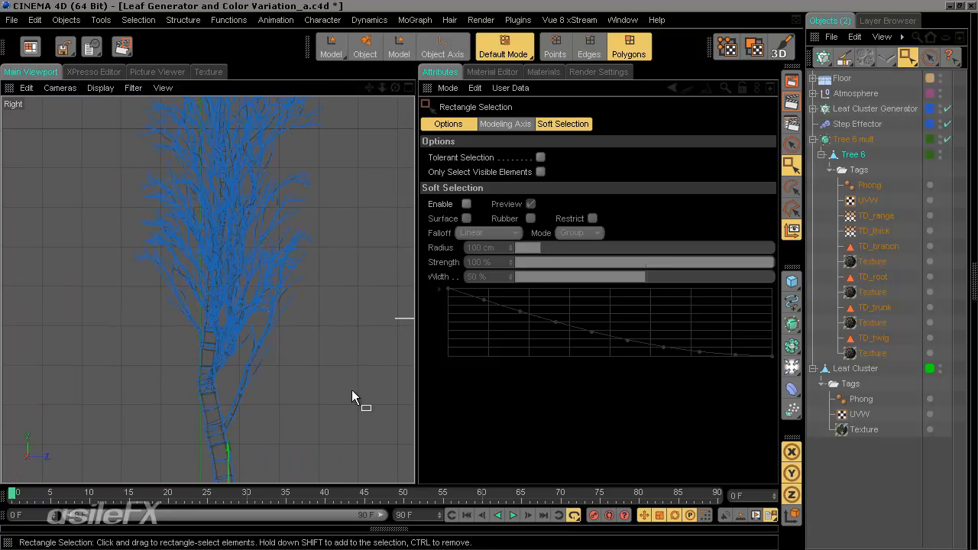
pyautogui.scroll(-6, 323, 362)
pyautogui.moveTo(231, 451); pyautogui.dragTo(201, 196)
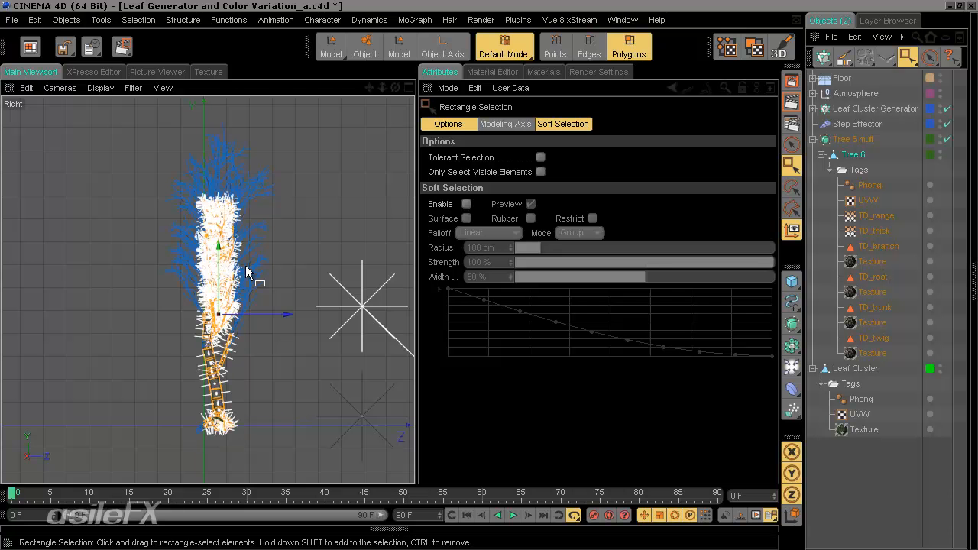
# - In the front view, remove the outer branches on both sides of the trunk from the polygon selection with Rectangle Selection
pyautogui.middleClick(286, 234)
pyautogui.middleClick(324, 337)
pyautogui.keyDown('alt'); pyautogui.moveTo(324, 337); pyautogui.dragTo(414, 274, button='middle'); pyautogui.keyUp('alt')
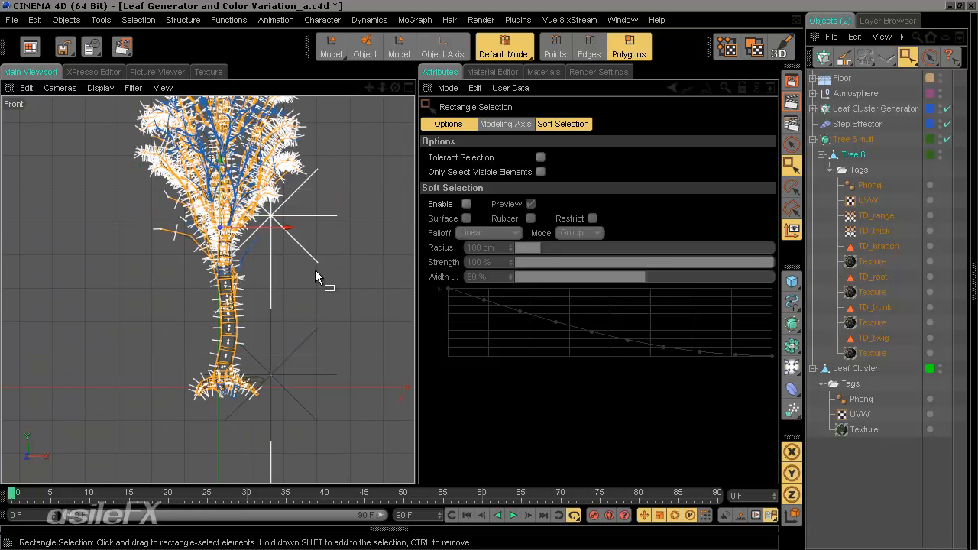
pyautogui.keyDown('alt'); pyautogui.moveTo(315, 270); pyautogui.dragTo(313, 330, button='middle'); pyautogui.keyUp('alt')
pyautogui.scroll(-1, 415, 283)
pyautogui.moveTo(326, 102); pyautogui.dragTo(306, 535)
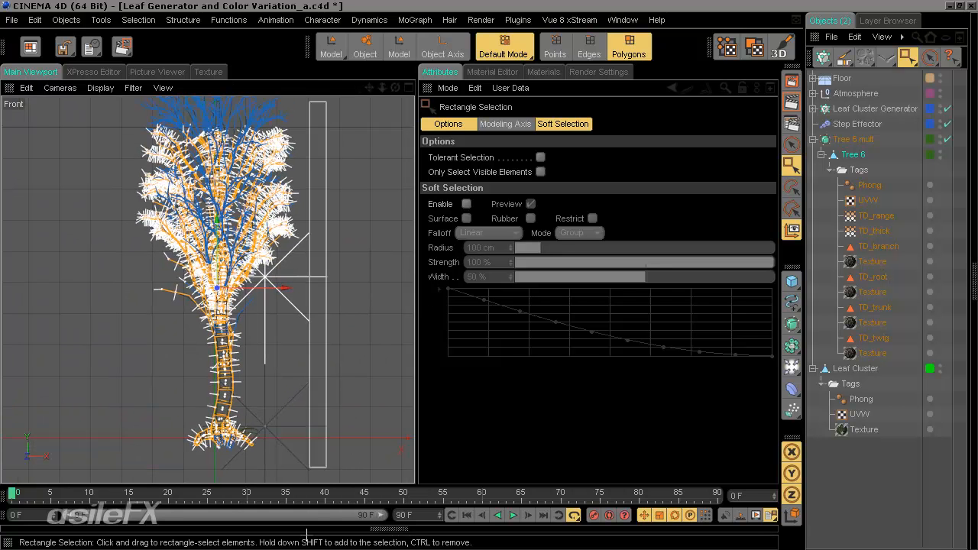
pyautogui.keyDown('ctrl'); pyautogui.moveTo(309, 468); pyautogui.dragTo(233, 495); pyautogui.keyUp('ctrl')
pyautogui.moveTo(121, 110); pyautogui.dragTo(206, 476)
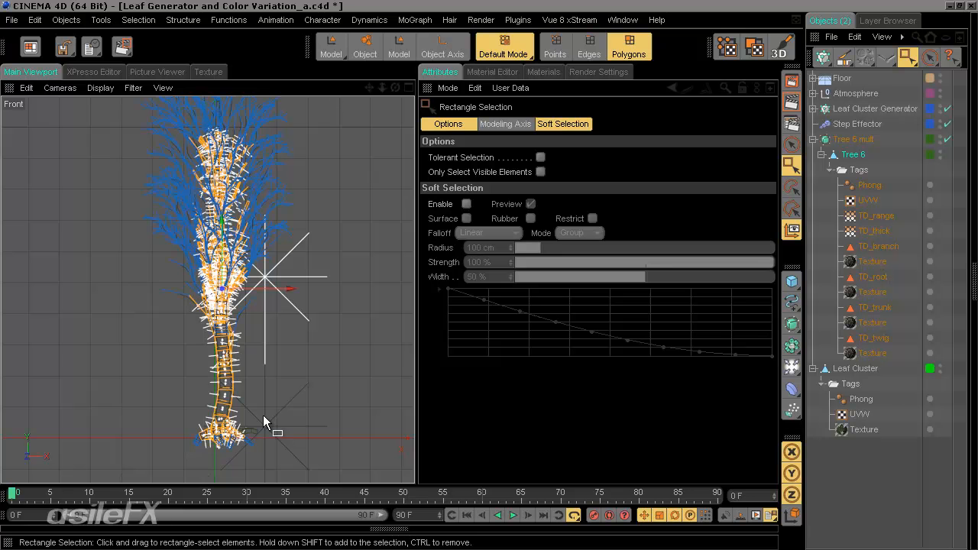
# - Invert the trunk polygon selection and shrink it repeatedly until only the twig clusters of the crown stay selected
pyautogui.click(138, 20)
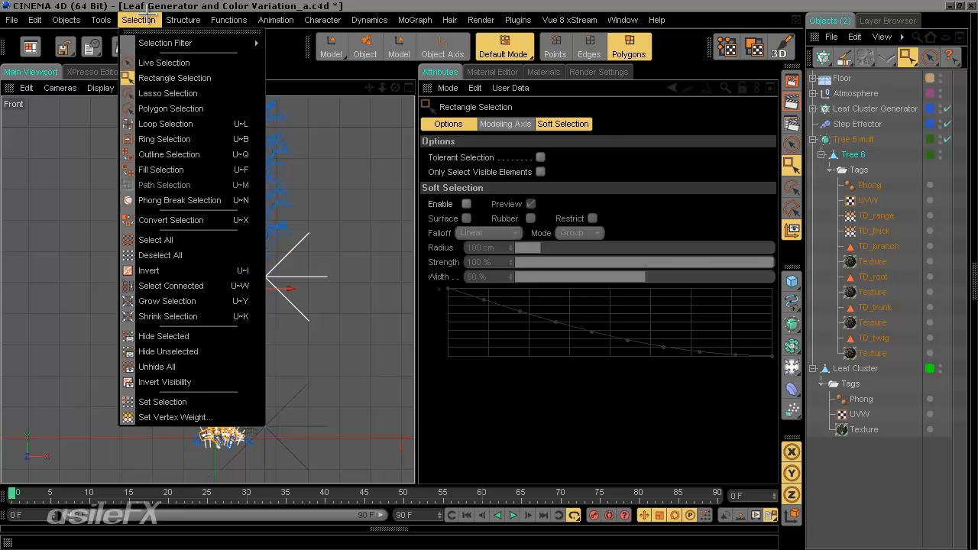
pyautogui.click(165, 271)
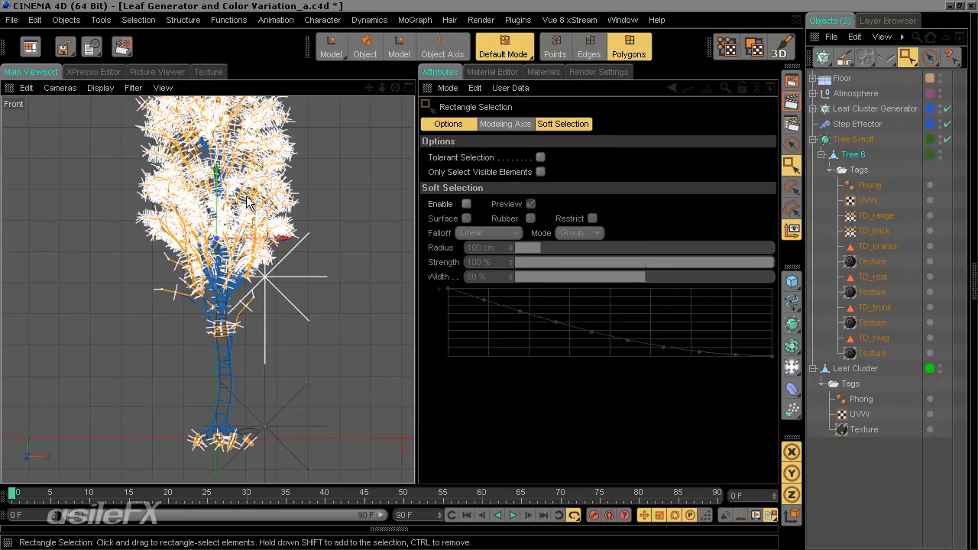
pyautogui.press('u')
pyautogui.press('k')
pyautogui.press('u')
pyautogui.press('k')
pyautogui.press('u')
pyautogui.press('k')
pyautogui.press('u')
pyautogui.press('k')
pyautogui.press('u')
pyautogui.press('k')
pyautogui.press('u')
pyautogui.press('k')
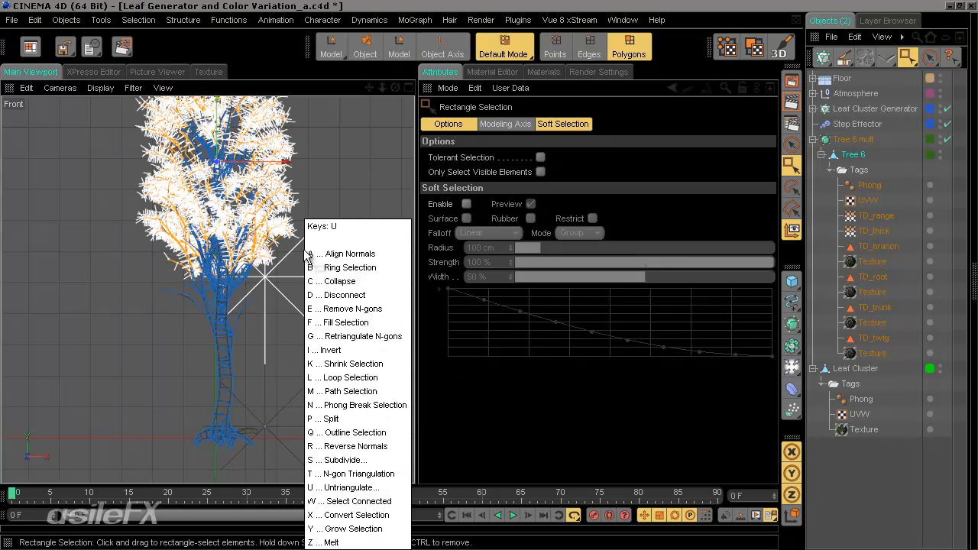
pyautogui.press('u')
pyautogui.press('k')
pyautogui.press('u')
pyautogui.press('k')
pyautogui.keyDown('alt'); pyautogui.moveTo(313, 179); pyautogui.dragTo(312, 274, button='middle'); pyautogui.keyUp('alt')
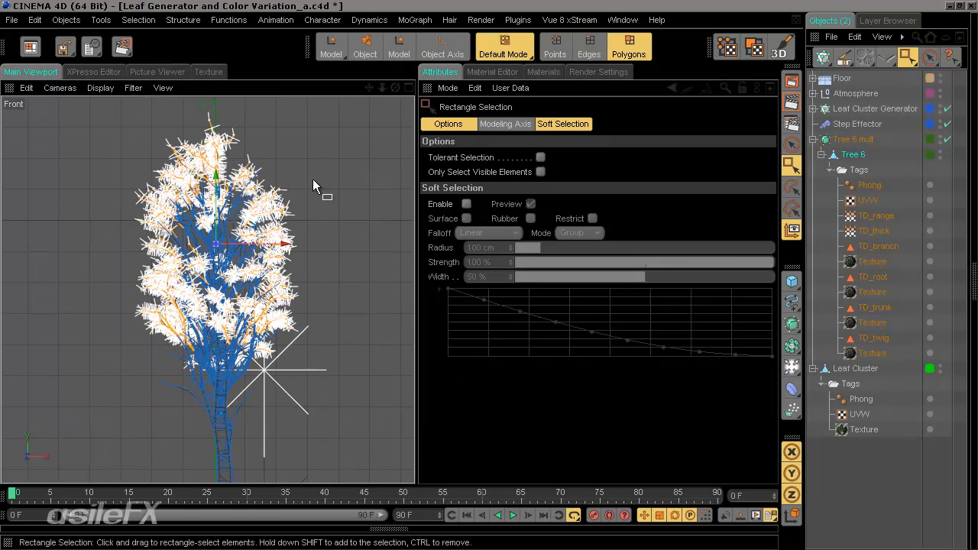
# - In the perspective view, examine from several sides and close up how the selected twig polygons are spread around the crown
pyautogui.middleClick(295, 176)
pyautogui.middleClick(148, 173)
pyautogui.keyDown('alt'); pyautogui.moveTo(382, 210); pyautogui.dragTo(415, 282, button='middle'); pyautogui.keyUp('alt')
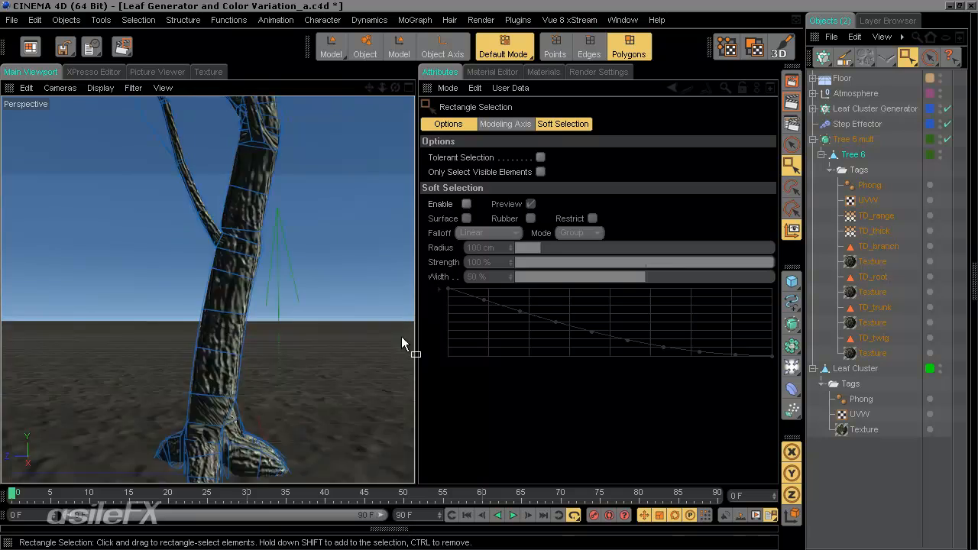
pyautogui.keyDown('alt'); pyautogui.moveTo(416, 275); pyautogui.dragTo(279, 256, button='right'); pyautogui.keyUp('alt')
pyautogui.keyDown('alt'); pyautogui.moveTo(260, 260); pyautogui.dragTo(415, 272); pyautogui.keyUp('alt')
pyautogui.scroll(-4, 312, 265)
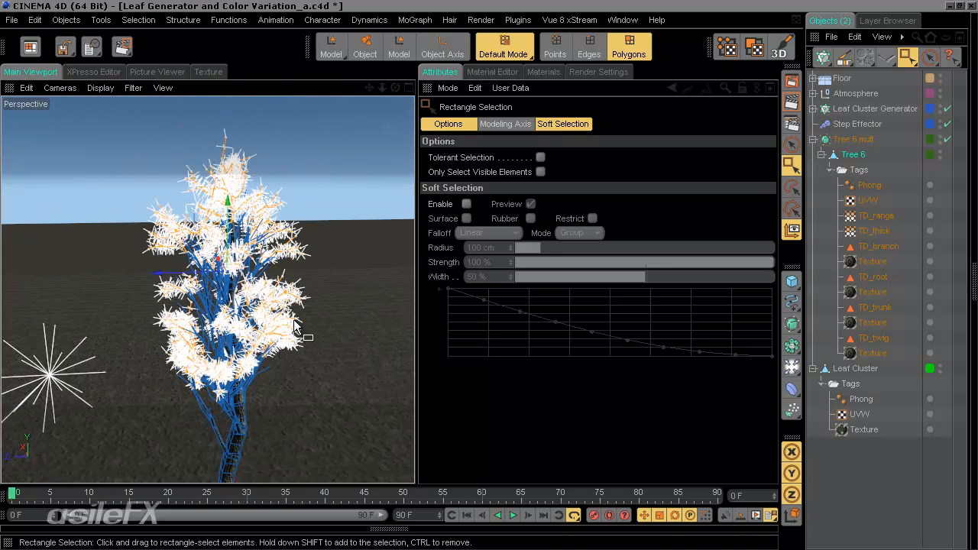
pyautogui.keyDown('alt'); pyautogui.moveTo(295, 319); pyautogui.dragTo(414, 270, button='middle'); pyautogui.keyUp('alt')
pyautogui.keyDown('alt'); pyautogui.moveTo(415, 270); pyautogui.dragTo(310, 264); pyautogui.keyUp('alt')
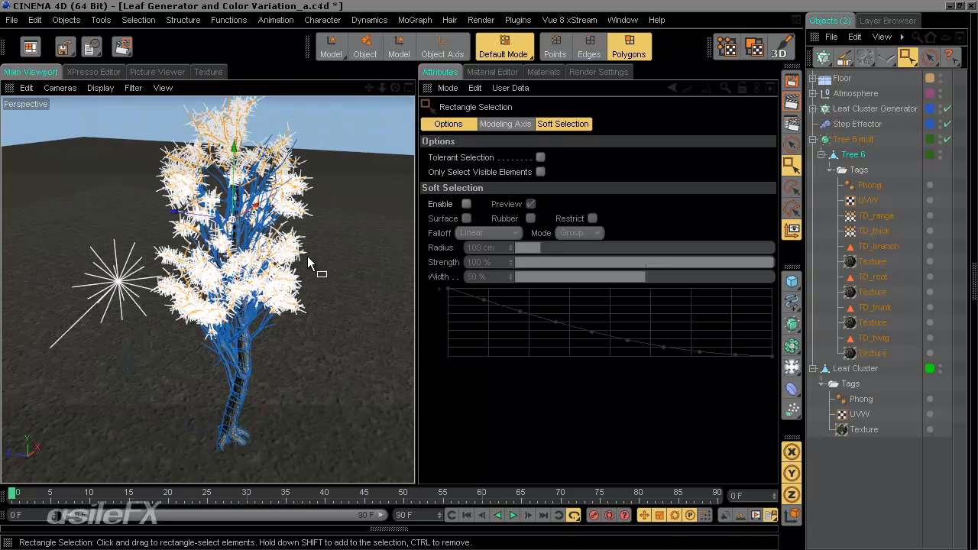
pyautogui.click(138, 19)
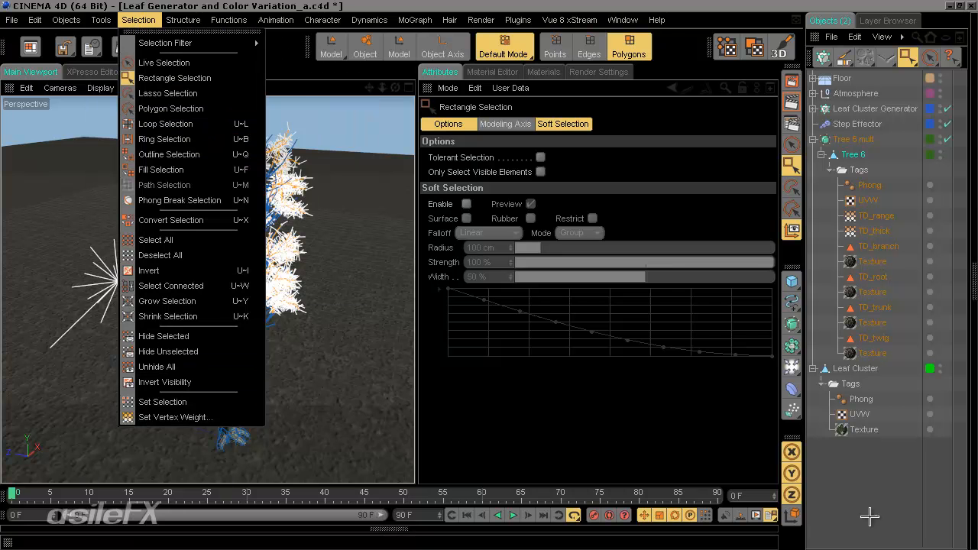
pyautogui.click(866, 488)
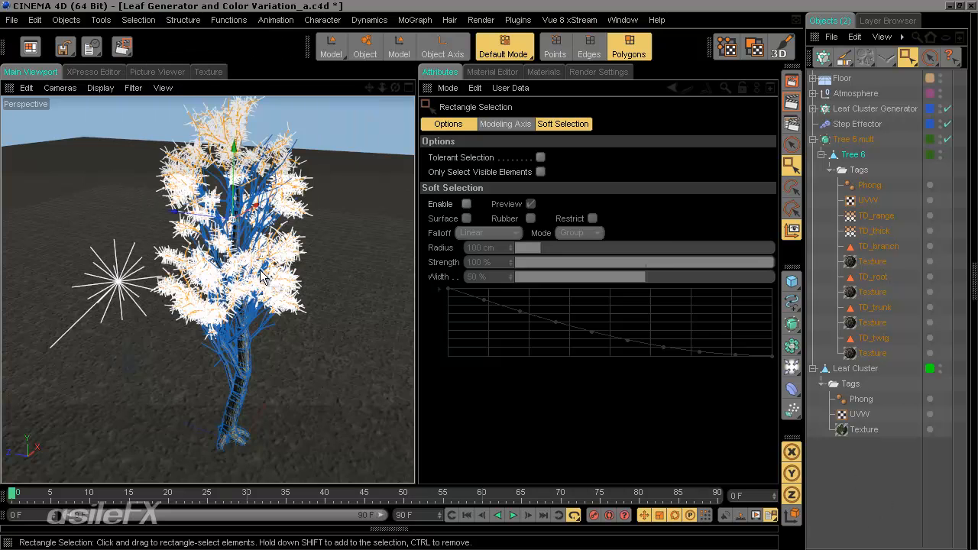
pyautogui.scroll(3, 259, 277)
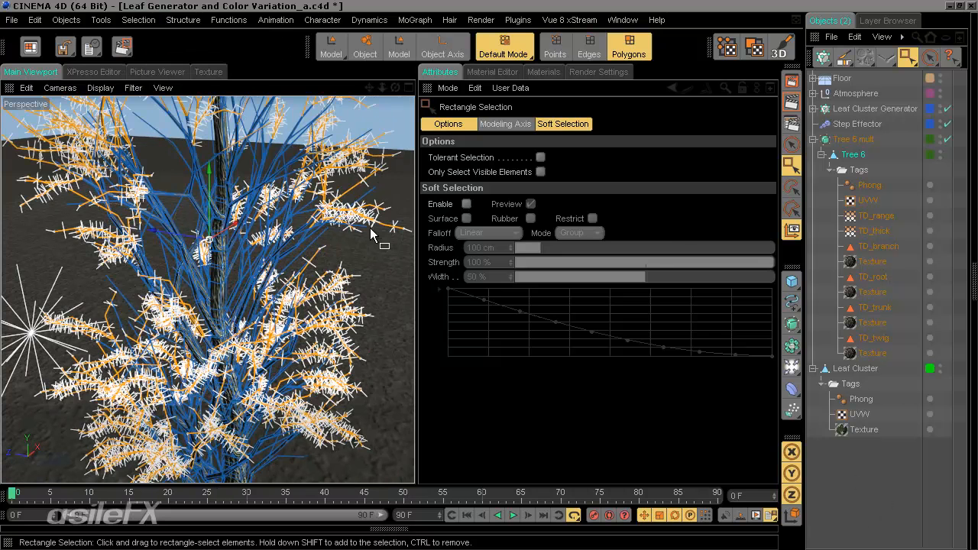
# - Deselect the tree, switch to Live Selection and collapse the Attributes pane to widen the perspective viewport
pyautogui.click(885, 506)
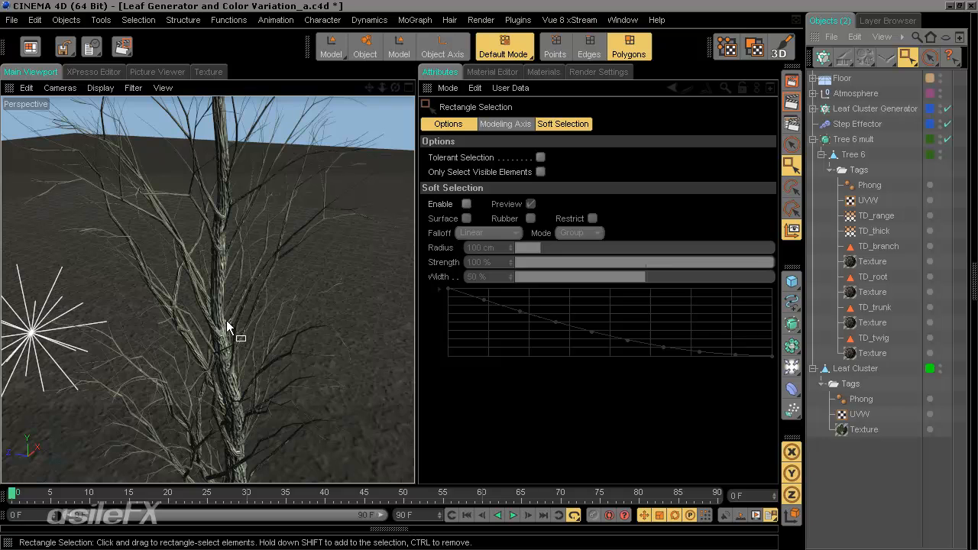
pyautogui.keyDown('alt'); pyautogui.moveTo(227, 327); pyautogui.dragTo(229, 290, button='middle'); pyautogui.keyUp('alt')
pyautogui.scroll(-2, 291, 274)
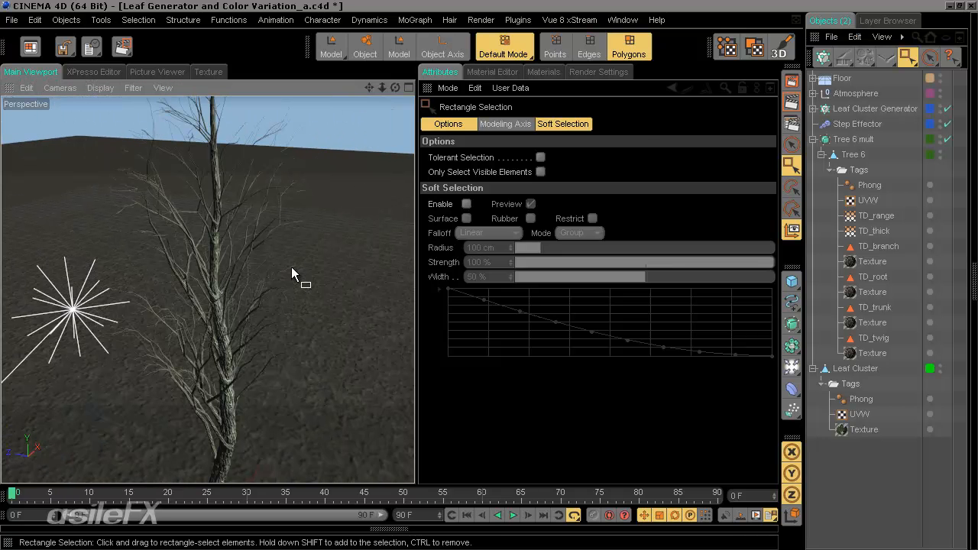
pyautogui.press('9')
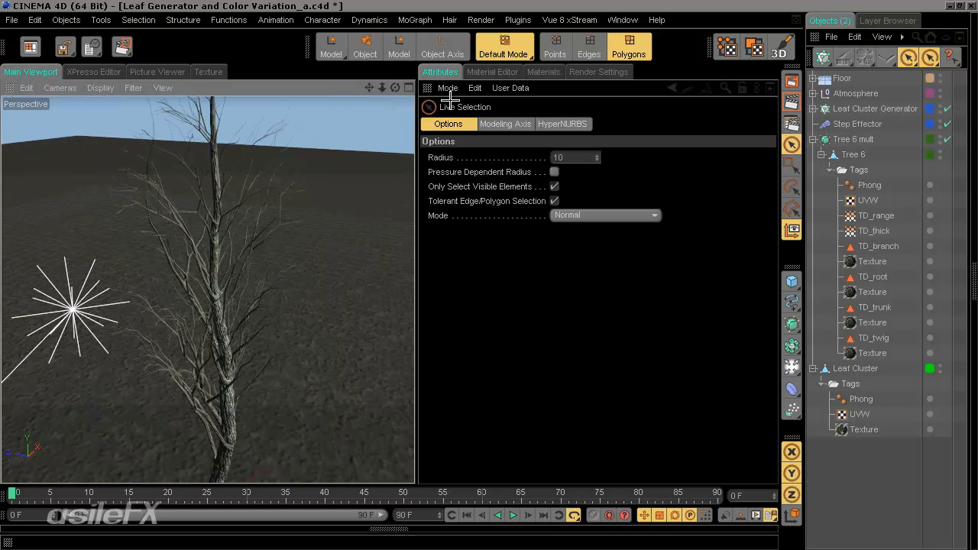
pyautogui.keyDown('shift'); pyautogui.click(425, 90); pyautogui.keyUp('shift')
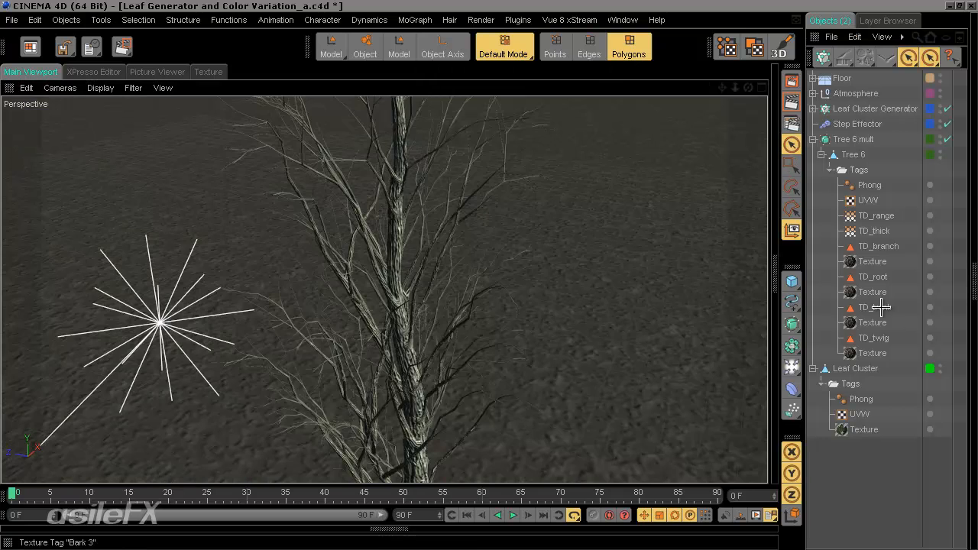
# - Compare the TD_range and TD_thick vertex maps of Tree 6 on the trunk and branches
pyautogui.click(867, 218)
pyautogui.scroll(2, 548, 311)
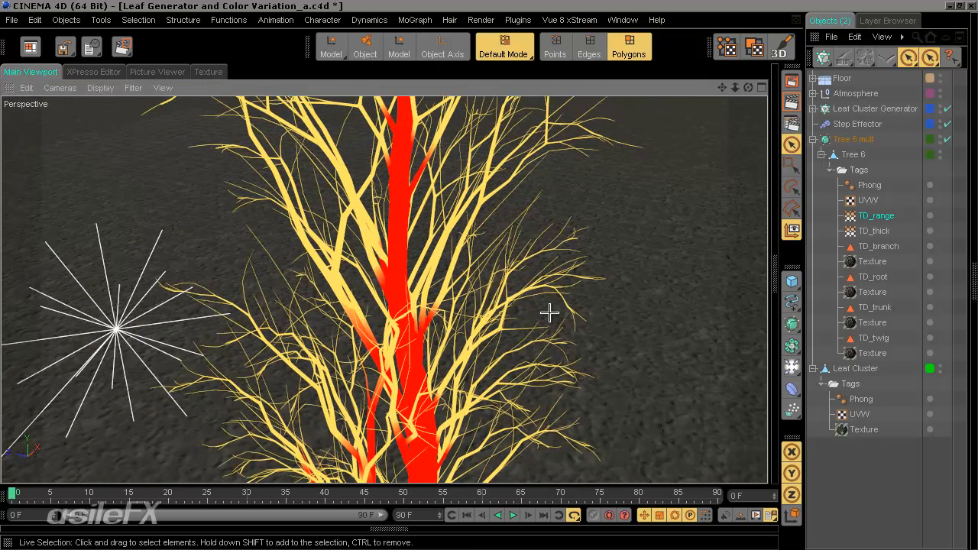
pyautogui.click(881, 231)
pyautogui.scroll(-4, 472, 242)
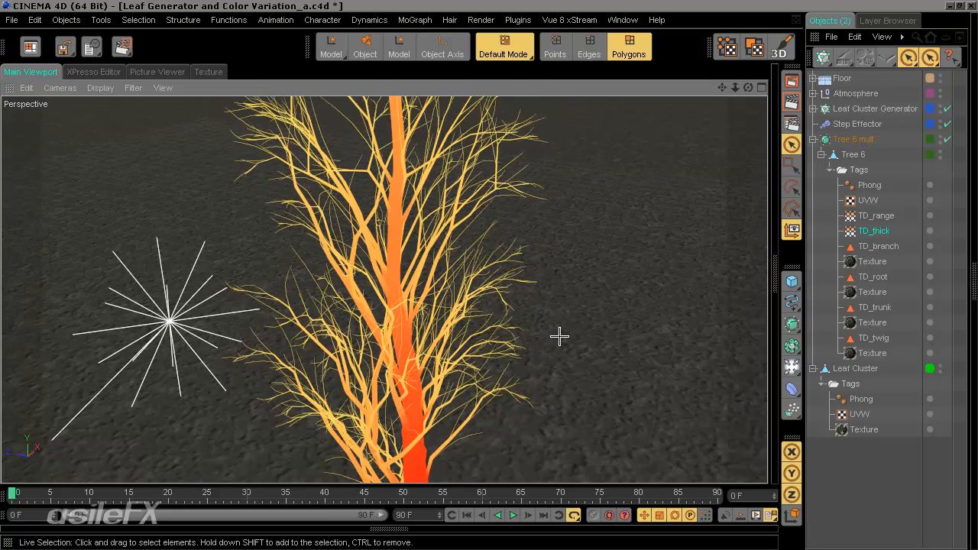
pyautogui.click(877, 215)
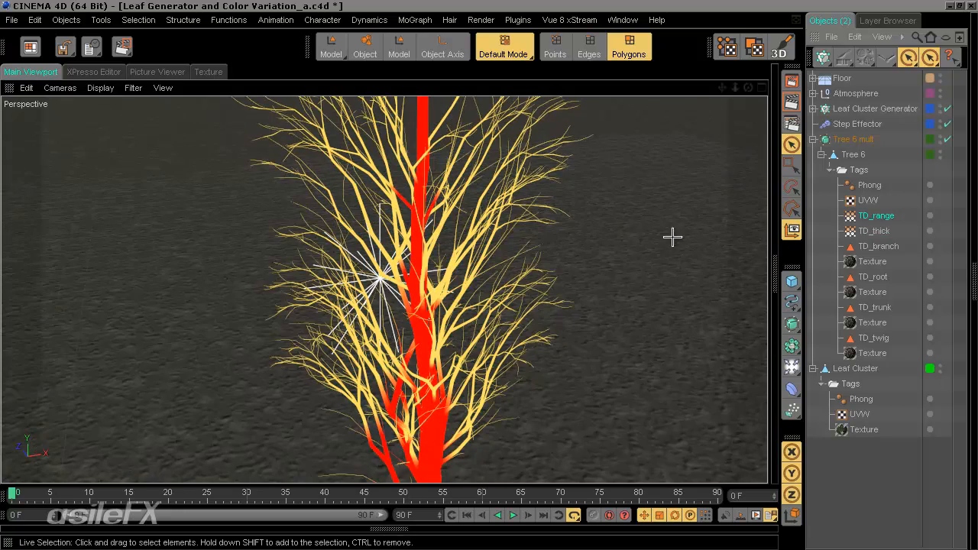
pyautogui.keyDown('alt'); pyautogui.moveTo(497, 276); pyautogui.dragTo(489, 274); pyautogui.keyUp('alt')
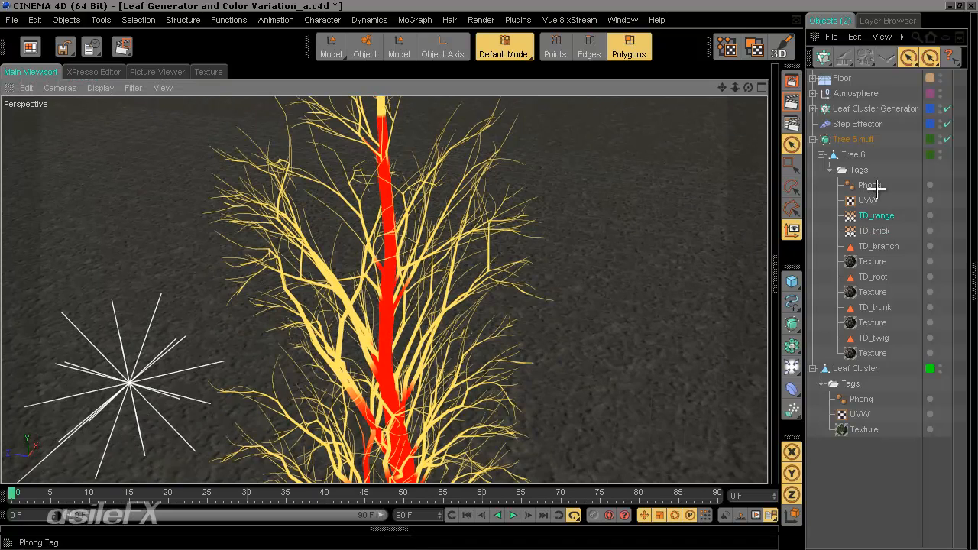
# - Recheck the twig polygon selection on Tree 6, then deselect the object and collapse its tag list
pyautogui.click(853, 155)
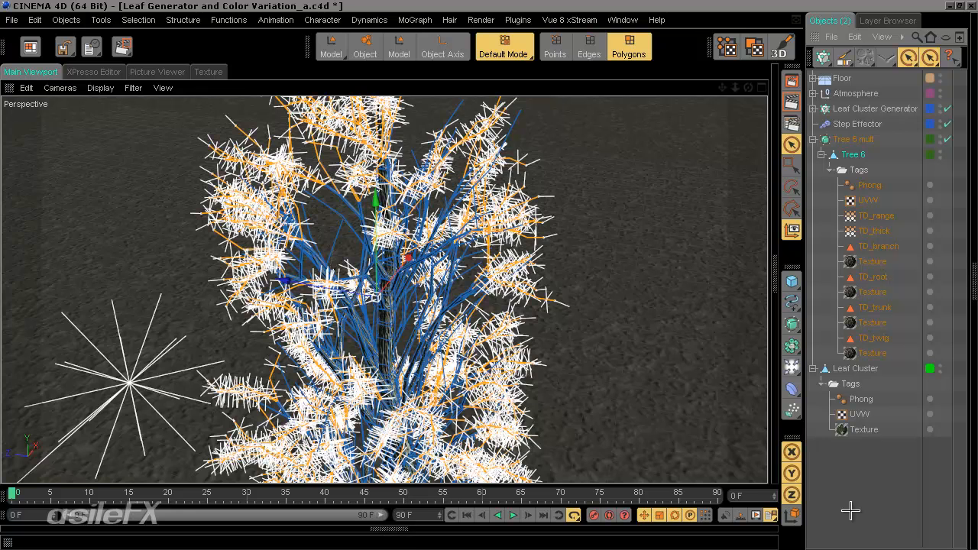
pyautogui.click(851, 456)
pyautogui.moveTo(449, 353)
pyautogui.keyDown('alt'); pyautogui.mouseDown()
pyautogui.moveTo(489, 269)
pyautogui.moveTo(465, 341)
pyautogui.mouseUp(); pyautogui.keyUp('alt')
pyautogui.scroll(3, 470, 352)
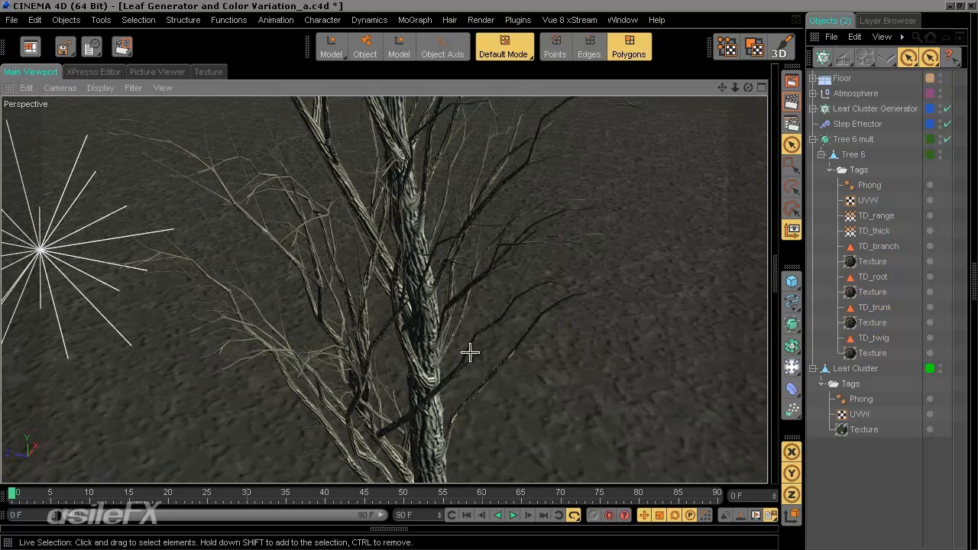
pyautogui.click(820, 154)
pyautogui.keyDown('alt'); pyautogui.moveTo(626, 322); pyautogui.dragTo(489, 276, button='middle'); pyautogui.keyUp('alt')
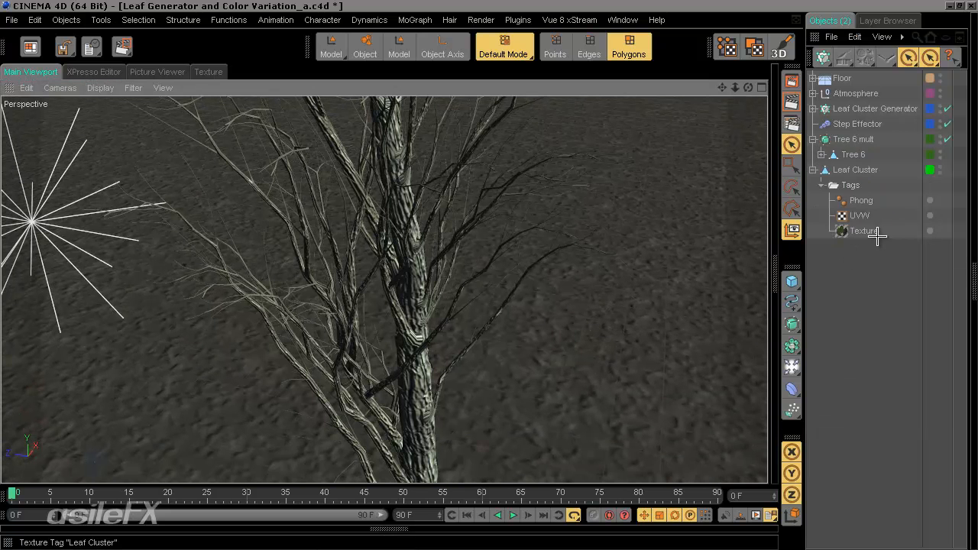
# - Select the Leaf Cluster object and frame it up close in the perspective view beside the tree's roots
pyautogui.click(852, 169)
pyautogui.press('o')
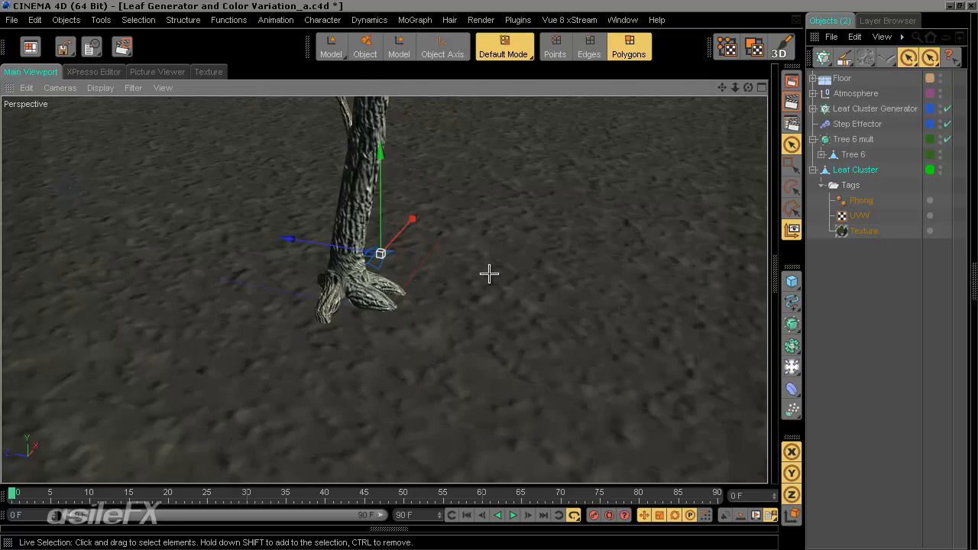
pyautogui.keyDown('alt'); pyautogui.moveTo(489, 273); pyautogui.dragTo(412, 354, button='right'); pyautogui.keyUp('alt')
pyautogui.keyDown('alt'); pyautogui.moveTo(444, 250); pyautogui.dragTo(487, 279, button='middle'); pyautogui.keyUp('alt')
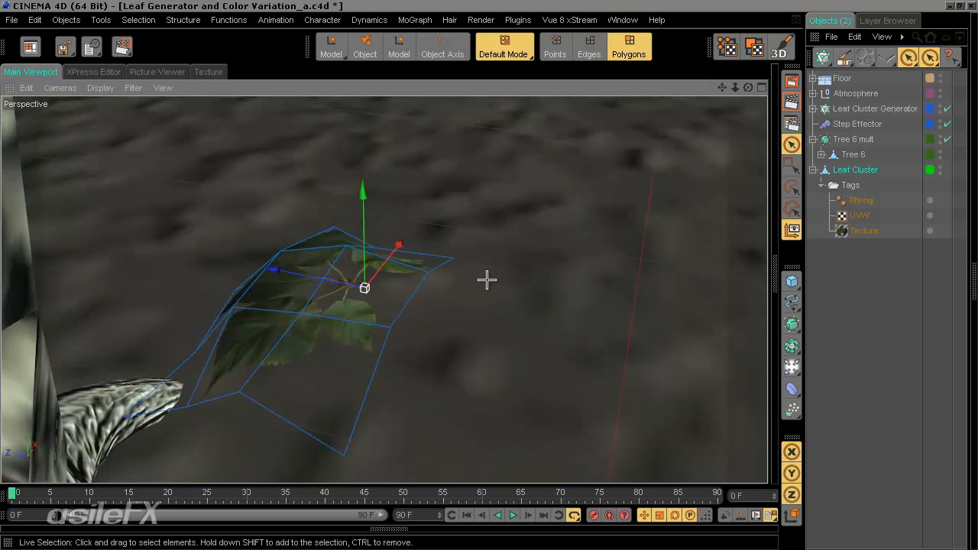
# - Examine the Leaf Cluster's textured leaves and polygon grid from above and from different distances
pyautogui.keyDown('alt'); pyautogui.moveTo(487, 280); pyautogui.dragTo(522, 260); pyautogui.keyUp('alt')
pyautogui.keyDown('alt'); pyautogui.moveTo(546, 338); pyautogui.dragTo(546, 340, button='right'); pyautogui.keyUp('alt')
pyautogui.keyDown('alt'); pyautogui.moveTo(545, 340); pyautogui.dragTo(489, 278); pyautogui.keyUp('alt')
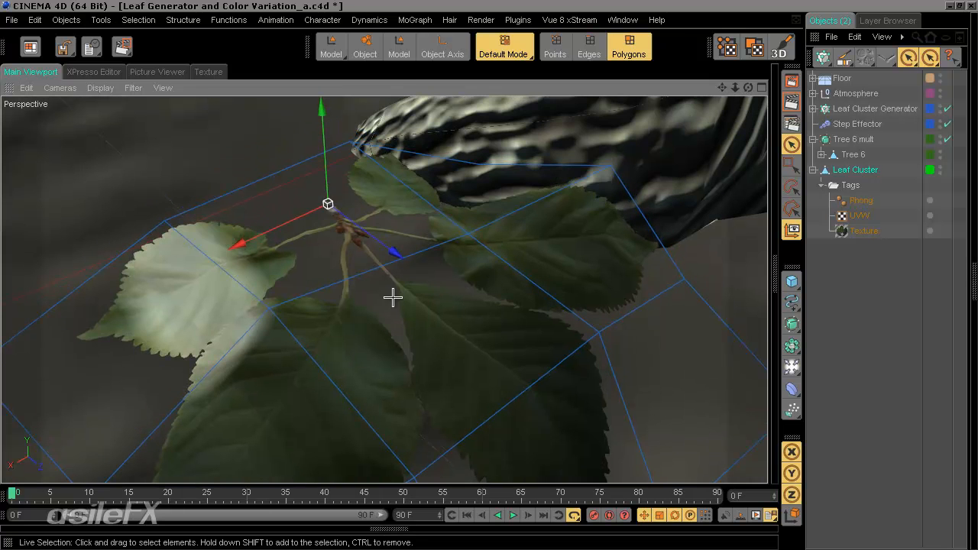
pyautogui.moveTo(392, 298)
pyautogui.keyDown('alt'); pyautogui.mouseDown()
pyautogui.moveTo(498, 270)
pyautogui.moveTo(412, 222)
pyautogui.moveTo(504, 279)
pyautogui.mouseUp(); pyautogui.keyUp('alt')
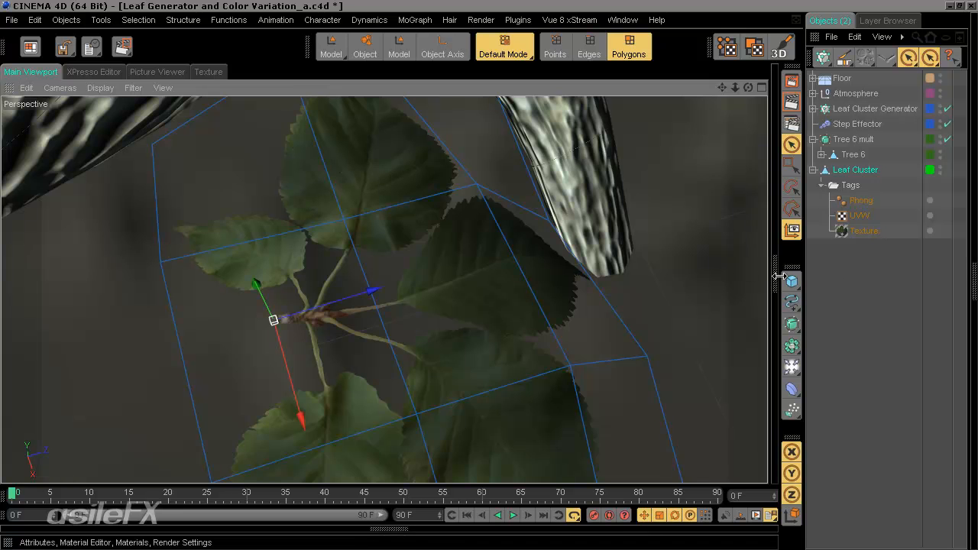
pyautogui.keyDown('alt'); pyautogui.moveTo(525, 224); pyautogui.dragTo(523, 227); pyautogui.keyUp('alt')
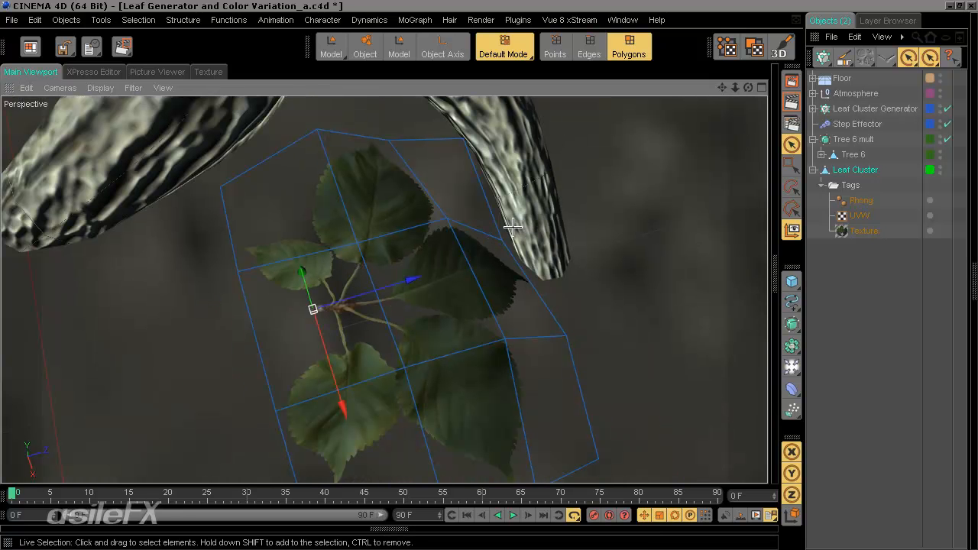
pyautogui.keyDown('alt'); pyautogui.moveTo(472, 217); pyautogui.dragTo(489, 277, button='middle'); pyautogui.keyUp('alt')
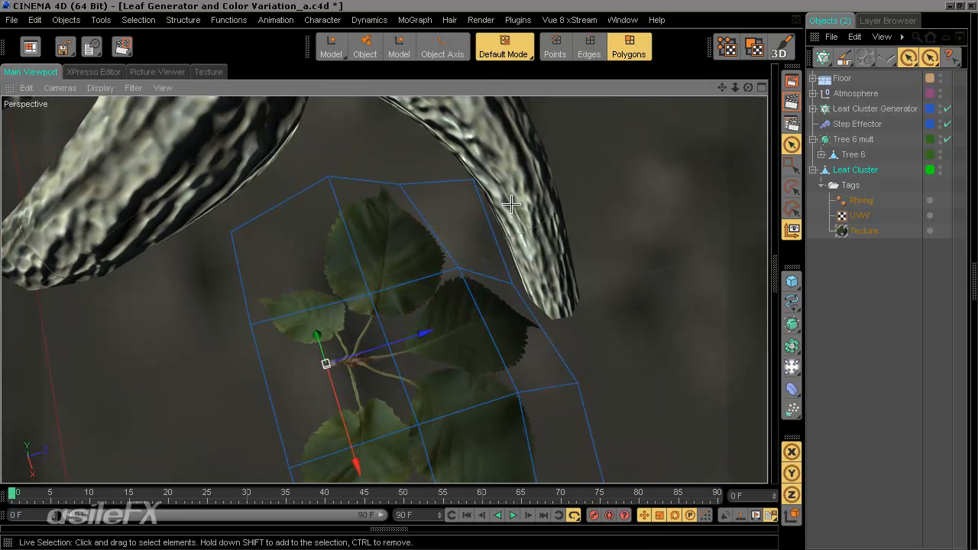
pyautogui.scroll(-3, 516, 207)
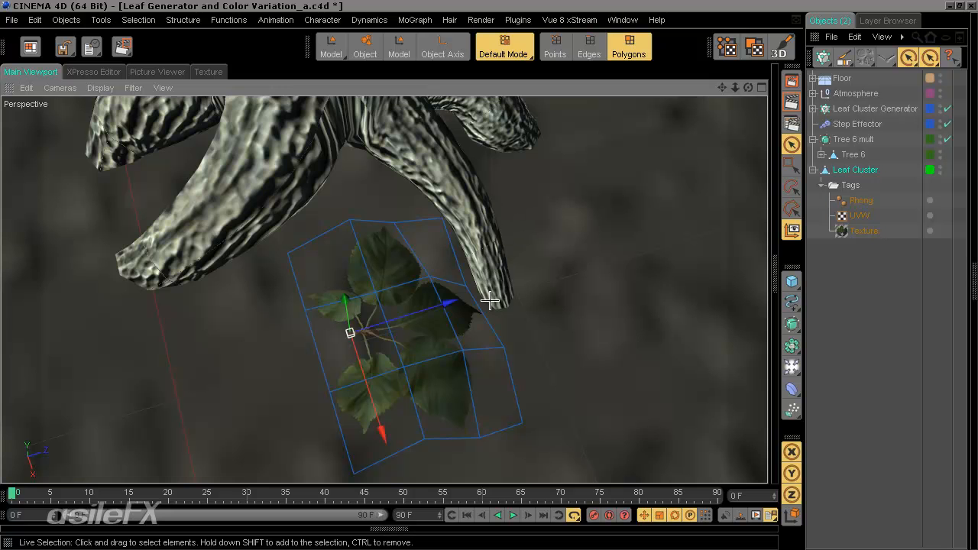
pyautogui.scroll(-7, 489, 300)
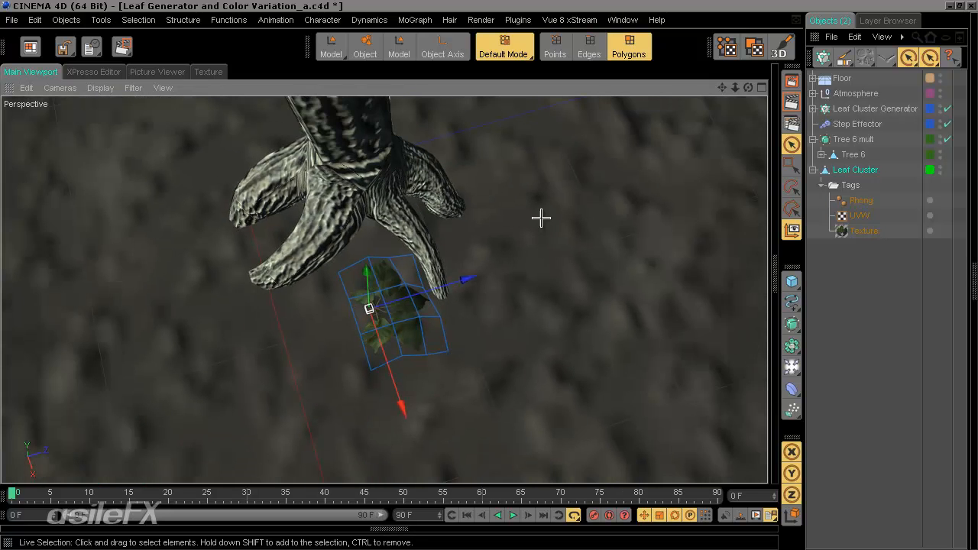
# - Examine the bent shape of the Leaf Cluster mesh from a lower angle near the roots
pyautogui.keyDown('alt'); pyautogui.moveTo(540, 218); pyautogui.dragTo(489, 275); pyautogui.keyUp('alt')
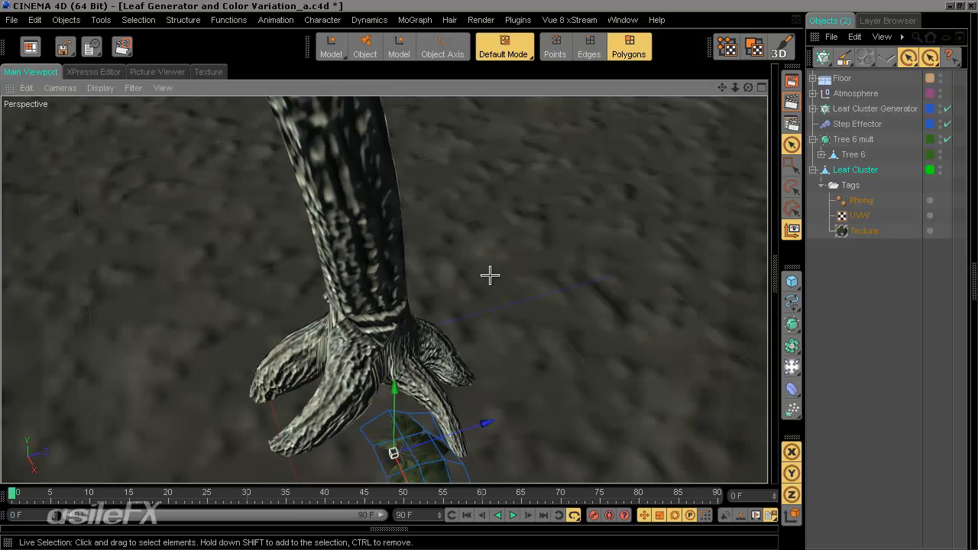
pyautogui.keyDown('alt'); pyautogui.moveTo(489, 276); pyautogui.dragTo(489, 273, button='middle'); pyautogui.keyUp('alt')
pyautogui.scroll(3, 489, 273)
pyautogui.keyDown('alt'); pyautogui.moveTo(490, 273); pyautogui.dragTo(344, 287); pyautogui.keyUp('alt')
pyautogui.keyDown('alt'); pyautogui.moveTo(489, 275); pyautogui.dragTo(502, 233, button='middle'); pyautogui.keyUp('alt')
pyautogui.keyDown('alt'); pyautogui.moveTo(489, 275); pyautogui.dragTo(552, 289, button='right'); pyautogui.keyUp('alt')
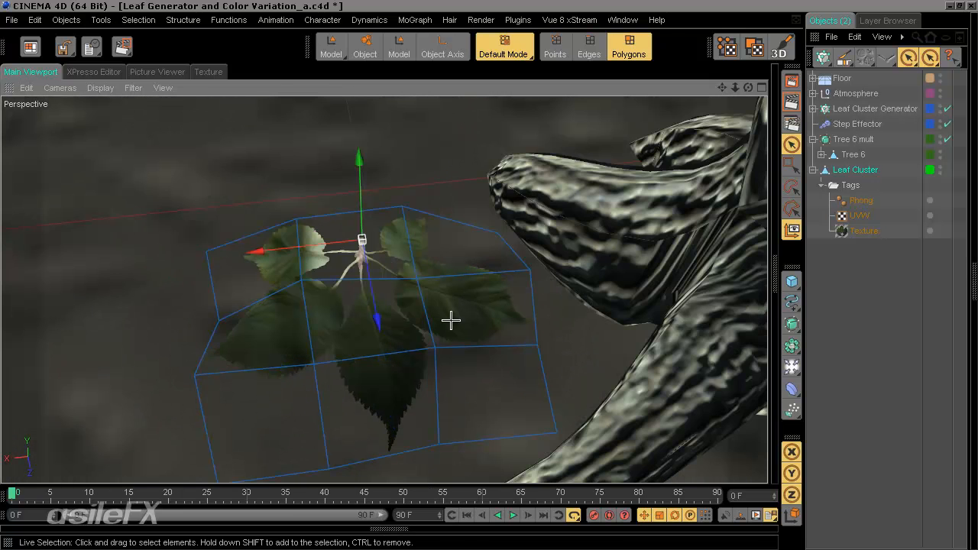
# - Inspect where the Leaf Cluster's axis sits at the base of its stem and compare the cluster with the tree's branches
pyautogui.moveTo(451, 321)
pyautogui.keyDown('alt'); pyautogui.mouseDown()
pyautogui.moveTo(492, 275)
pyautogui.moveTo(451, 325)
pyautogui.mouseUp(); pyautogui.keyUp('alt')
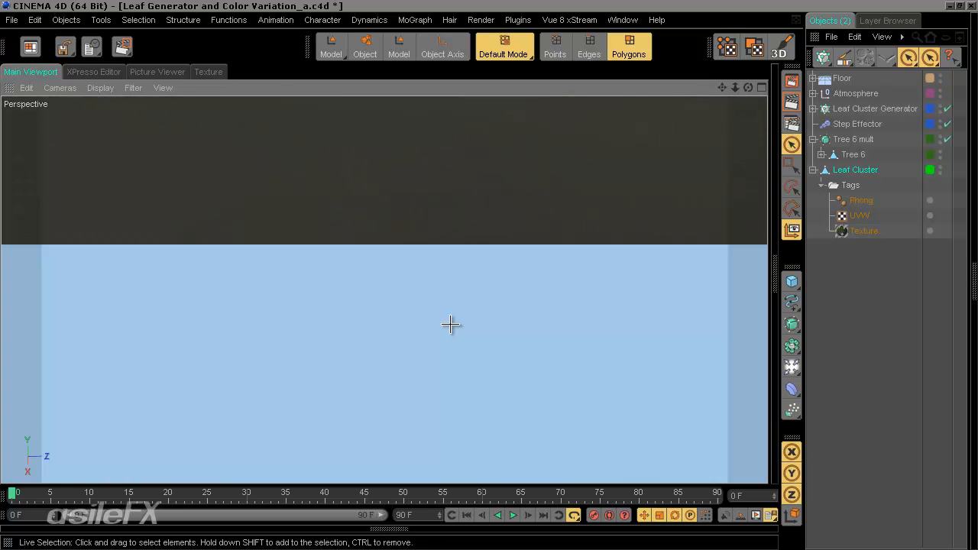
pyautogui.hotkey('ctrl', 'shift', 'z')
pyautogui.keyDown('alt'); pyautogui.moveTo(491, 280); pyautogui.dragTo(487, 287); pyautogui.keyUp('alt')
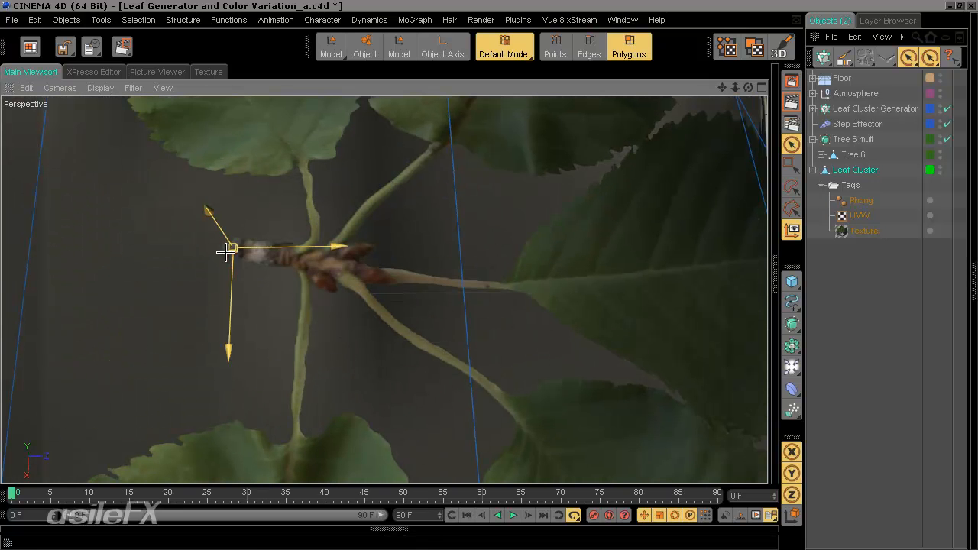
pyautogui.scroll(-15, 483, 344)
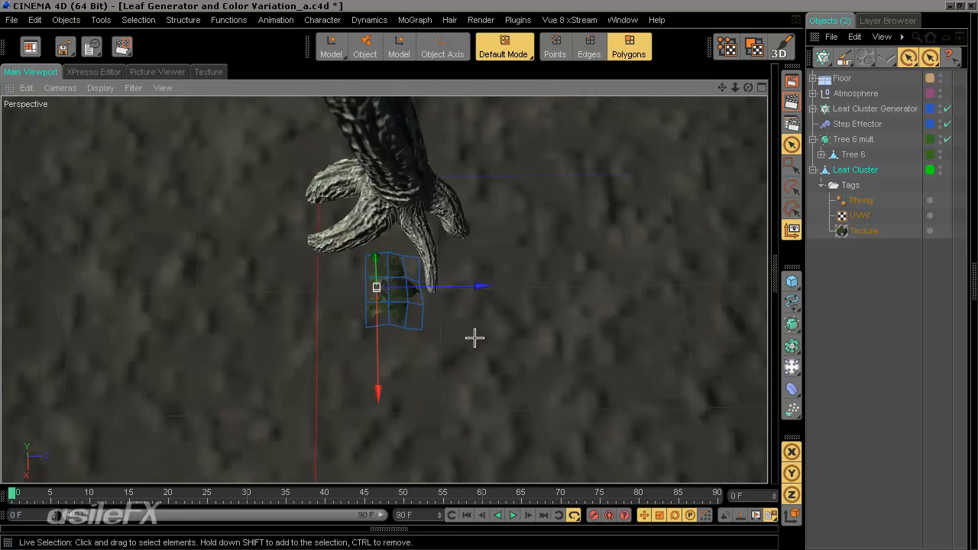
pyautogui.scroll(3, 465, 337)
pyautogui.keyDown('alt'); pyautogui.moveTo(465, 337); pyautogui.dragTo(486, 291); pyautogui.keyUp('alt')
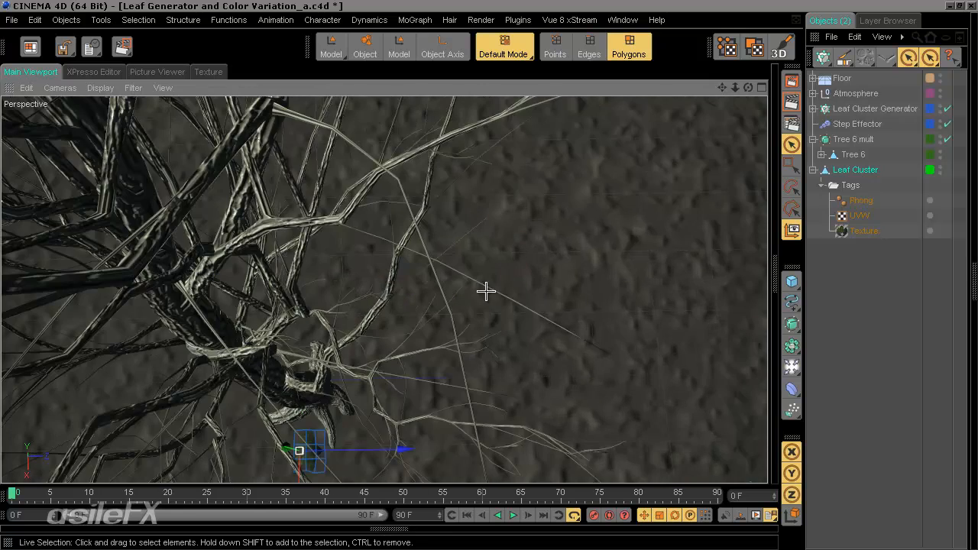
# - Check the scene's layers, return to the object list and look over the tree from its crown to its roots
pyautogui.keyDown('alt'); pyautogui.moveTo(375, 281); pyautogui.dragTo(758, 377); pyautogui.keyUp('alt')
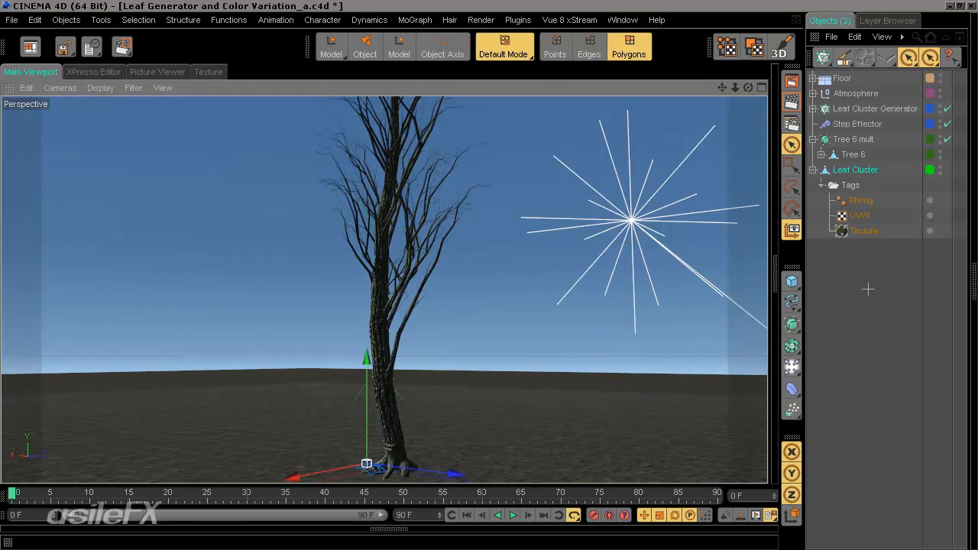
pyautogui.click(886, 21)
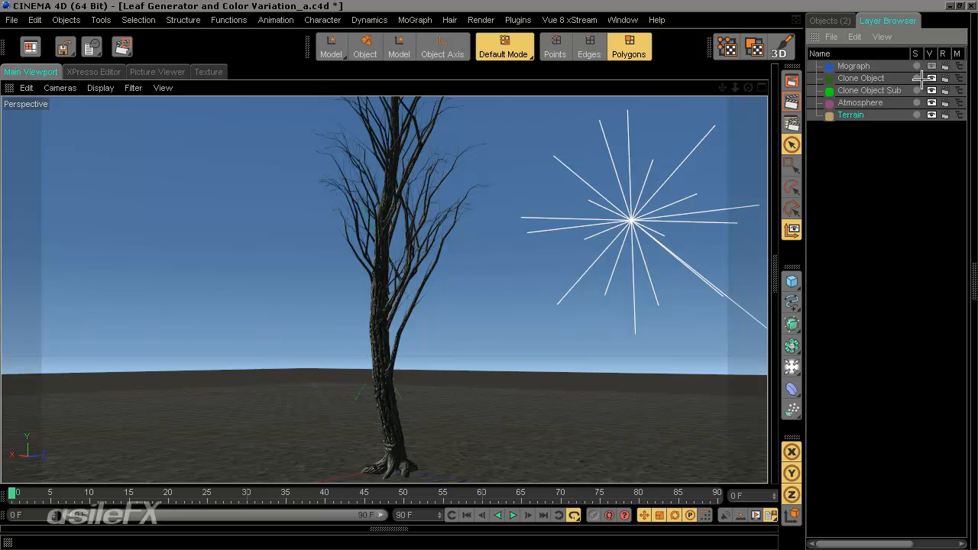
pyautogui.click(829, 21)
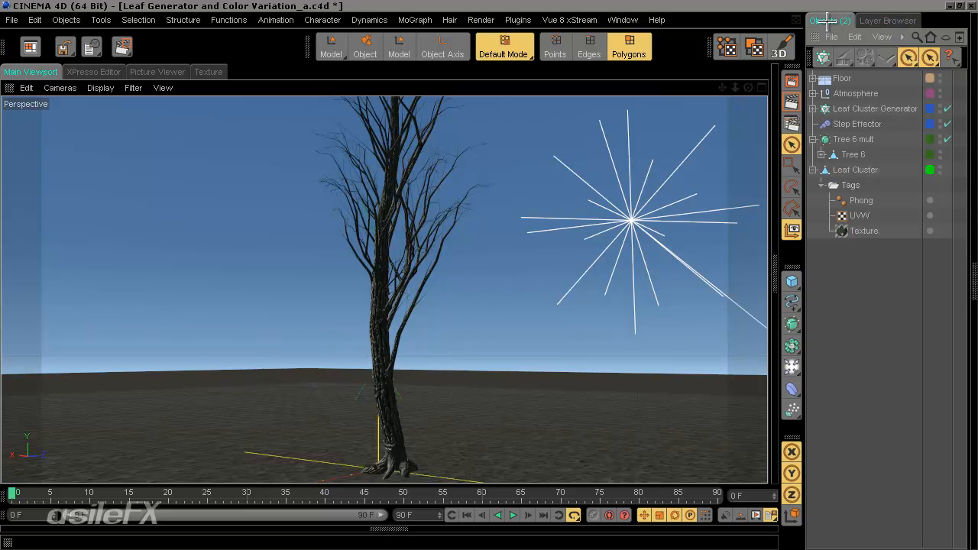
pyautogui.keyDown('alt'); pyautogui.moveTo(450, 240); pyautogui.dragTo(516, 275); pyautogui.keyUp('alt')
pyautogui.scroll(4, 580, 277)
pyautogui.keyDown('alt'); pyautogui.moveTo(509, 249); pyautogui.dragTo(489, 275, button='middle'); pyautogui.keyUp('alt')
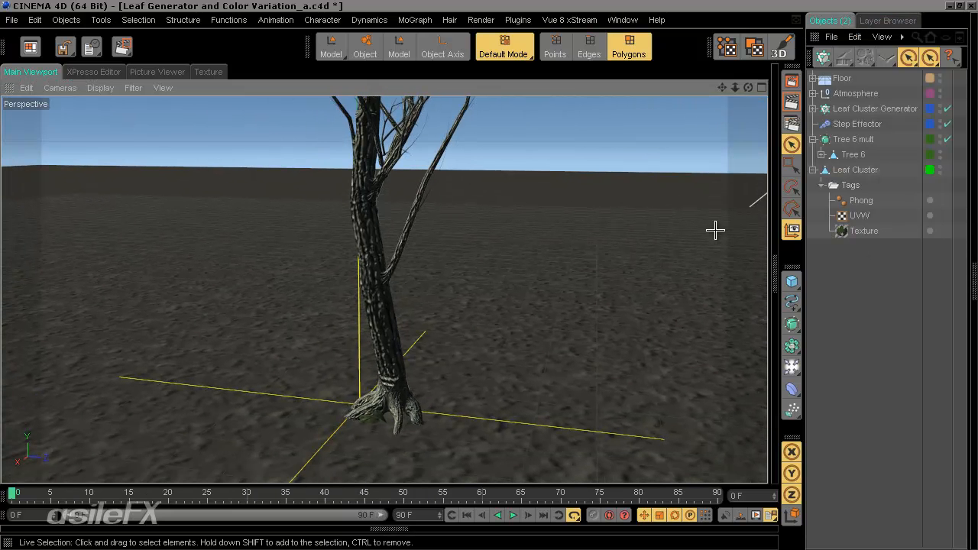
# - Select the Leaf Cluster Generator, unfold its entry and show its cloner object properties beside the viewport
pyautogui.click(814, 108)
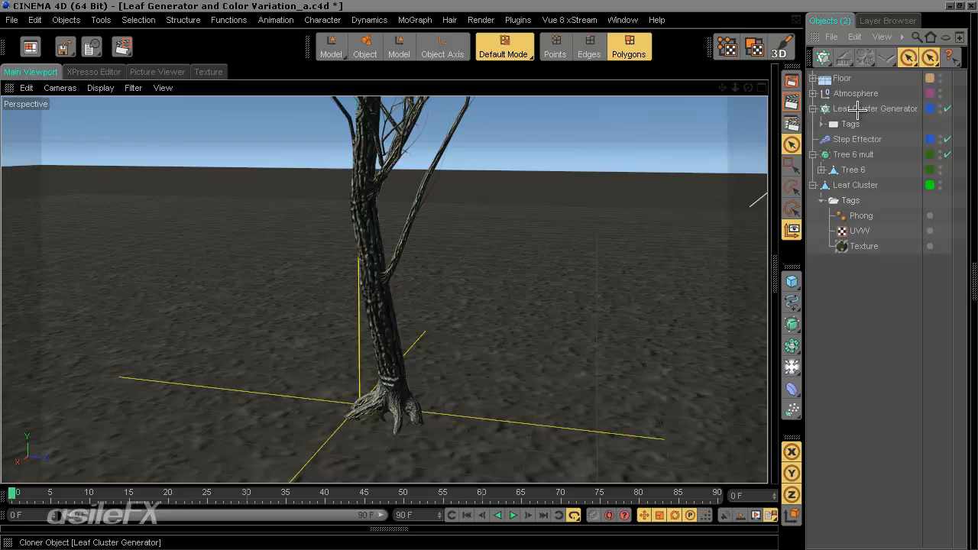
pyautogui.click(858, 110)
pyautogui.scroll(2, 408, 312)
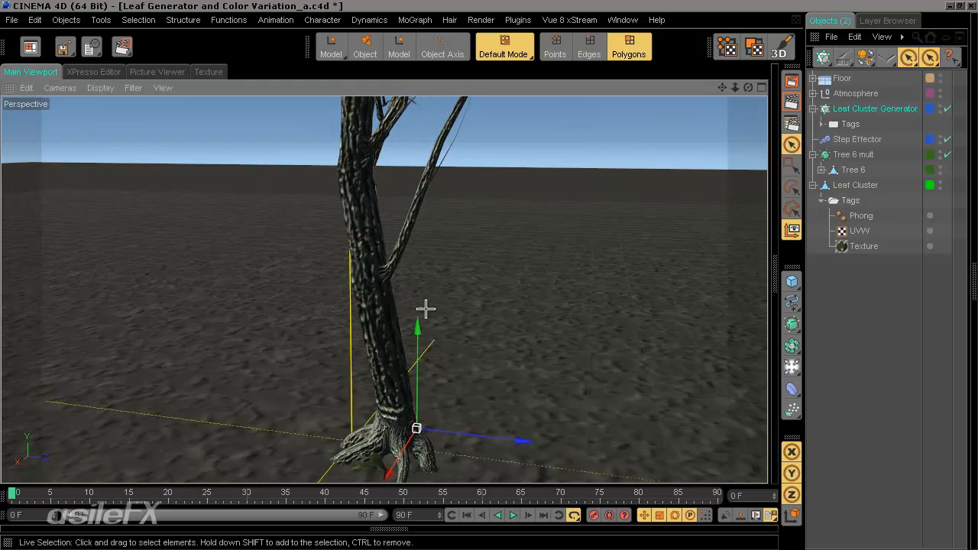
pyautogui.keyDown('alt'); pyautogui.moveTo(478, 285); pyautogui.dragTo(471, 210, button='middle'); pyautogui.keyUp('alt')
pyautogui.scroll(2, 612, 301)
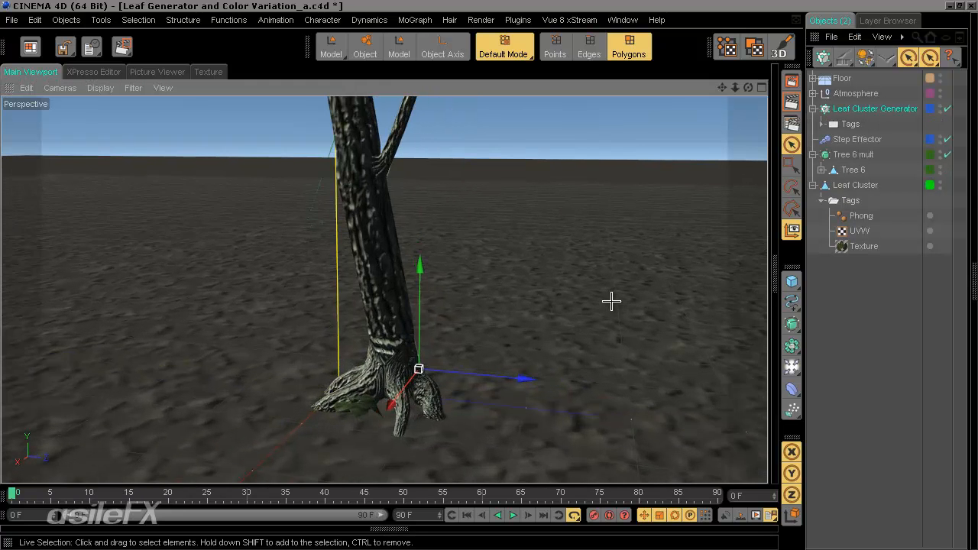
pyautogui.click(823, 58)
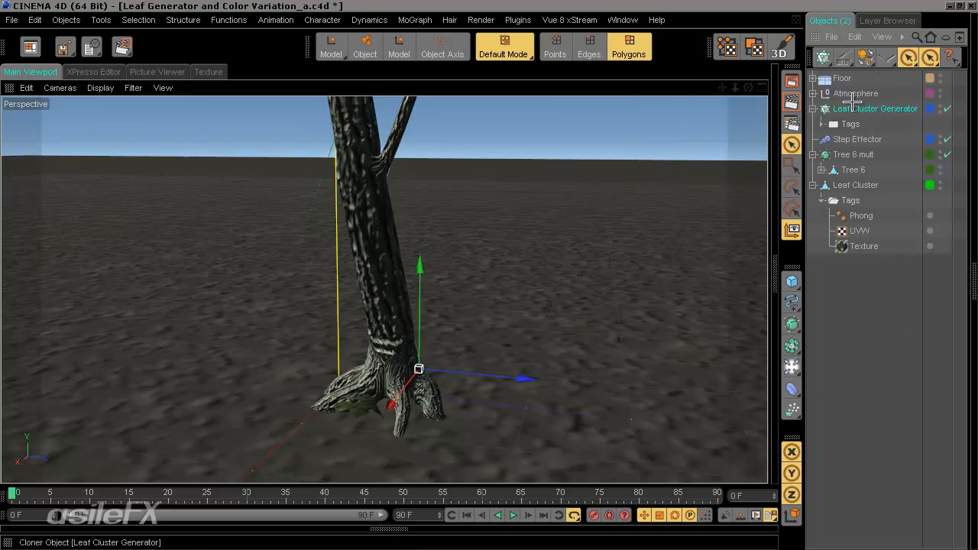
pyautogui.click(775, 265)
pyautogui.rightClick(589, 246)
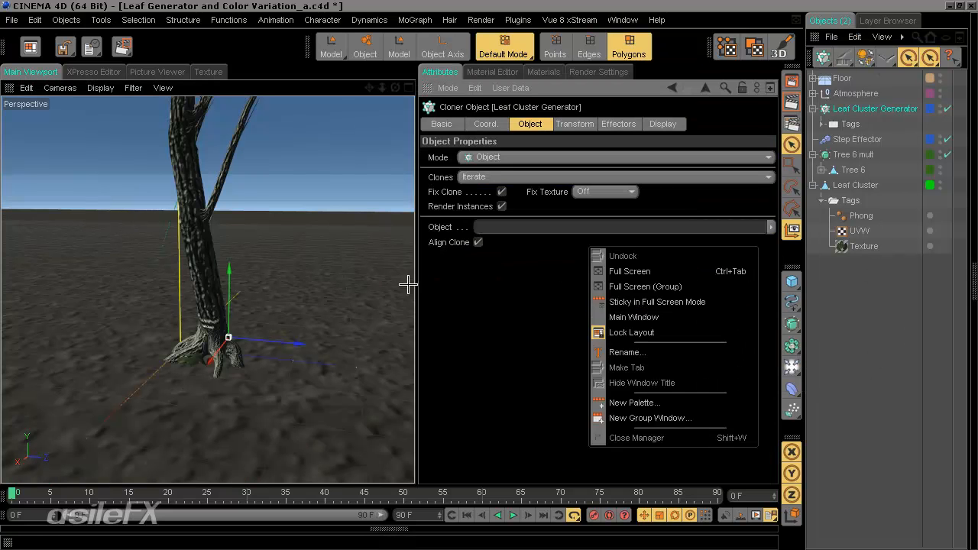
pyautogui.click(342, 268)
# - Assign the Tree 6 mesh as the Leaf Cluster Generator's distribution object
pyautogui.moveTo(293, 216)
pyautogui.keyDown('alt'); pyautogui.mouseDown(button='middle')
pyautogui.moveTo(415, 292)
pyautogui.moveTo(292, 200)
pyautogui.mouseUp(button='middle'); pyautogui.keyUp('alt')
pyautogui.scroll(-4, 293, 205)
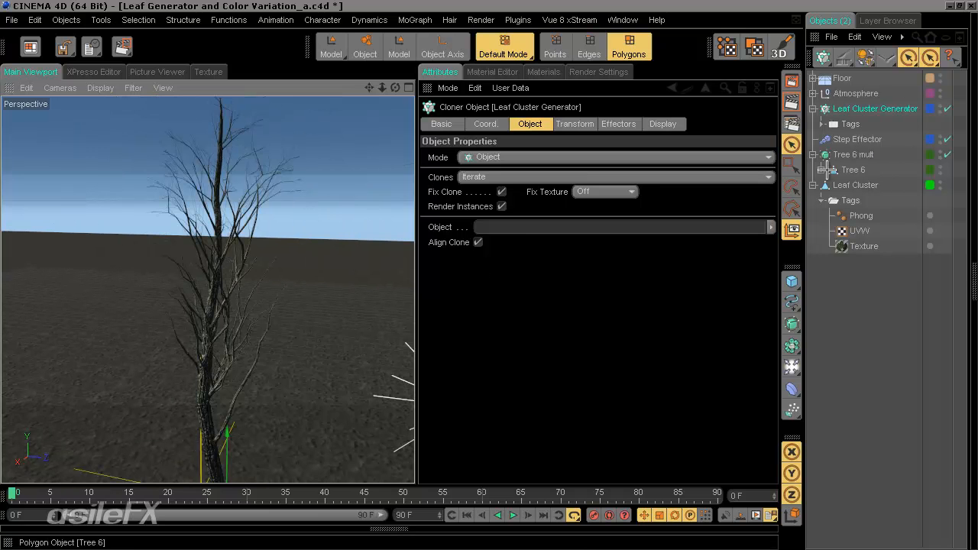
pyautogui.scroll(3, 176, 267)
pyautogui.keyDown('alt'); pyautogui.moveTo(248, 308); pyautogui.dragTo(237, 145, button='middle'); pyautogui.keyUp('alt')
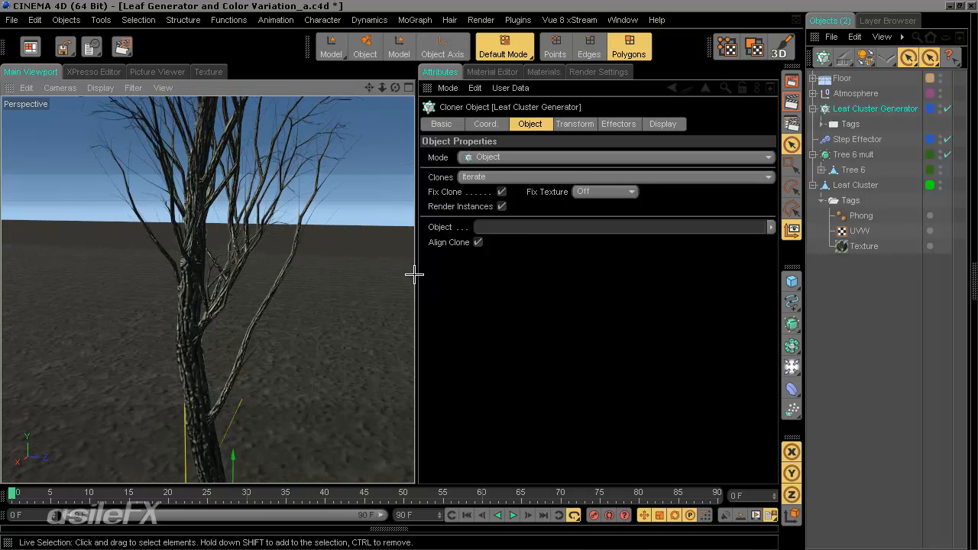
pyautogui.click(815, 169)
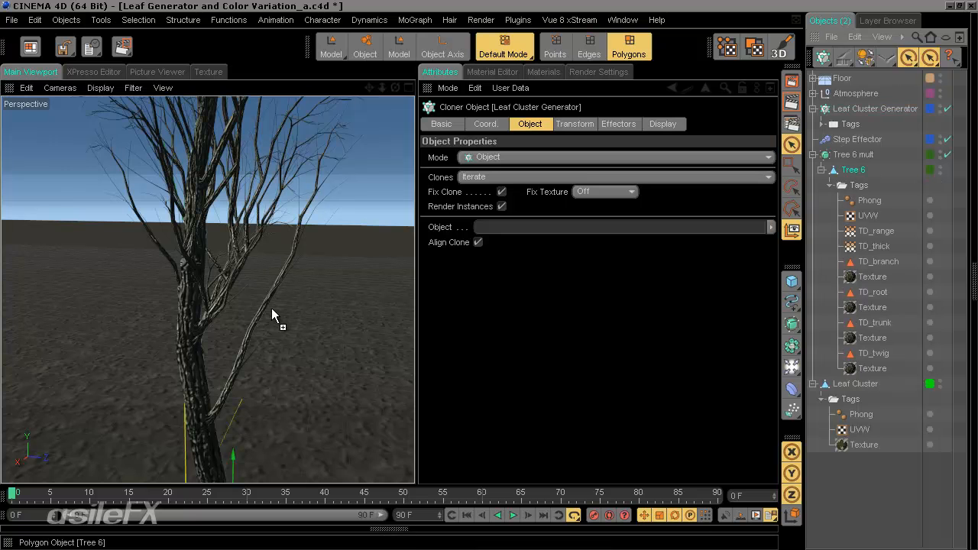
pyautogui.moveTo(429, 310); pyautogui.dragTo(540, 232)
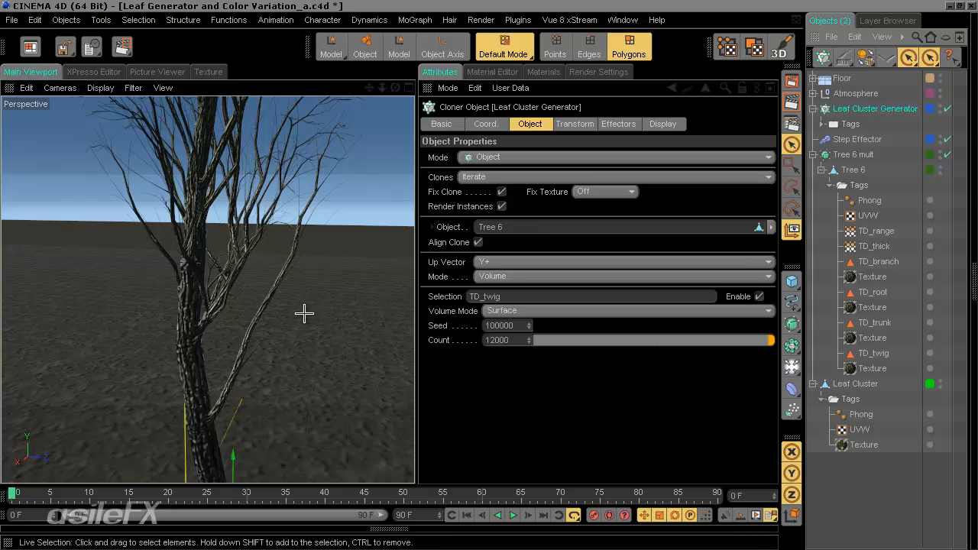
# - Review the cloner's Up Vector setting against the orientation of the Leaf Cluster beside the tree's roots
pyautogui.keyDown('alt'); pyautogui.moveTo(305, 314); pyautogui.dragTo(280, 375, button='middle'); pyautogui.keyUp('alt')
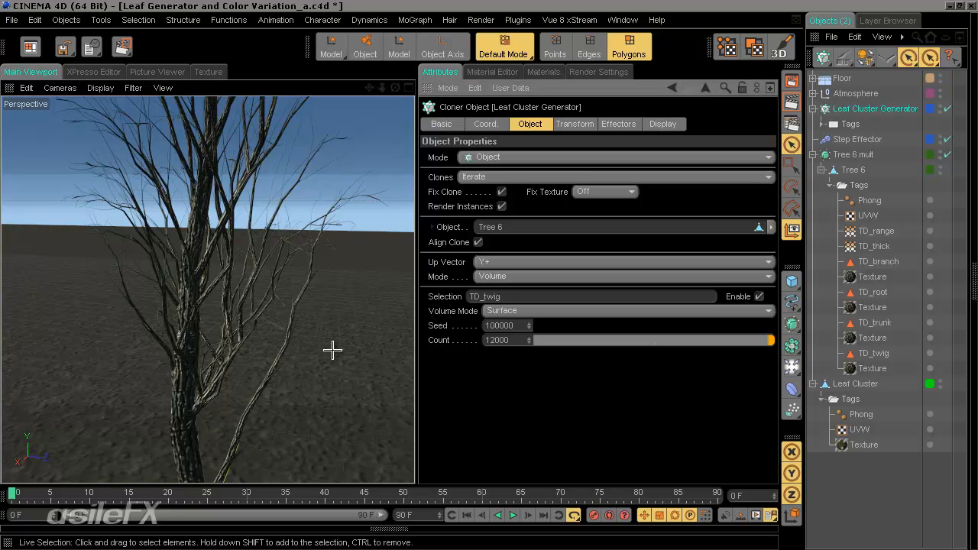
pyautogui.scroll(5, 332, 350)
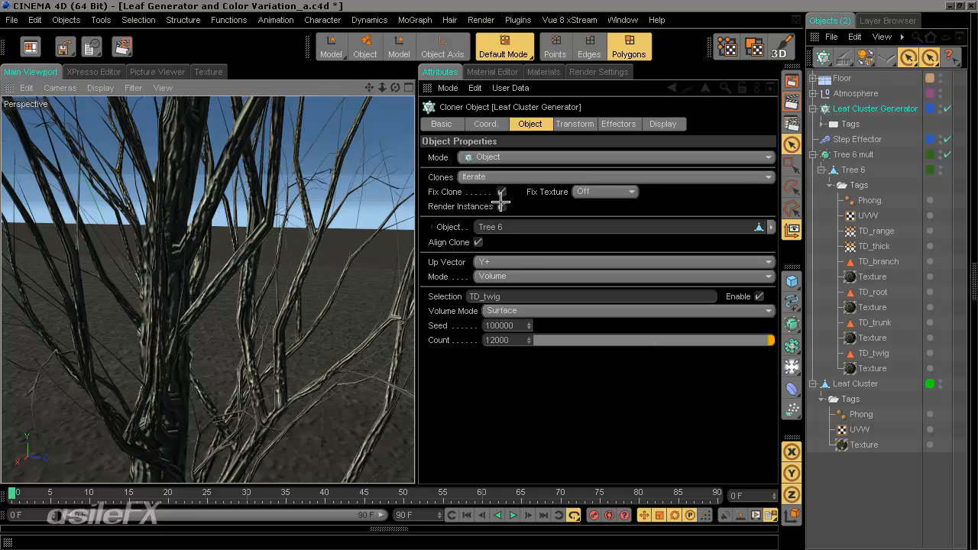
pyautogui.click(493, 263)
pyautogui.click(503, 264)
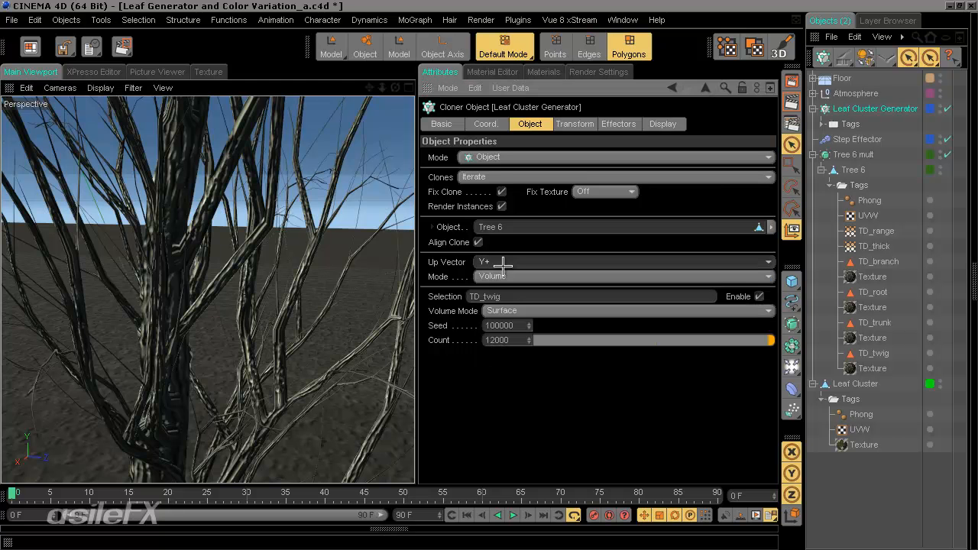
pyautogui.keyDown('alt'); pyautogui.moveTo(231, 375); pyautogui.dragTo(413, 270, button='middle'); pyautogui.keyUp('alt')
pyautogui.moveTo(413, 271)
pyautogui.keyDown('alt'); pyautogui.mouseDown()
pyautogui.moveTo(413, 281)
pyautogui.moveTo(415, 273)
pyautogui.mouseUp(); pyautogui.keyUp('alt')
pyautogui.keyDown('alt'); pyautogui.moveTo(415, 273); pyautogui.dragTo(415, 232, button='middle'); pyautogui.keyUp('alt')
pyautogui.keyDown('alt'); pyautogui.moveTo(286, 336); pyautogui.dragTo(233, 213, button='right'); pyautogui.keyUp('alt')
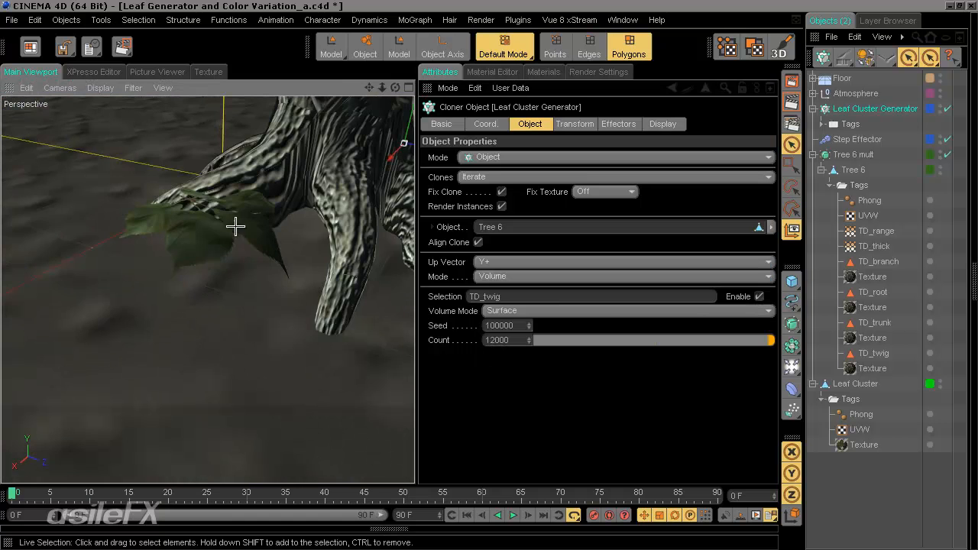
pyautogui.keyDown('alt'); pyautogui.moveTo(243, 225); pyautogui.dragTo(415, 275); pyautogui.keyUp('alt')
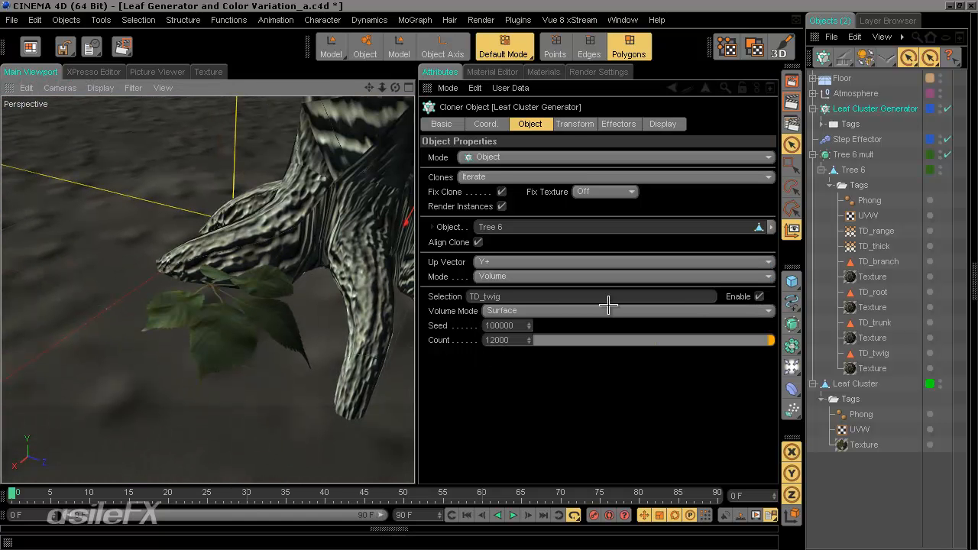
pyautogui.moveTo(252, 274)
pyautogui.keyDown('alt'); pyautogui.mouseDown(button='right')
pyautogui.moveTo(57, 278)
pyautogui.moveTo(157, 275)
pyautogui.mouseUp(button='right'); pyautogui.keyUp('alt')
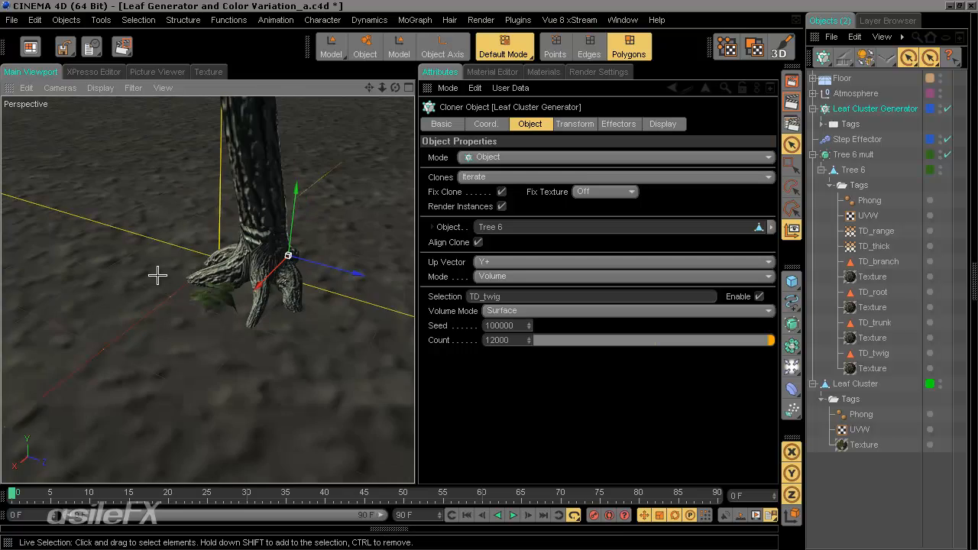
# - Examine the tree from its trunk base up to its crown, from above and from ground level
pyautogui.keyDown('alt'); pyautogui.moveTo(158, 276); pyautogui.dragTo(334, 240, button='middle'); pyautogui.keyUp('alt')
pyautogui.keyDown('alt'); pyautogui.moveTo(334, 240); pyautogui.dragTo(191, 240, button='right'); pyautogui.keyUp('alt')
pyautogui.keyDown('alt'); pyautogui.moveTo(327, 201); pyautogui.dragTo(343, 237, button='middle'); pyautogui.keyUp('alt')
pyautogui.keyDown('alt'); pyautogui.moveTo(297, 296); pyautogui.dragTo(273, 275, button='right'); pyautogui.keyUp('alt')
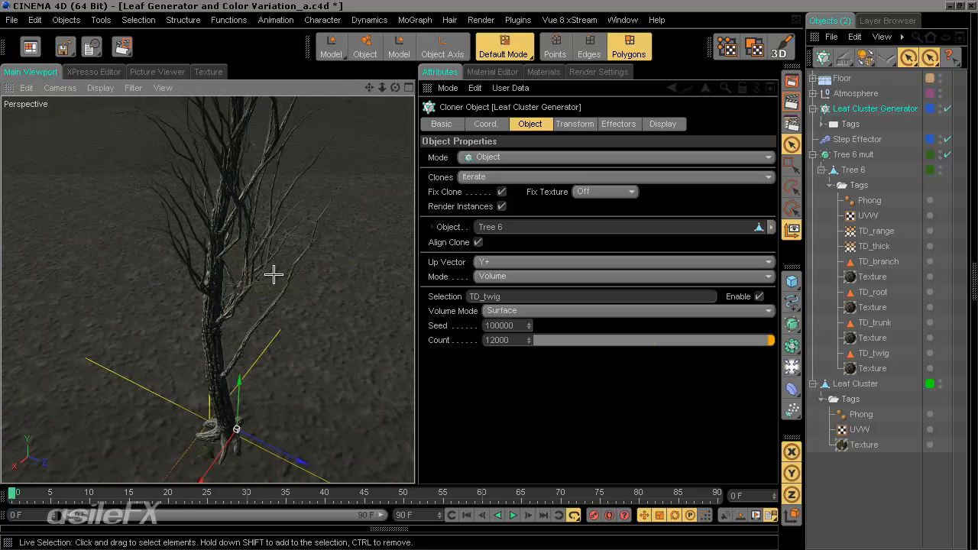
pyautogui.keyDown('alt'); pyautogui.moveTo(304, 242); pyautogui.dragTo(415, 274, button='middle'); pyautogui.keyUp('alt')
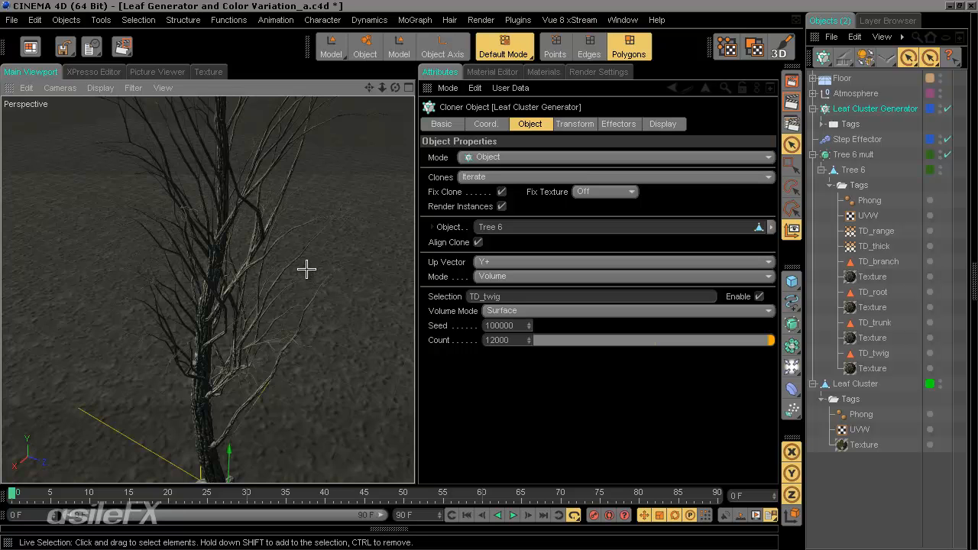
pyautogui.keyDown('alt'); pyautogui.moveTo(310, 291); pyautogui.dragTo(414, 283); pyautogui.keyUp('alt')
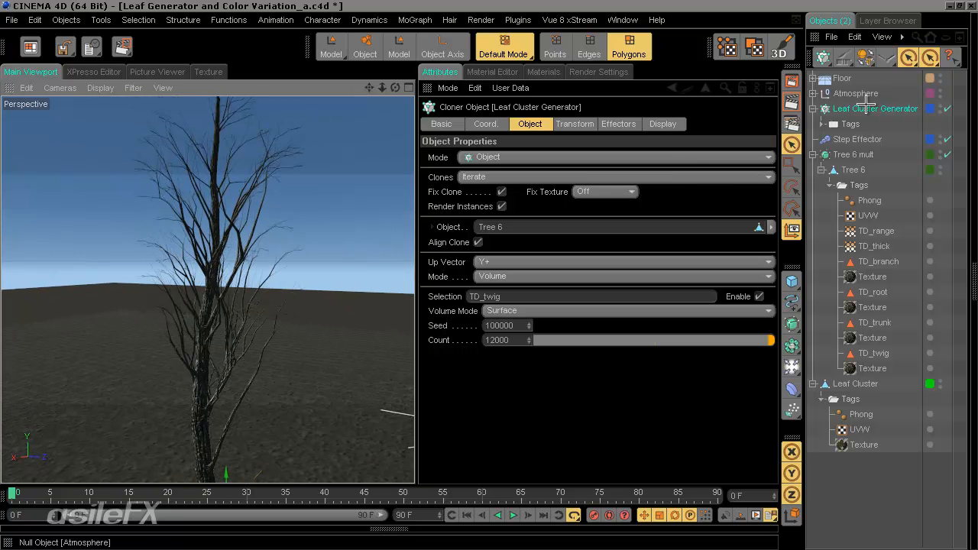
# - Enable the use of the Textures option in the Leaf Cluster Generator's Display tag
pyautogui.click(822, 123)
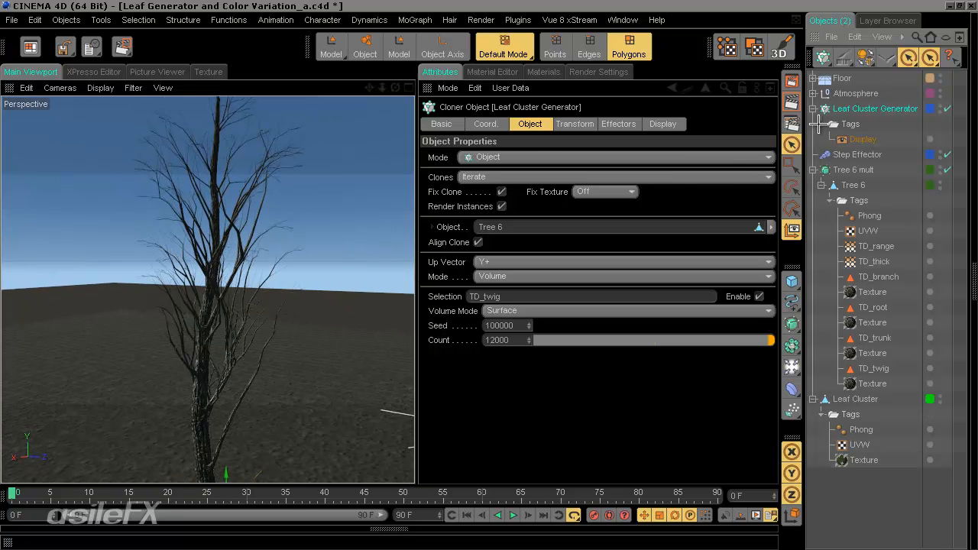
pyautogui.click(856, 142)
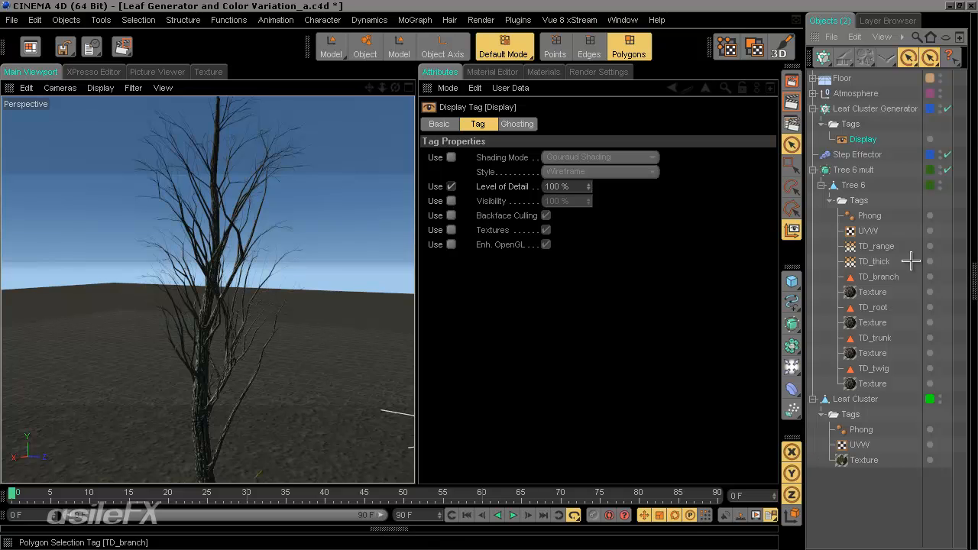
pyautogui.rightClick(859, 107)
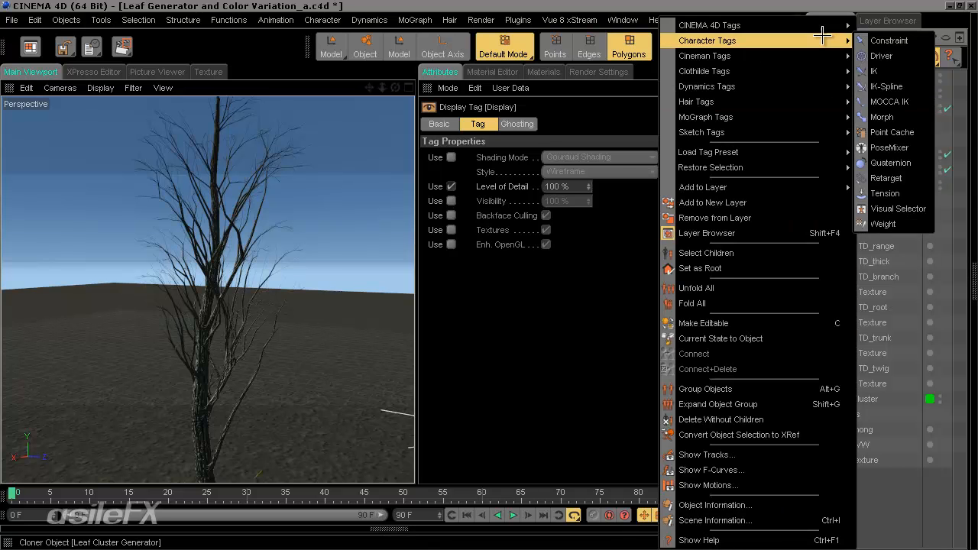
pyautogui.moveTo(823, 25)
pyautogui.click(885, 116)
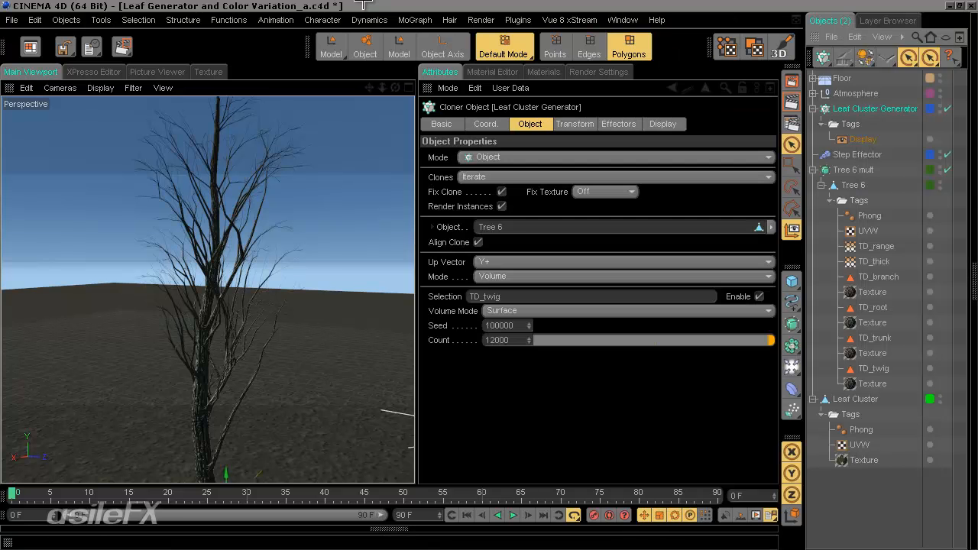
pyautogui.click(862, 139)
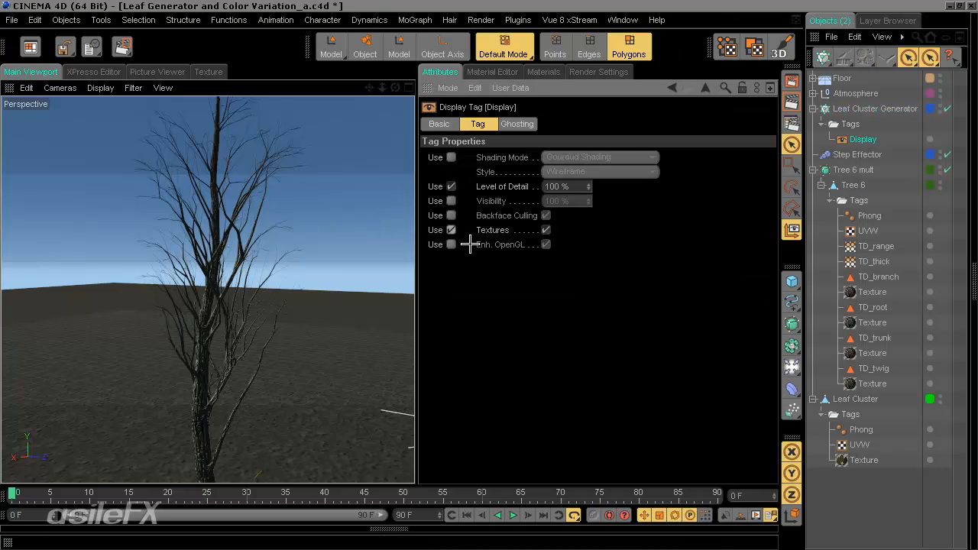
pyautogui.click(451, 230)
# - Inspect the Leaf Cluster's textured leaves and stem up close beside the roots
pyautogui.keyDown('alt'); pyautogui.moveTo(160, 316); pyautogui.dragTo(414, 274); pyautogui.keyUp('alt')
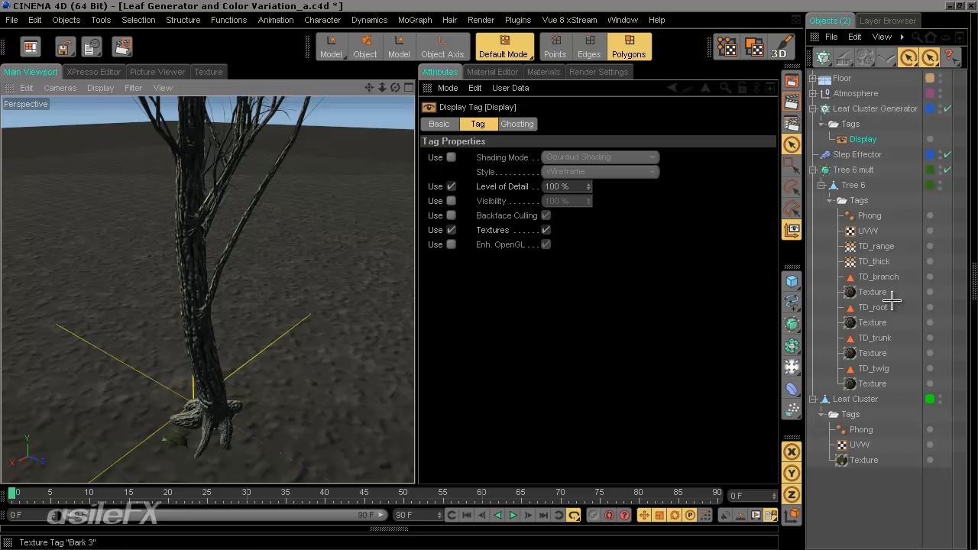
pyautogui.keyDown('alt'); pyautogui.moveTo(288, 354); pyautogui.dragTo(413, 276); pyautogui.keyUp('alt')
pyautogui.scroll(6, 292, 360)
pyautogui.scroll(5, 334, 339)
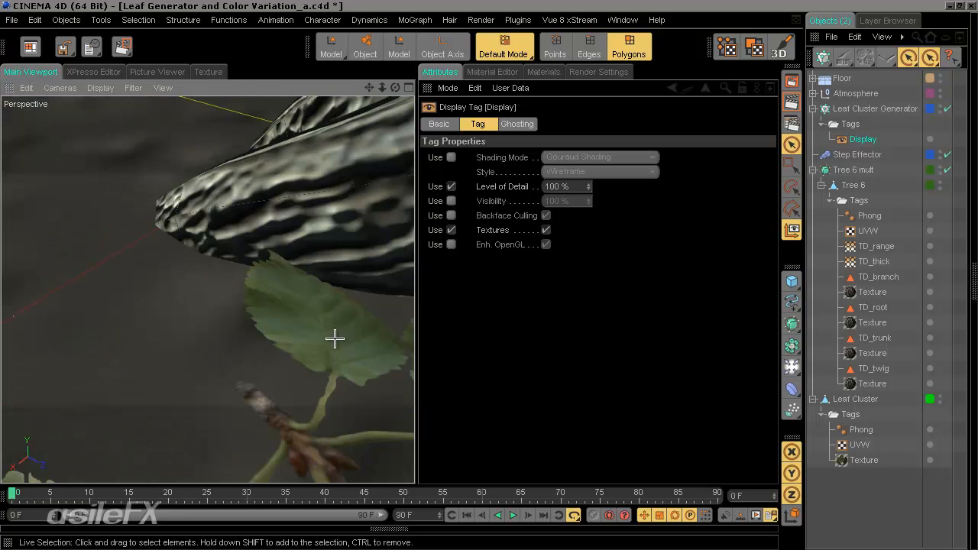
pyautogui.keyDown('alt'); pyautogui.moveTo(334, 339); pyautogui.dragTo(414, 274); pyautogui.keyUp('alt')
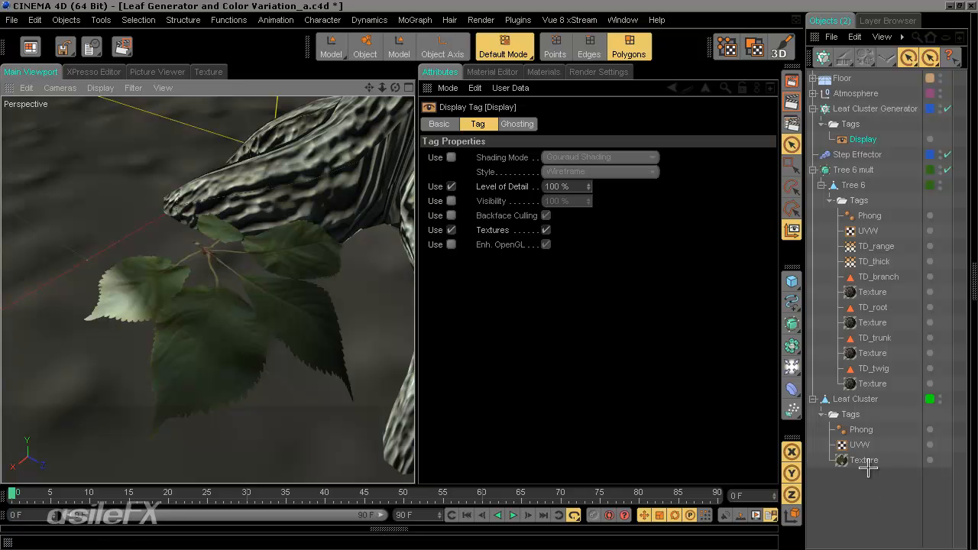
# - Set the Leaf Cluster material's Texture Preview Size to 64x64 (16 KB) and check the leaves in the viewport
pyautogui.click(551, 72)
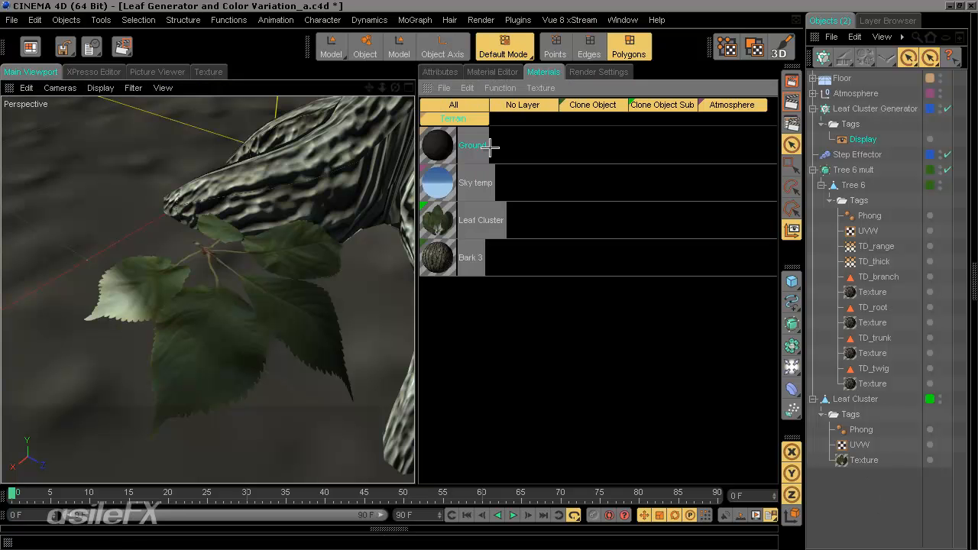
pyautogui.doubleClick(438, 220)
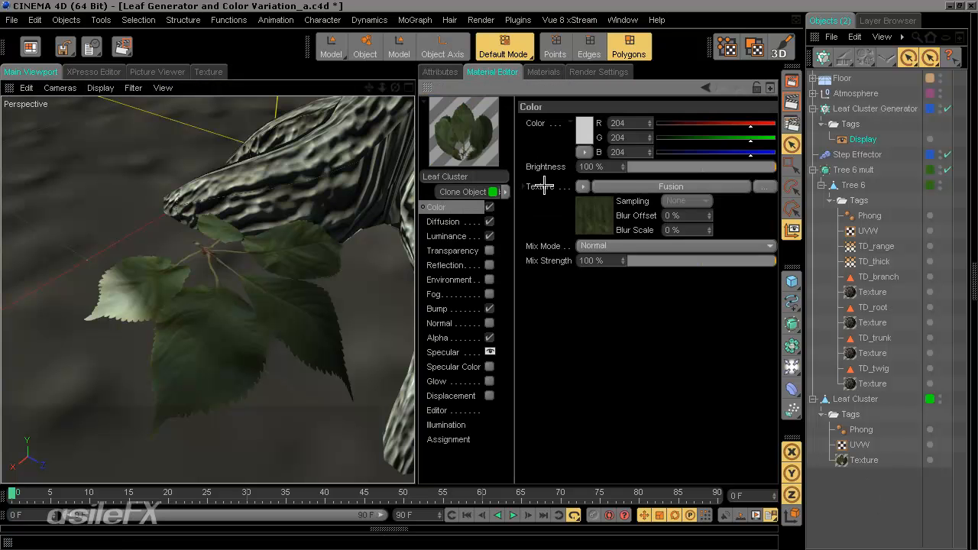
pyautogui.click(461, 411)
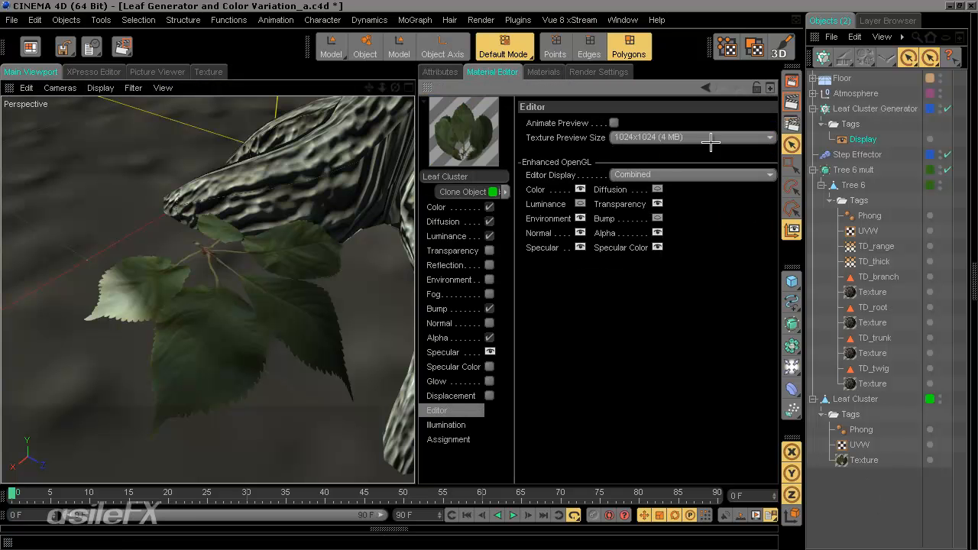
pyautogui.click(710, 137)
pyautogui.click(675, 167)
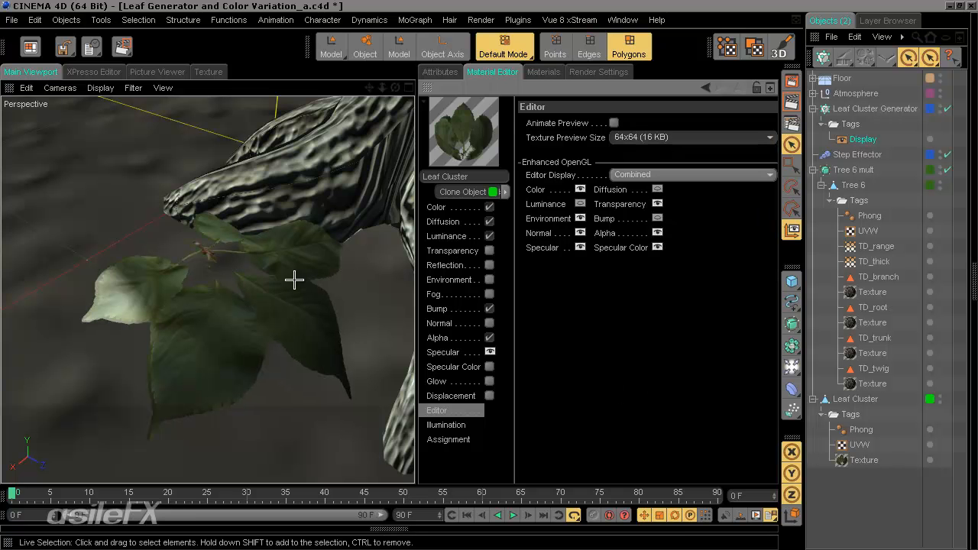
pyautogui.keyDown('alt'); pyautogui.moveTo(219, 271); pyautogui.dragTo(412, 276); pyautogui.keyUp('alt')
pyautogui.scroll(5, 301, 286)
pyautogui.scroll(-5, 412, 275)
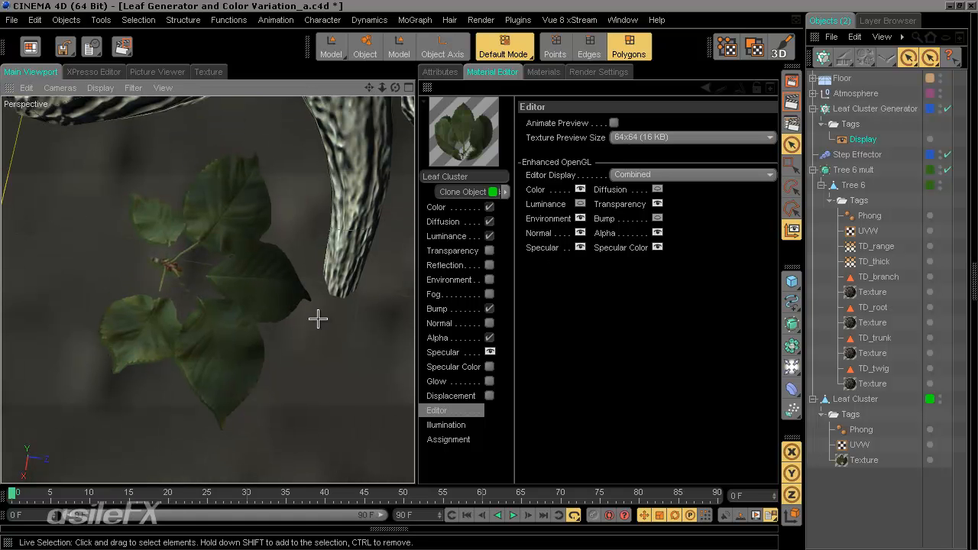
# - Turn off the Transparency, Environment and Normal channels in the Leaf Cluster material's Enhanced OpenGL editor display
pyautogui.scroll(3, 318, 319)
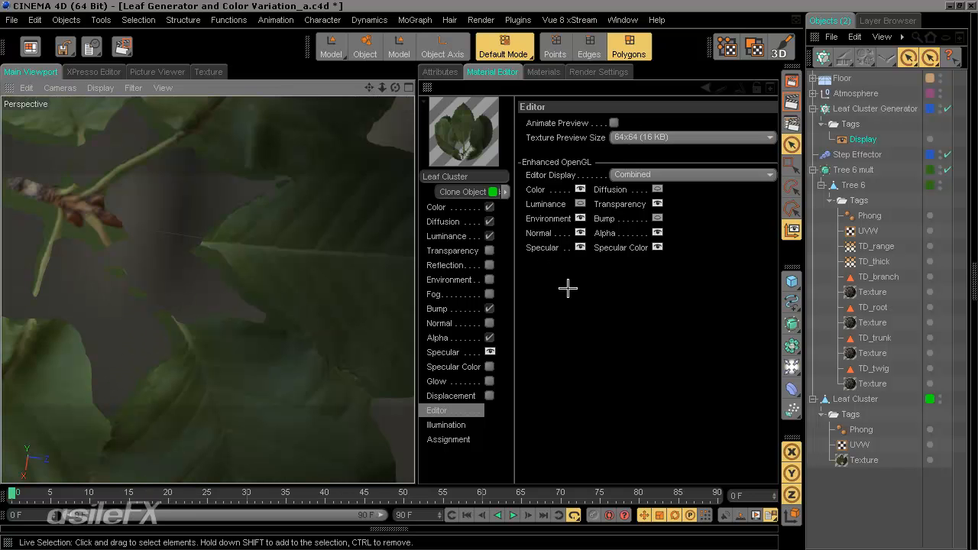
pyautogui.click(580, 189)
pyautogui.click(580, 189)
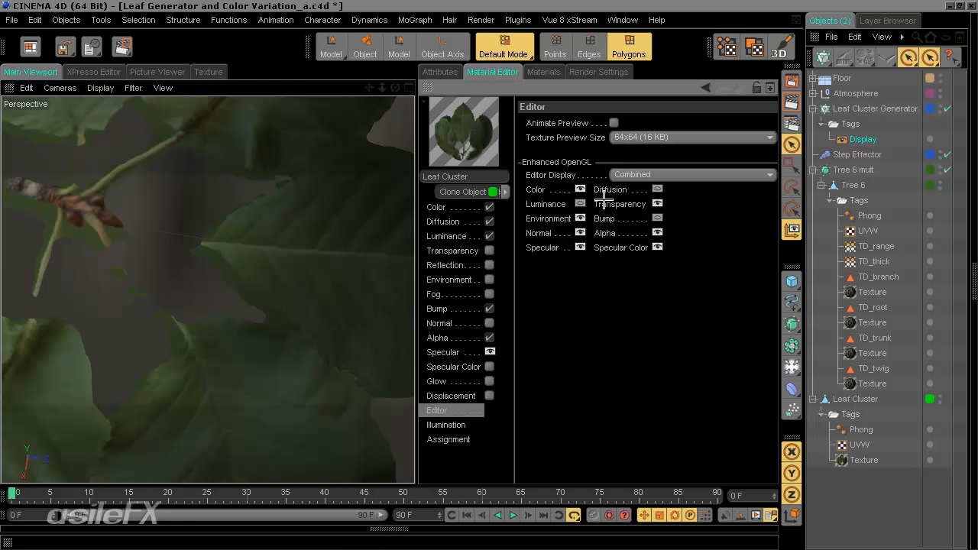
pyautogui.click(658, 189)
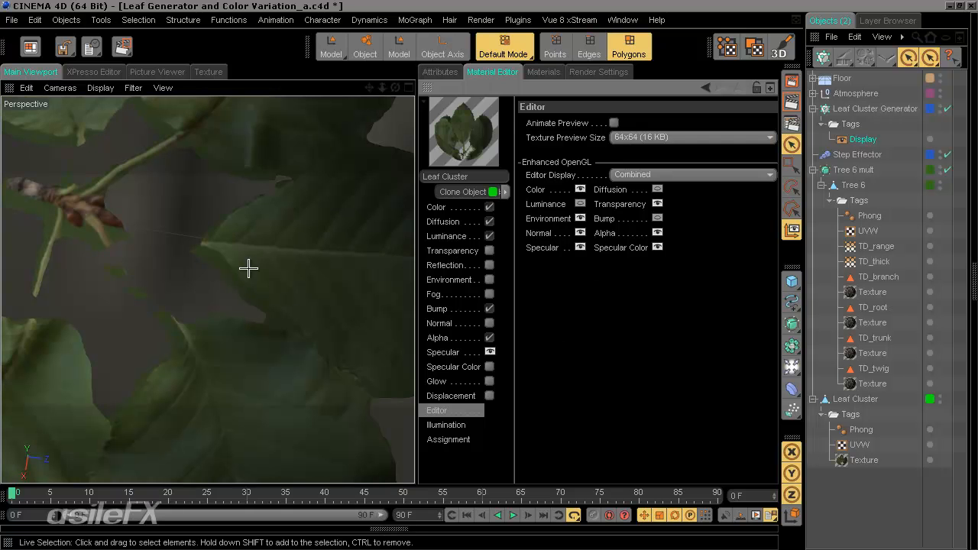
pyautogui.keyDown('alt'); pyautogui.moveTo(249, 267); pyautogui.dragTo(413, 278); pyautogui.keyUp('alt')
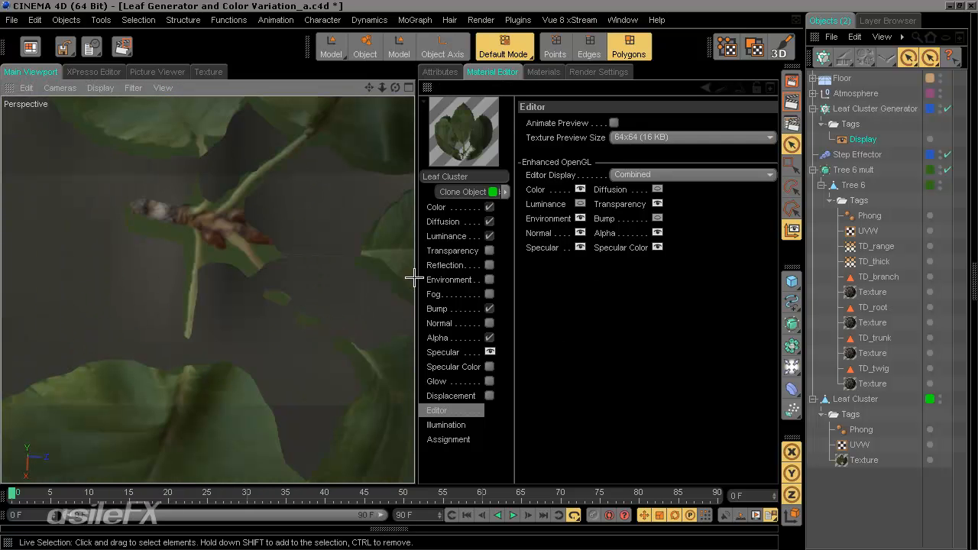
pyautogui.click(100, 88)
pyautogui.click(269, 336)
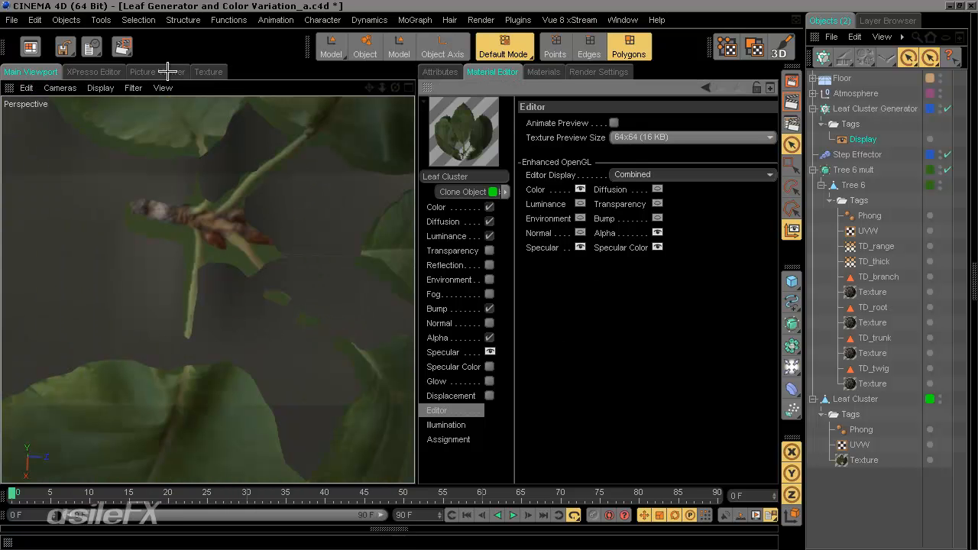
# - Inspect the Leaf Cluster beside the roots from near and far, and review the Textures option of the generator's Display tag
pyautogui.scroll(-5, 248, 263)
pyautogui.scroll(5, 249, 262)
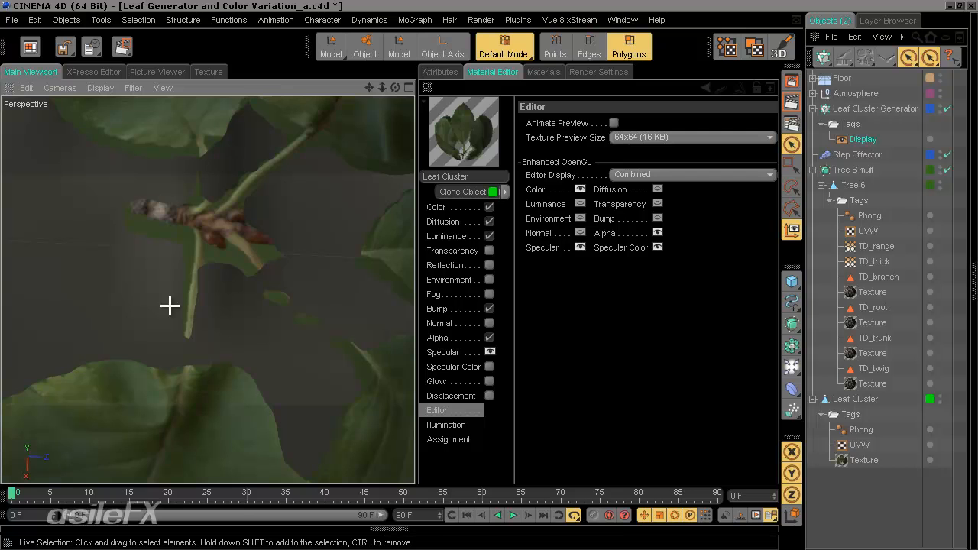
pyautogui.keyDown('alt'); pyautogui.moveTo(292, 277); pyautogui.dragTo(415, 276); pyautogui.keyUp('alt')
pyautogui.scroll(-5, 414, 276)
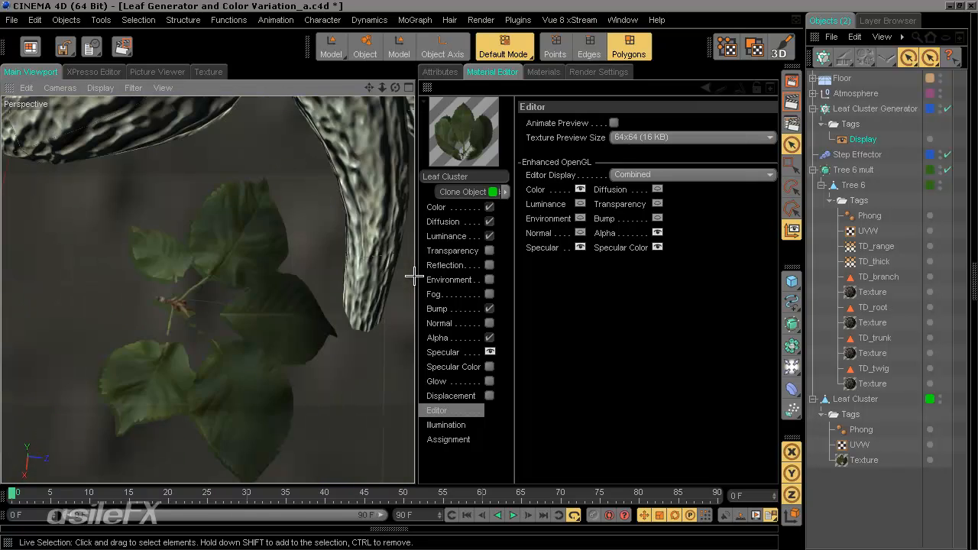
pyautogui.scroll(-3, 414, 276)
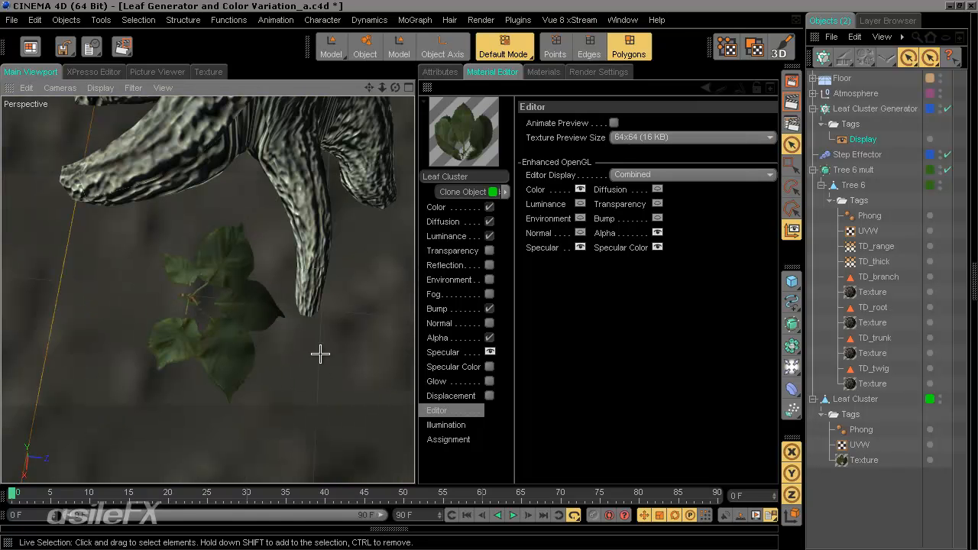
pyautogui.moveTo(414, 274)
pyautogui.keyDown('alt'); pyautogui.mouseDown()
pyautogui.moveTo(411, 267)
pyautogui.moveTo(414, 276)
pyautogui.mouseUp(); pyautogui.keyUp('alt')
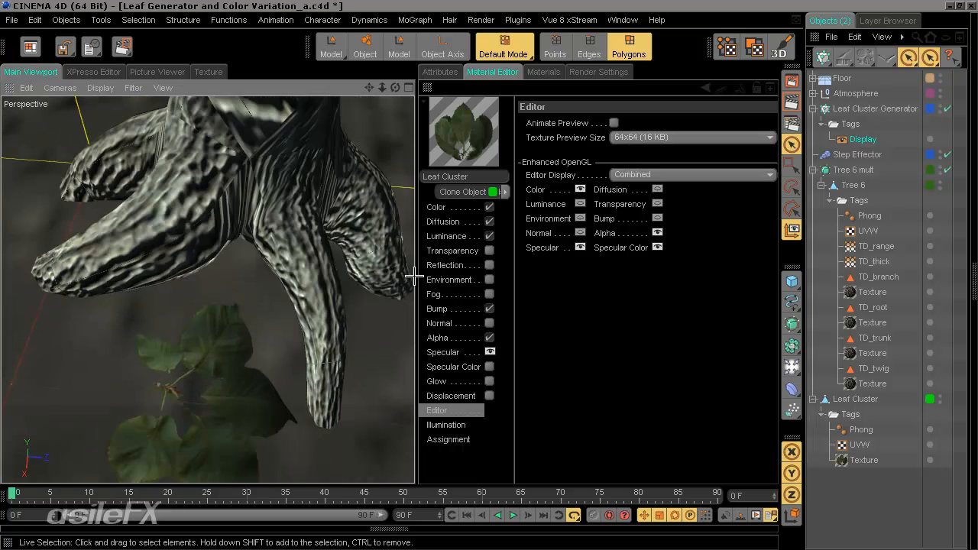
pyautogui.scroll(-5, 255, 303)
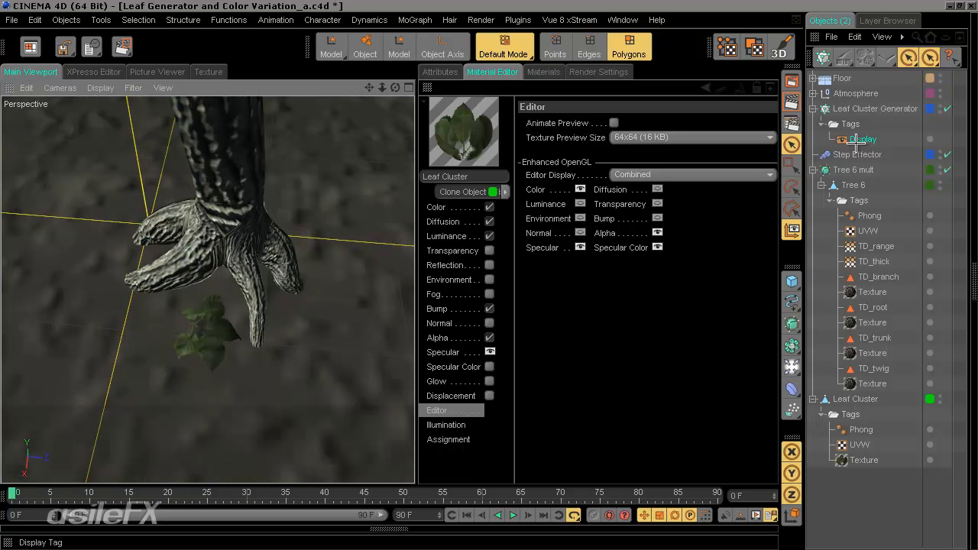
pyautogui.click(449, 73)
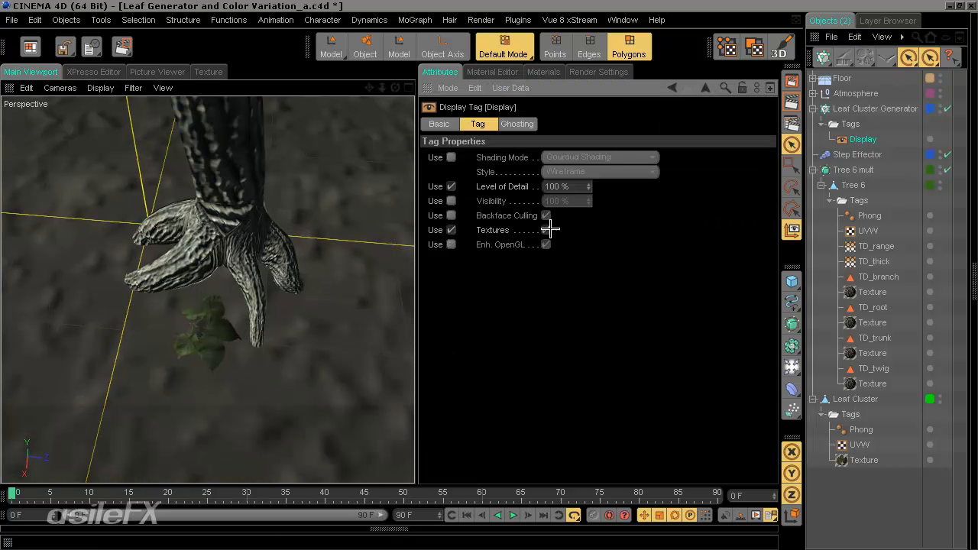
pyautogui.click(860, 530)
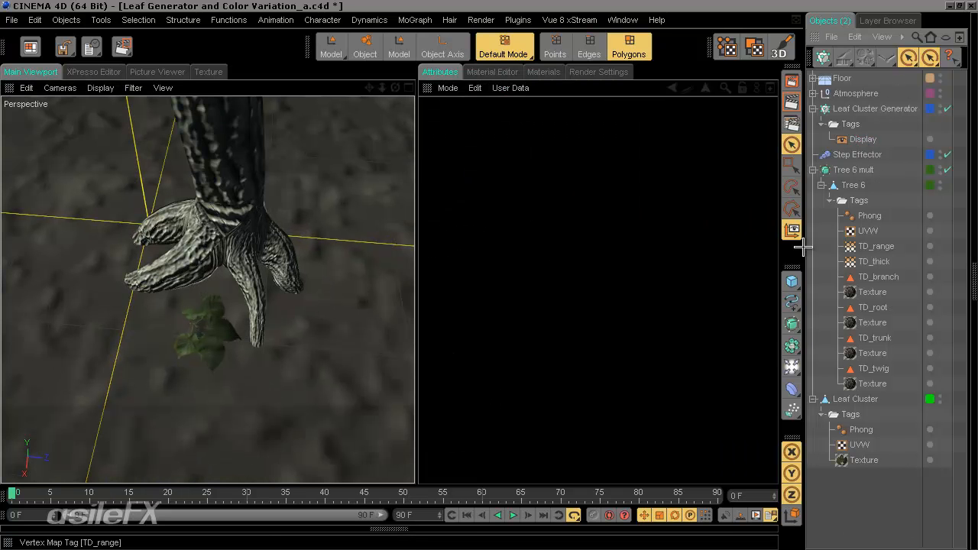
# - Collapse the Leaf Cluster's tags and set the Leaf Cluster Generator's Count to 200
pyautogui.click(813, 399)
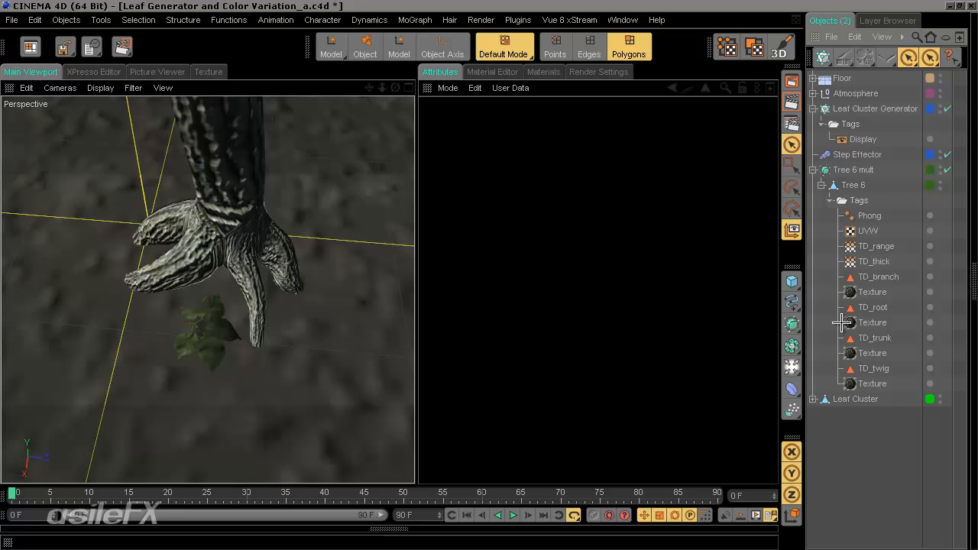
pyautogui.click(855, 171)
pyautogui.click(851, 108)
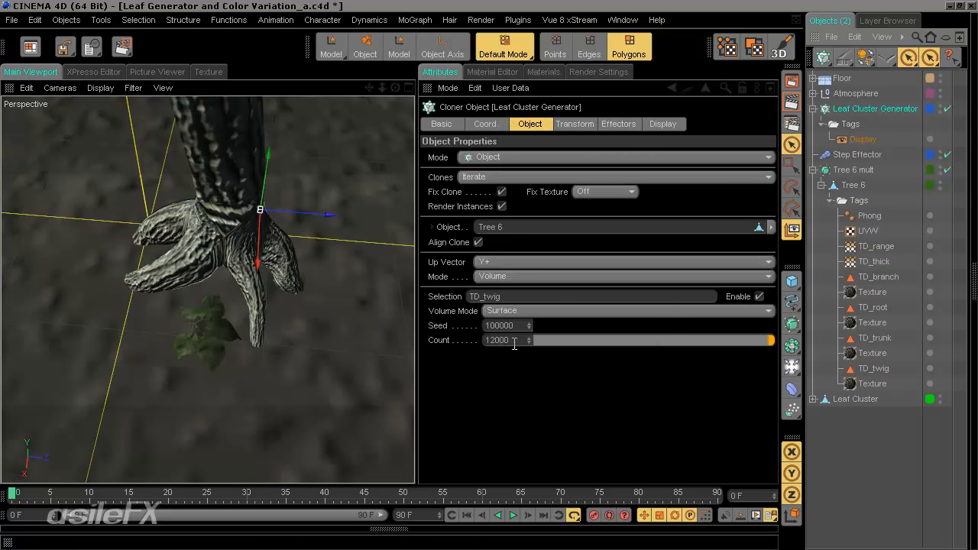
pyautogui.keyDown('alt'); pyautogui.moveTo(243, 177); pyautogui.dragTo(275, 185); pyautogui.keyUp('alt')
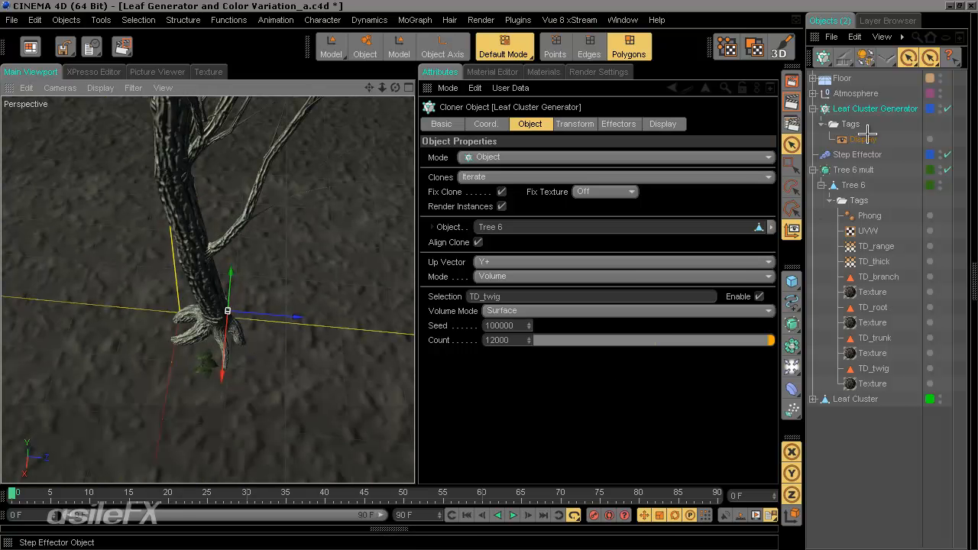
pyautogui.doubleClick(486, 340)
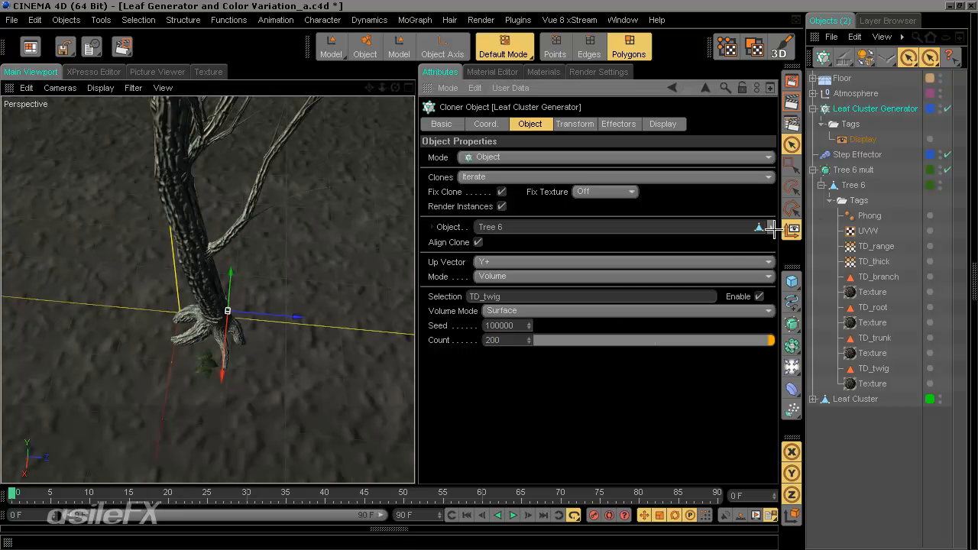
# - Make the Leaf Cluster a child of the Leaf Cluster Generator and check the clones on the branches
pyautogui.moveTo(855, 399); pyautogui.dragTo(856, 111)
pyautogui.keyDown('alt'); pyautogui.moveTo(256, 184); pyautogui.dragTo(419, 279, button='middle'); pyautogui.keyUp('alt')
pyautogui.keyDown('alt'); pyautogui.moveTo(419, 279); pyautogui.dragTo(255, 180, button='right'); pyautogui.keyUp('alt')
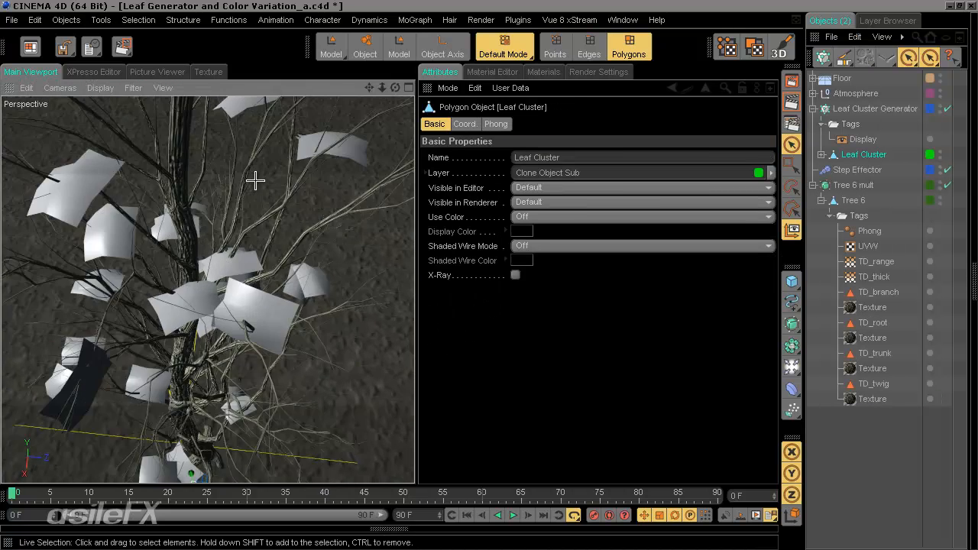
pyautogui.keyDown('alt'); pyautogui.moveTo(268, 297); pyautogui.dragTo(411, 276); pyautogui.keyUp('alt')
pyautogui.keyDown('alt'); pyautogui.moveTo(411, 276); pyautogui.dragTo(271, 289, button='right'); pyautogui.keyUp('alt')
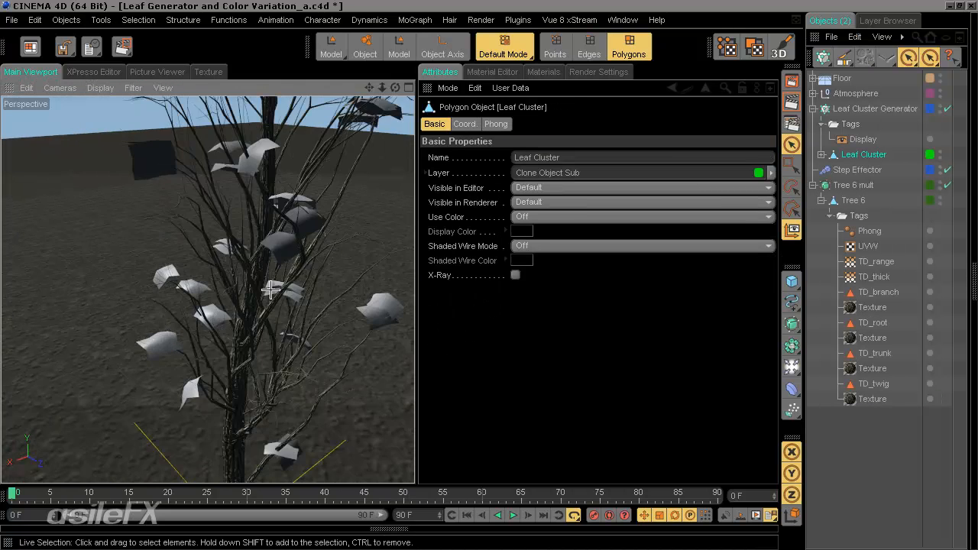
pyautogui.keyDown('alt'); pyautogui.moveTo(285, 246); pyautogui.dragTo(415, 277); pyautogui.keyUp('alt')
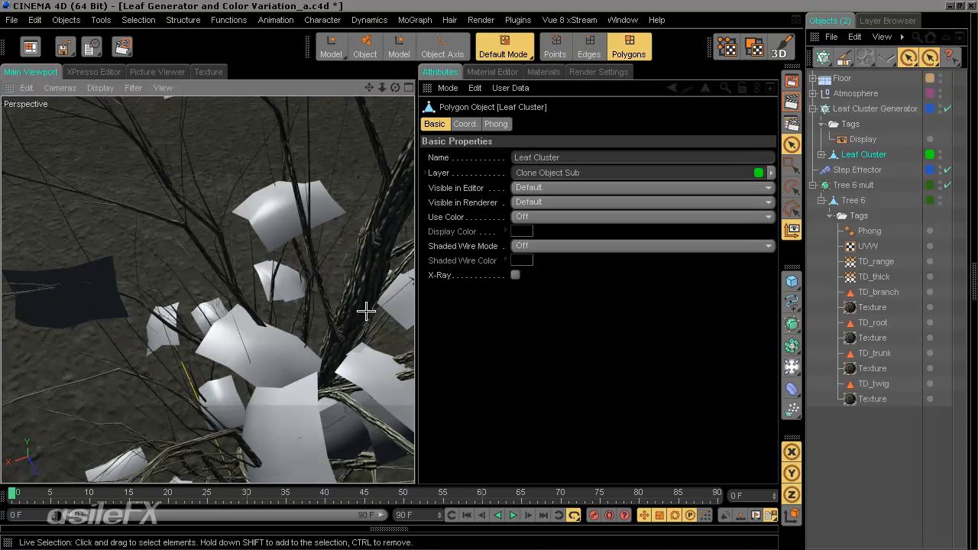
# - Turn on Textures in the Leaf Cluster Generator's Display tag and check the leaves up close
pyautogui.click(866, 137)
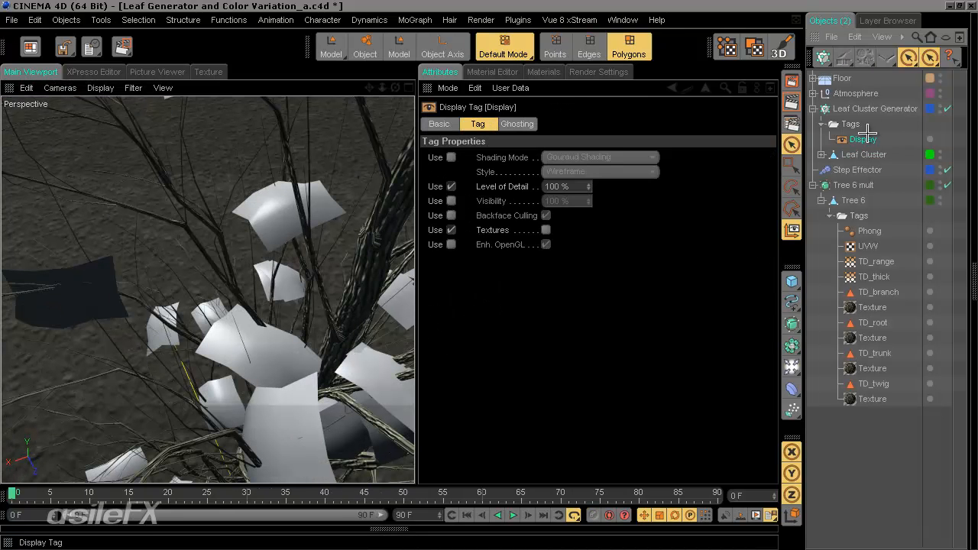
pyautogui.click(546, 230)
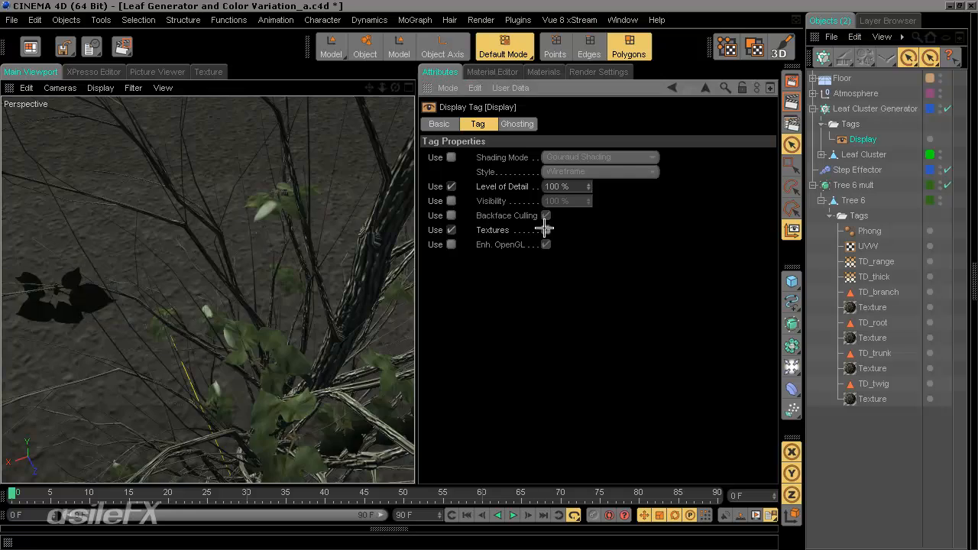
pyautogui.keyDown('alt'); pyautogui.moveTo(410, 273); pyautogui.dragTo(315, 350); pyautogui.keyUp('alt')
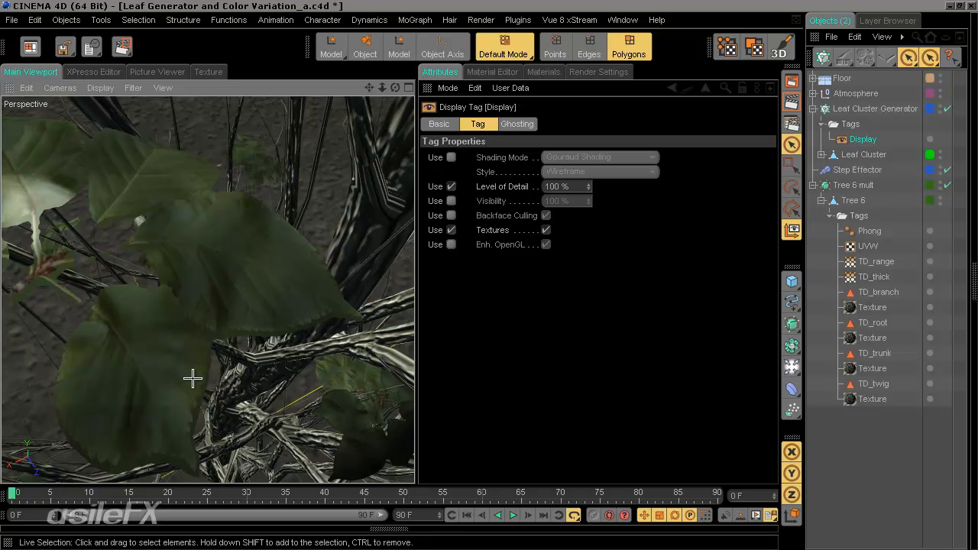
# - Examine the textured leaf clusters among the branches, up close and across the whole tree
pyautogui.scroll(-5, 358, 361)
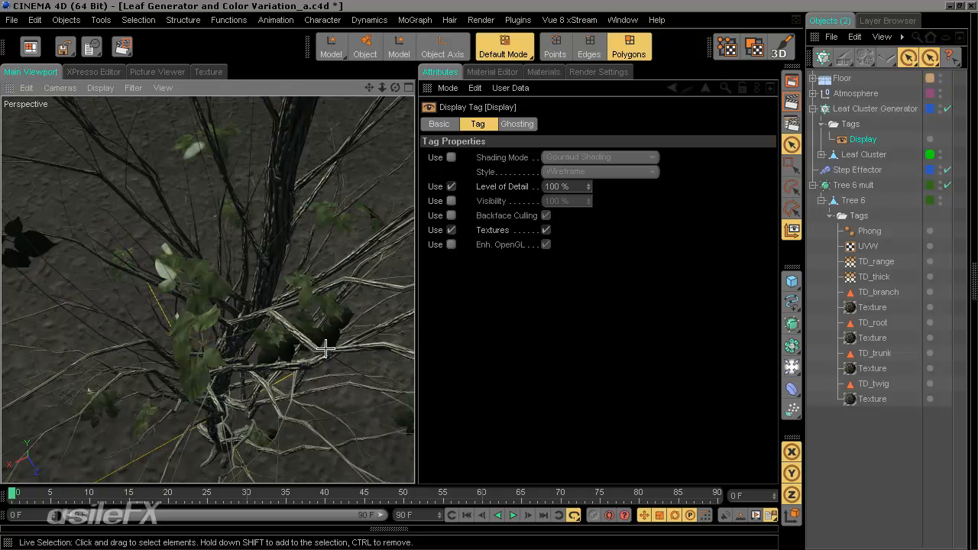
pyautogui.keyDown('alt'); pyautogui.moveTo(269, 311); pyautogui.dragTo(415, 275); pyautogui.keyUp('alt')
pyautogui.scroll(-4, 414, 273)
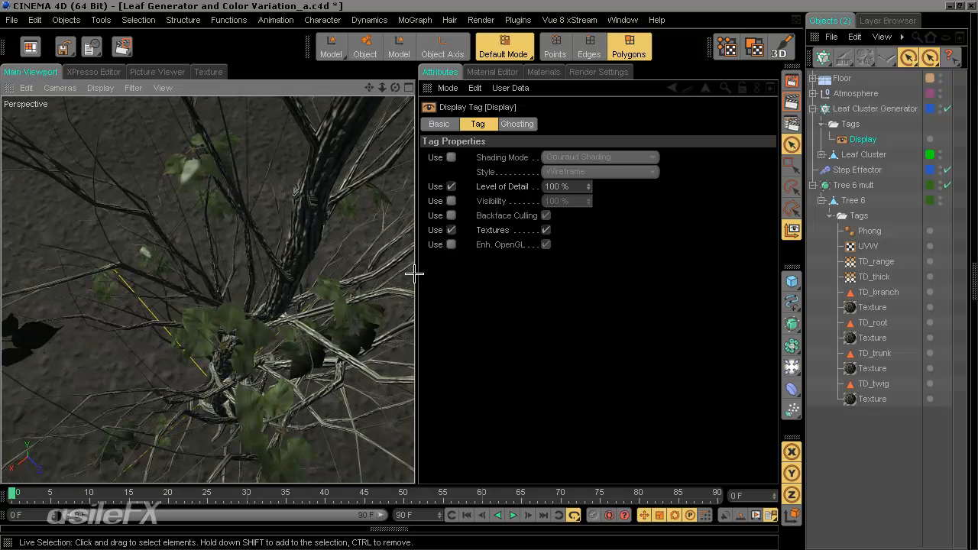
pyautogui.scroll(5, 341, 391)
pyautogui.scroll(3, 341, 391)
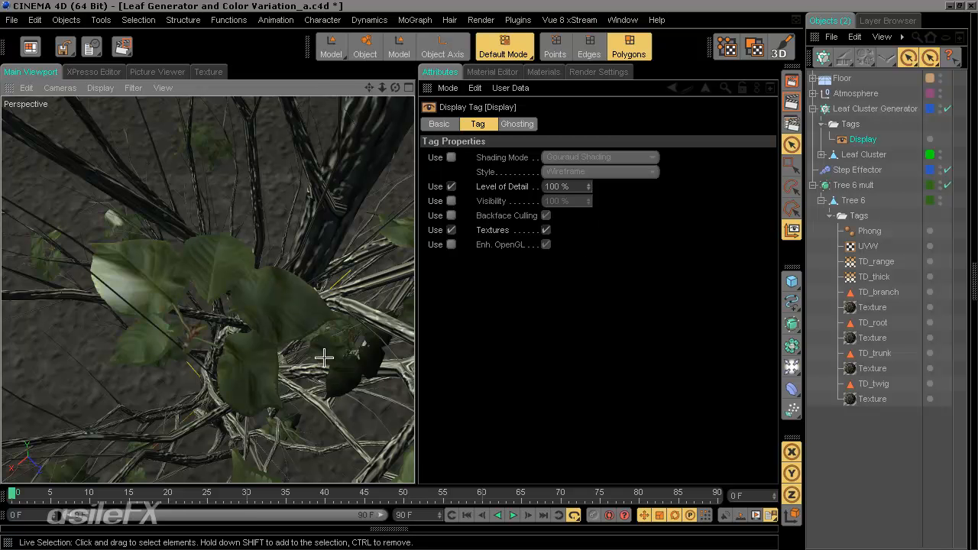
pyautogui.scroll(-10, 283, 321)
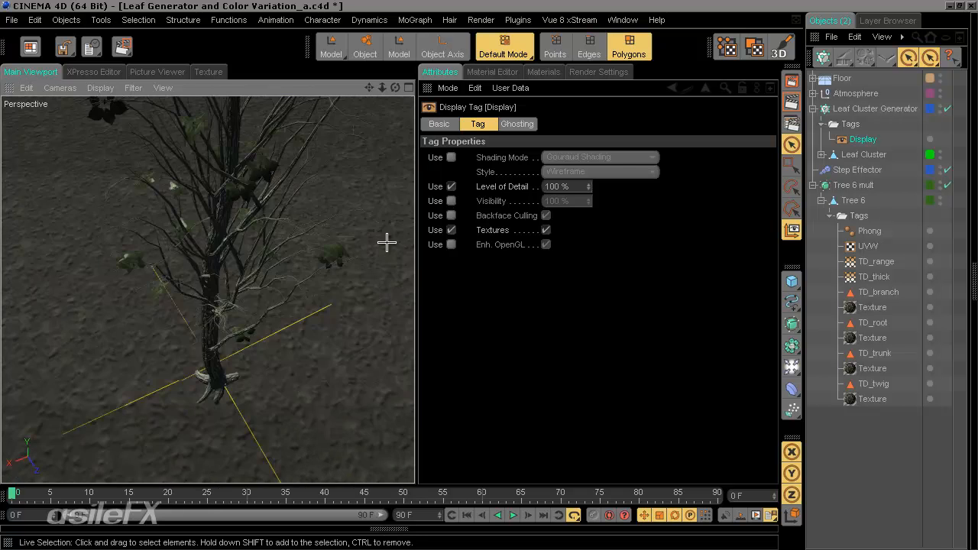
pyautogui.keyDown('alt'); pyautogui.moveTo(387, 243); pyautogui.dragTo(419, 290); pyautogui.keyUp('alt')
pyautogui.keyDown('alt'); pyautogui.moveTo(419, 290); pyautogui.dragTo(334, 387, button='middle'); pyautogui.keyUp('alt')
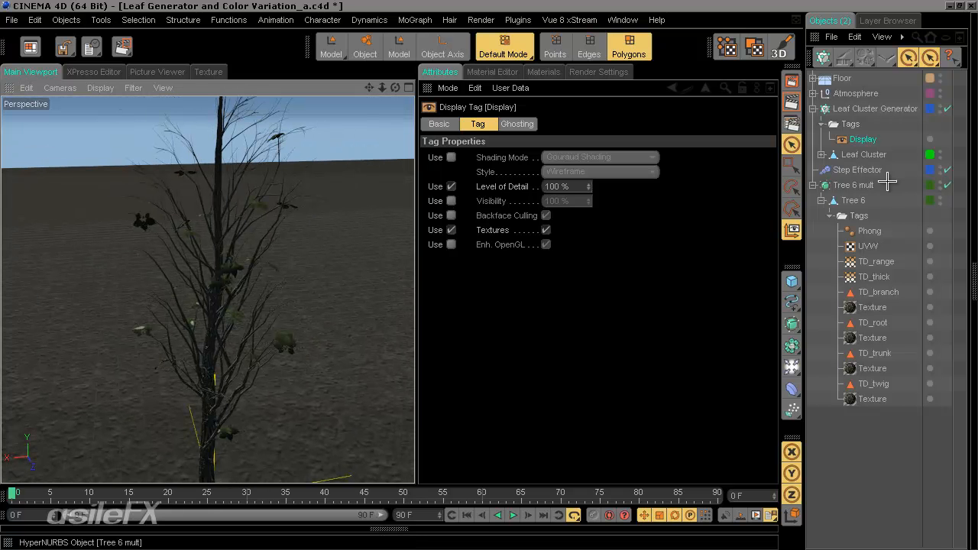
# - Review the Leaf Cluster Generator's object properties, its clones on the tree, and the Level of Detail option of its Display tag
pyautogui.click(871, 109)
pyautogui.keyDown('alt'); pyautogui.moveTo(165, 240); pyautogui.dragTo(466, 343); pyautogui.keyUp('alt')
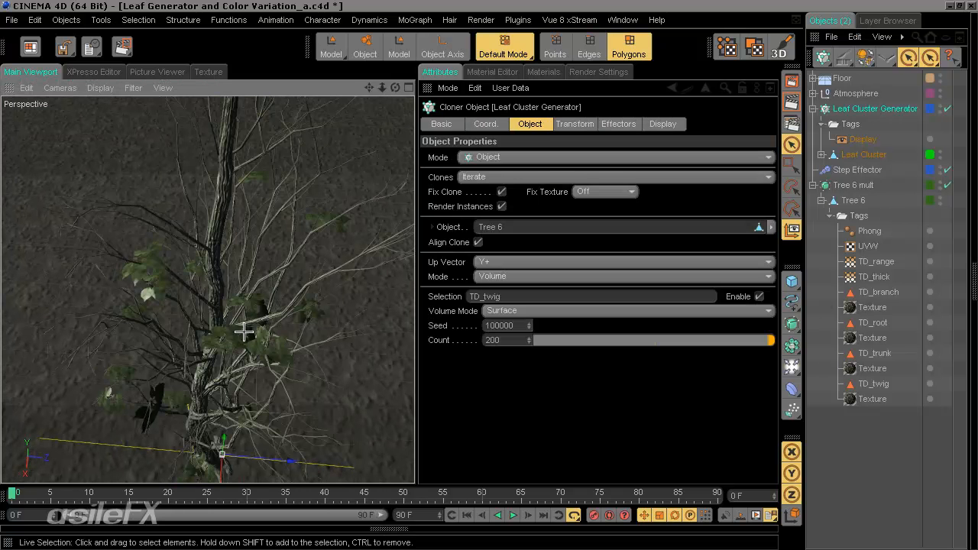
pyautogui.keyDown('alt'); pyautogui.moveTo(246, 336); pyautogui.dragTo(235, 156); pyautogui.keyUp('alt')
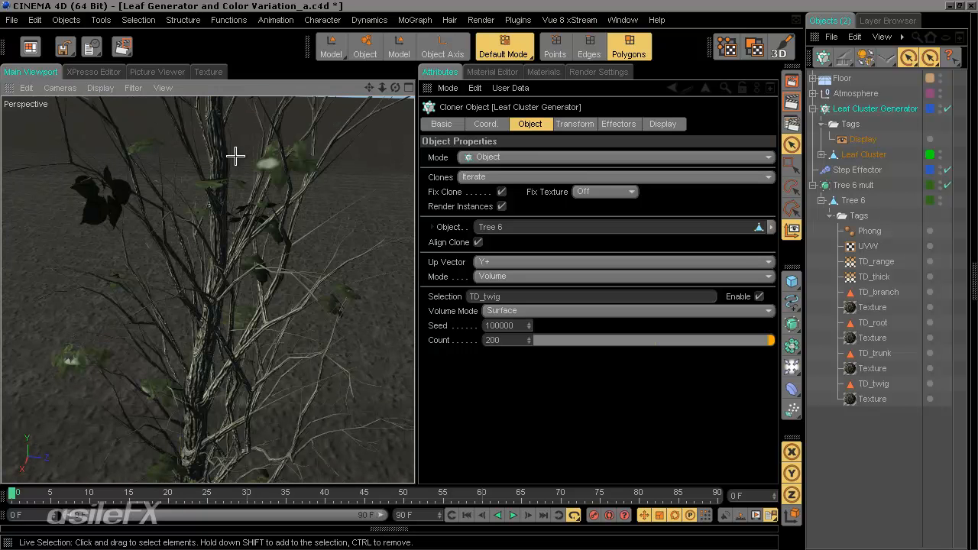
pyautogui.click(873, 138)
pyautogui.click(452, 186)
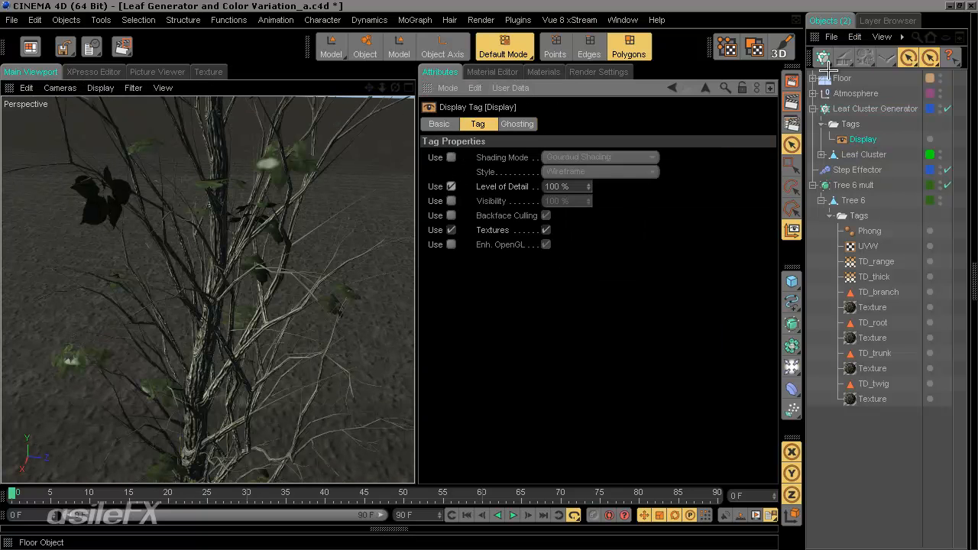
# - Set the Leaf Cluster Generator's Count to 12000 and view the foliage on the tree
pyautogui.click(871, 108)
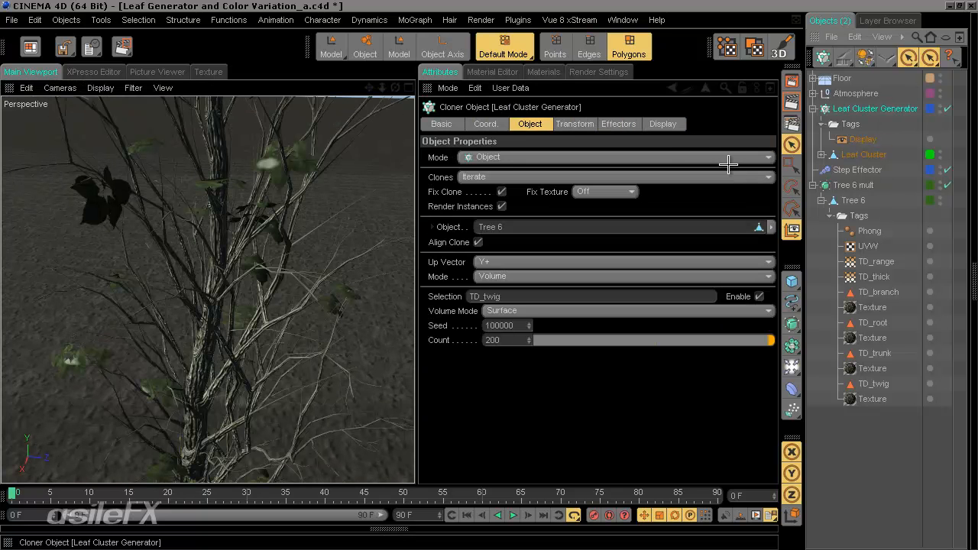
pyautogui.doubleClick(507, 344)
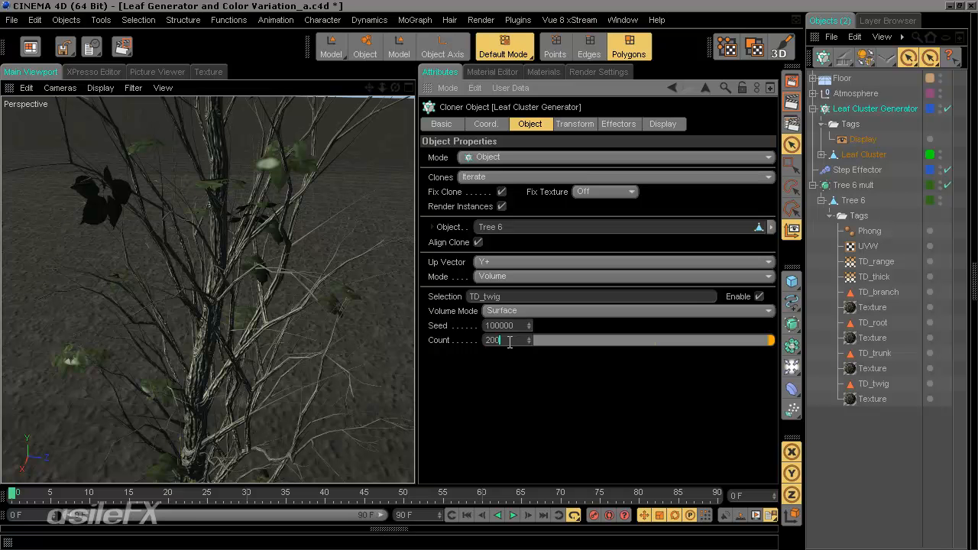
pyautogui.press('Return')
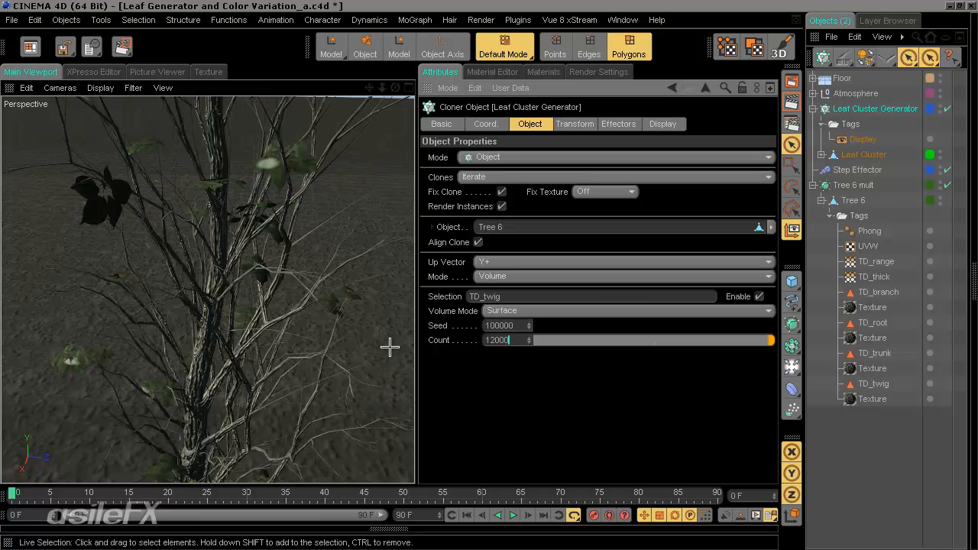
pyautogui.press('Return')
pyautogui.scroll(-5, 244, 318)
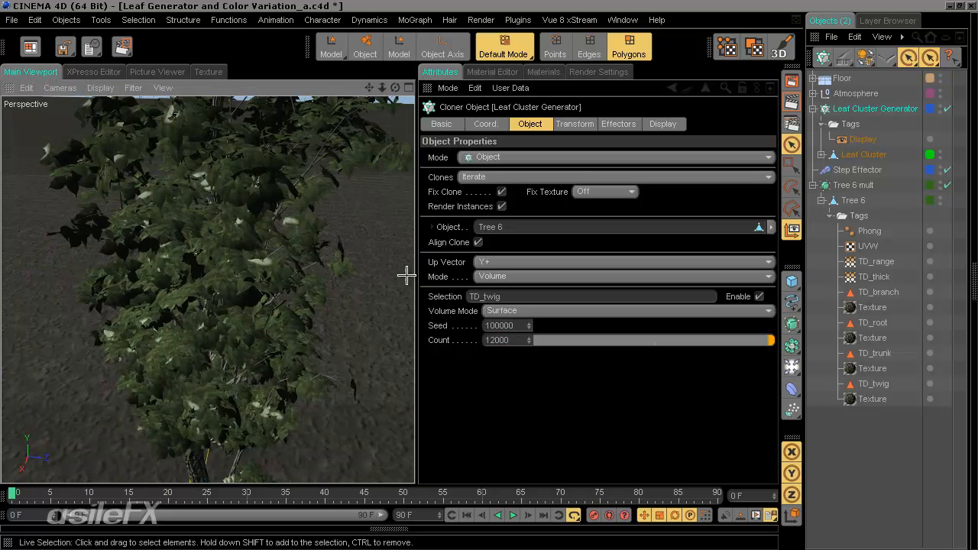
pyautogui.keyDown('alt'); pyautogui.moveTo(406, 277); pyautogui.dragTo(307, 285); pyautogui.keyUp('alt')
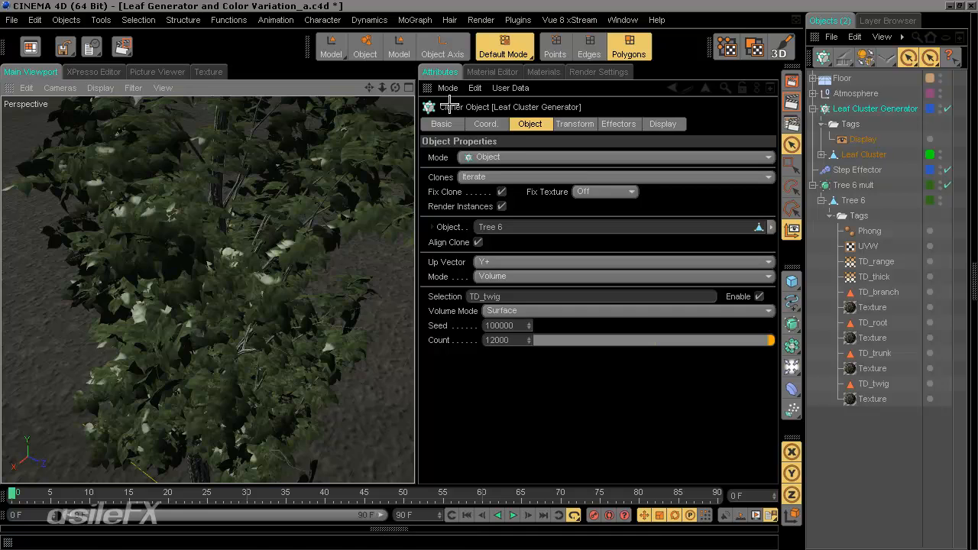
# - Render the tree's foliage up close to the Picture Viewer and examine the leaf clusters across the rendered image
pyautogui.keyDown('ctrl'); pyautogui.click(427, 90); pyautogui.keyUp('ctrl')
pyautogui.keyDown('alt'); pyautogui.moveTo(478, 281); pyautogui.dragTo(508, 286); pyautogui.keyUp('alt')
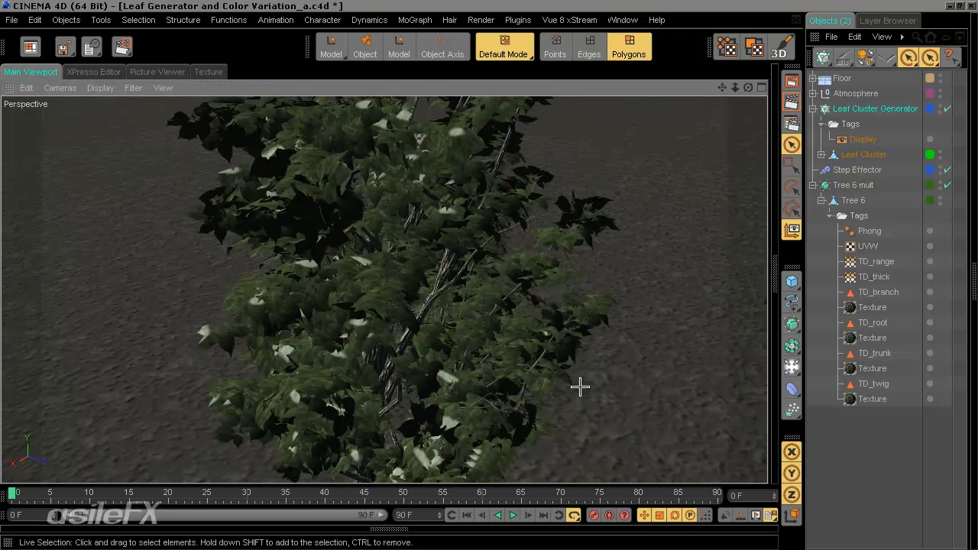
pyautogui.click(787, 96)
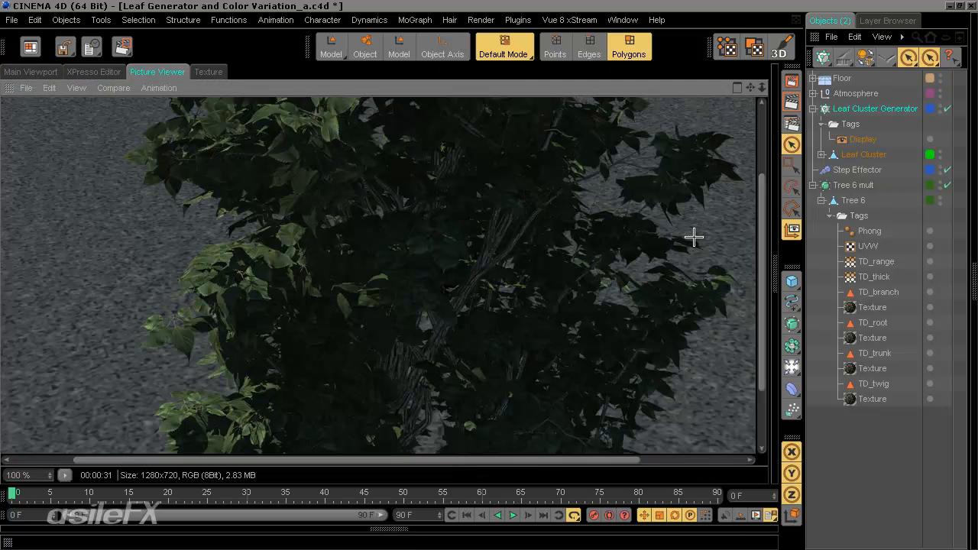
pyautogui.moveTo(489, 239); pyautogui.dragTo(543, 320)
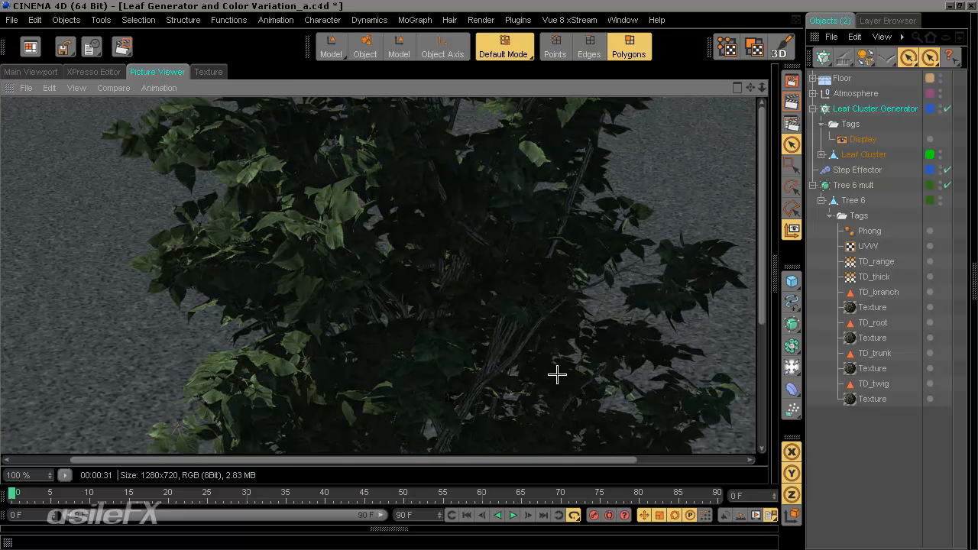
pyautogui.moveTo(570, 392); pyautogui.dragTo(566, 223)
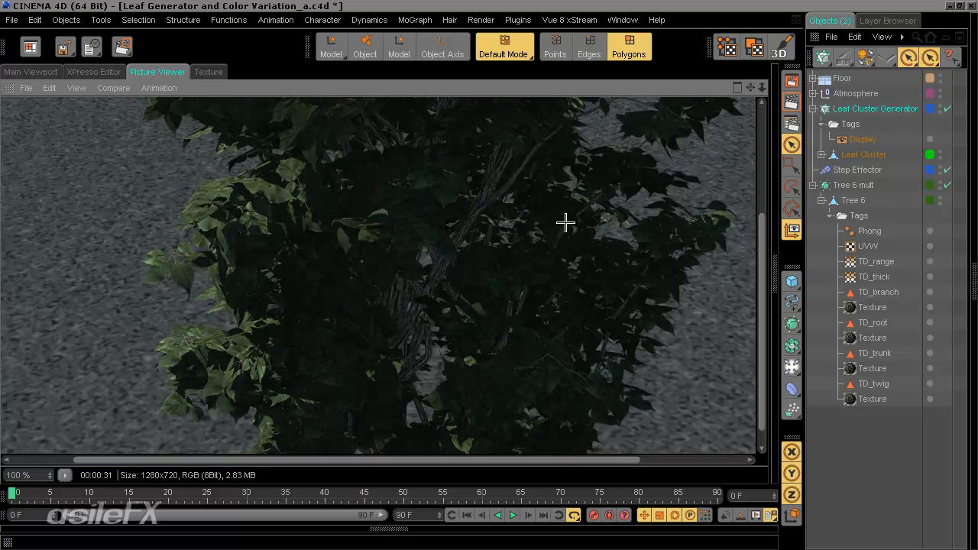
pyautogui.moveTo(551, 283); pyautogui.dragTo(542, 332)
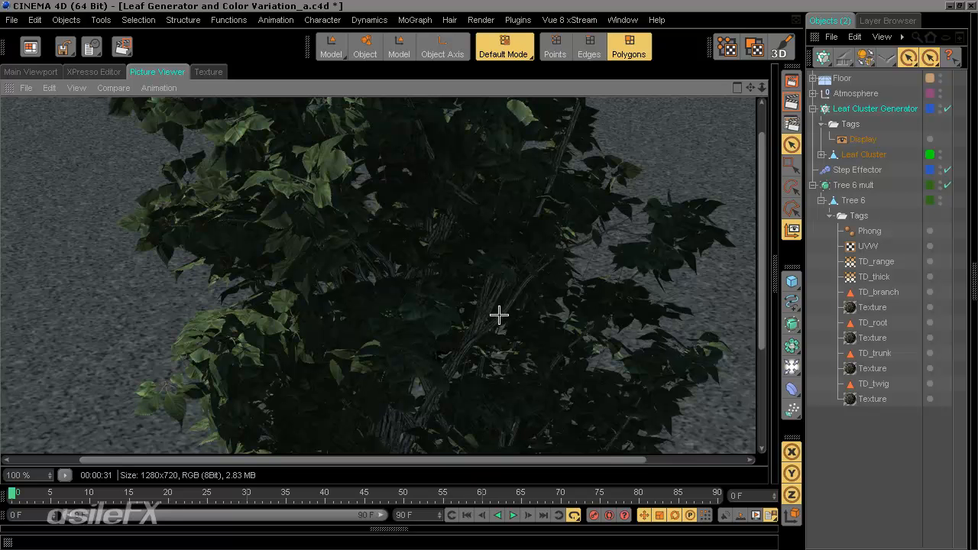
pyautogui.moveTo(483, 221); pyautogui.dragTo(486, 251)
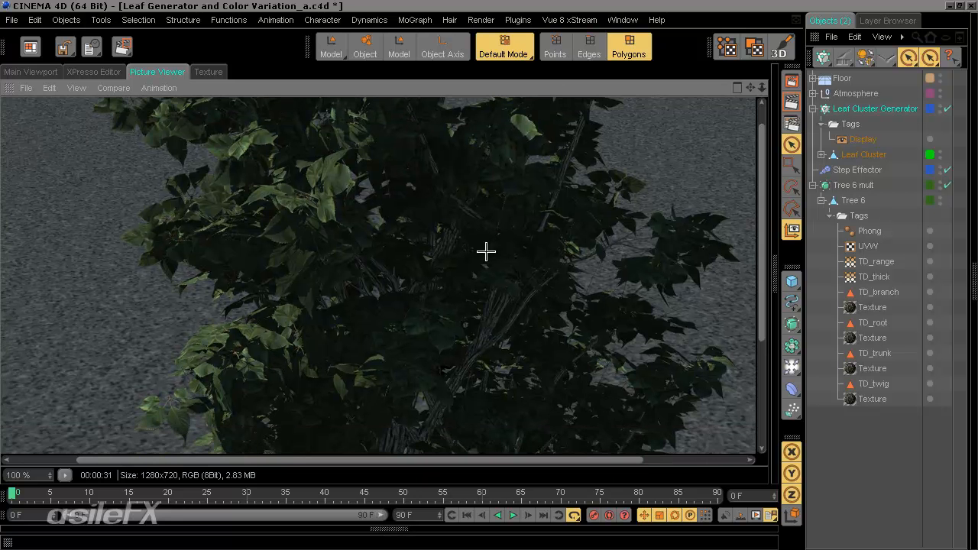
pyautogui.moveTo(606, 339); pyautogui.dragTo(631, 287)
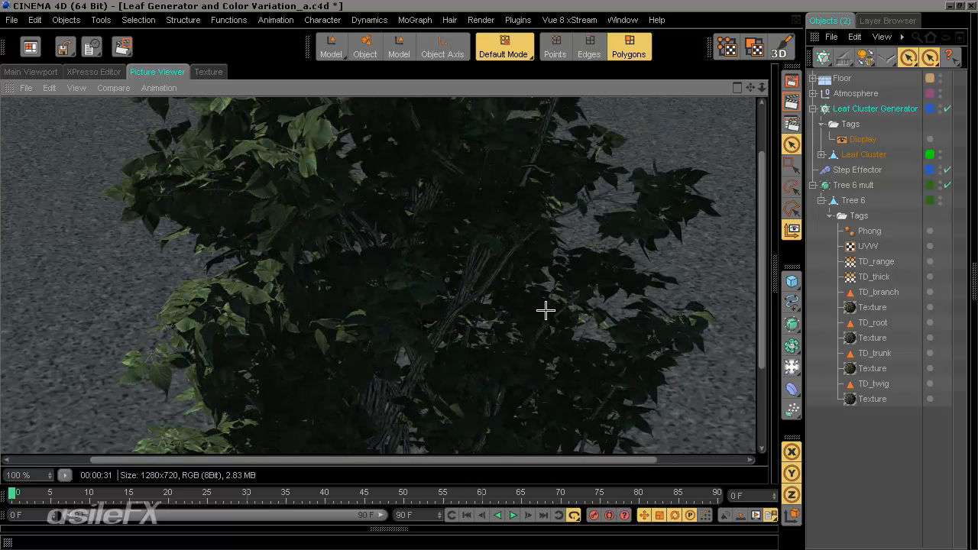
pyautogui.moveTo(545, 309)
pyautogui.mouseDown()
pyautogui.moveTo(544, 326)
pyautogui.moveTo(543, 312)
pyautogui.mouseUp()
pyautogui.moveTo(343, 313); pyautogui.dragTo(367, 349)
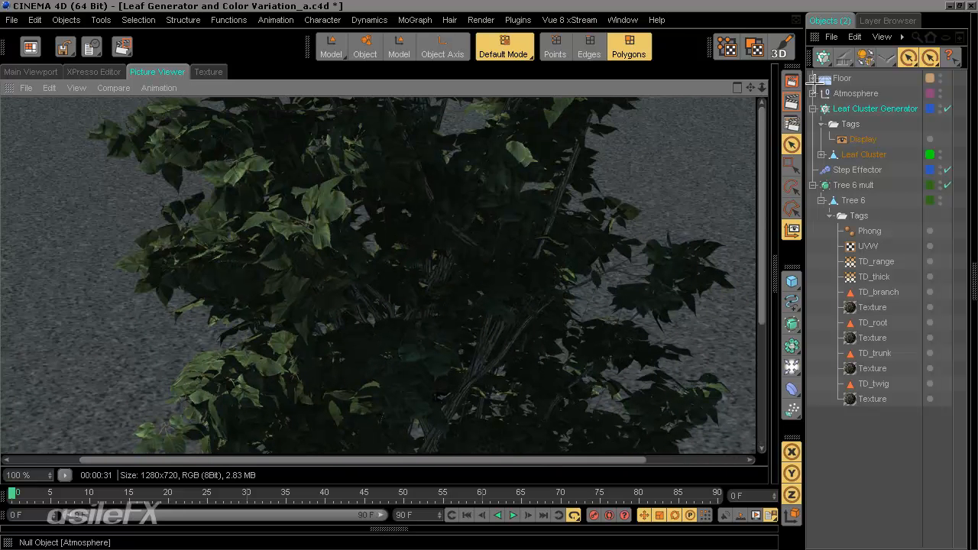
# - Review the Shadow settings of the Sun Light in the Atmosphere group
pyautogui.click(813, 93)
pyautogui.click(857, 108)
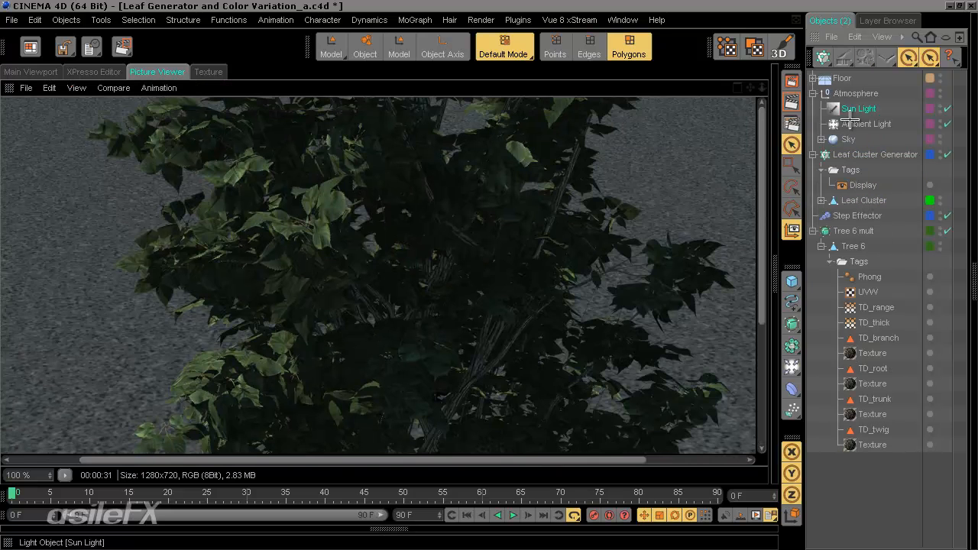
pyautogui.click(780, 299)
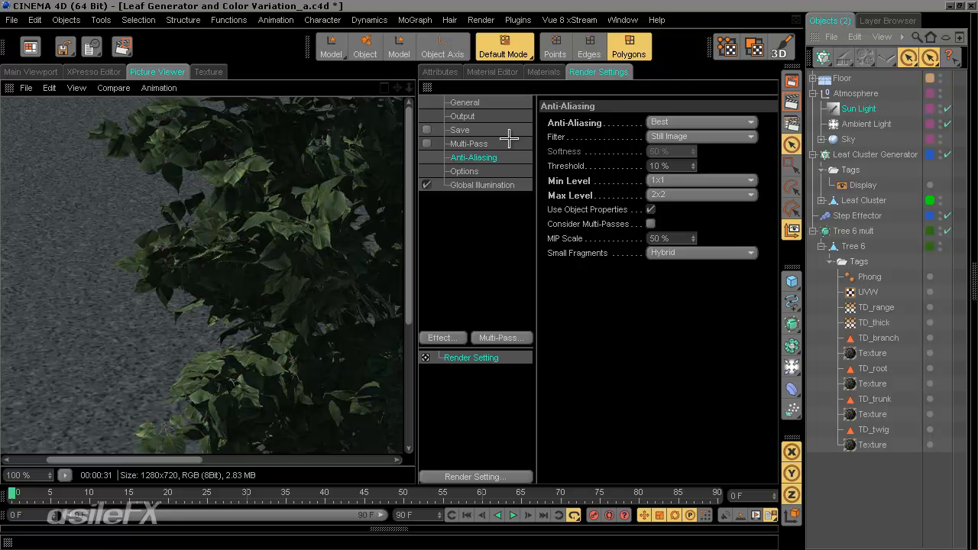
pyautogui.click(447, 73)
pyautogui.click(630, 125)
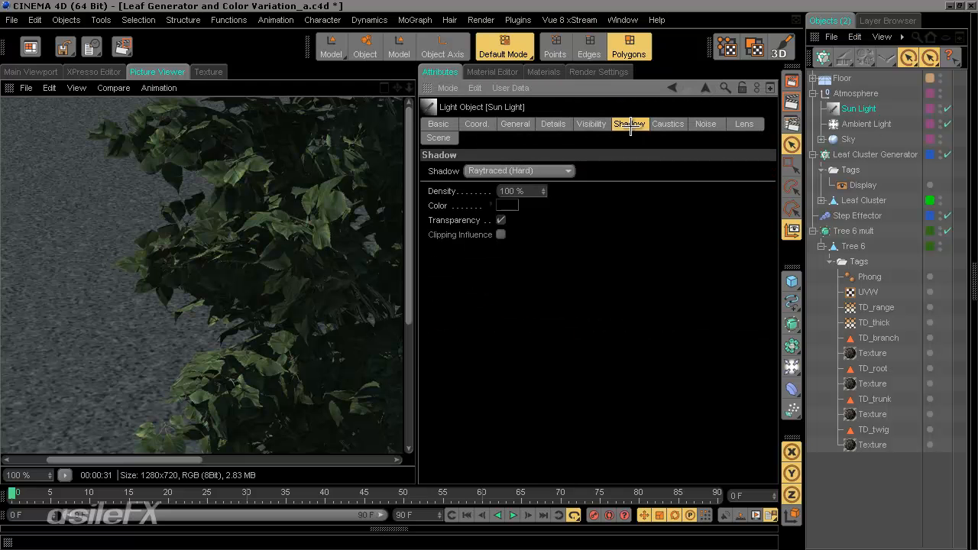
pyautogui.click(498, 189)
pyautogui.middleClick(428, 88)
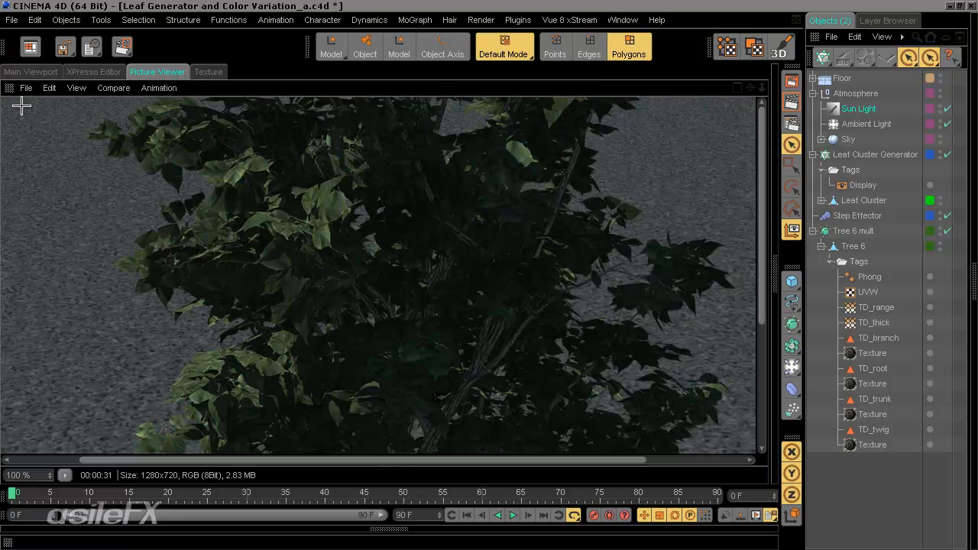
# - Return to the perspective view of the tree and add a Camera object to the scene
pyautogui.click(25, 76)
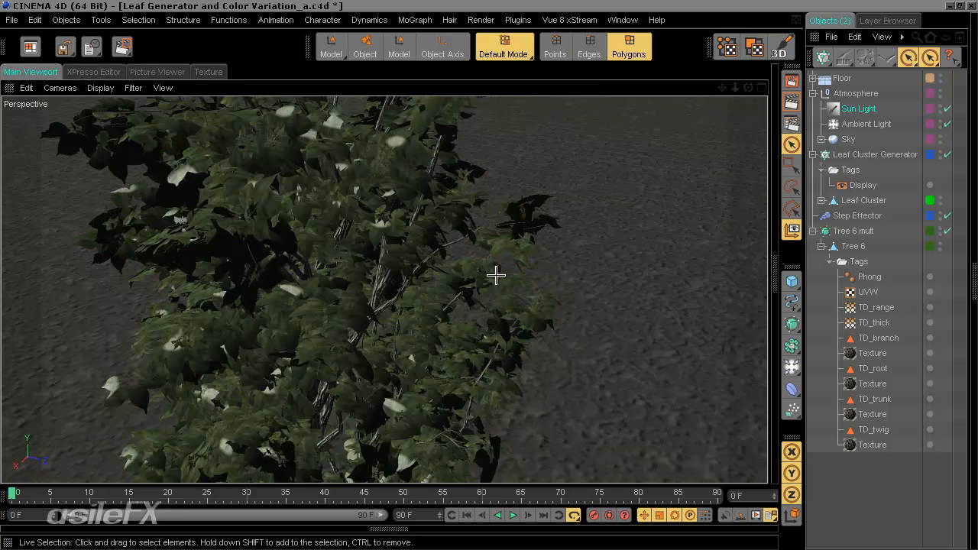
pyautogui.click(60, 88)
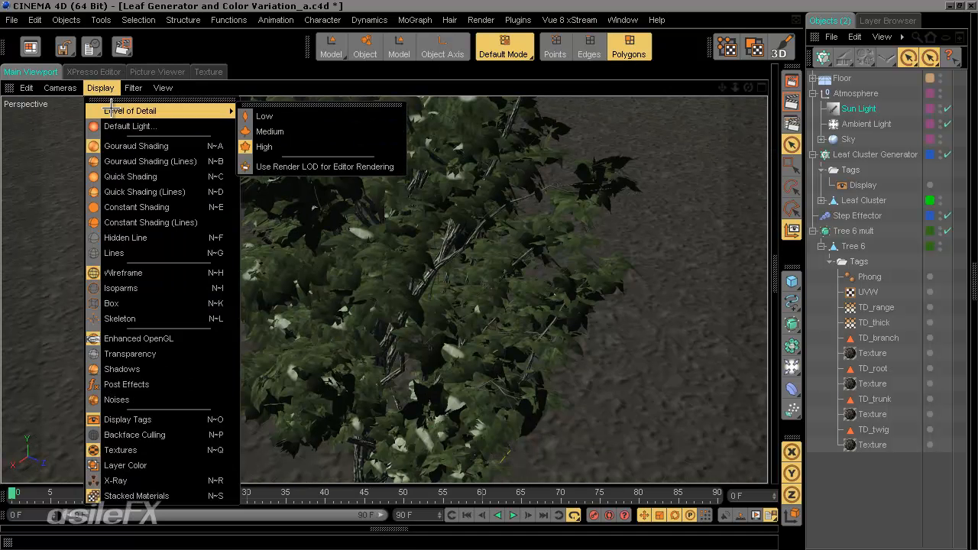
pyautogui.click(105, 99)
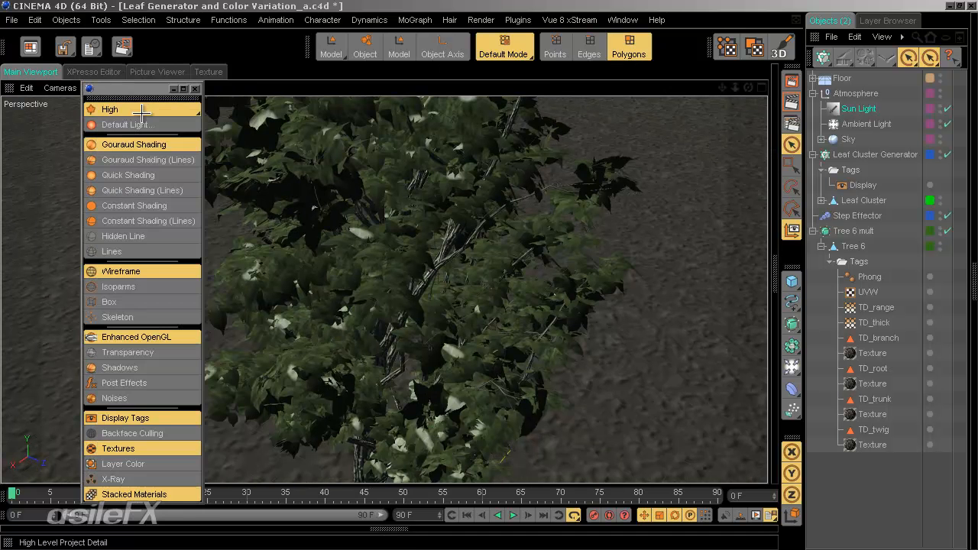
pyautogui.click(198, 87)
pyautogui.click(884, 518)
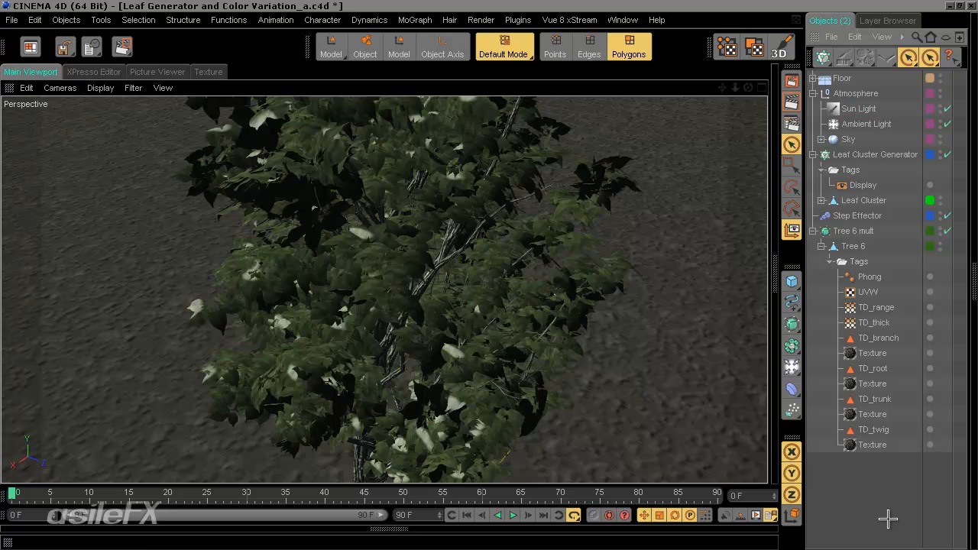
pyautogui.moveTo(792, 366); pyautogui.dragTo(726, 407)
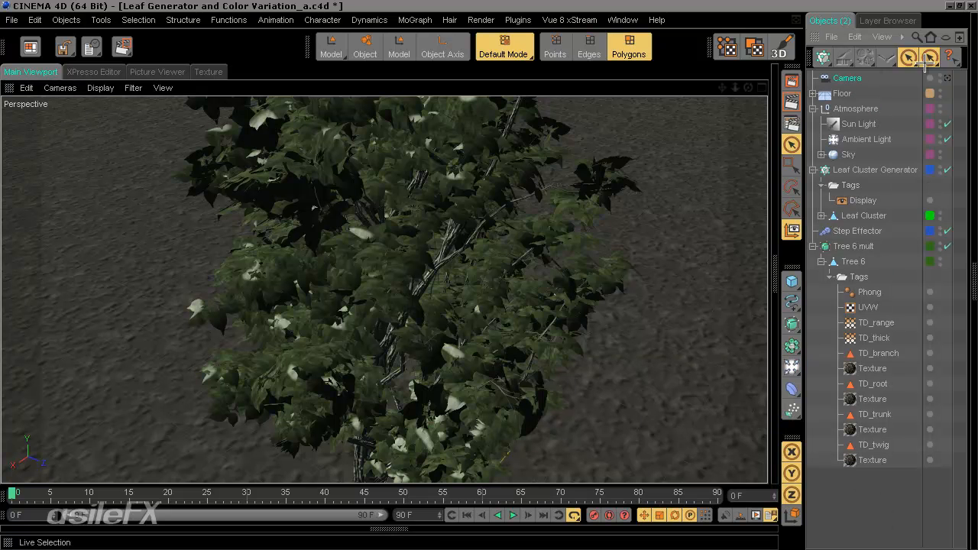
# - Render the tree from its sunlit side with the sky behind it and examine the foliage in the image
pyautogui.click(848, 247)
pyautogui.keyDown('alt'); pyautogui.moveTo(523, 264); pyautogui.dragTo(491, 260); pyautogui.keyUp('alt')
pyautogui.keyDown('alt'); pyautogui.moveTo(372, 314); pyautogui.dragTo(491, 277); pyautogui.keyUp('alt')
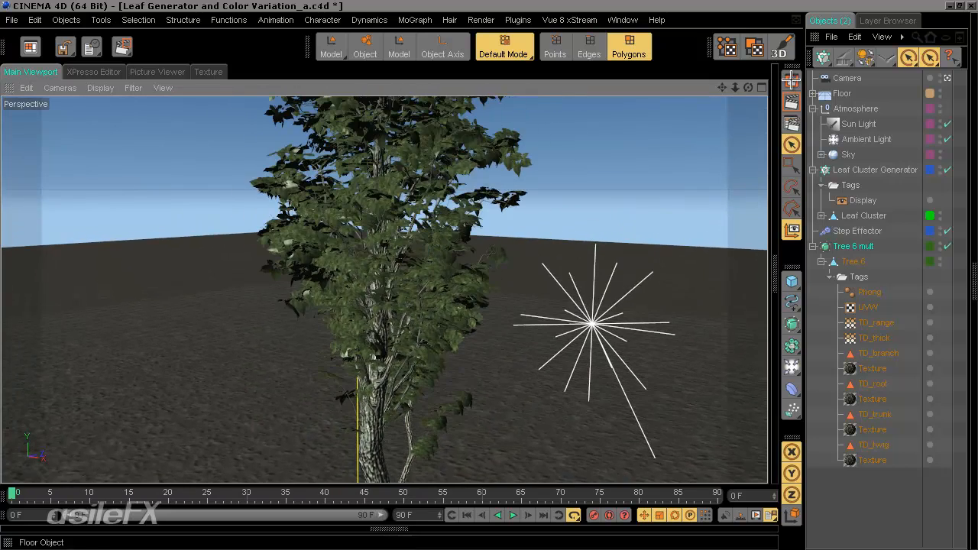
pyautogui.click(792, 80)
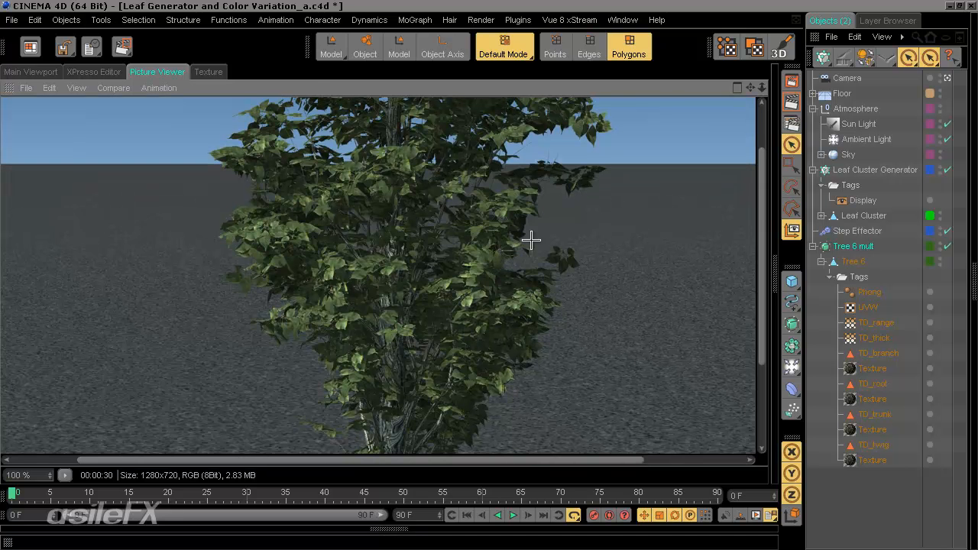
pyautogui.moveTo(531, 240); pyautogui.dragTo(534, 272)
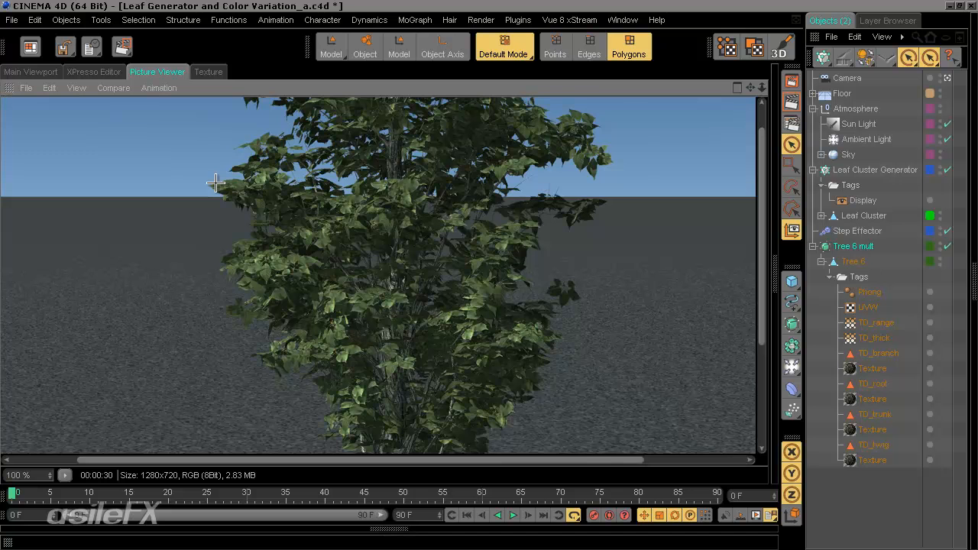
# - Review the Leaf Cluster Generator's Transform settings alongside the rendered tree
pyautogui.click(857, 169)
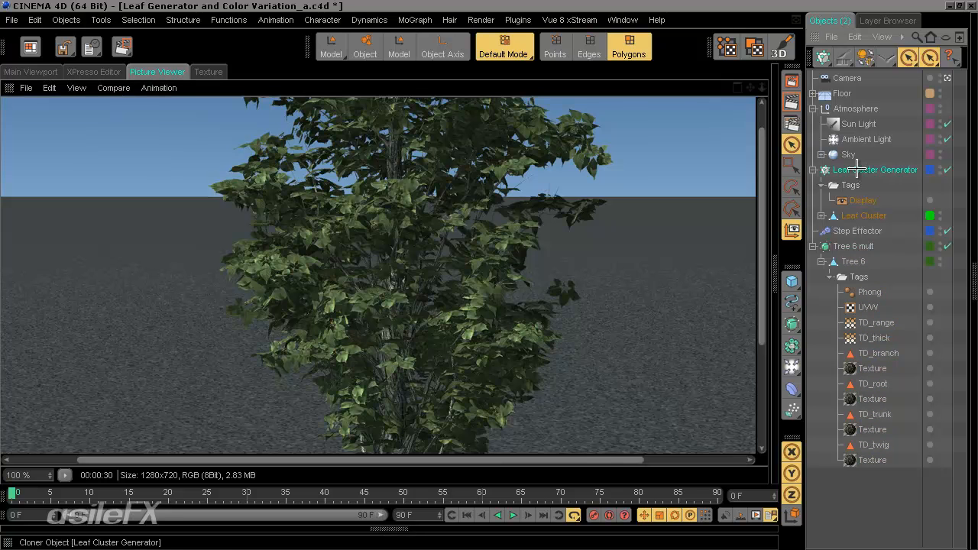
pyautogui.click(775, 275)
pyautogui.click(574, 124)
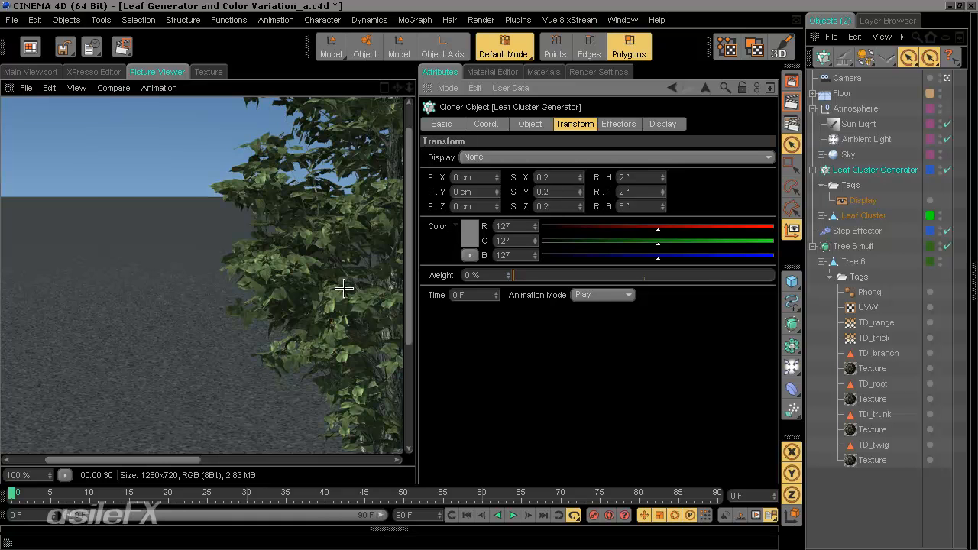
pyautogui.moveTo(343, 288); pyautogui.dragTo(198, 283)
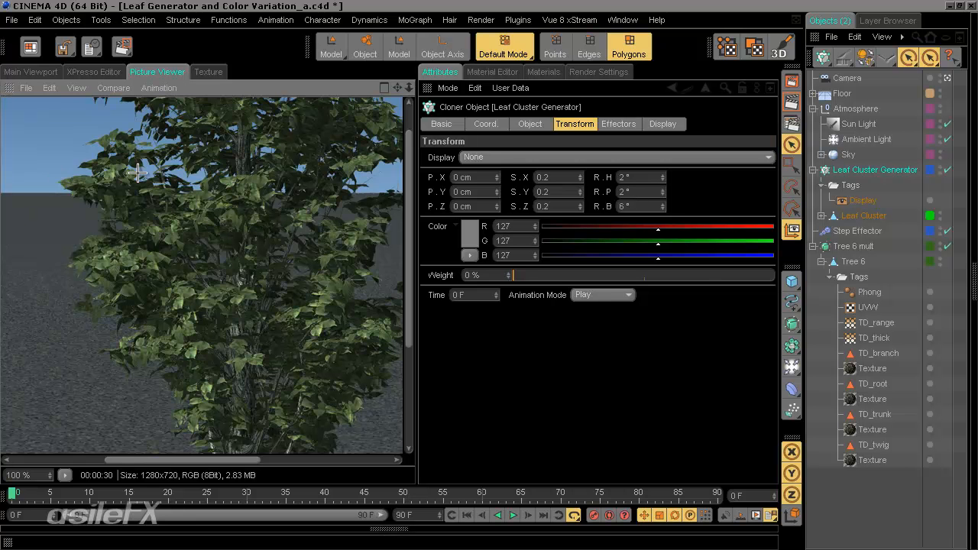
# - Add the Step Effector to the Leaf Cluster Generator's Effectors list, with the tree's foliage in view
pyautogui.click(47, 73)
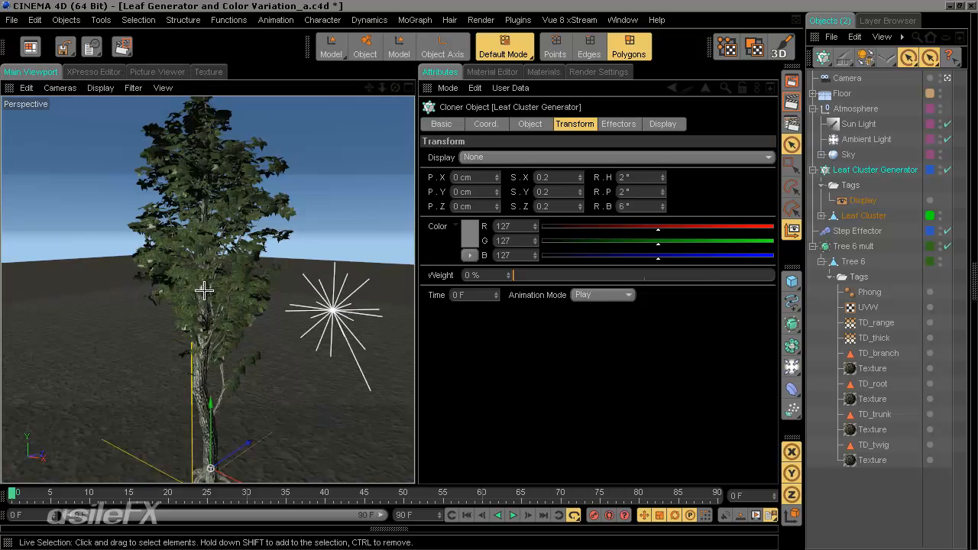
pyautogui.keyDown('alt'); pyautogui.moveTo(397, 296); pyautogui.dragTo(415, 275); pyautogui.keyUp('alt')
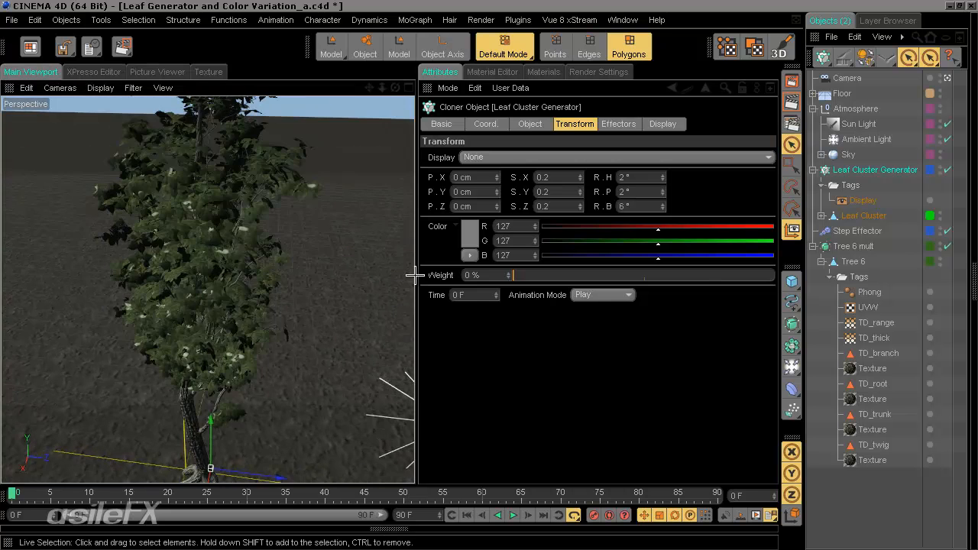
pyautogui.scroll(3, 415, 275)
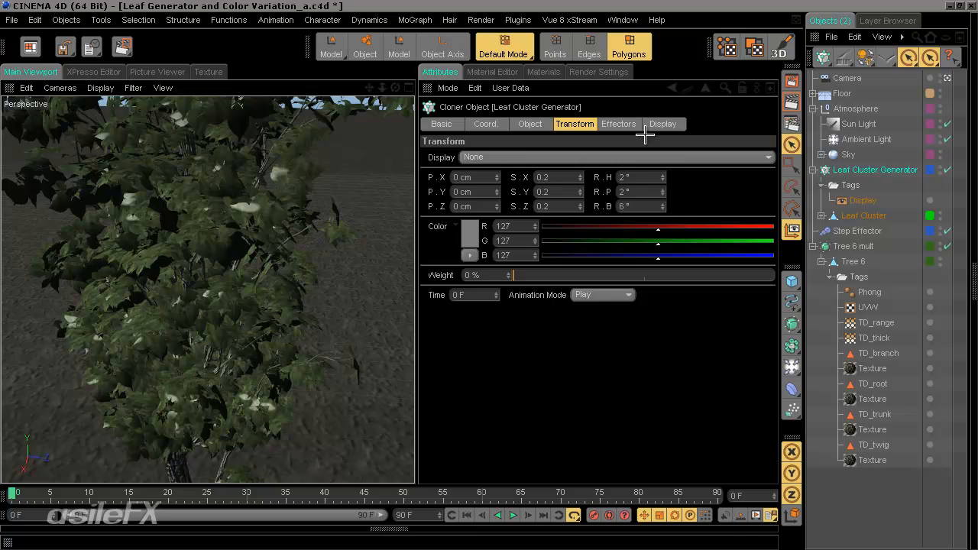
pyautogui.click(619, 123)
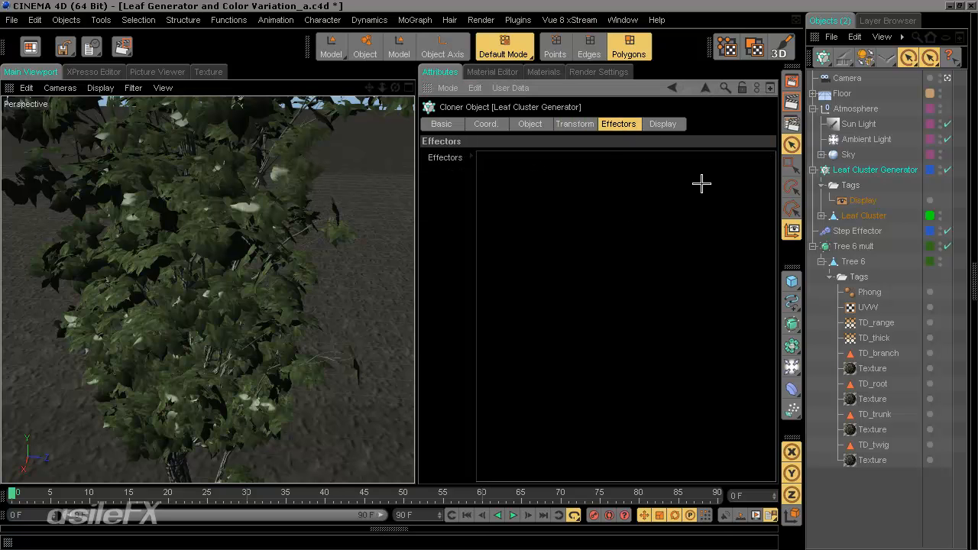
pyautogui.click(814, 108)
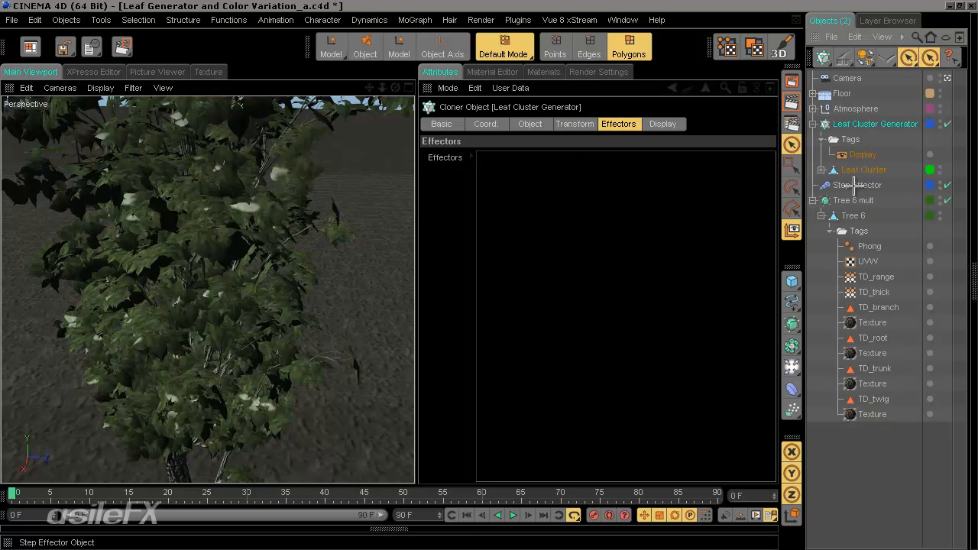
pyautogui.moveTo(855, 176); pyautogui.dragTo(591, 219)
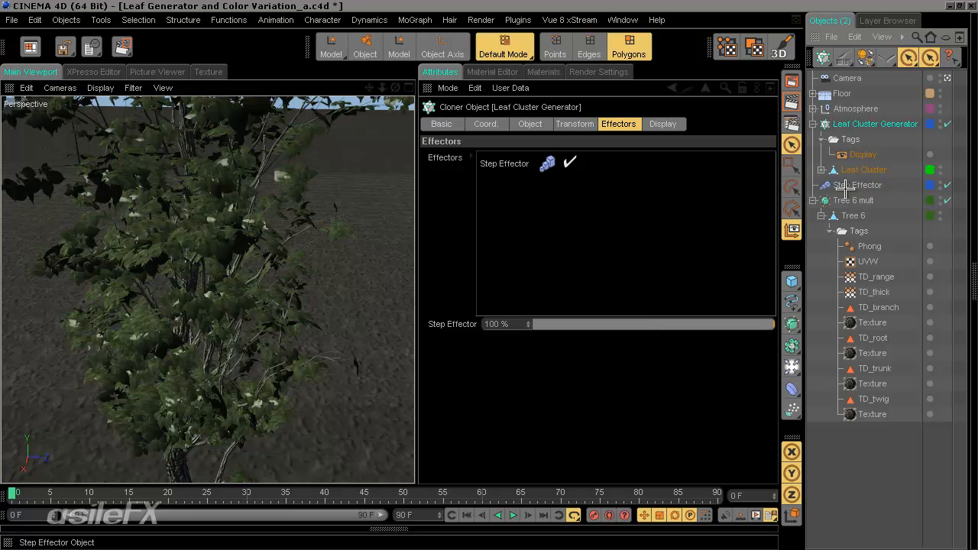
# - Review the available MoGraph effectors and the Step Effector's Scale parameter, and examine the varied leaf sizes on the tree
pyautogui.click(825, 55)
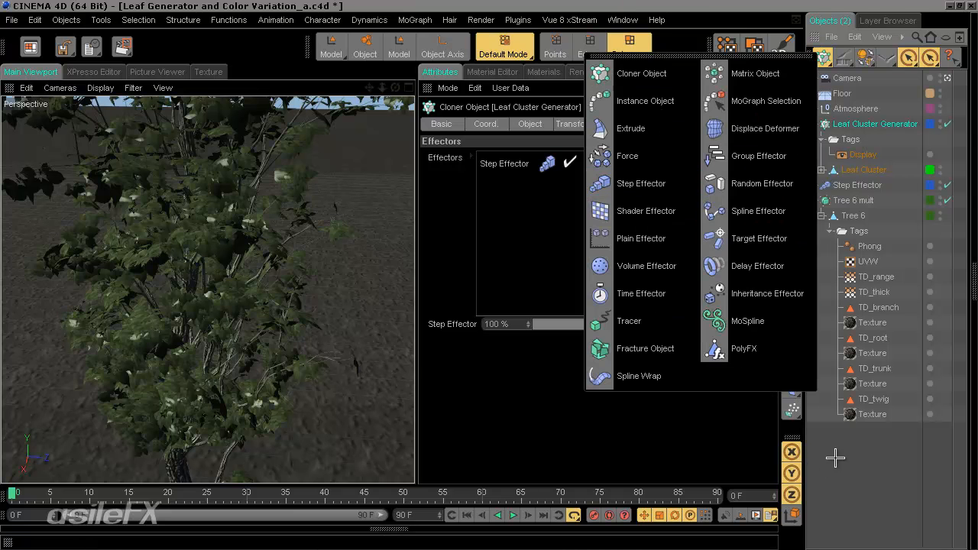
pyautogui.click(857, 185)
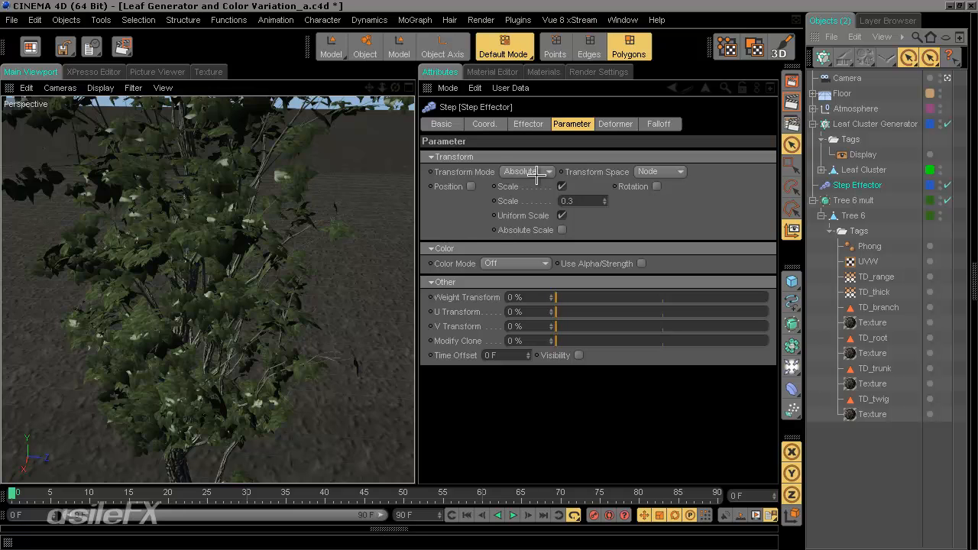
pyautogui.keyDown('alt'); pyautogui.moveTo(247, 263); pyautogui.dragTo(260, 290, button='middle'); pyautogui.keyUp('alt')
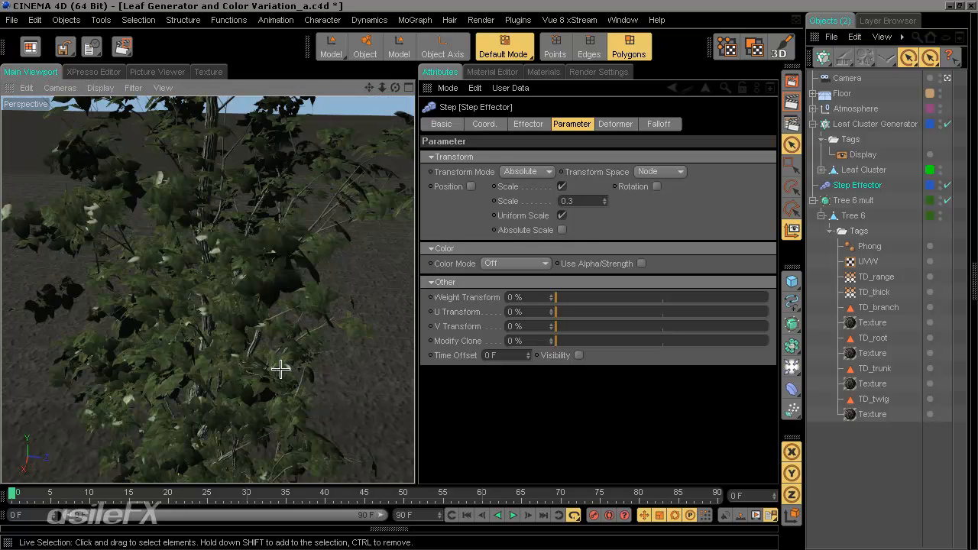
pyautogui.scroll(-2, 282, 360)
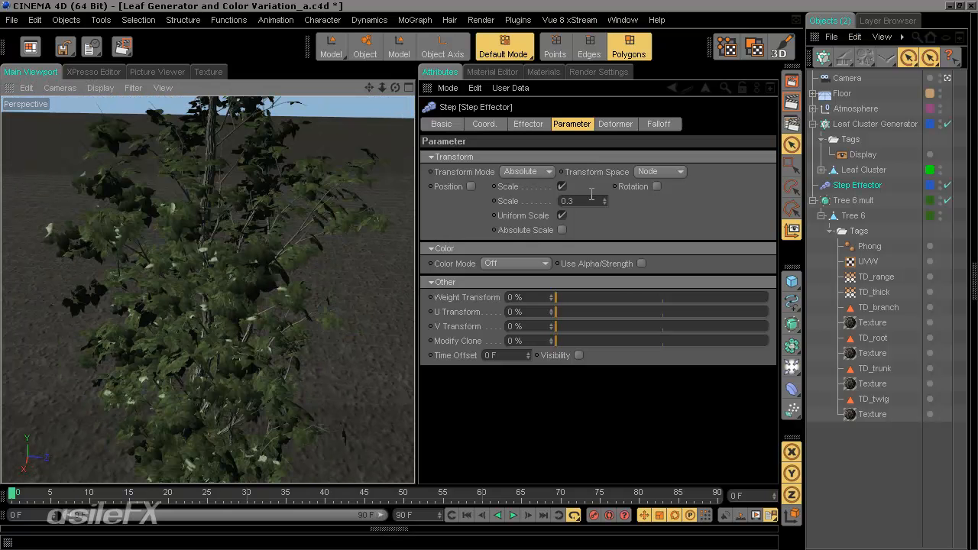
pyautogui.keyDown('alt'); pyautogui.moveTo(388, 270); pyautogui.dragTo(375, 278); pyautogui.keyUp('alt')
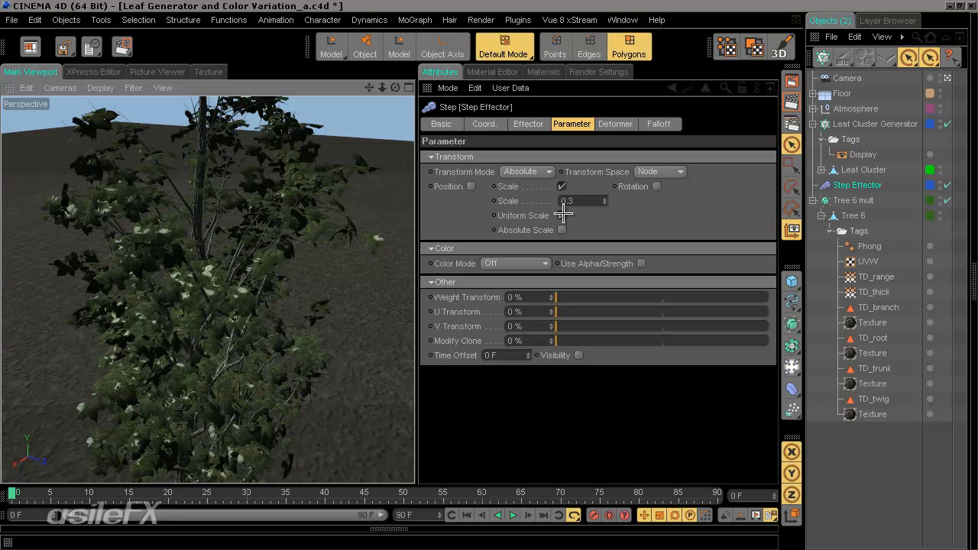
pyautogui.scroll(5, 366, 308)
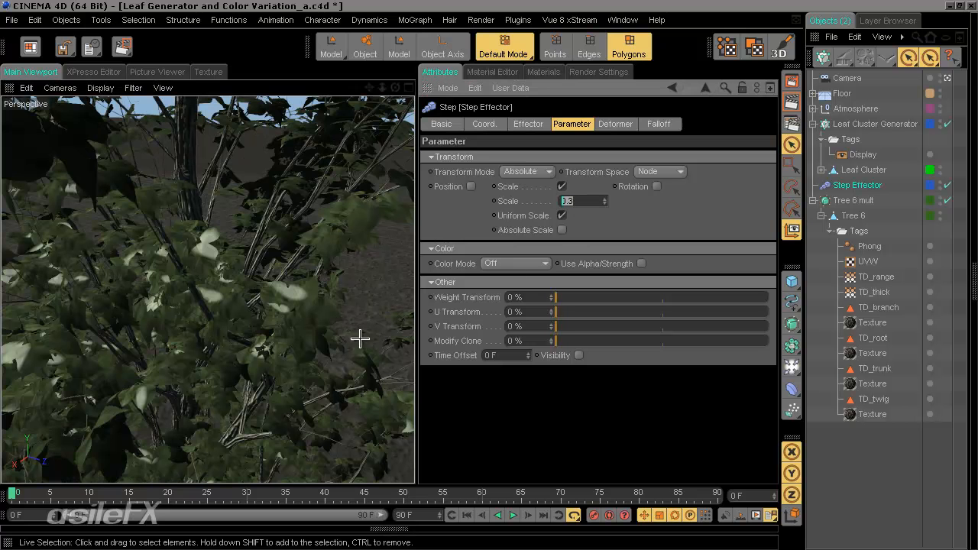
# - Try a Scale of 1 on the Step Effector and examine the leaf sizes on the tree
pyautogui.scroll(-10, 400, 270)
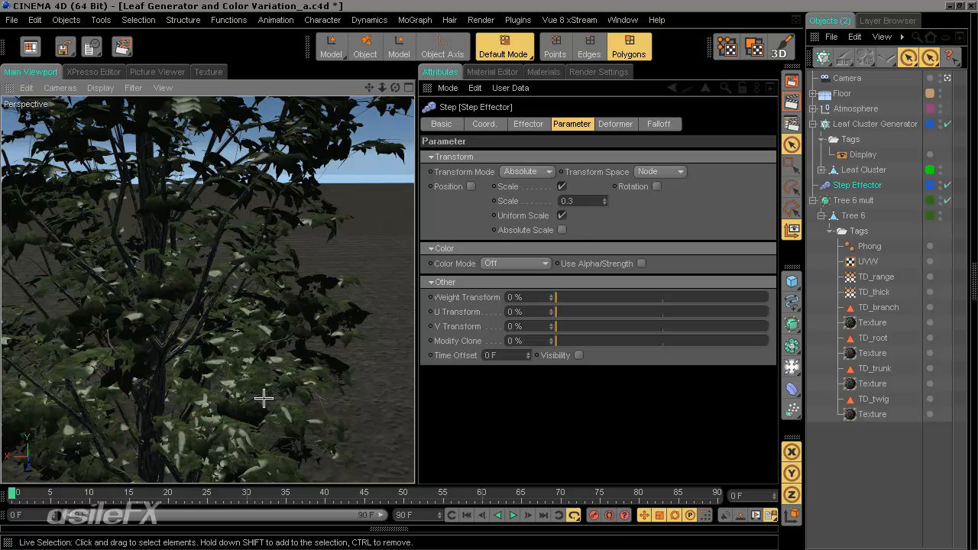
pyautogui.scroll(10, 287, 397)
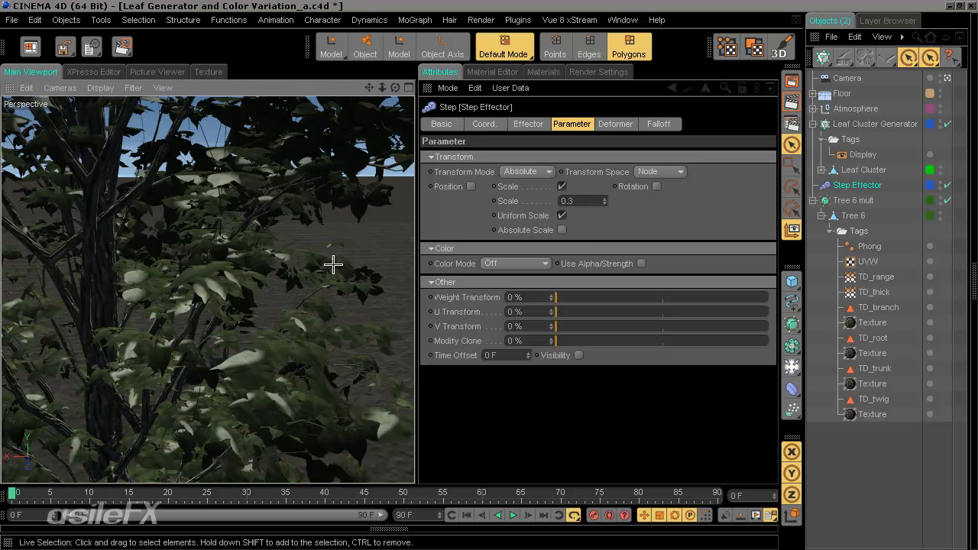
pyautogui.click(590, 199)
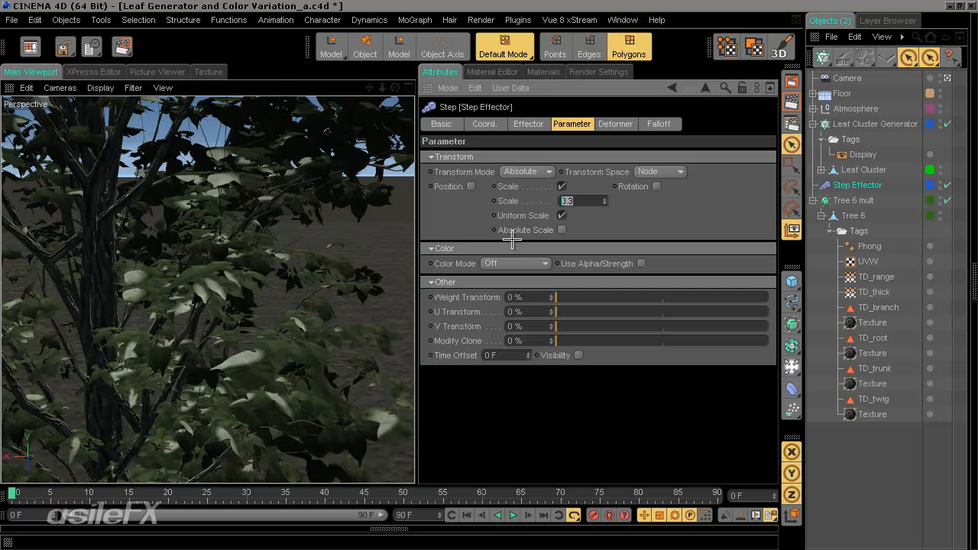
pyautogui.write('1')
pyautogui.press('Return')
pyautogui.keyDown('alt'); pyautogui.moveTo(405, 283); pyautogui.dragTo(364, 301, button='right'); pyautogui.keyUp('alt')
pyautogui.keyDown('alt'); pyautogui.moveTo(364, 301); pyautogui.dragTo(287, 269); pyautogui.keyUp('alt')
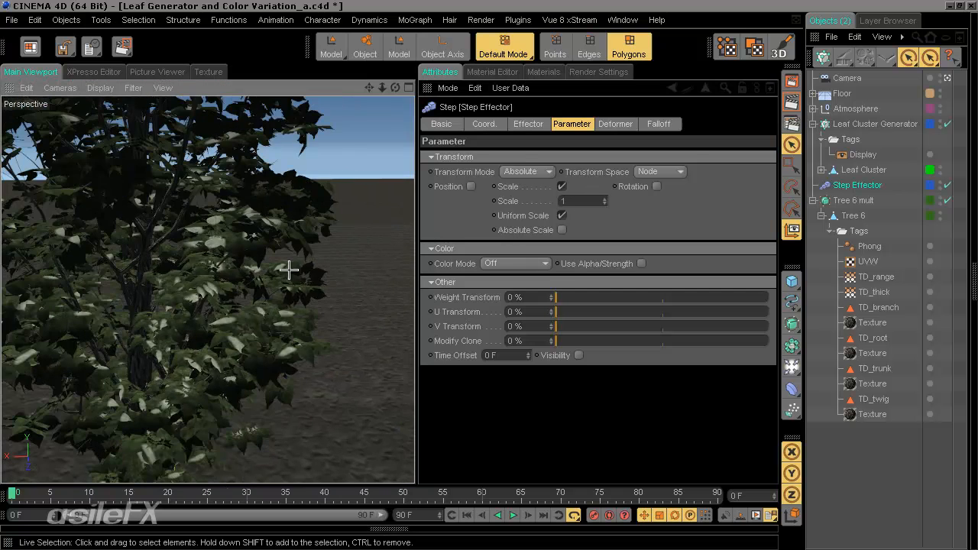
pyautogui.keyDown('alt'); pyautogui.moveTo(219, 244); pyautogui.dragTo(423, 278, button='right'); pyautogui.keyUp('alt')
pyautogui.keyDown('alt'); pyautogui.moveTo(367, 271); pyautogui.dragTo(232, 254); pyautogui.keyUp('alt')
pyautogui.keyDown('alt'); pyautogui.moveTo(229, 258); pyautogui.dragTo(416, 274, button='right'); pyautogui.keyUp('alt')
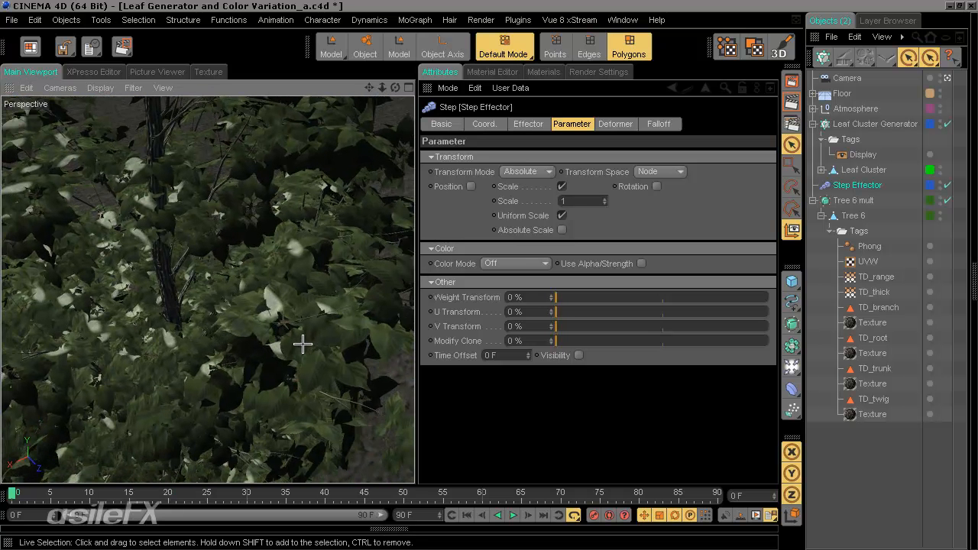
# - Try Scale values of 0.5 and 0.3 on the Step Effector
pyautogui.click(569, 201)
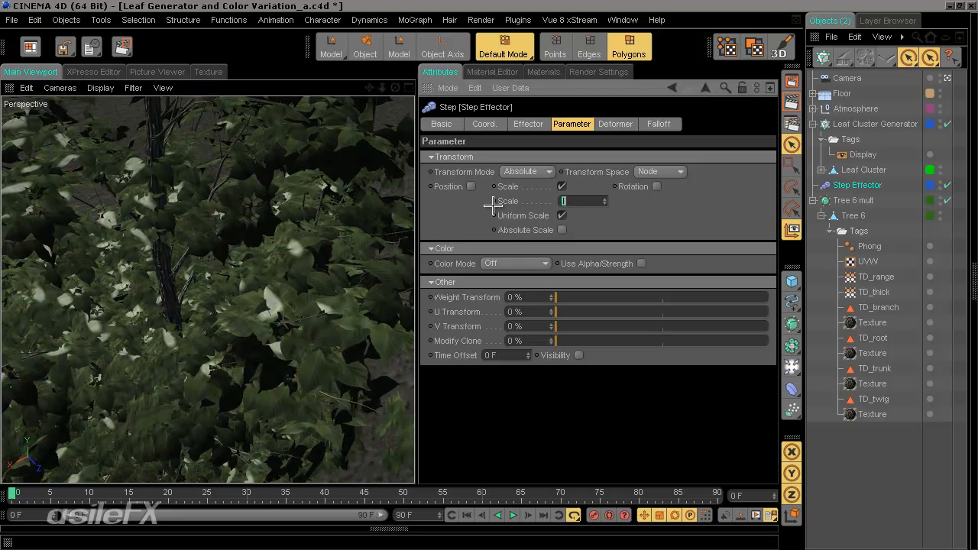
pyautogui.write('0.5')
pyautogui.press('Return')
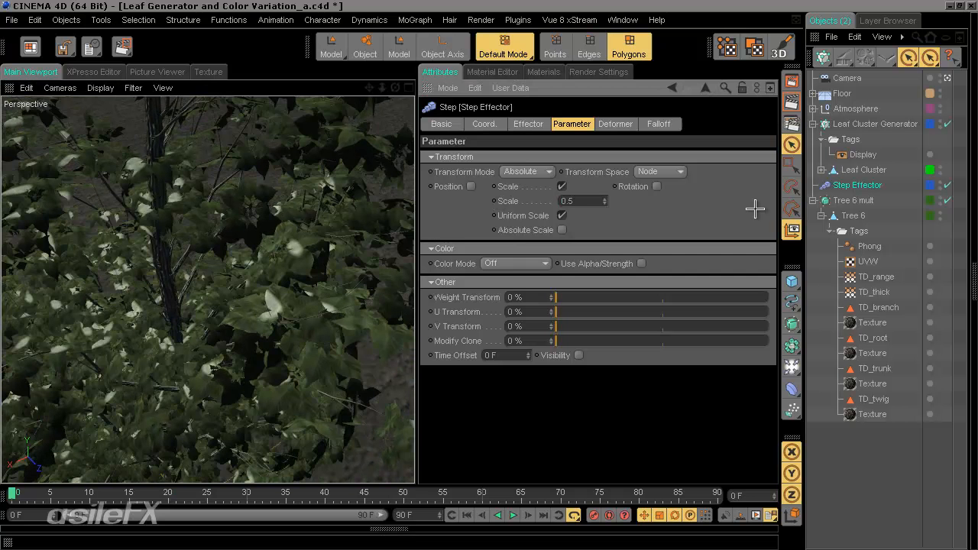
pyautogui.moveTo(580, 201); pyautogui.dragTo(519, 196)
pyautogui.write('0.3')
pyautogui.press('Return')
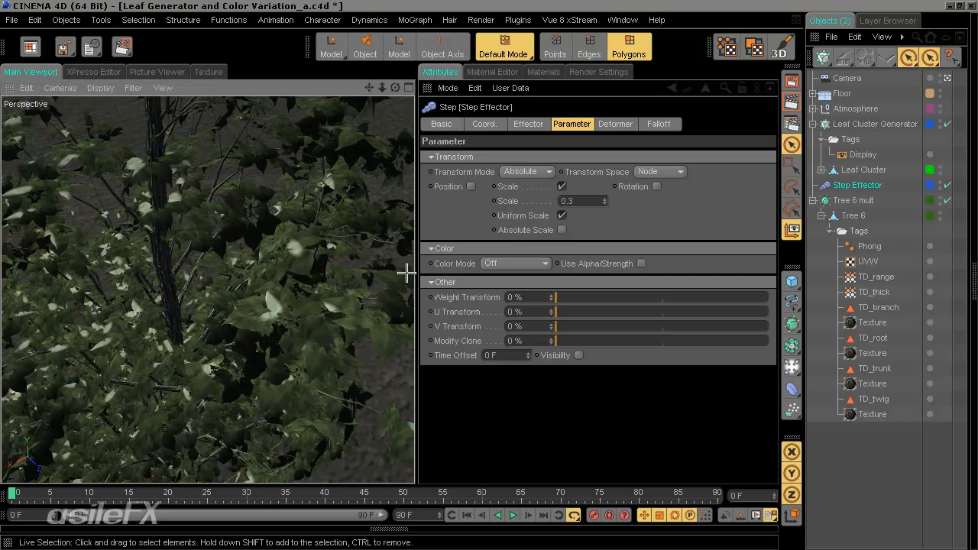
# - Set the Step Effector's Scale to 0.2 and check the foliage around the tree
pyautogui.keyDown('alt'); pyautogui.moveTo(406, 273); pyautogui.dragTo(385, 267); pyautogui.keyUp('alt')
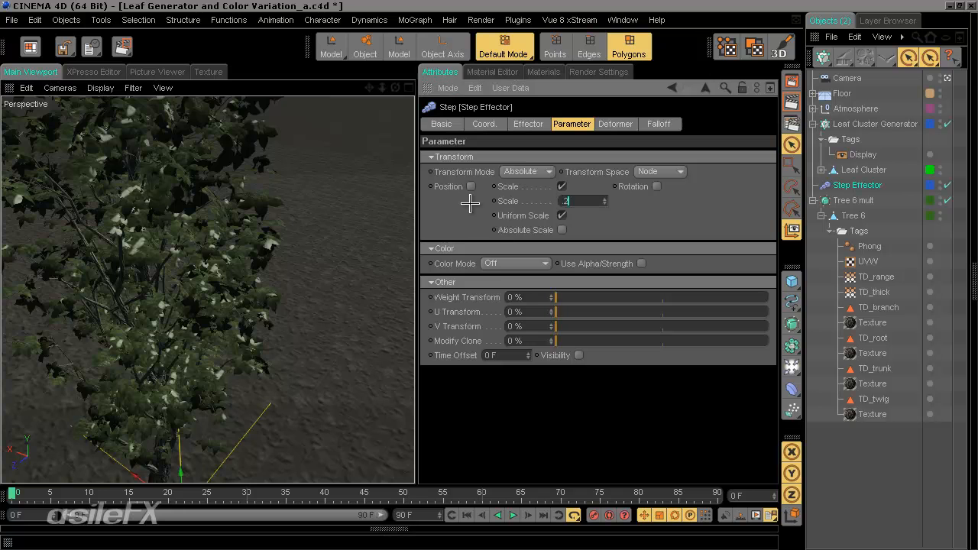
pyautogui.keyDown('alt'); pyautogui.moveTo(231, 237); pyautogui.dragTo(415, 272); pyautogui.keyUp('alt')
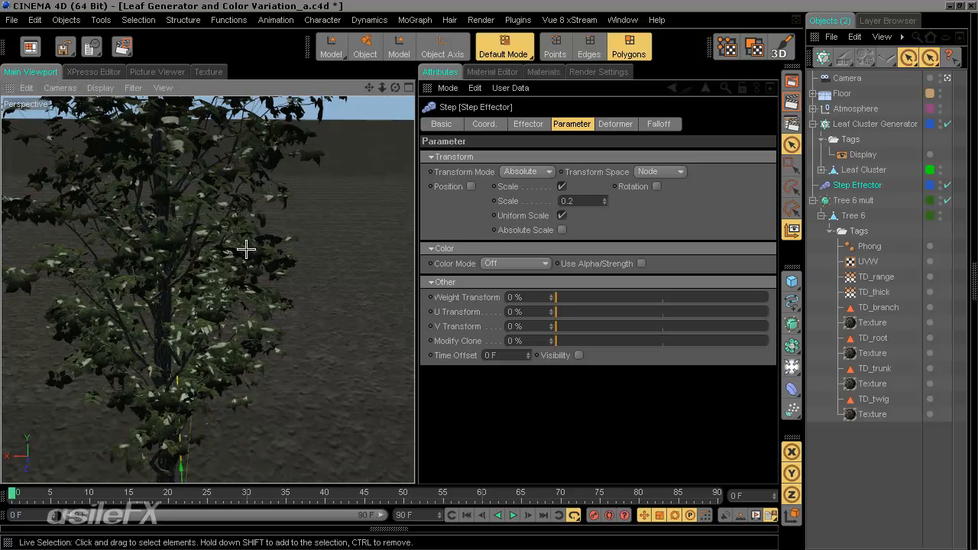
pyautogui.scroll(4, 235, 250)
pyautogui.keyDown('alt'); pyautogui.moveTo(173, 252); pyautogui.dragTo(413, 275); pyautogui.keyUp('alt')
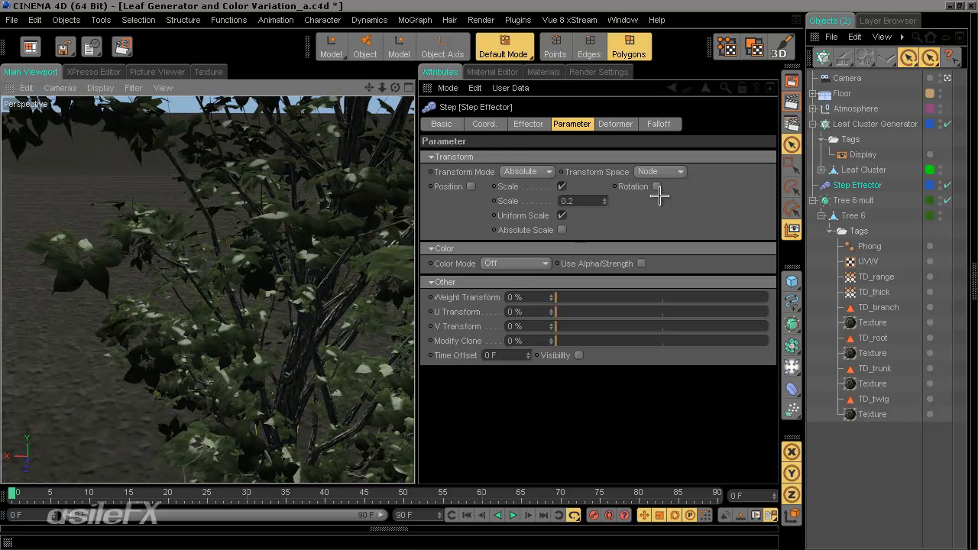
# - Try the Effector option as the Step Effector's Transform Space and inspect the foliage from several angles
pyautogui.click(659, 171)
pyautogui.click(658, 197)
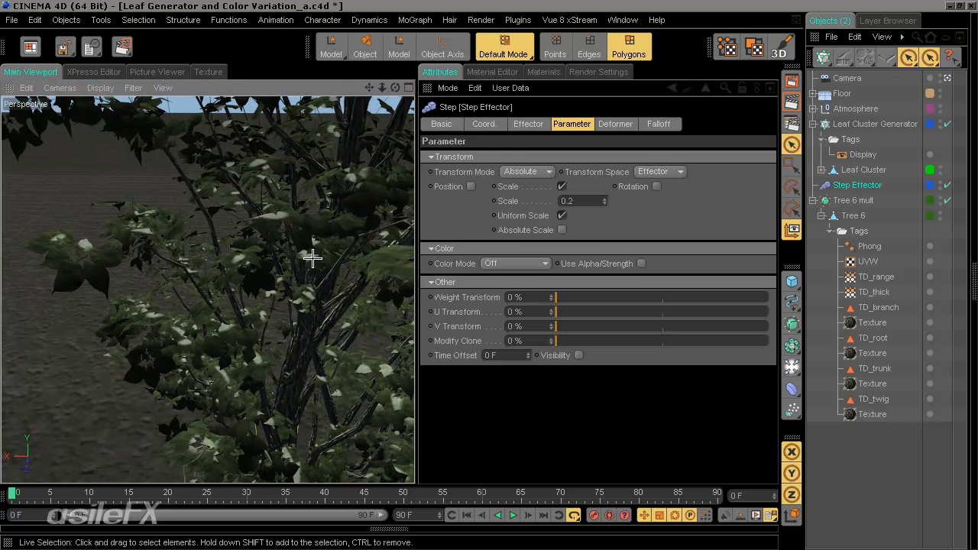
pyautogui.keyDown('alt'); pyautogui.moveTo(191, 295); pyautogui.dragTo(413, 276); pyautogui.keyUp('alt')
pyautogui.keyDown('alt'); pyautogui.moveTo(413, 276); pyautogui.dragTo(311, 257, button='right'); pyautogui.keyUp('alt')
pyautogui.keyDown('alt'); pyautogui.moveTo(319, 282); pyautogui.dragTo(412, 275); pyautogui.keyUp('alt')
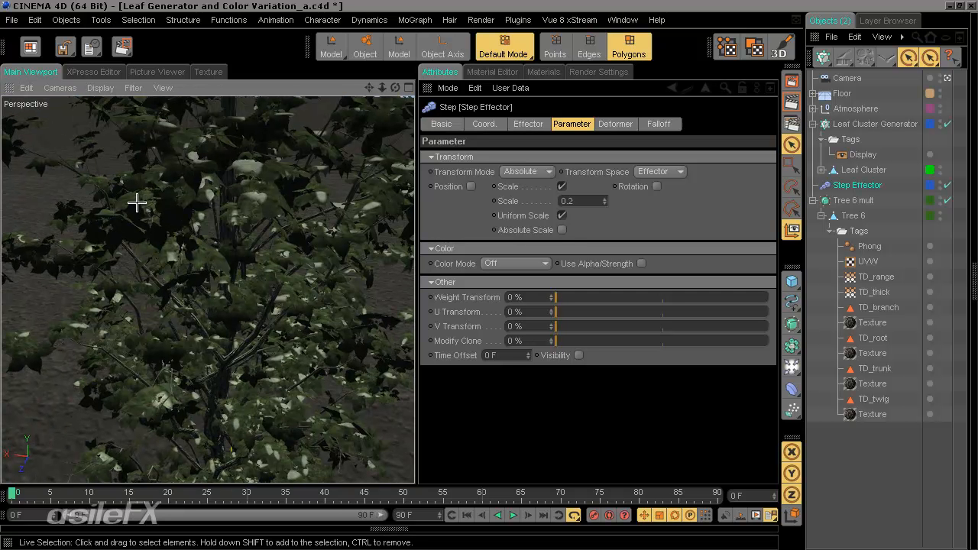
pyautogui.keyDown('alt'); pyautogui.moveTo(413, 246); pyautogui.dragTo(413, 274, button='right'); pyautogui.keyUp('alt')
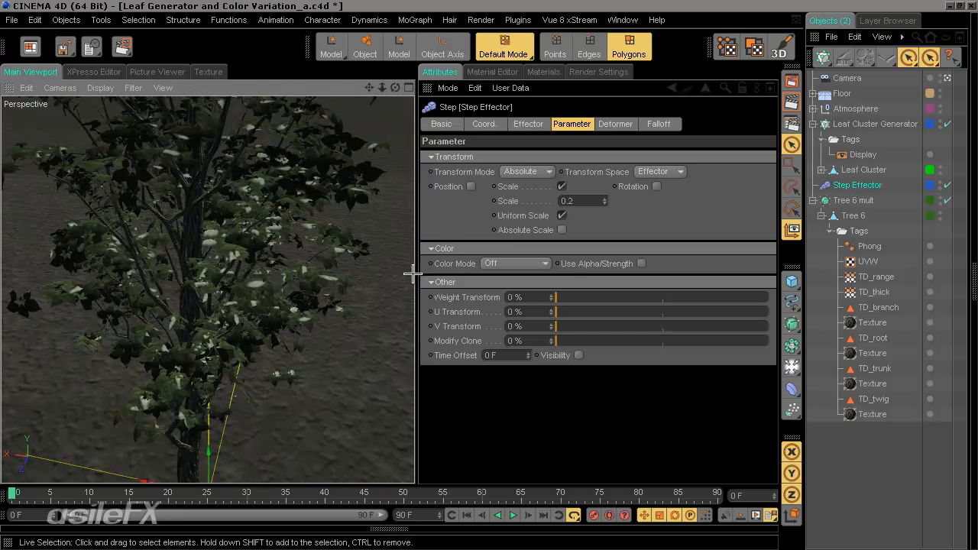
pyautogui.keyDown('alt'); pyautogui.moveTo(298, 308); pyautogui.dragTo(417, 281); pyautogui.keyUp('alt')
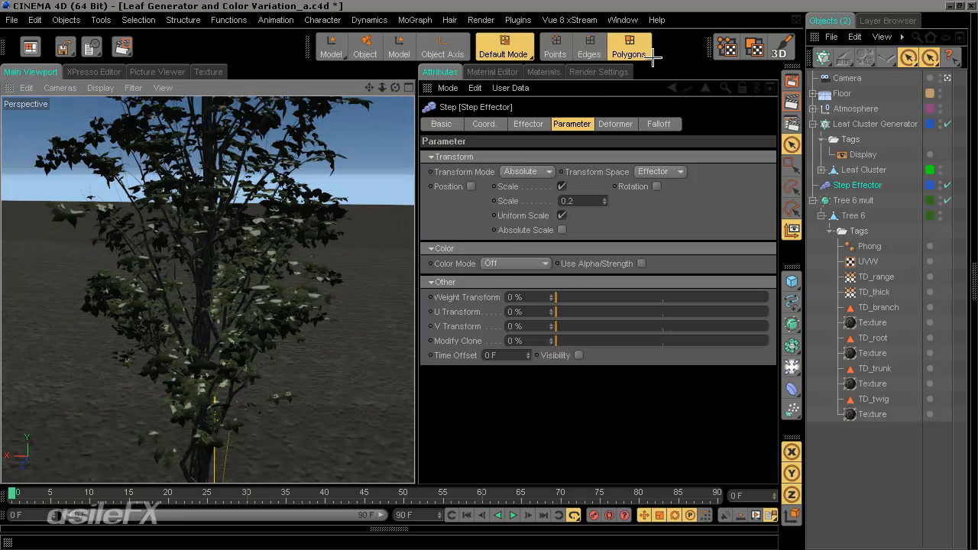
# - Try Step Gap values of 2 and 5 on the Step Effector and compare the leaf sizes
pyautogui.click(530, 125)
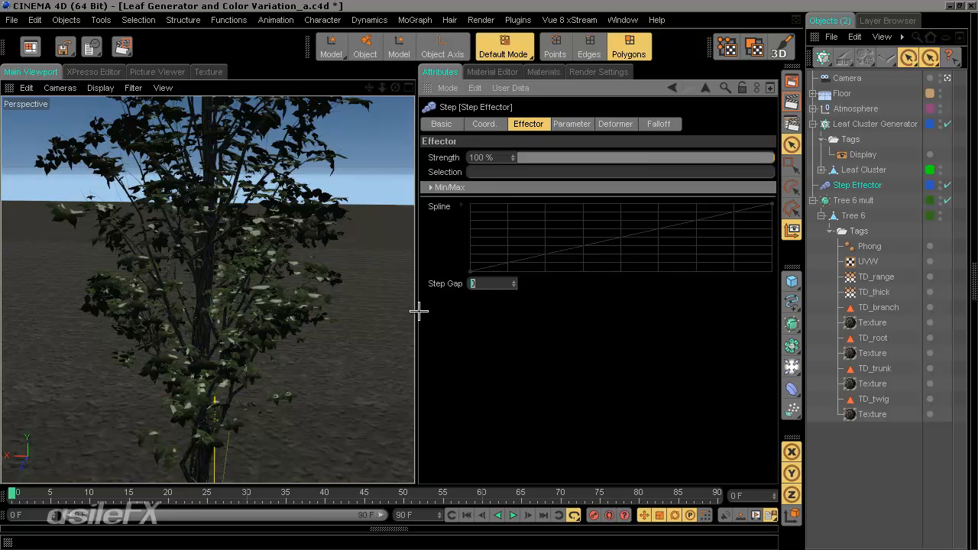
pyautogui.write('2')
pyautogui.press('Return')
pyautogui.keyDown('alt'); pyautogui.moveTo(328, 283); pyautogui.dragTo(372, 266, button='middle'); pyautogui.keyUp('alt')
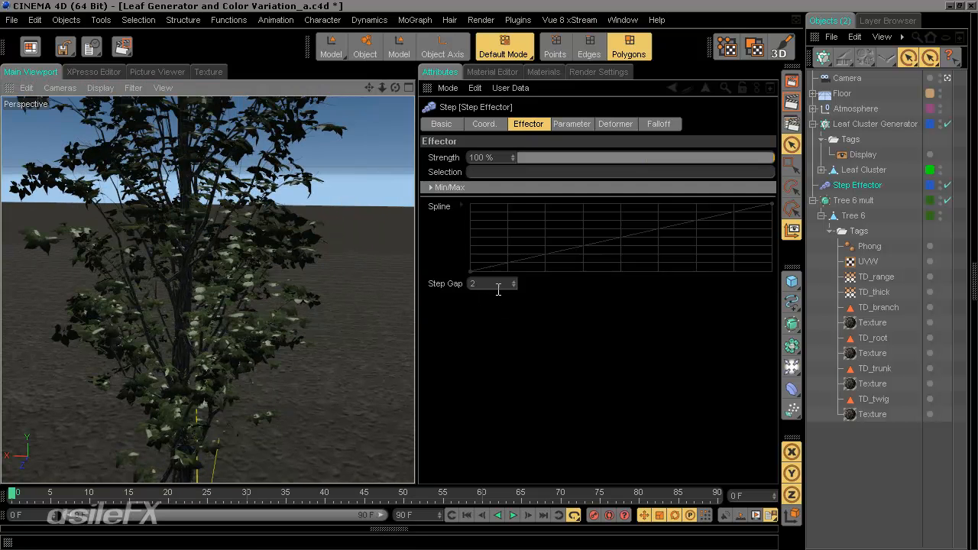
pyautogui.moveTo(498, 287); pyautogui.dragTo(396, 289)
pyautogui.keyDown('alt'); pyautogui.moveTo(289, 250); pyautogui.dragTo(417, 278, button='right'); pyautogui.keyUp('alt')
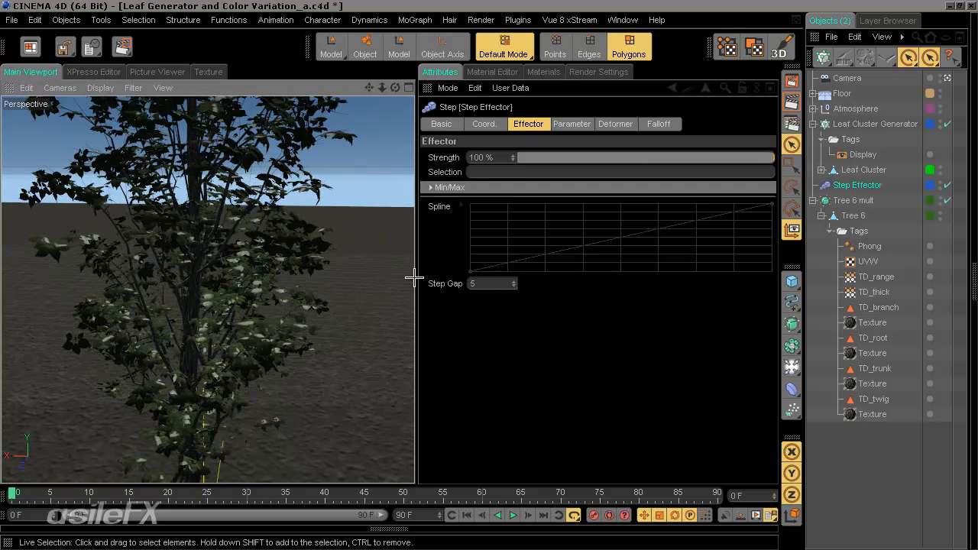
pyautogui.keyDown('alt'); pyautogui.moveTo(306, 221); pyautogui.dragTo(295, 256); pyautogui.keyUp('alt')
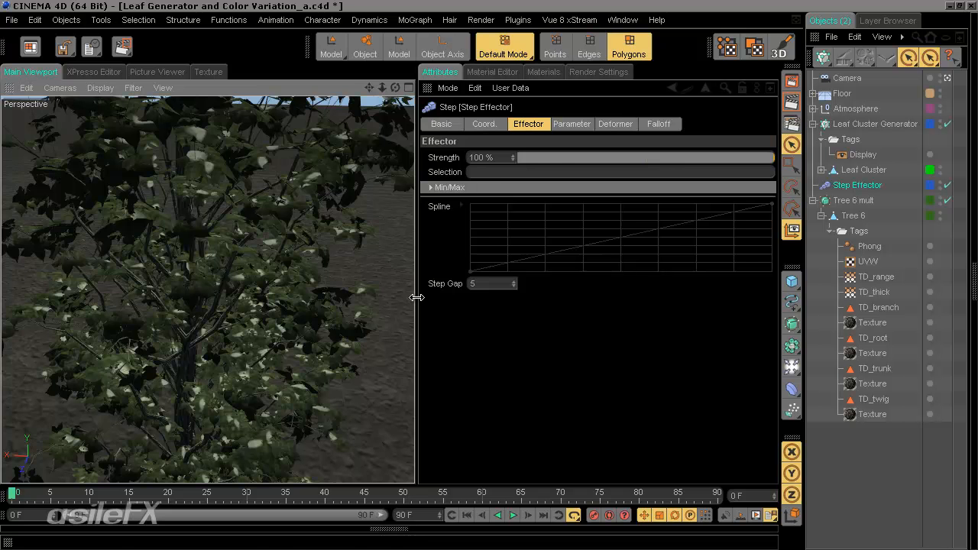
# - Widen the viewport and examine the leaves close up
pyautogui.moveTo(417, 297); pyautogui.dragTo(502, 299)
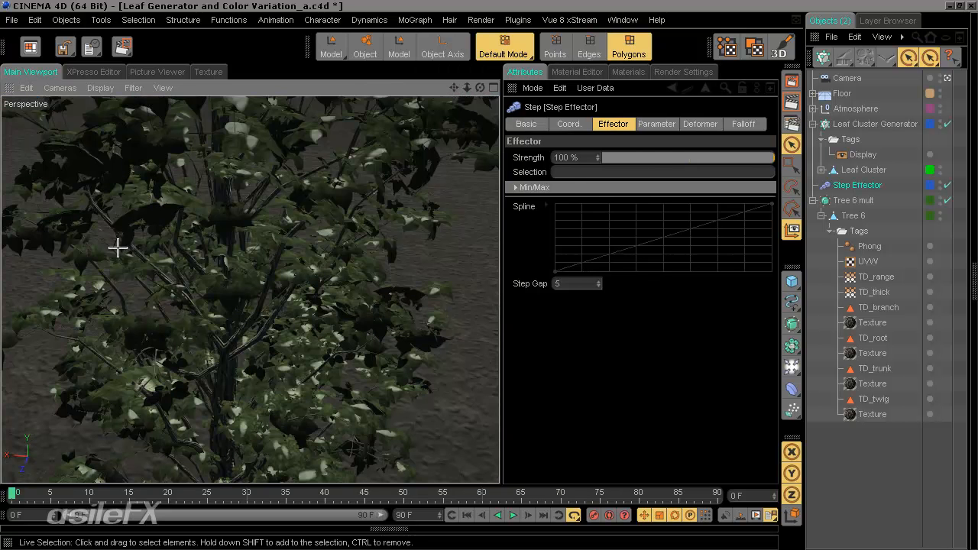
pyautogui.keyDown('alt'); pyautogui.moveTo(484, 279); pyautogui.dragTo(527, 279, button='right'); pyautogui.keyUp('alt')
pyautogui.keyDown('alt'); pyautogui.moveTo(376, 249); pyautogui.dragTo(374, 272); pyautogui.keyUp('alt')
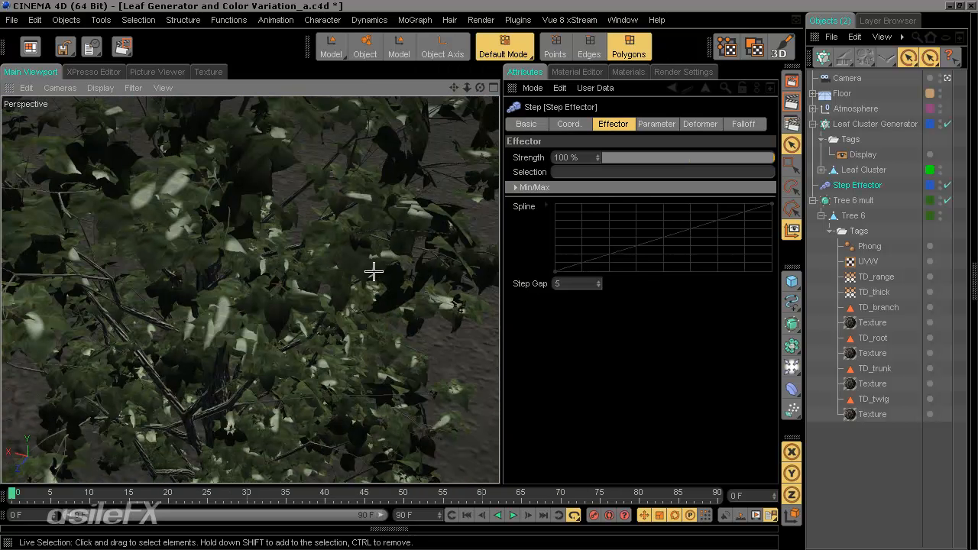
# - Reshape the Step Effector's spline into an arch that starts and ends at the base of the graph
pyautogui.click(694, 126)
pyautogui.click(658, 125)
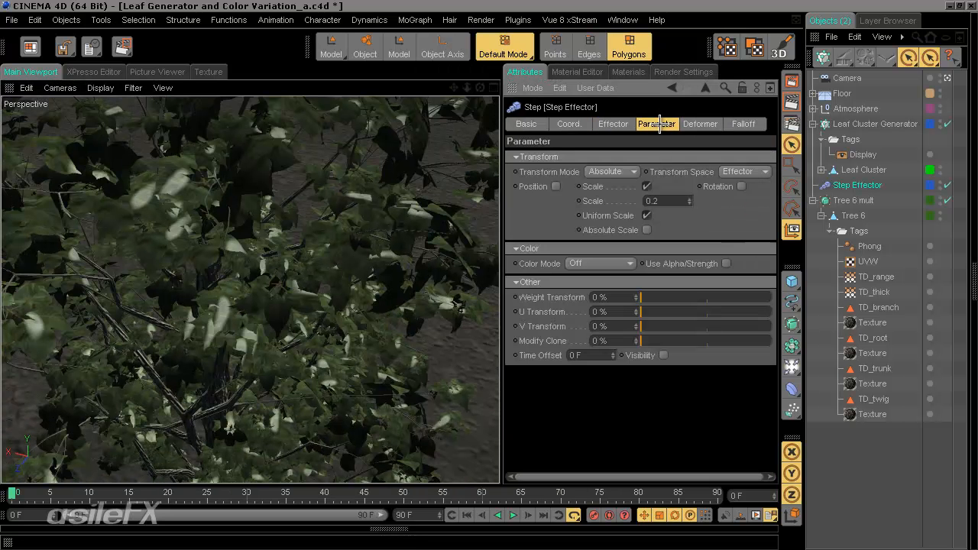
pyautogui.click(615, 124)
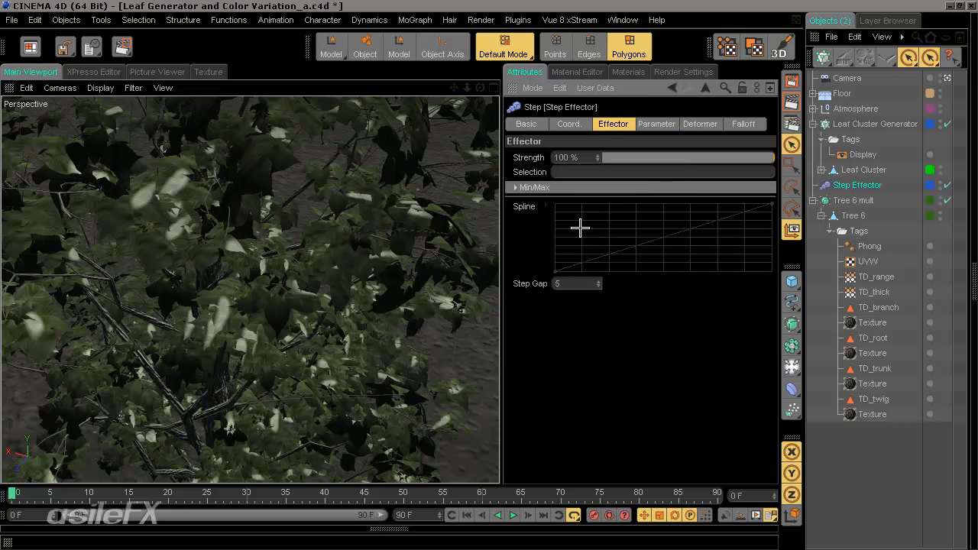
pyautogui.moveTo(580, 251); pyautogui.dragTo(612, 205)
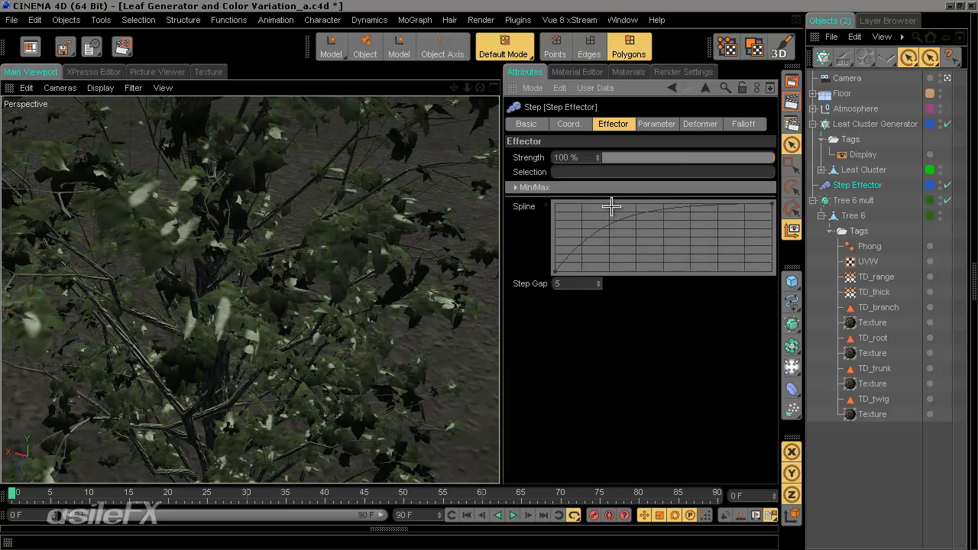
pyautogui.moveTo(772, 205); pyautogui.dragTo(772, 273)
pyautogui.moveTo(706, 219); pyautogui.dragTo(730, 204)
# - Set the Step Effector's Step Gap to 1
pyautogui.doubleClick(558, 287)
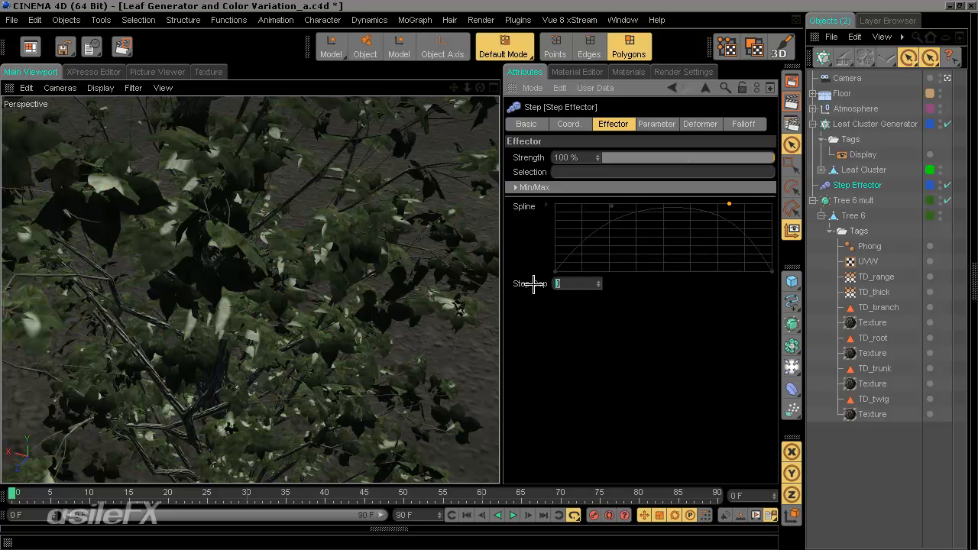
pyautogui.moveTo(575, 284); pyautogui.dragTo(486, 287)
pyautogui.write('8')
# - Set the Step Effector's Transform Mode to Relative and check the whole tree
pyautogui.click(687, 124)
pyautogui.click(656, 124)
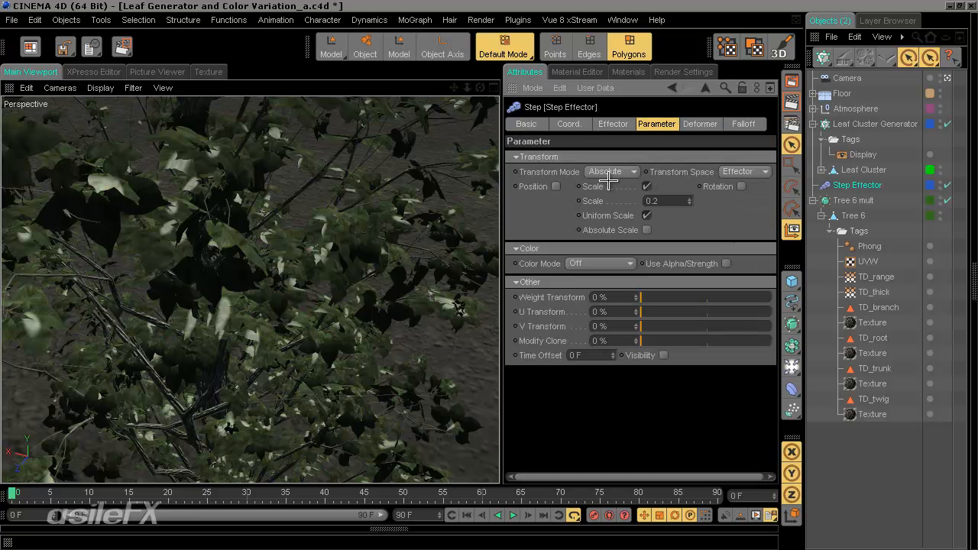
pyautogui.click(611, 172)
pyautogui.click(604, 186)
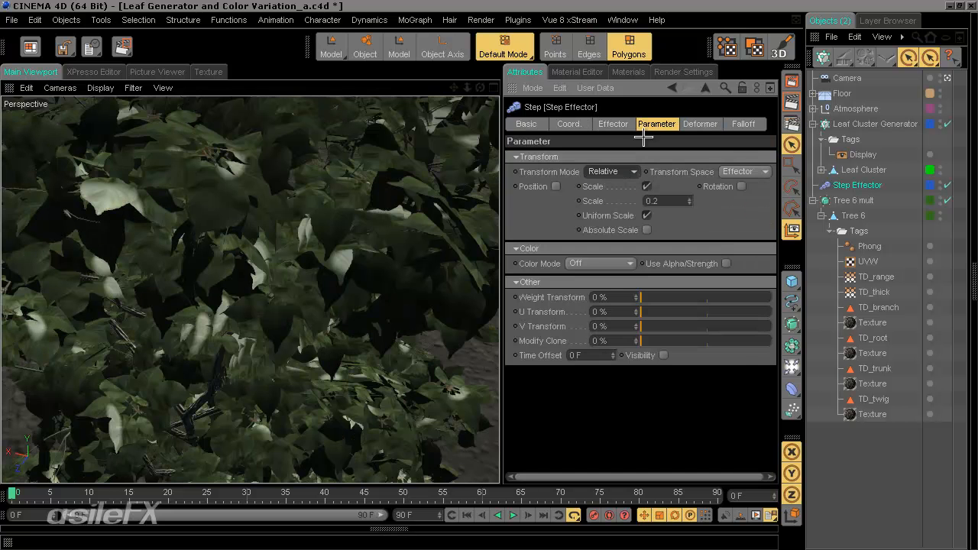
pyautogui.click(613, 124)
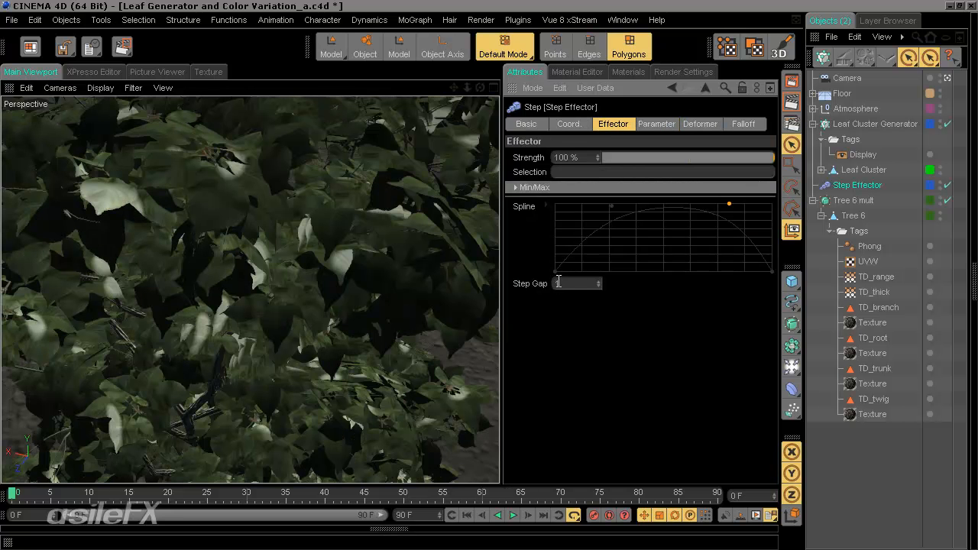
pyautogui.scroll(-5, 433, 359)
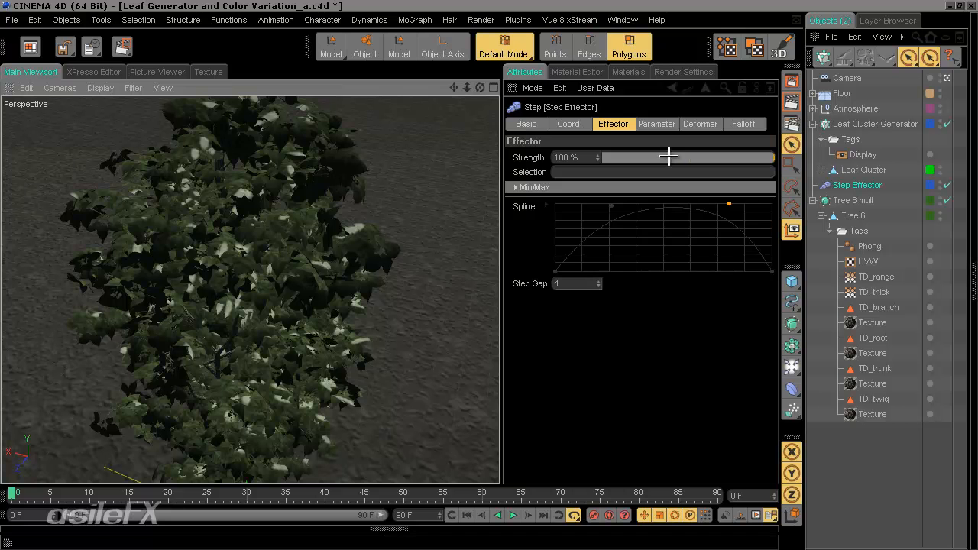
# - Set the Step Effector's Transform Space to Node and its Modify Clone to 100%
pyautogui.click(700, 123)
pyautogui.click(659, 122)
pyautogui.click(612, 123)
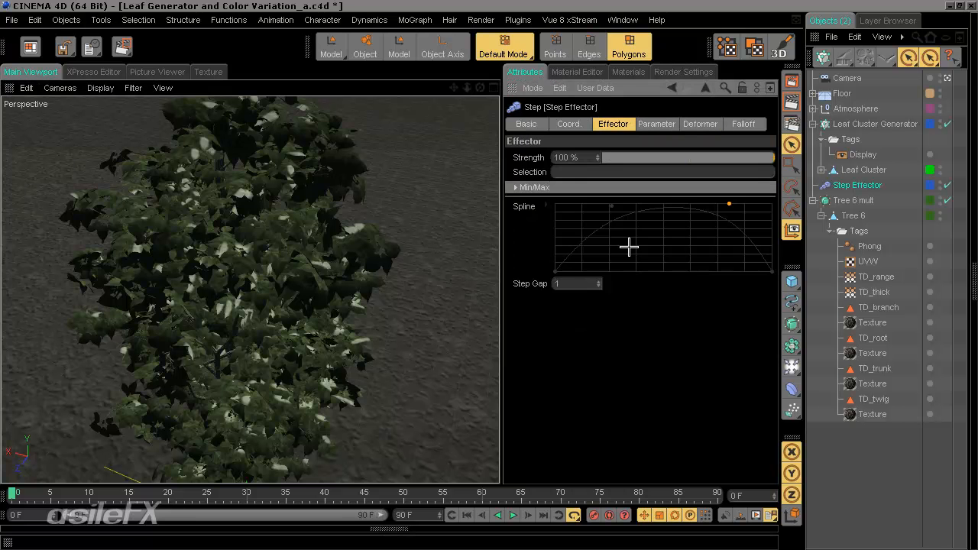
pyautogui.click(662, 124)
pyautogui.click(745, 171)
pyautogui.click(737, 179)
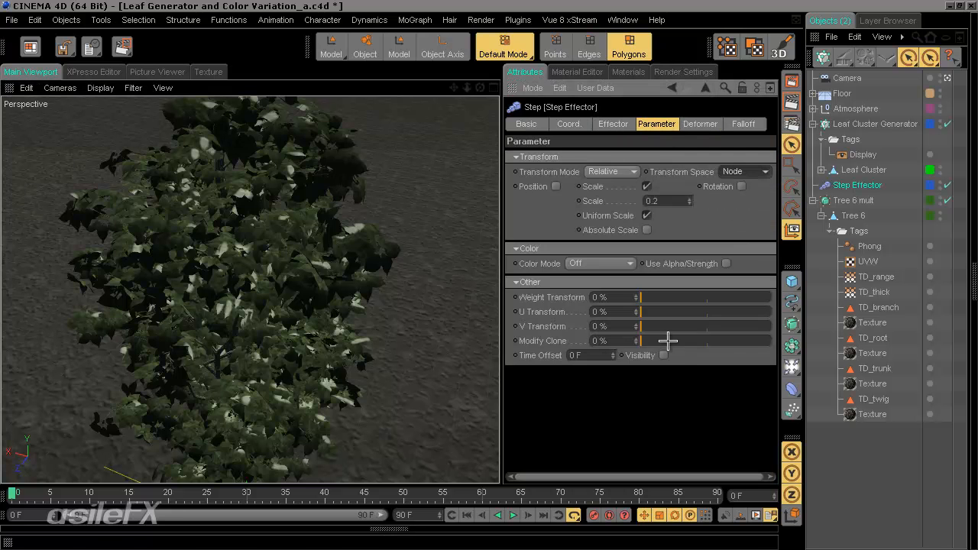
pyautogui.moveTo(667, 341); pyautogui.dragTo(786, 341)
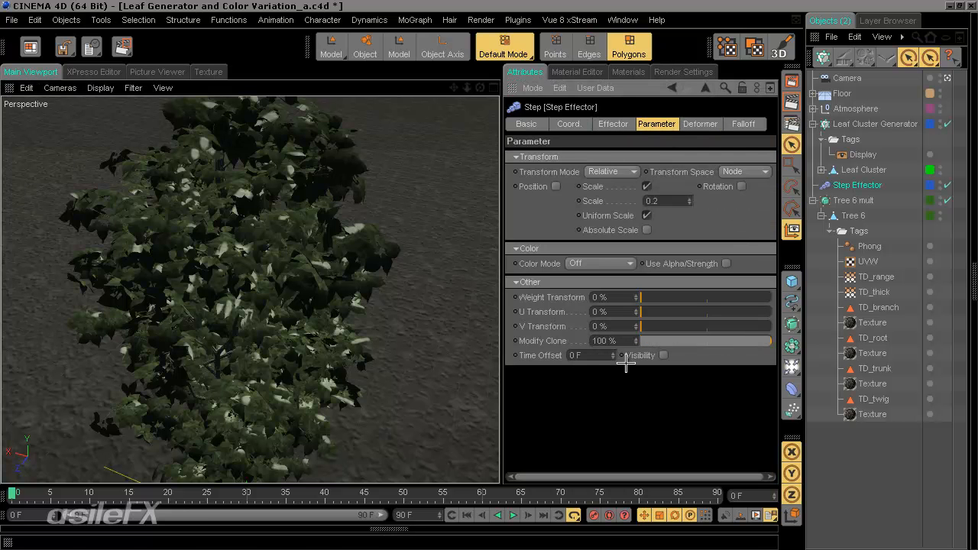
# - Set the Step Effector's Modify Clone to 0 % and its Scale to 0.3
pyautogui.moveTo(670, 339); pyautogui.dragTo(638, 341)
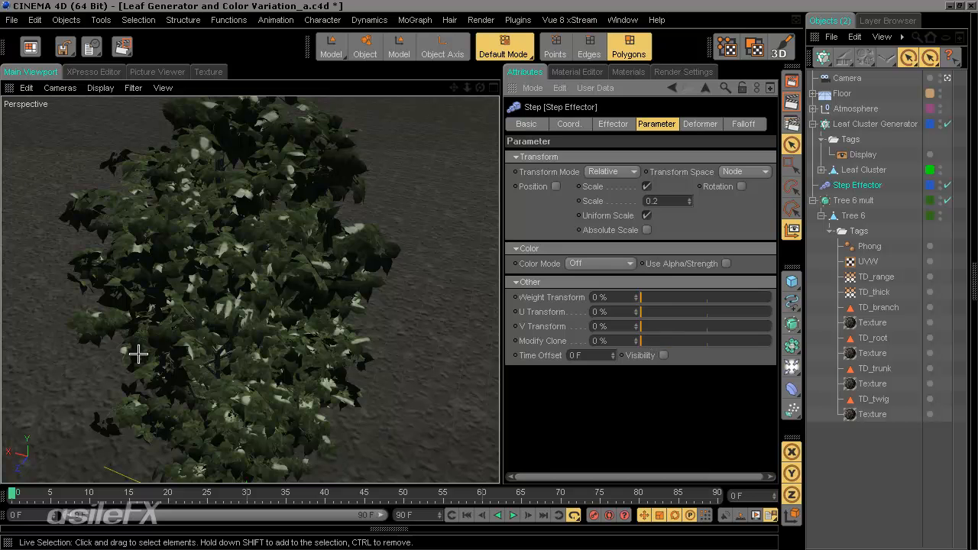
pyautogui.click(860, 171)
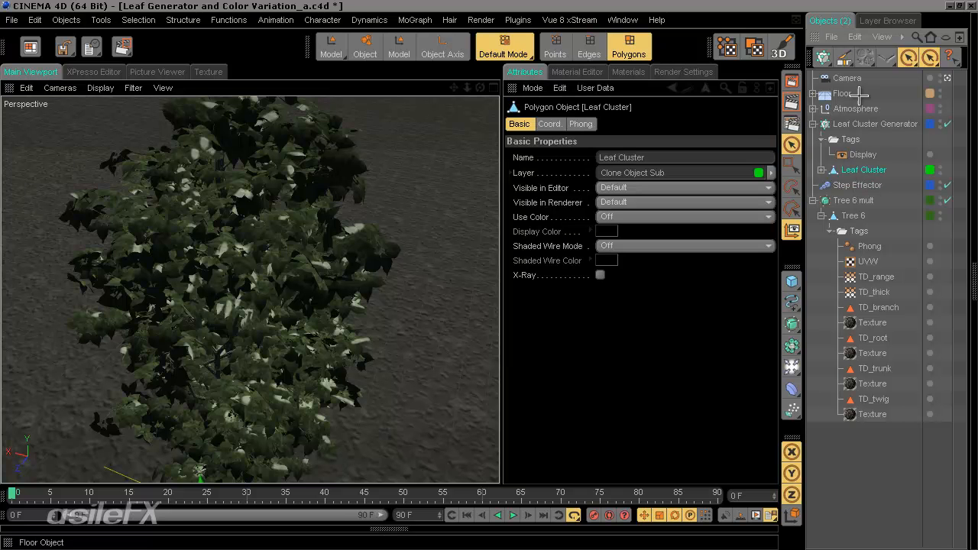
pyautogui.click(871, 124)
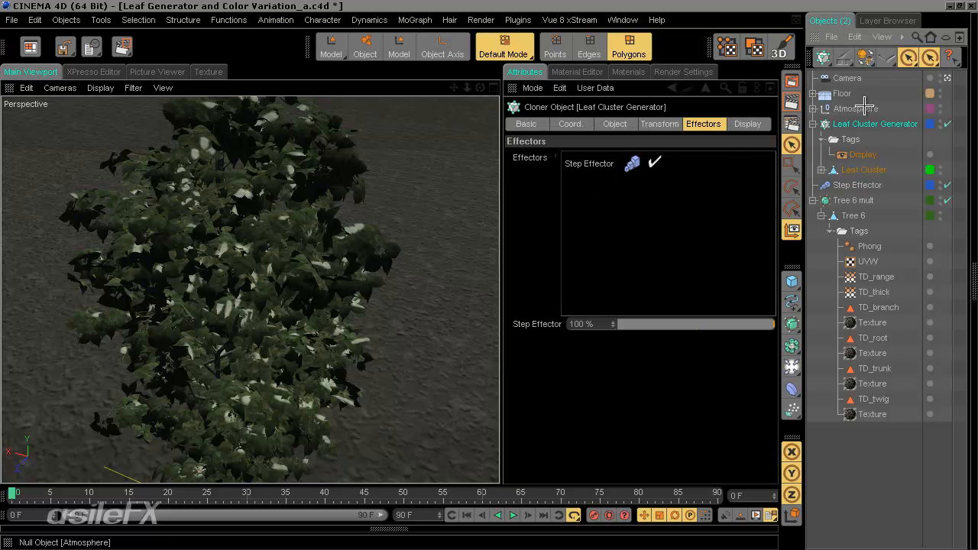
pyautogui.click(856, 185)
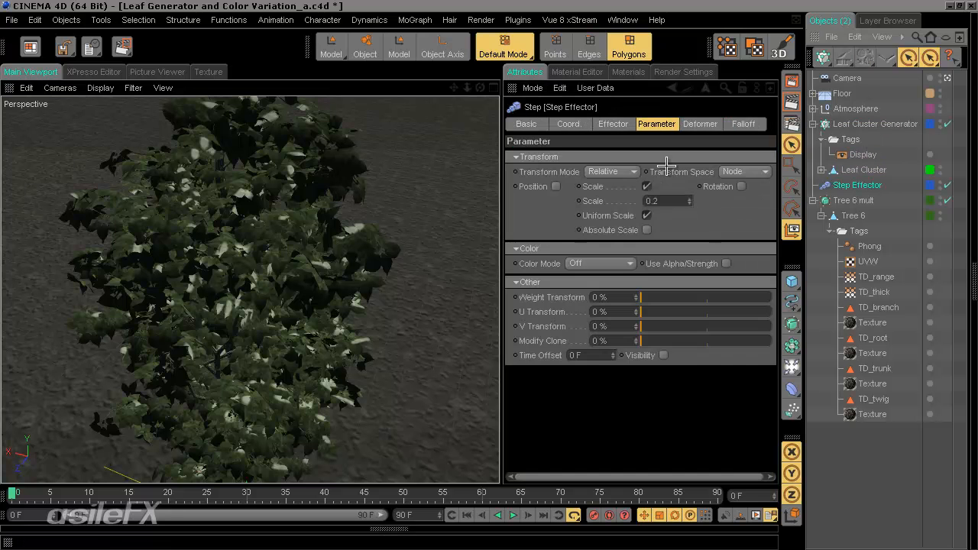
pyautogui.doubleClick(650, 200)
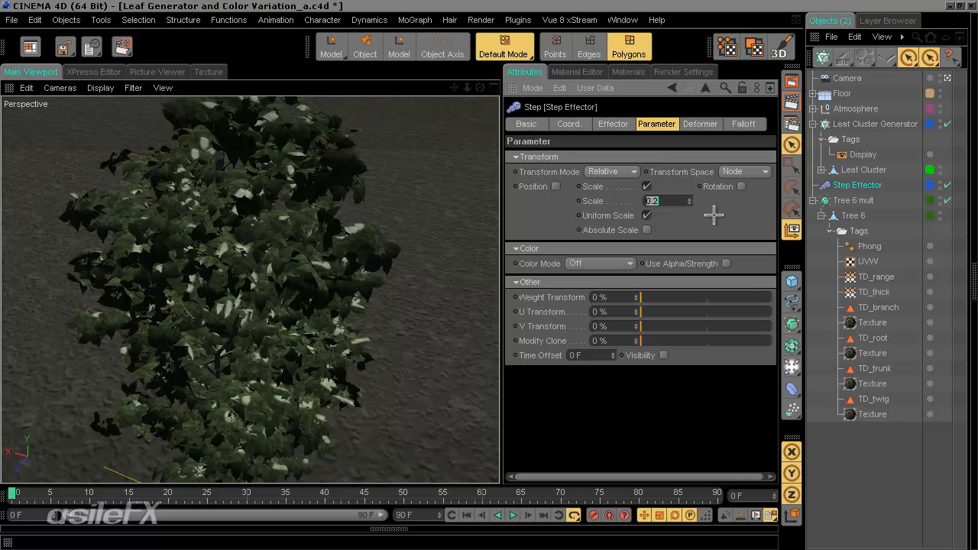
# - Replace the Step Effector's spline with a straight line rising from the lower-left to the upper-right corner, and set Step Gap to 0
pyautogui.click(613, 123)
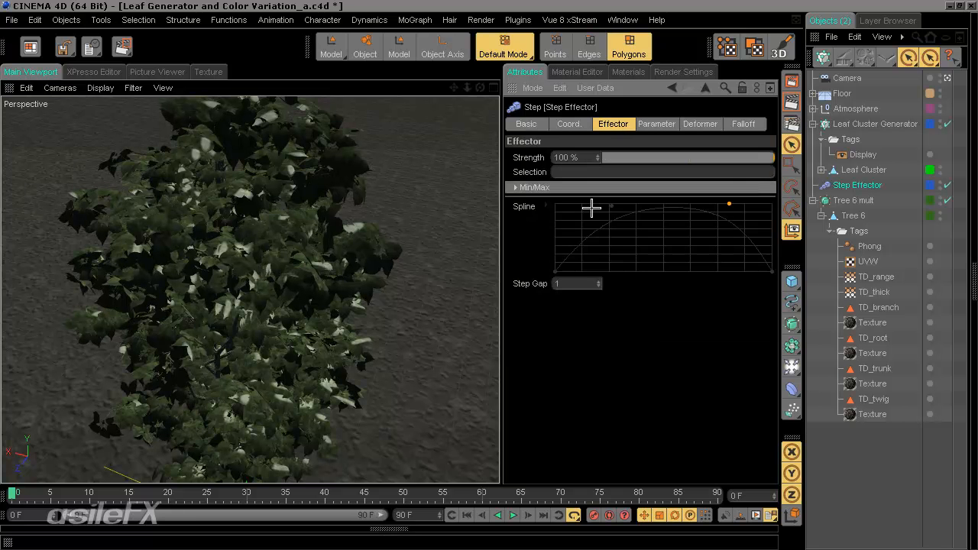
pyautogui.rightClick(595, 237)
pyautogui.click(595, 239)
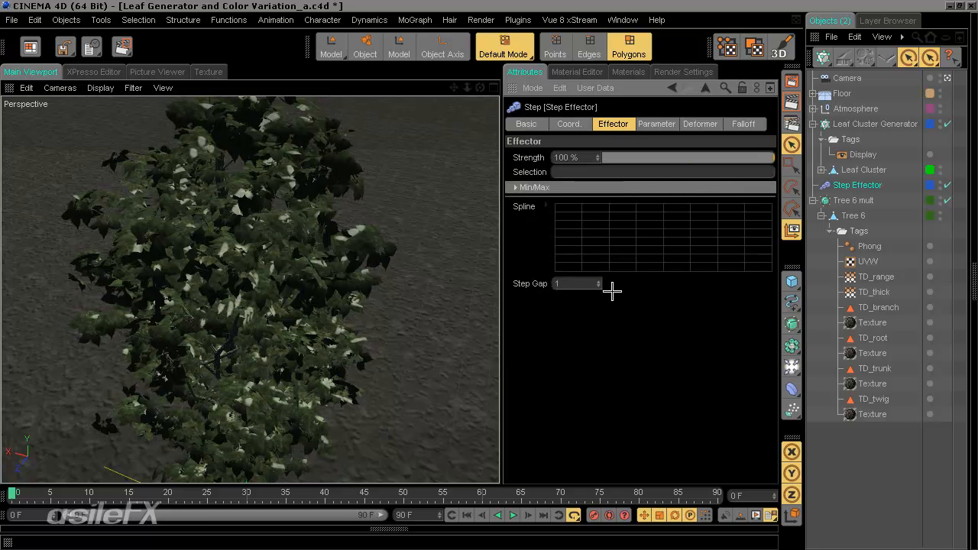
pyautogui.doubleClick(575, 283)
pyautogui.write('0')
pyautogui.press('Return')
pyautogui.keyDown('alt'); pyautogui.moveTo(381, 301); pyautogui.dragTo(488, 277); pyautogui.keyUp('alt')
pyautogui.keyDown('ctrl'); pyautogui.moveTo(592, 216); pyautogui.dragTo(751, 140); pyautogui.keyUp('ctrl')
pyautogui.keyDown('ctrl'); pyautogui.click(556, 270); pyautogui.keyUp('ctrl')
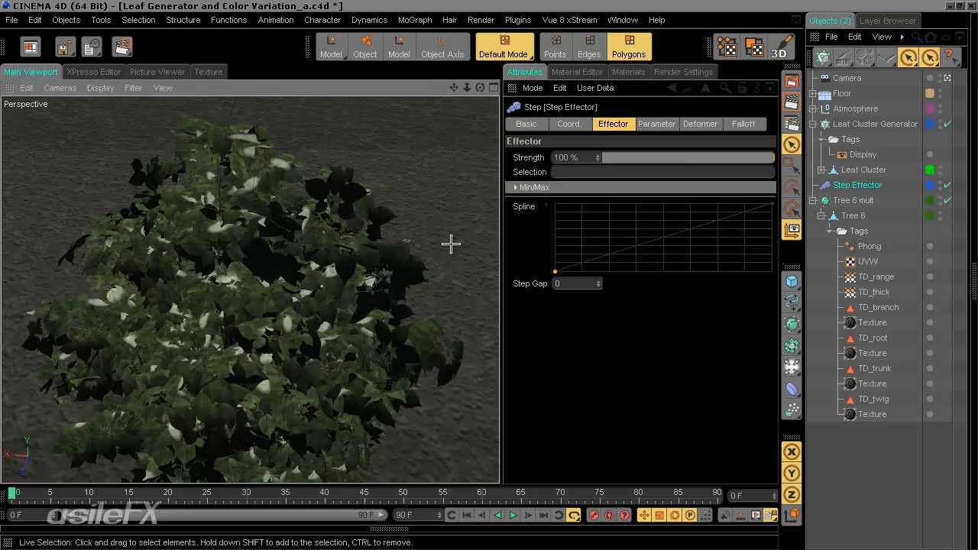
# - Try the Step Effector's range with Minimum at -100 % and Maximum at 2 %
pyautogui.keyDown('alt'); pyautogui.moveTo(451, 242); pyautogui.dragTo(289, 394); pyautogui.keyUp('alt')
pyautogui.click(517, 187)
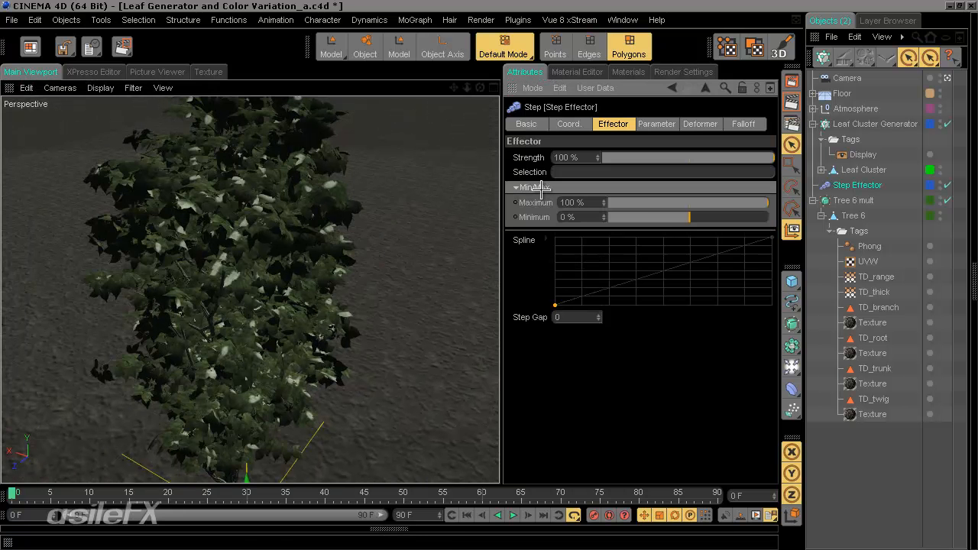
pyautogui.moveTo(623, 217)
pyautogui.mouseDown()
pyautogui.moveTo(768, 217)
pyautogui.moveTo(517, 207)
pyautogui.mouseUp()
pyautogui.moveTo(742, 204); pyautogui.dragTo(691, 203)
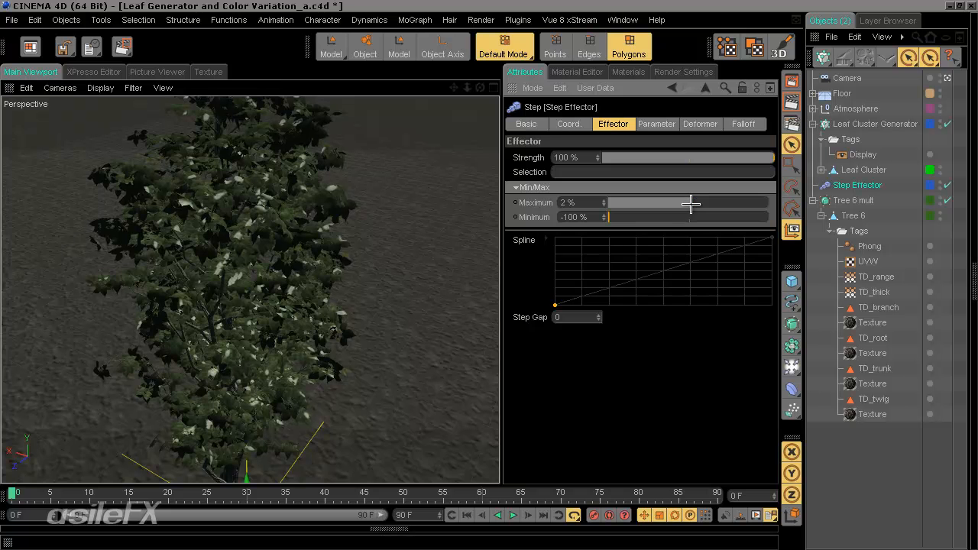
# - Switch the Step Effector's Transform Mode to Absolute
pyautogui.click(659, 124)
pyautogui.click(599, 172)
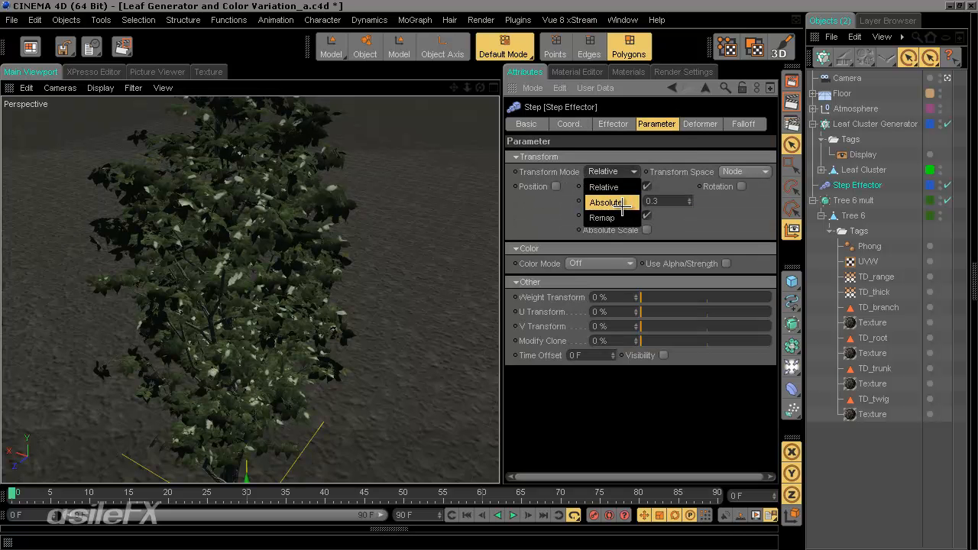
pyautogui.click(604, 200)
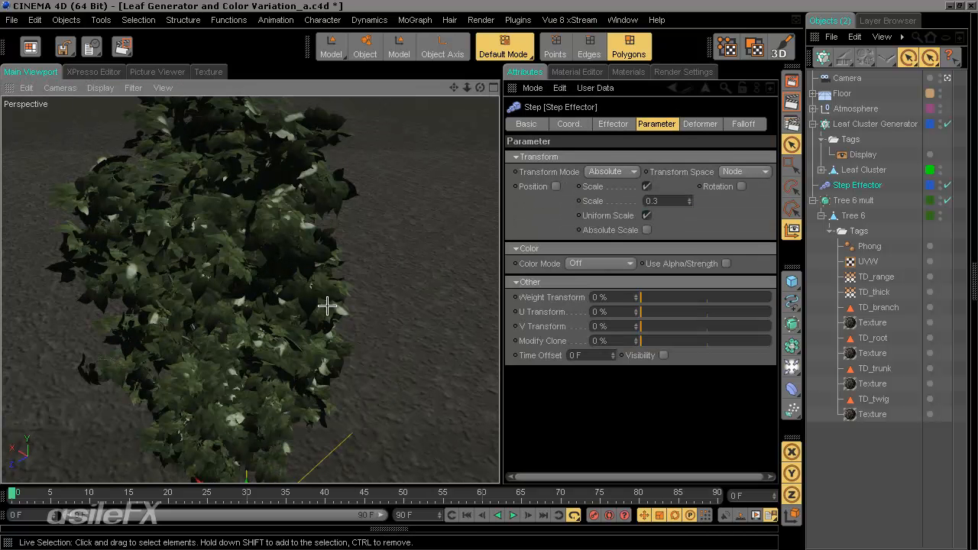
# - Try both the Step Effector's Maximum and Minimum at 100 % and inspect the leaf sizes along the branches
pyautogui.click(613, 124)
pyautogui.moveTo(697, 202); pyautogui.dragTo(882, 218)
pyautogui.moveTo(692, 217); pyautogui.dragTo(772, 217)
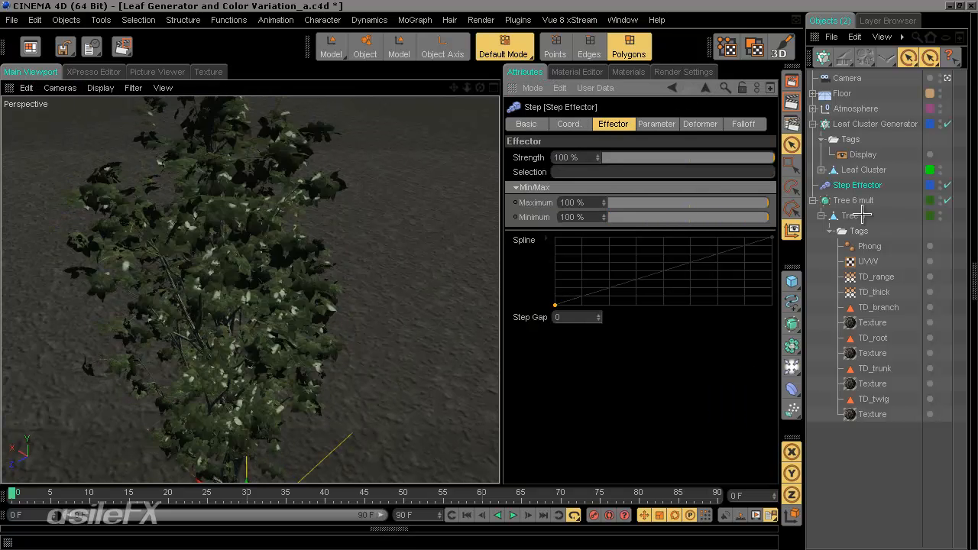
pyautogui.scroll(5, 236, 227)
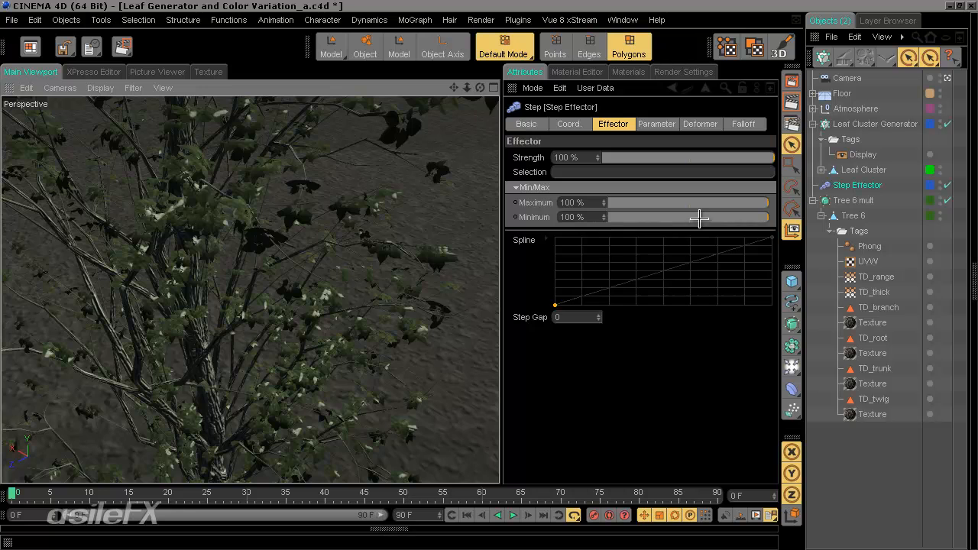
pyautogui.keyDown('alt'); pyautogui.moveTo(477, 287); pyautogui.dragTo(456, 191); pyautogui.keyUp('alt')
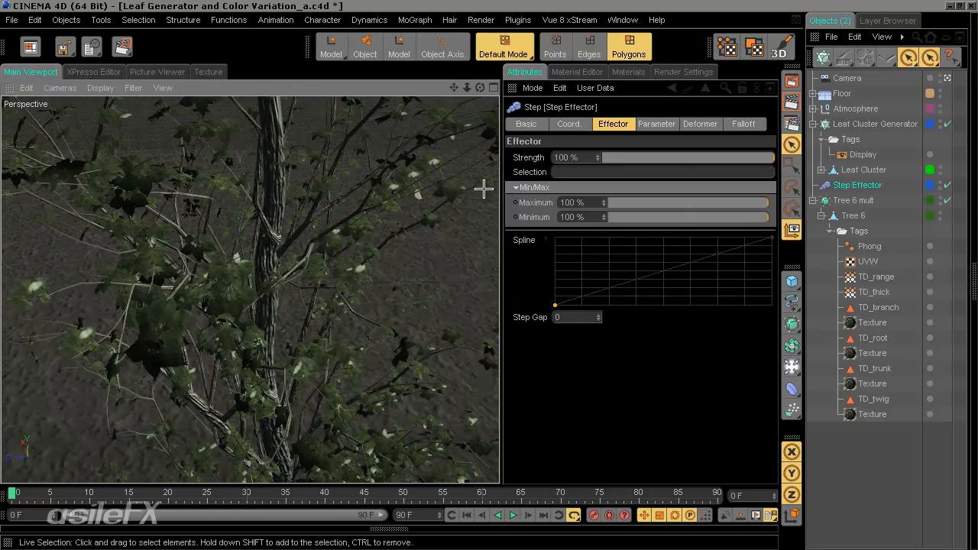
# - Try the Step Effector's Minimum at -100 %, and settle on 0 %
pyautogui.moveTo(741, 220); pyautogui.dragTo(517, 220)
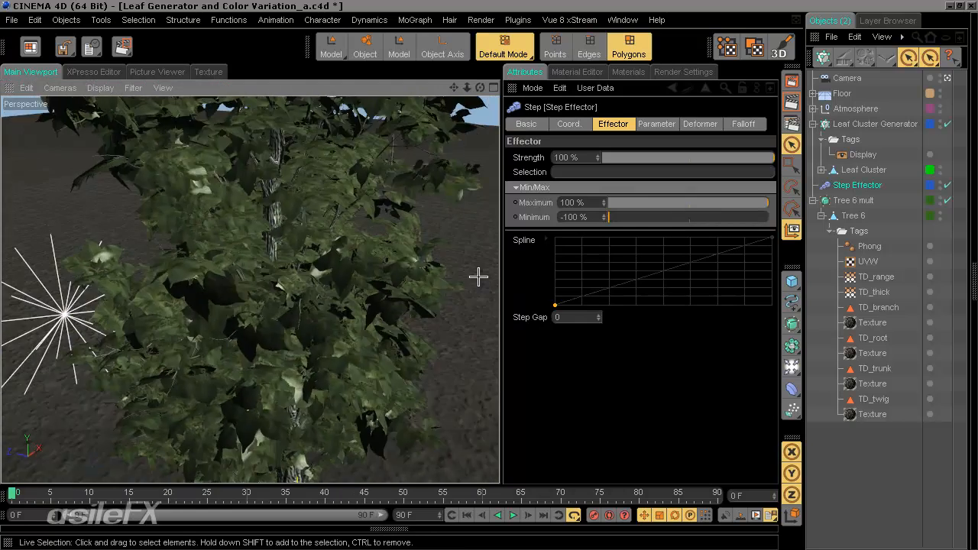
pyautogui.moveTo(666, 219); pyautogui.dragTo(689, 224)
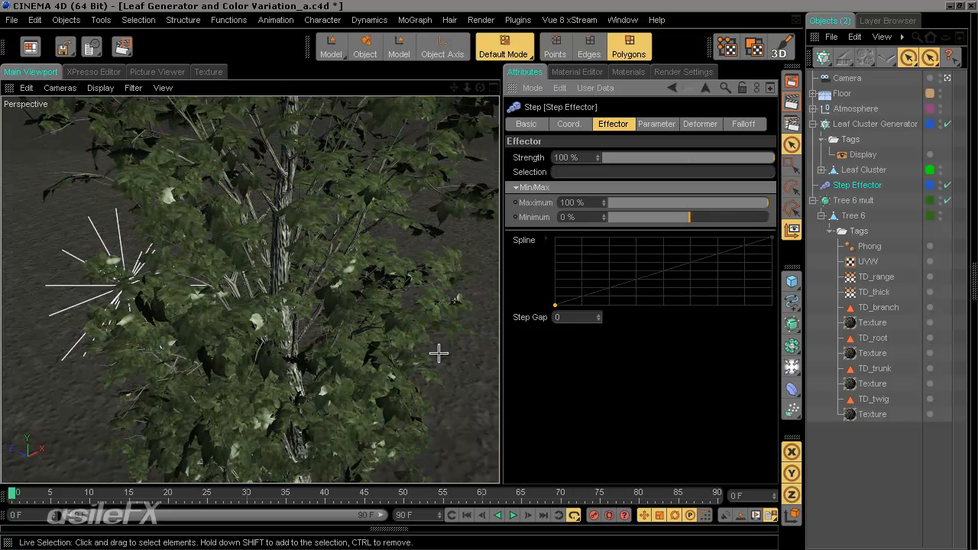
# - Enlarge the viewport, render the reframed tree to the Picture Viewer and examine the leaves up close
pyautogui.keyDown('alt'); pyautogui.moveTo(312, 332); pyautogui.dragTo(489, 276); pyautogui.keyUp('alt')
pyautogui.keyDown('alt'); pyautogui.moveTo(489, 276); pyautogui.dragTo(477, 322, button='middle'); pyautogui.keyUp('alt')
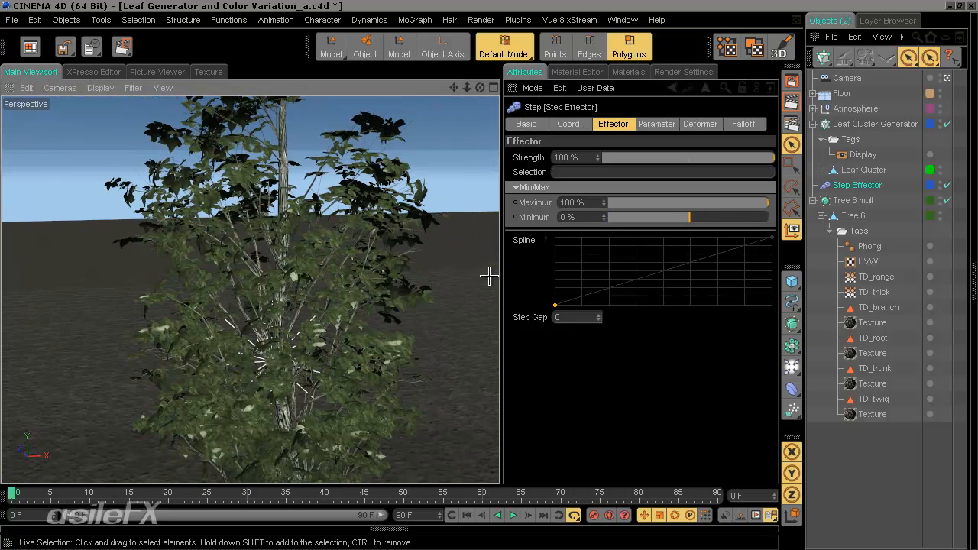
pyautogui.middleClick(513, 88)
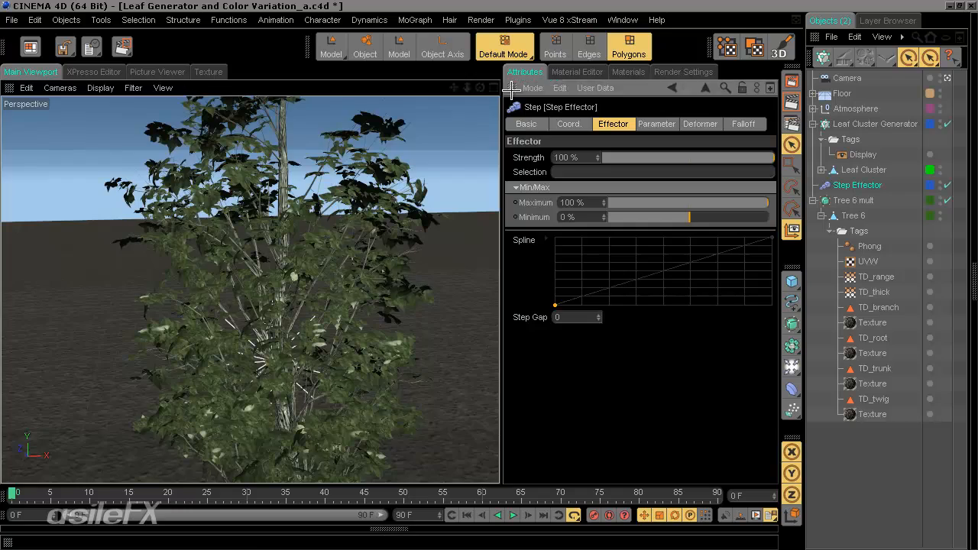
pyautogui.keyDown('alt'); pyautogui.moveTo(610, 317); pyautogui.dragTo(486, 271); pyautogui.keyUp('alt')
pyautogui.scroll(-3, 588, 321)
pyautogui.keyDown('alt'); pyautogui.moveTo(578, 323); pyautogui.dragTo(489, 267); pyautogui.keyUp('alt')
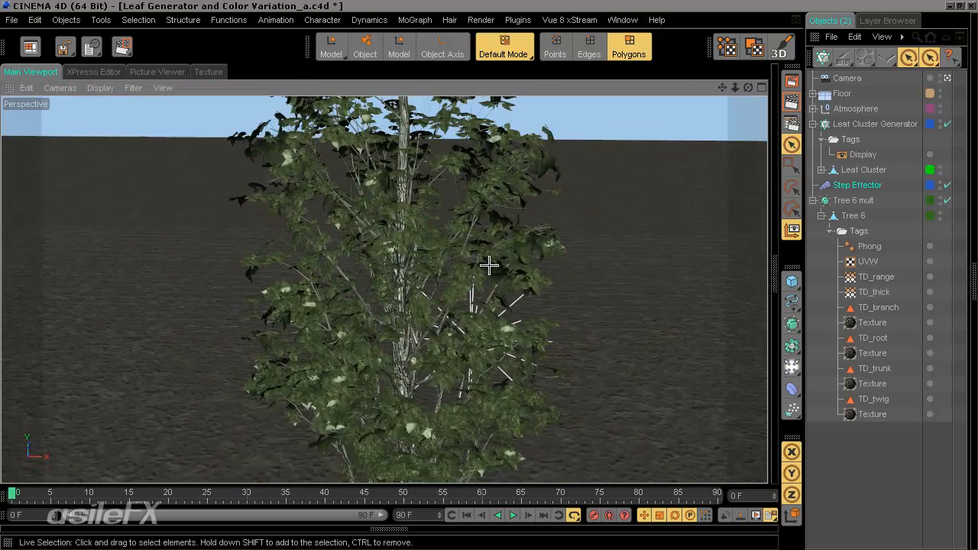
pyautogui.click(792, 81)
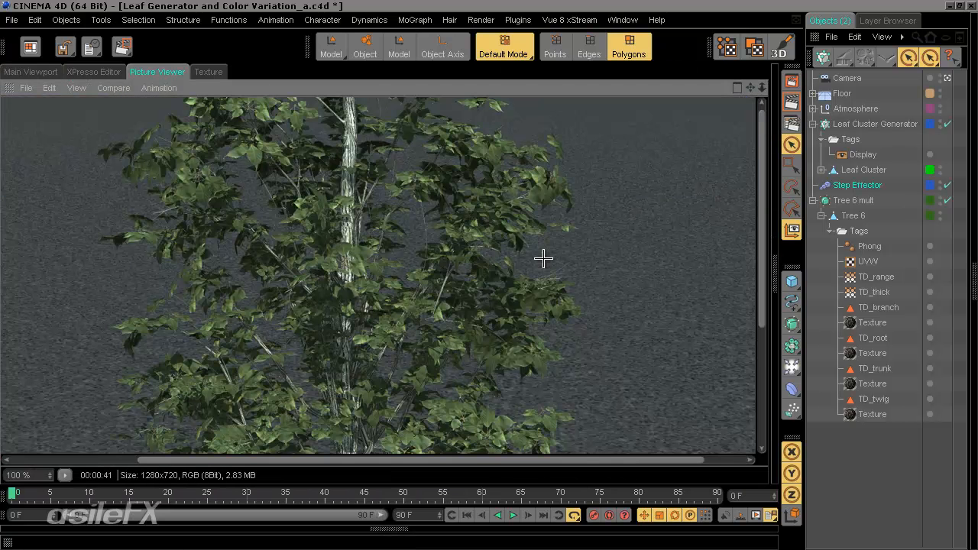
pyautogui.moveTo(491, 289); pyautogui.dragTo(499, 114)
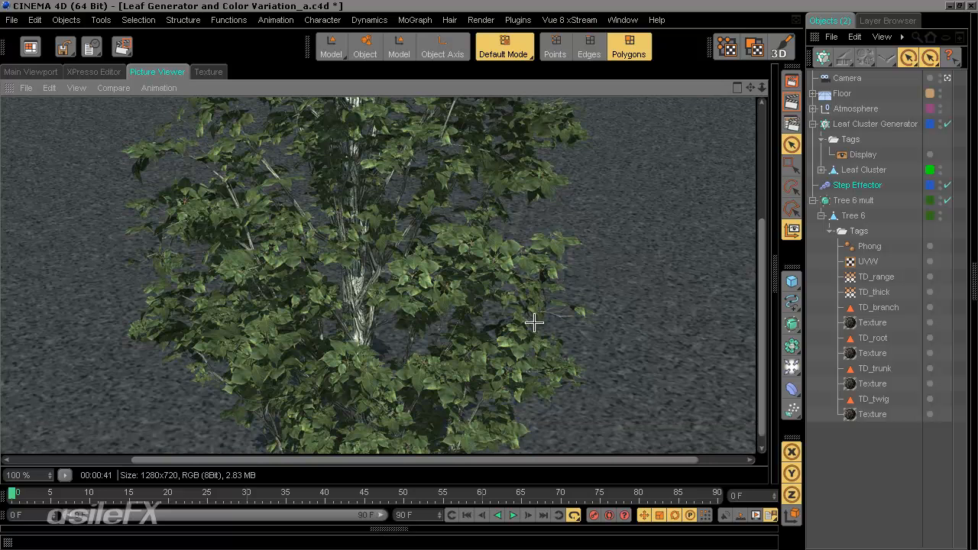
pyautogui.scroll(4, 464, 298)
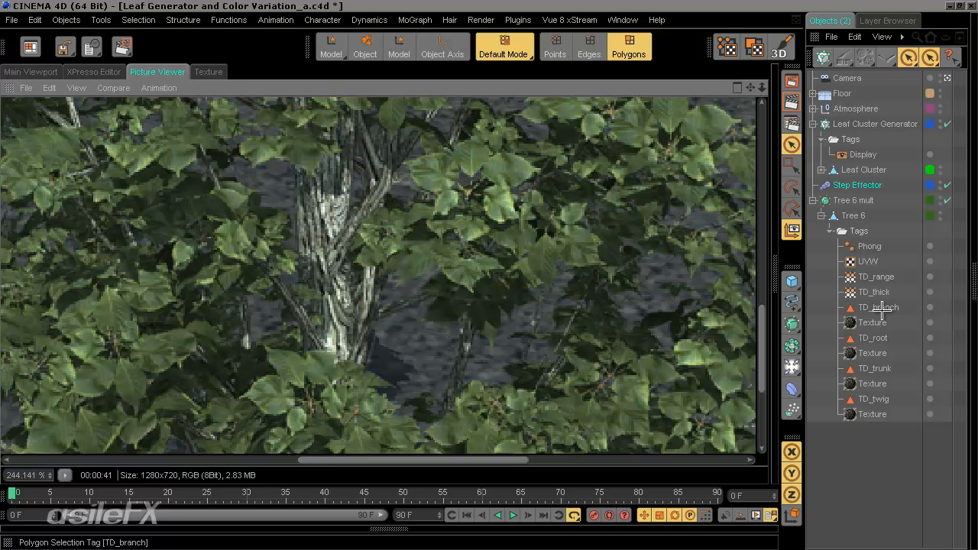
# - Move the Texture tag from the Leaf Cluster object to the Leaf Cluster Generator in the perspective scene
pyautogui.click(822, 169)
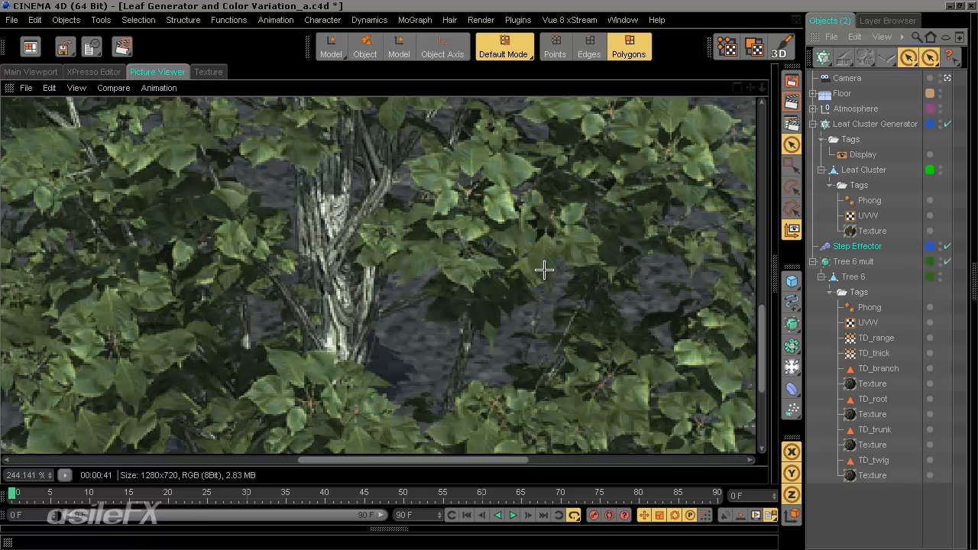
pyautogui.click(863, 170)
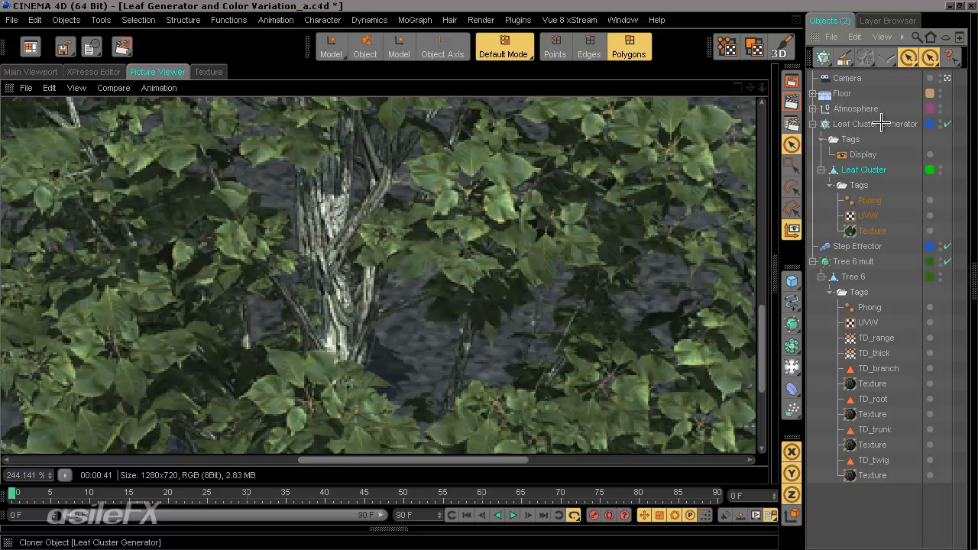
pyautogui.click(873, 233)
pyautogui.scroll(-1, 484, 243)
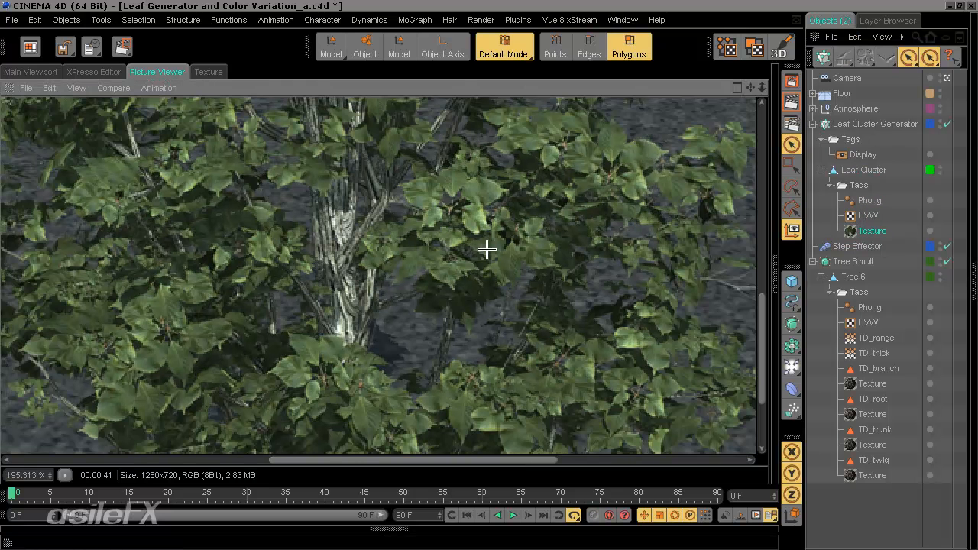
pyautogui.click(43, 72)
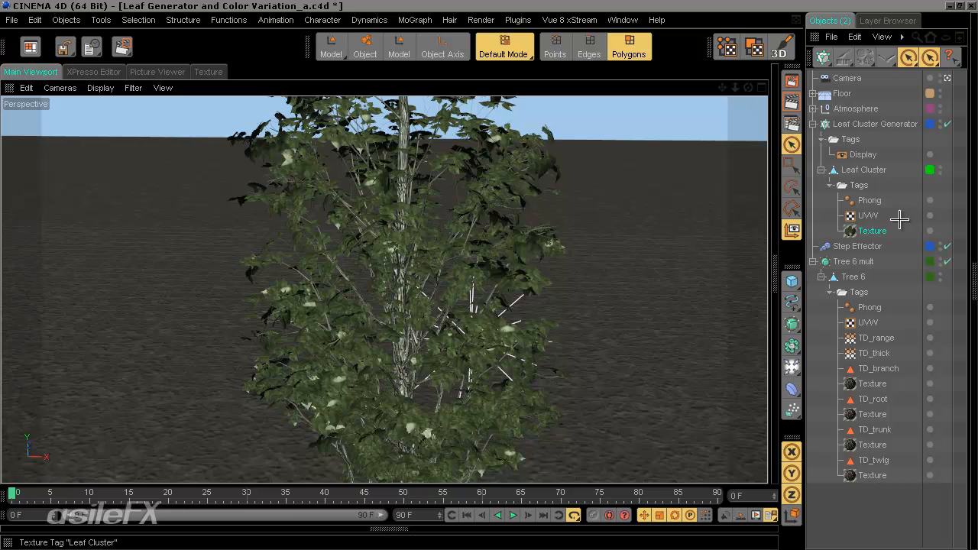
pyautogui.scroll(2, 457, 292)
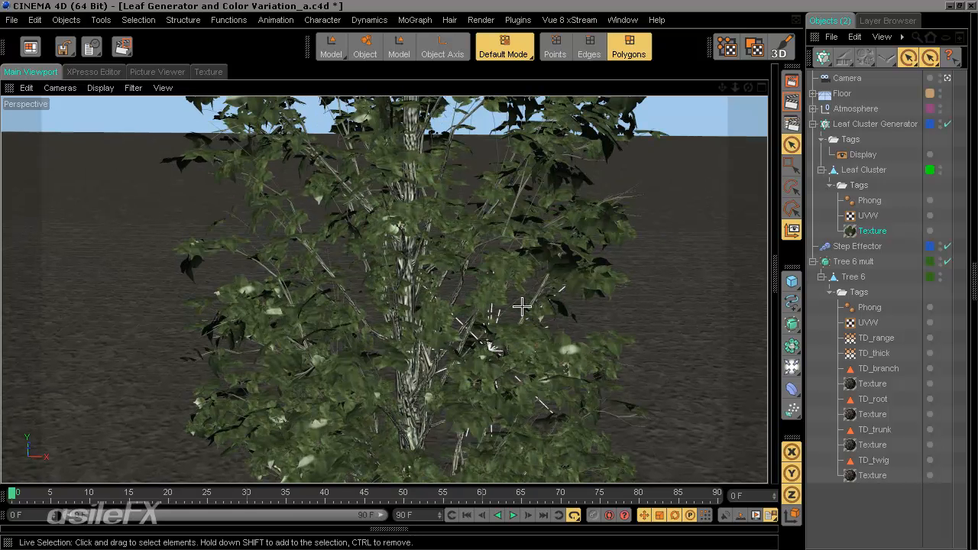
pyautogui.moveTo(874, 230); pyautogui.dragTo(868, 120)
pyautogui.moveTo(843, 123); pyautogui.dragTo(850, 147)
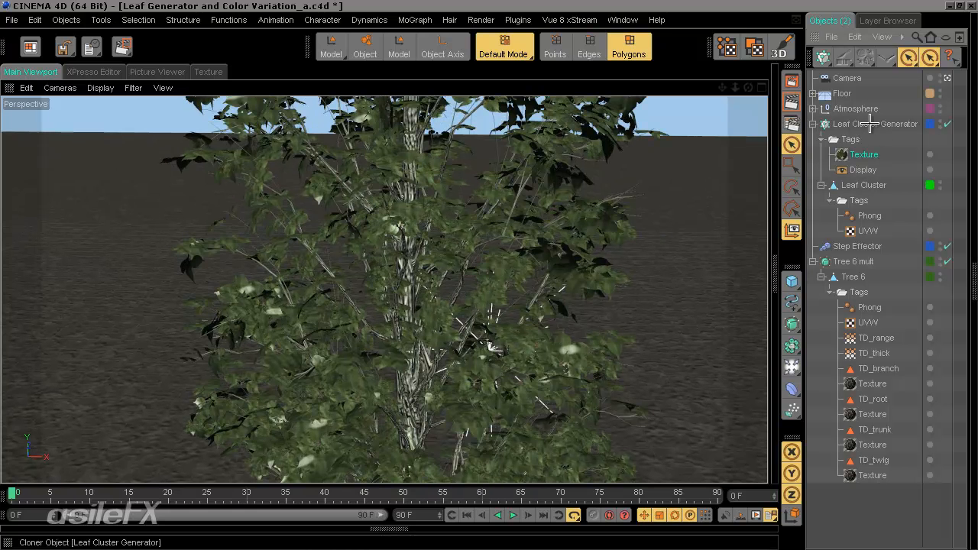
# - Unfold the full object manager and select the generator's Texture tag and the Leaf Cluster object
pyautogui.click(872, 124)
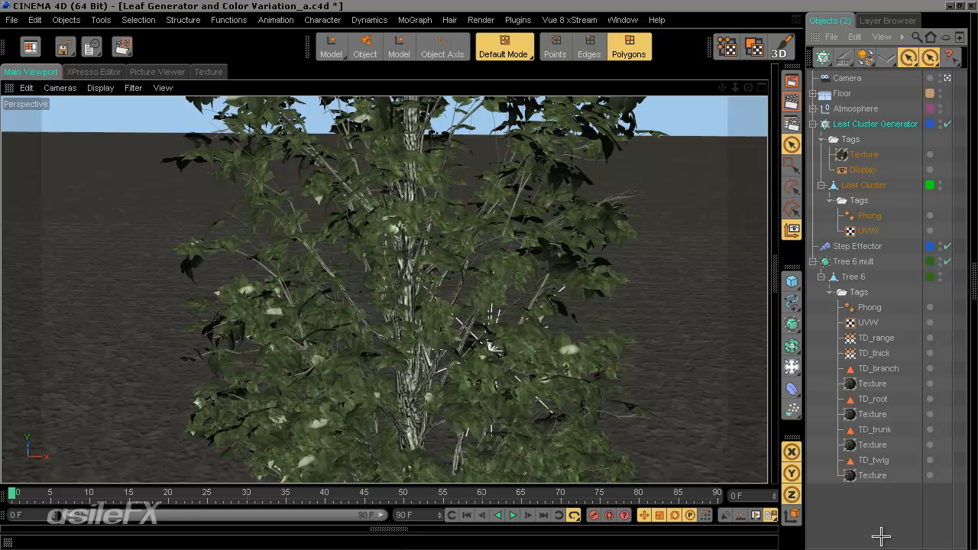
pyautogui.click(974, 280)
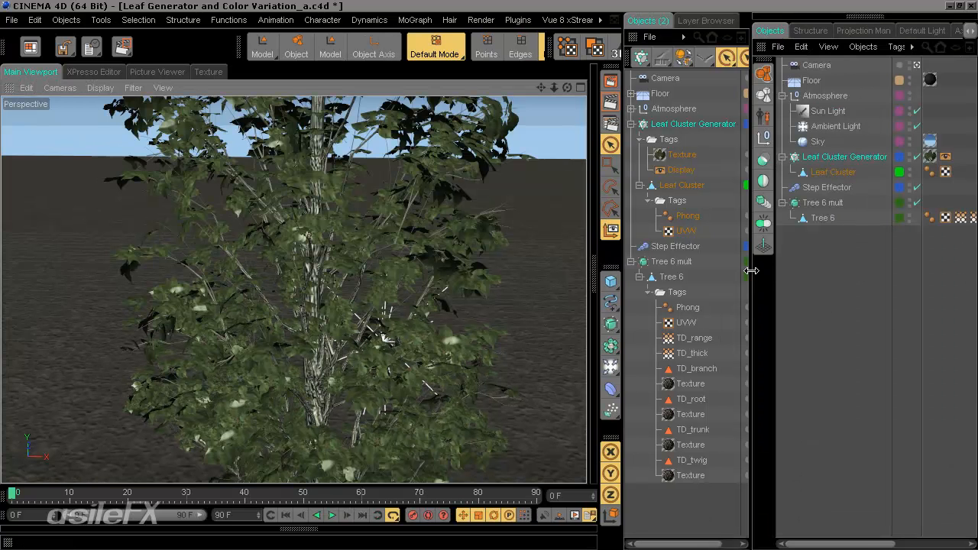
pyautogui.moveTo(752, 270)
pyautogui.mouseDown()
pyautogui.moveTo(733, 269)
pyautogui.moveTo(745, 269)
pyautogui.mouseUp()
pyautogui.click(925, 156)
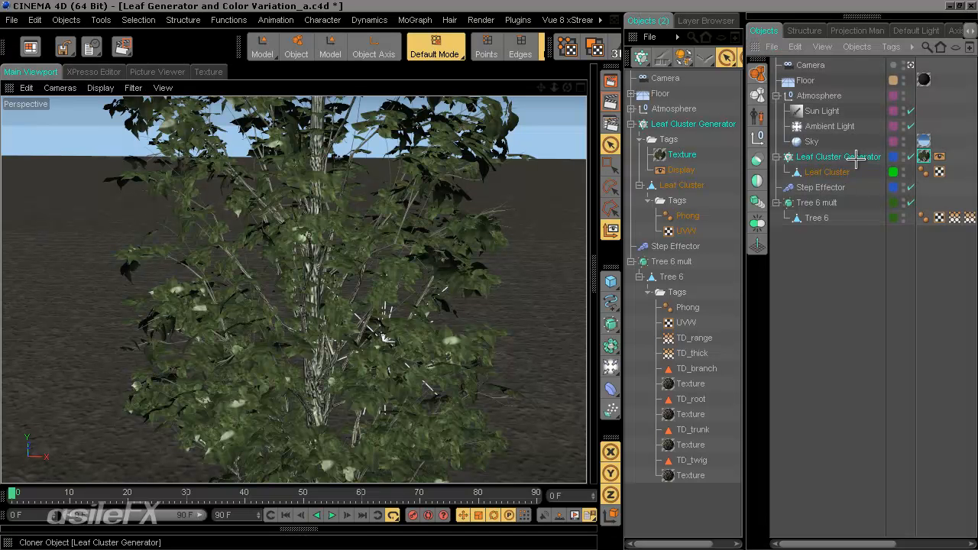
pyautogui.click(834, 172)
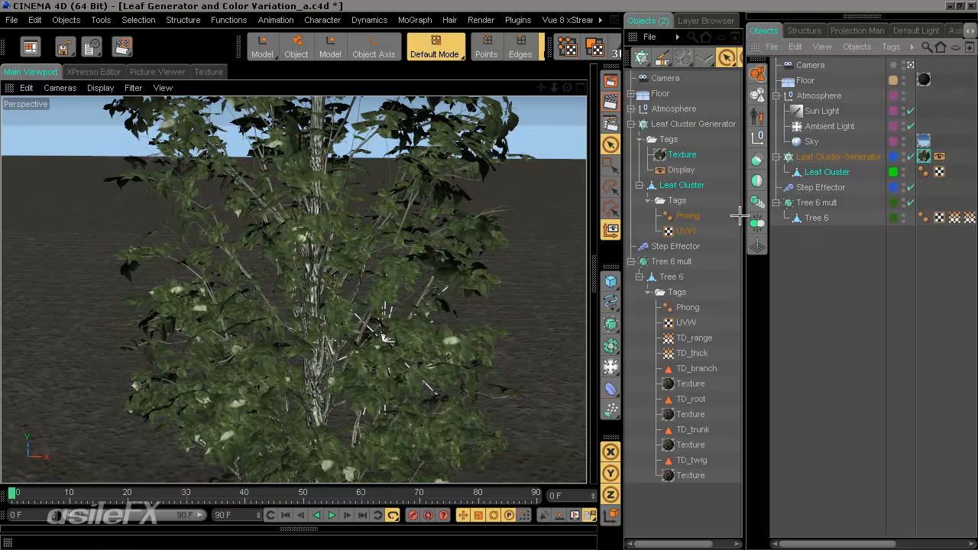
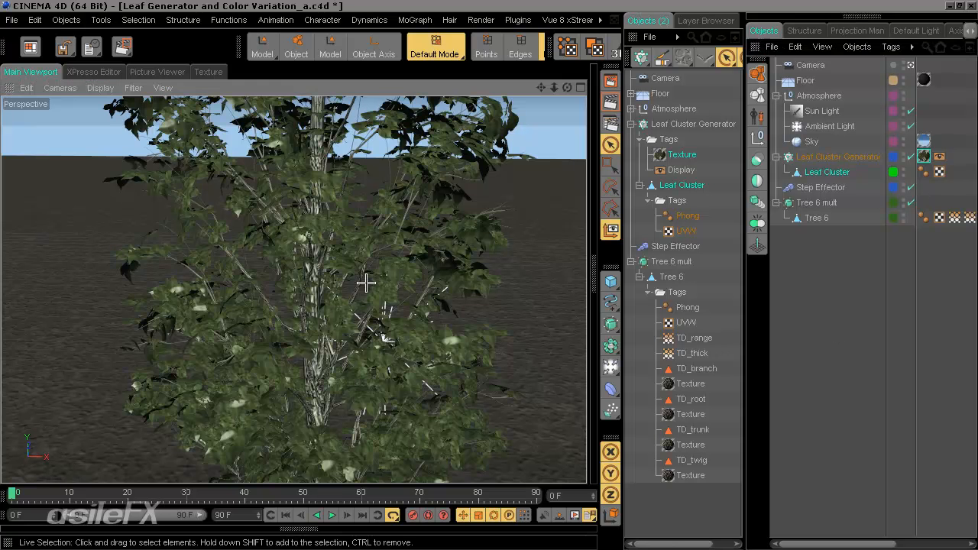
pyautogui.scroll(6, 492, 279)
pyautogui.scroll(-4, 489, 271)
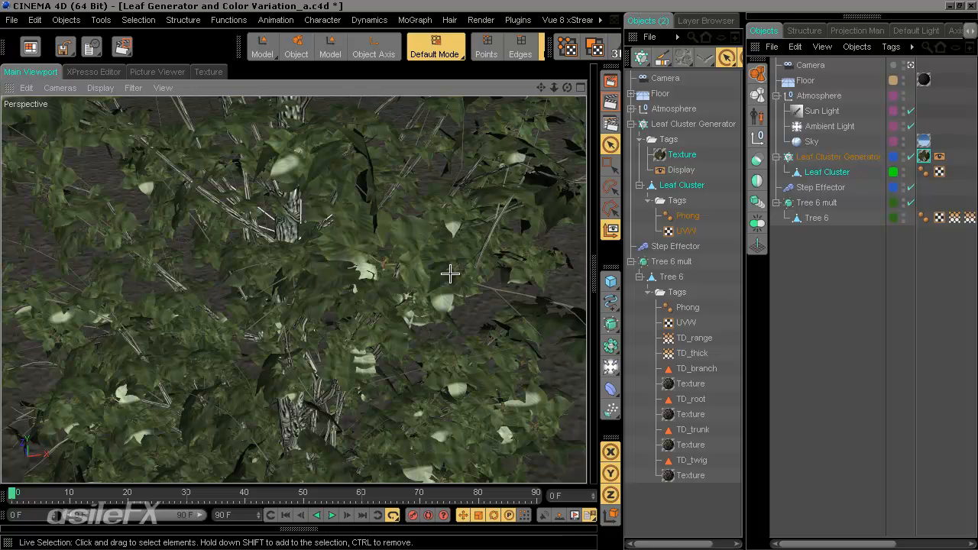
# - Fold away the full object manager, unfold the attributes area beside the viewport and show the scene's materials
pyautogui.moveTo(480, 305)
pyautogui.keyDown('alt'); pyautogui.mouseDown()
pyautogui.moveTo(485, 271)
pyautogui.moveTo(480, 305)
pyautogui.mouseUp(); pyautogui.keyUp('alt')
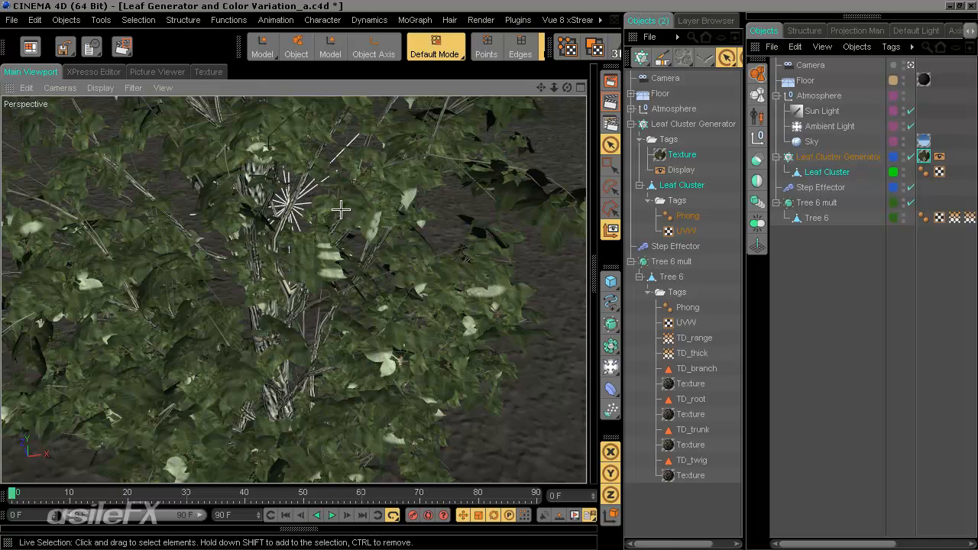
pyautogui.keyDown('alt'); pyautogui.moveTo(450, 278); pyautogui.dragTo(490, 275); pyautogui.keyUp('alt')
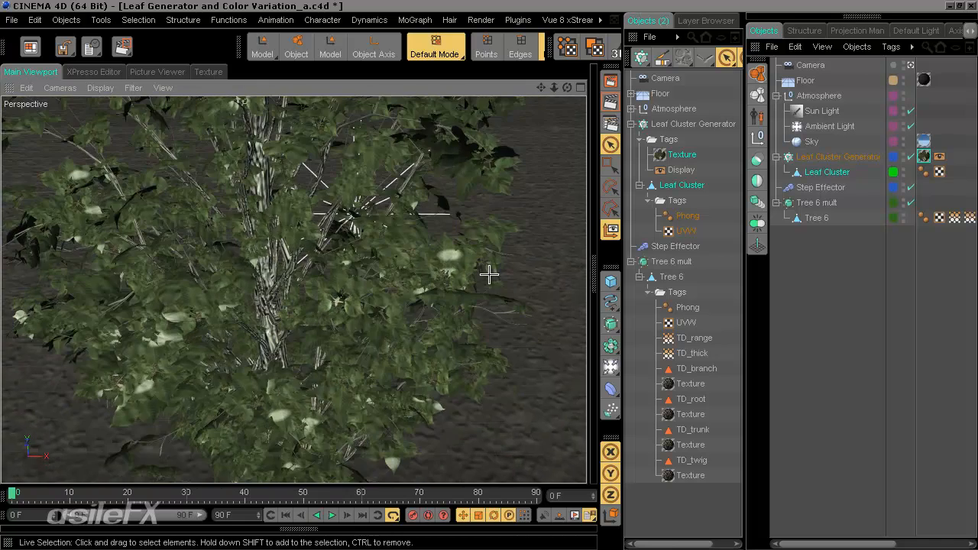
pyautogui.scroll(2, 471, 347)
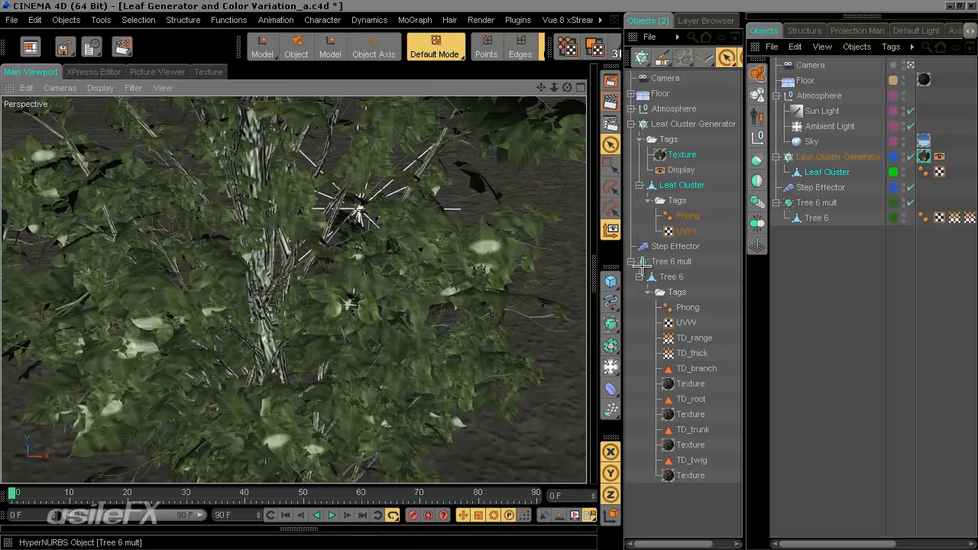
pyautogui.click(592, 281)
pyautogui.click(615, 295)
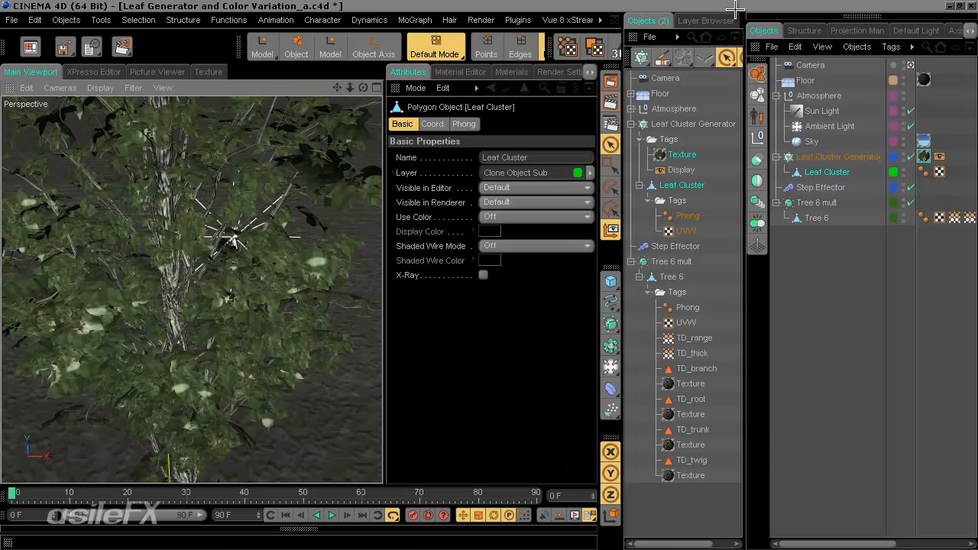
pyautogui.click(755, 48)
pyautogui.click(629, 72)
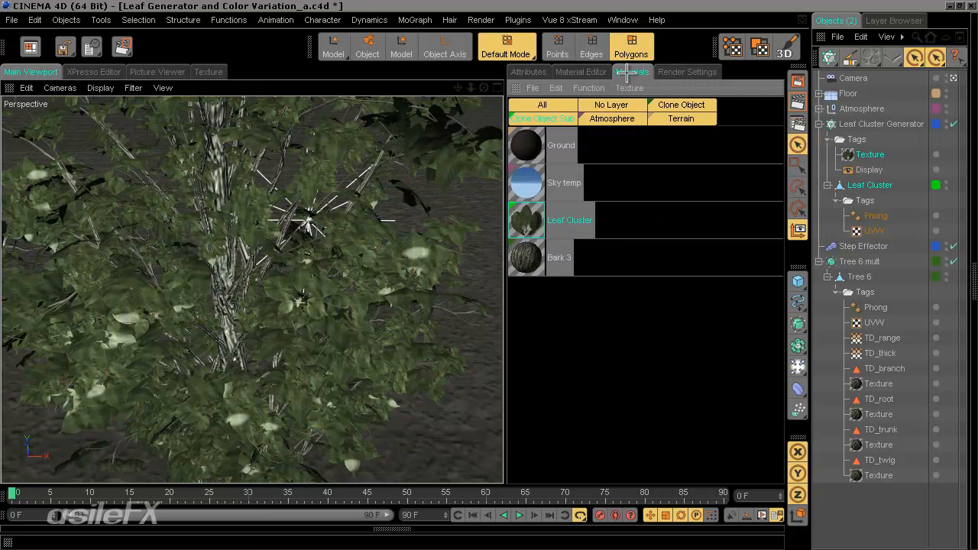
# - In the Leaf Cluster material's Color channel, copy the Cluster_003_Color_03.tif texture from the Projector in the Fusion shader's Base Channel
pyautogui.doubleClick(526, 220)
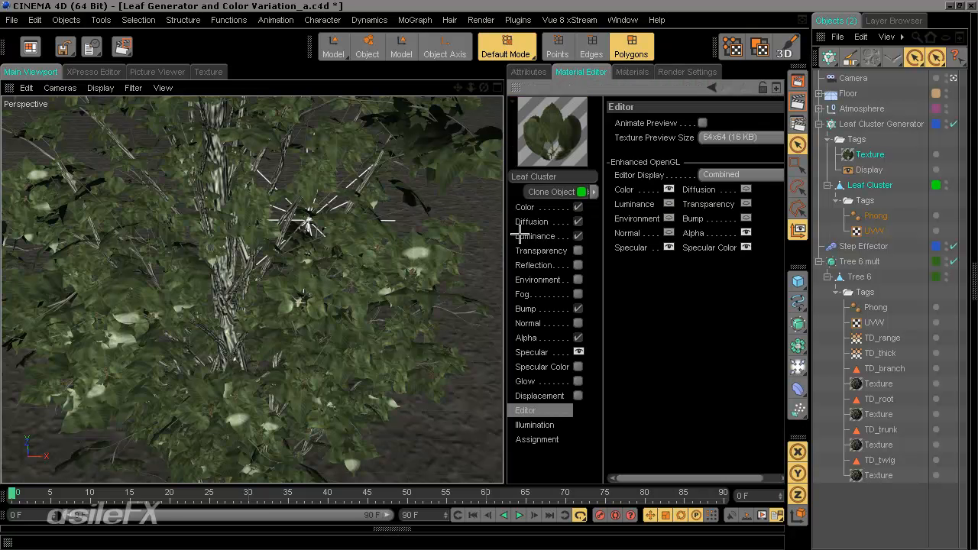
pyautogui.click(529, 208)
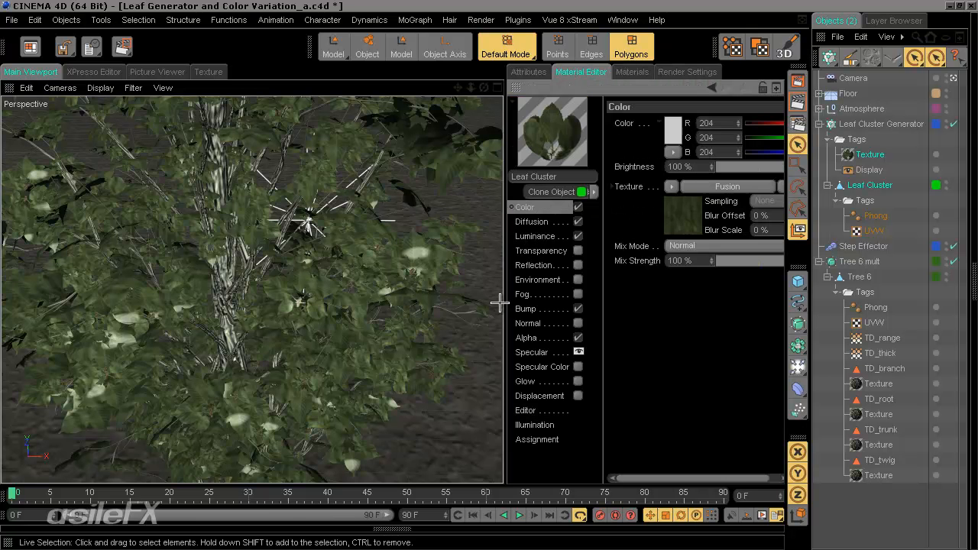
pyautogui.moveTo(499, 303); pyautogui.dragTo(430, 301)
pyautogui.click(626, 186)
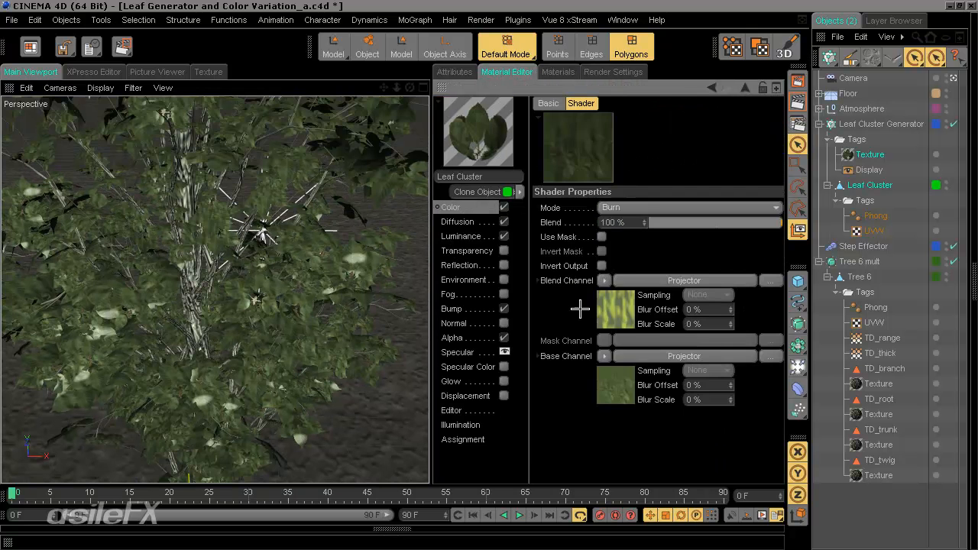
pyautogui.click(655, 354)
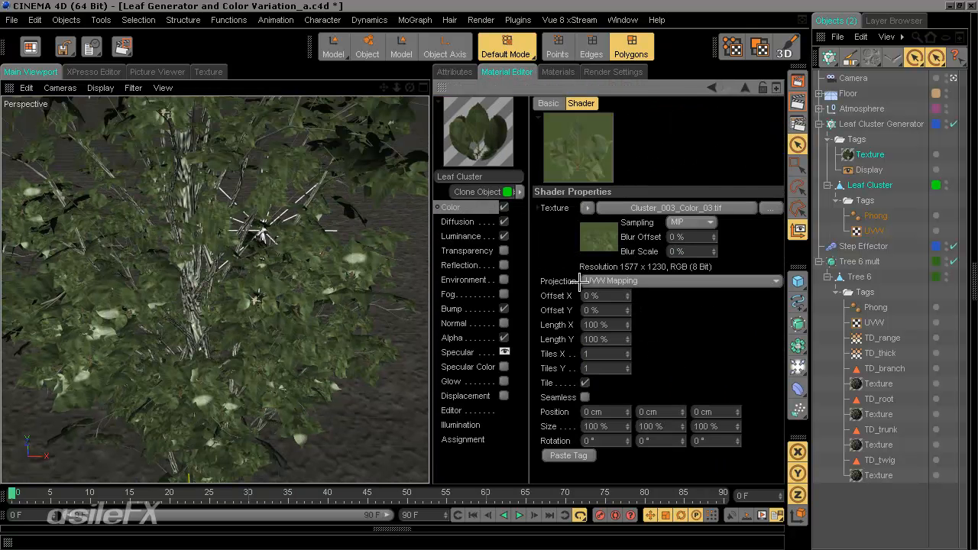
pyautogui.rightClick(558, 207)
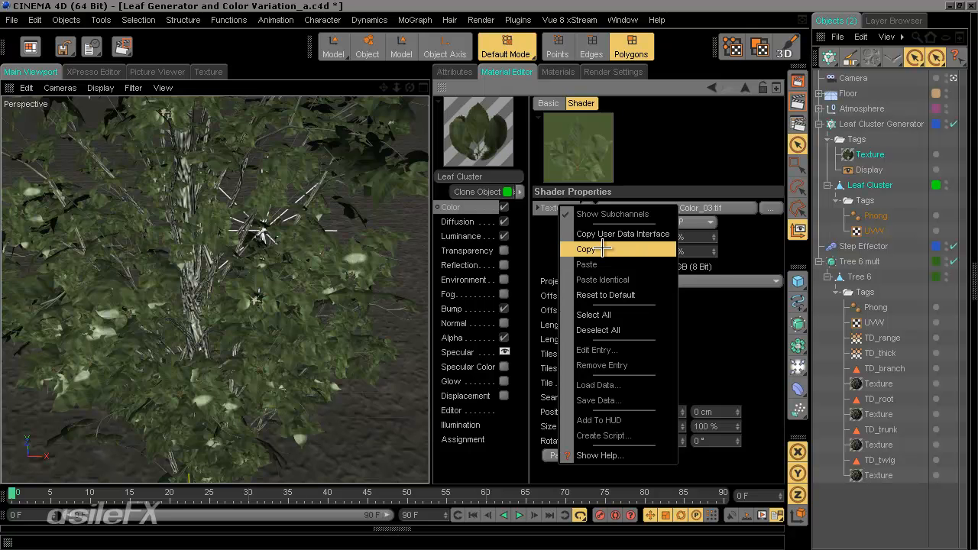
pyautogui.click(607, 248)
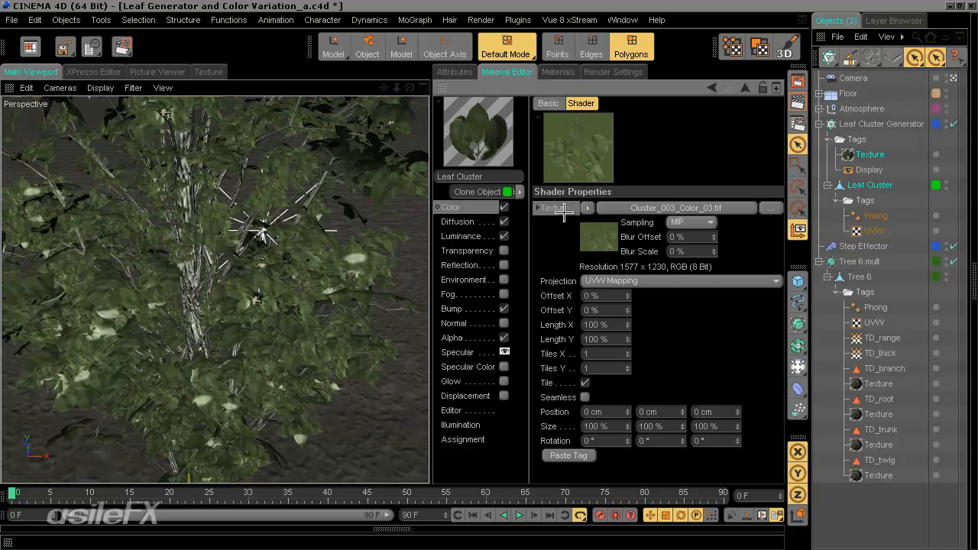
# - Replace the Fusion shader in the Leaf Cluster material's Color channel with the copied texture
pyautogui.click(474, 209)
pyautogui.rightClick(557, 187)
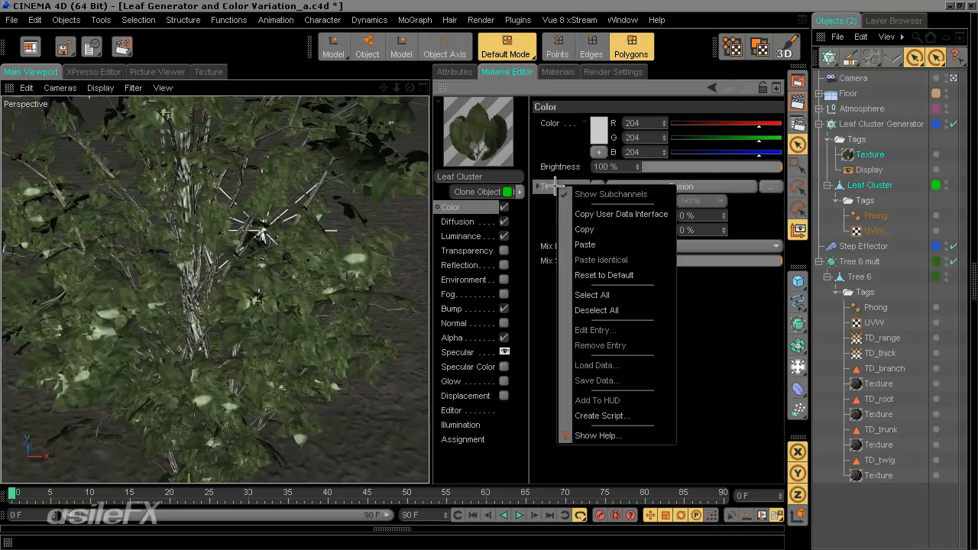
pyautogui.click(616, 243)
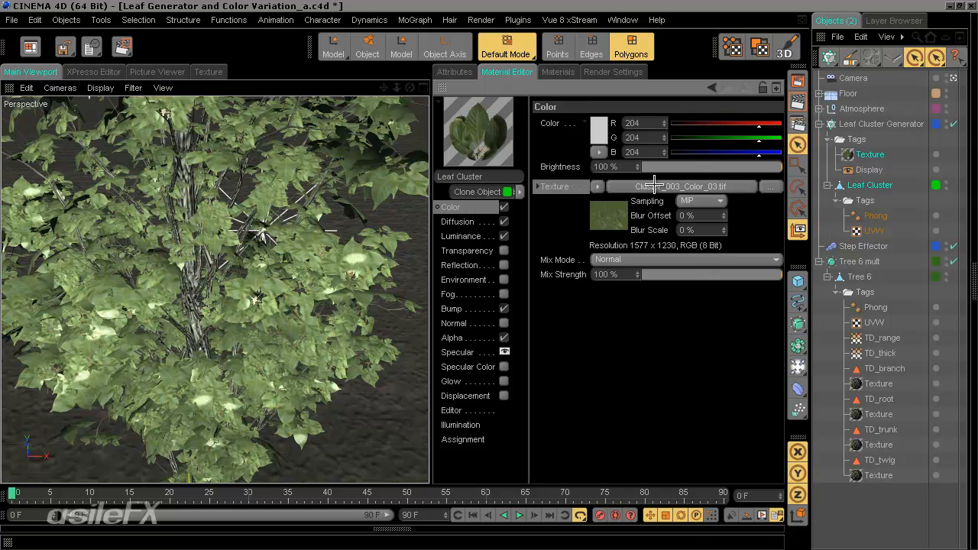
# - Wrap the Color channel's leaf texture in a new Fusion shader and open its properties at the Blend Channel
pyautogui.click(599, 188)
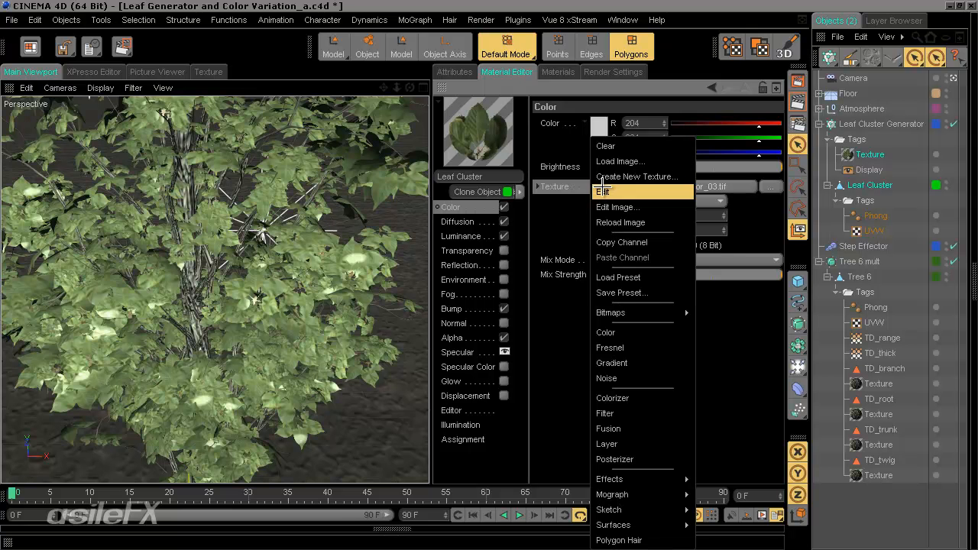
pyautogui.click(642, 429)
pyautogui.click(663, 190)
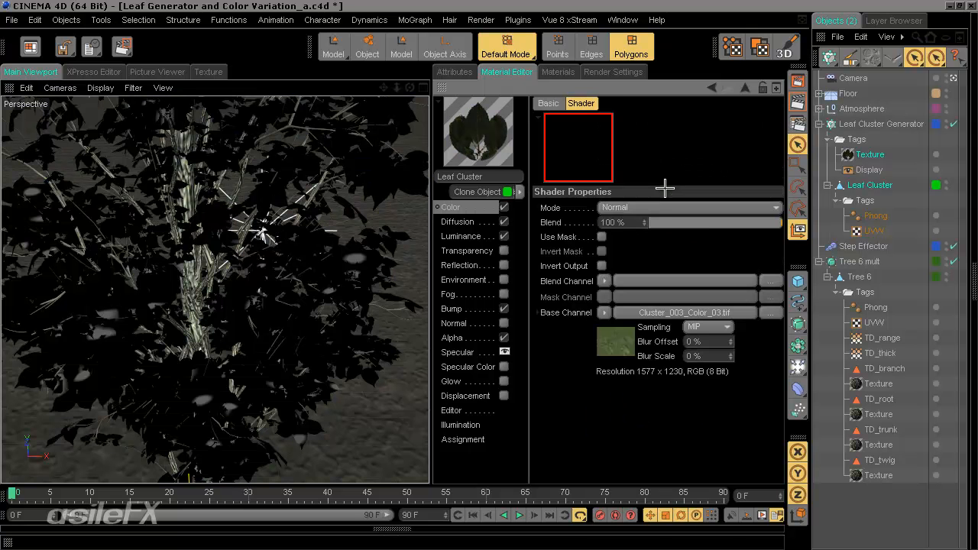
pyautogui.click(559, 313)
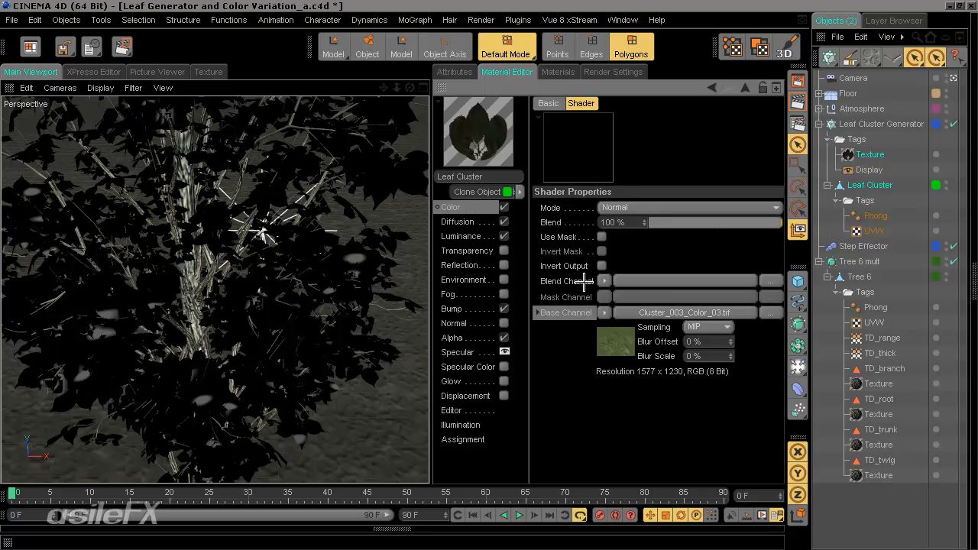
pyautogui.click(573, 281)
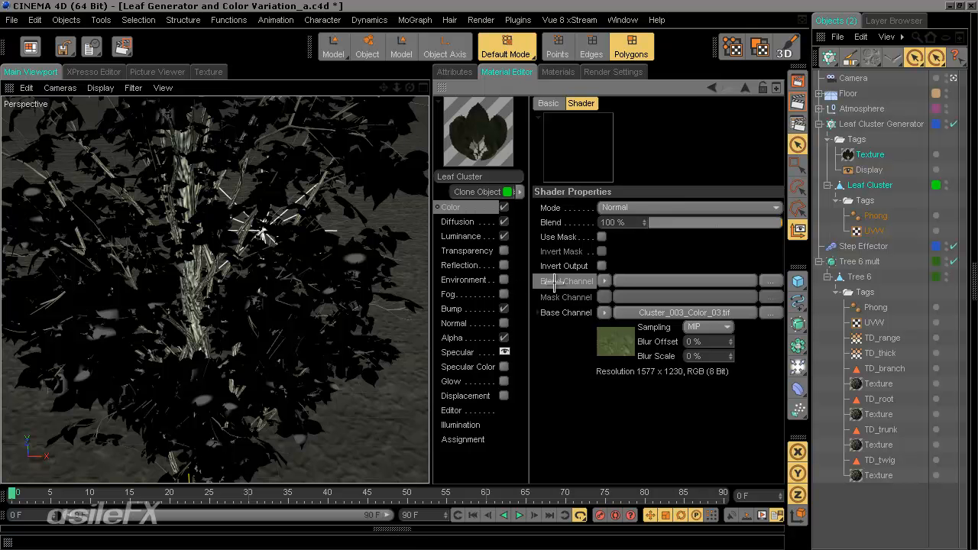
# - Load a Noise shader into the Fusion shader's Blend Channel and open its properties
pyautogui.click(605, 281)
pyautogui.click(622, 379)
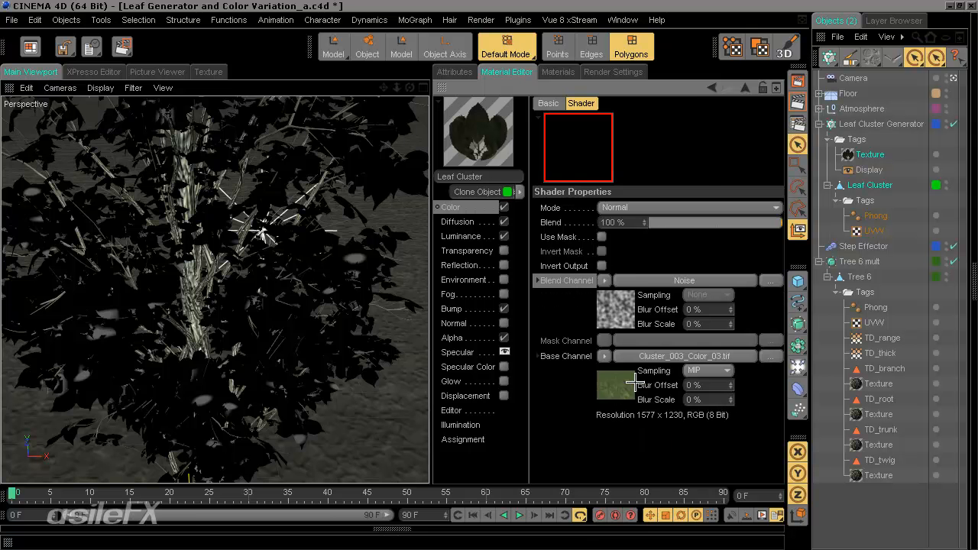
pyautogui.click(656, 280)
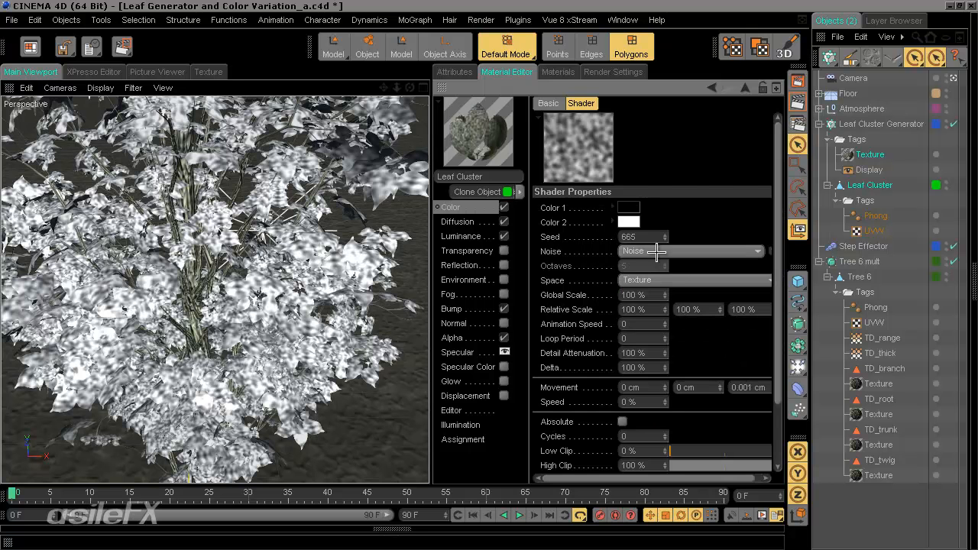
# - Set the Noise shader's Color 1 to a dark muted green and Color 2 to a muted yellow
pyautogui.click(626, 206)
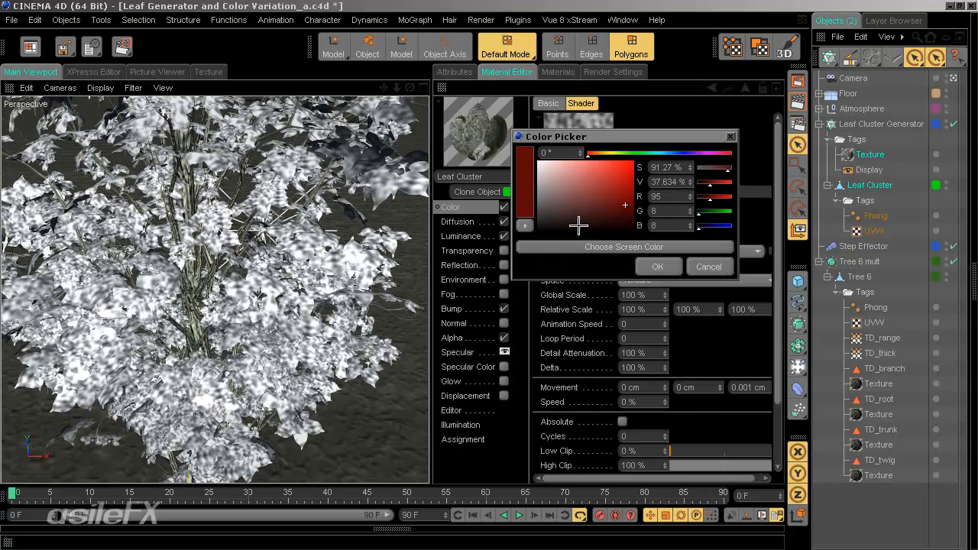
pyautogui.click(620, 152)
pyautogui.moveTo(585, 190); pyautogui.dragTo(572, 219)
pyautogui.click(657, 267)
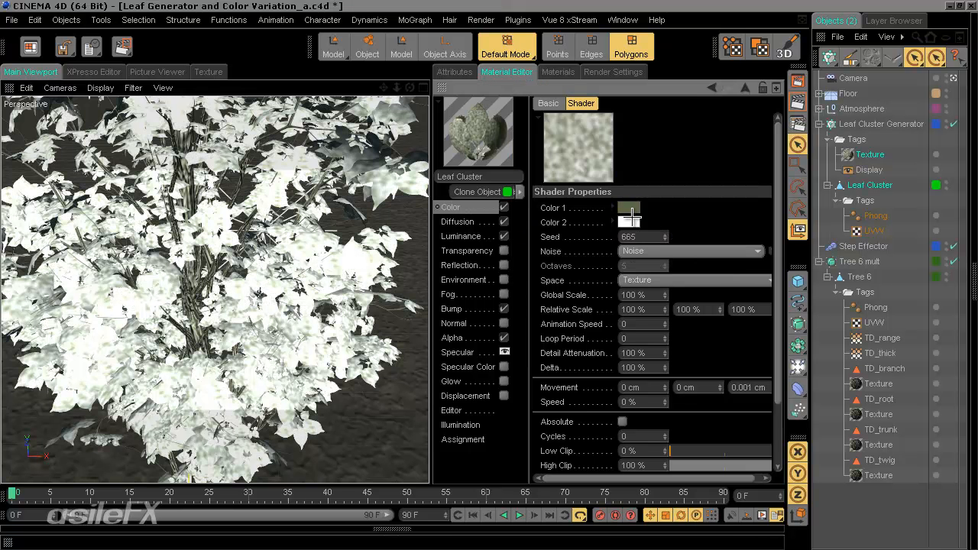
pyautogui.click(628, 208)
pyautogui.click(623, 170)
pyautogui.moveTo(610, 190); pyautogui.dragTo(589, 214)
pyautogui.click(664, 284)
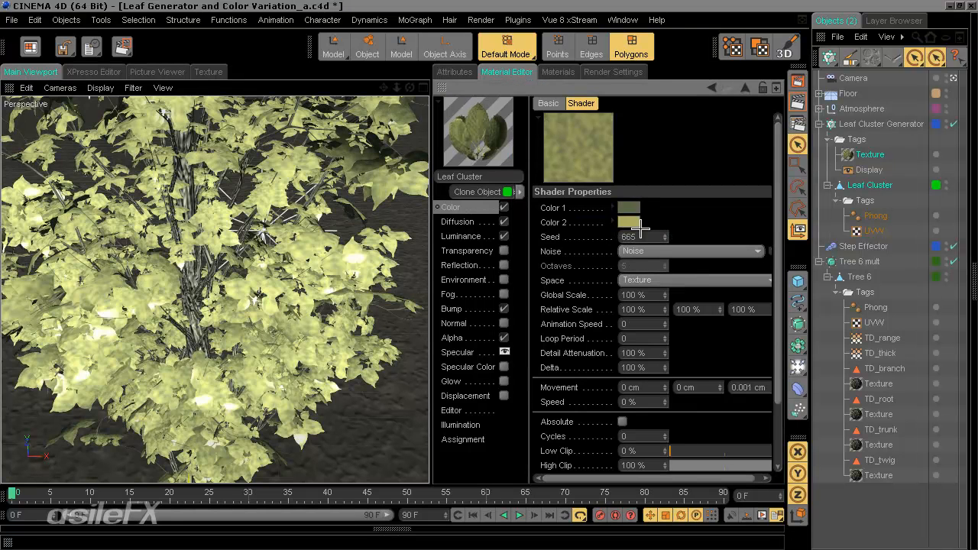
# - Set the Noise shader's Contrast to 60 % and its Space to World
pyautogui.scroll(-4, 731, 446)
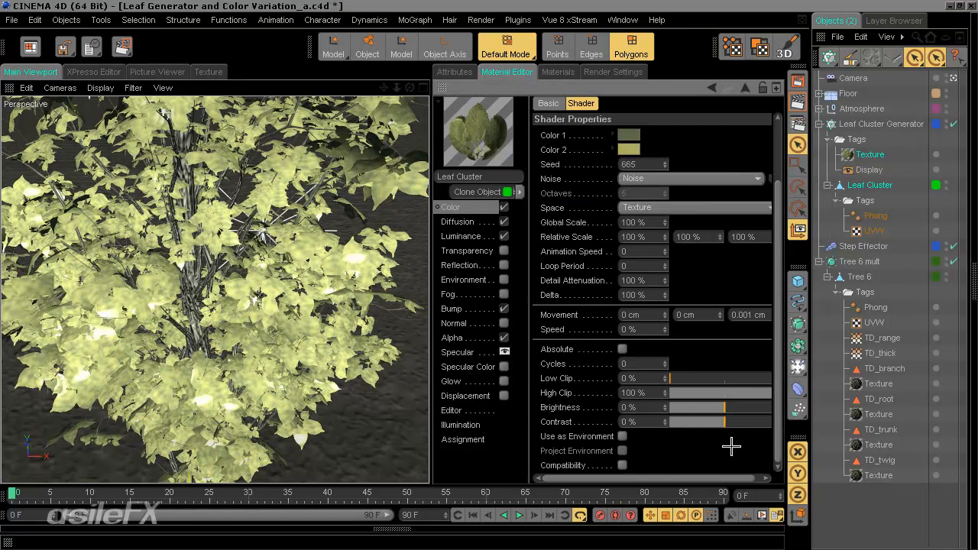
pyautogui.click(759, 422)
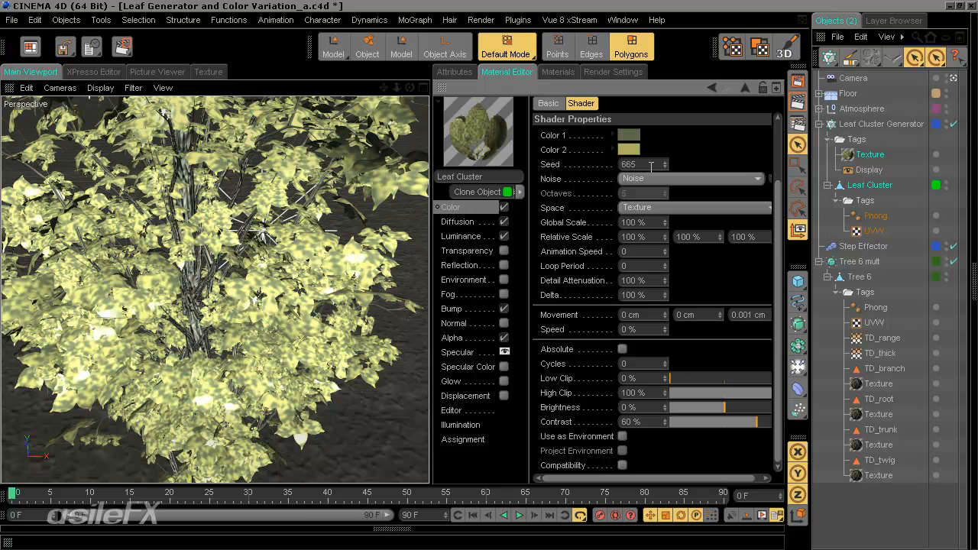
pyautogui.click(640, 207)
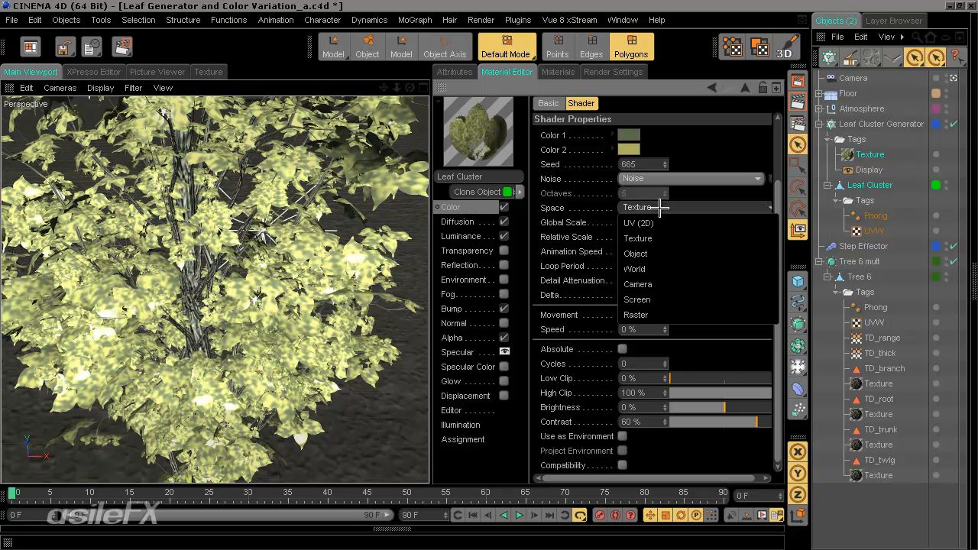
pyautogui.click(660, 268)
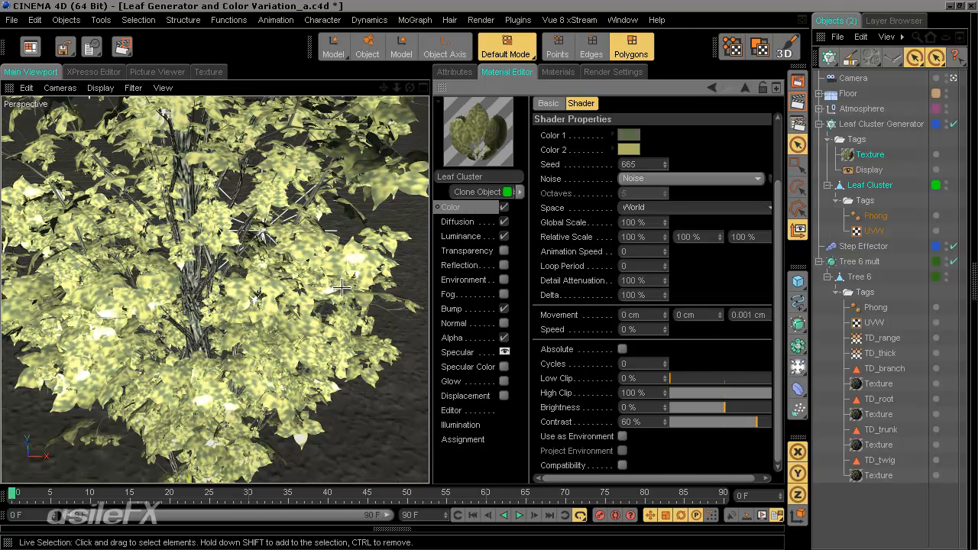
# - Try the Noise shader's Global Scale at 50 %, and settle on 150 %
pyautogui.scroll(3, 777, 229)
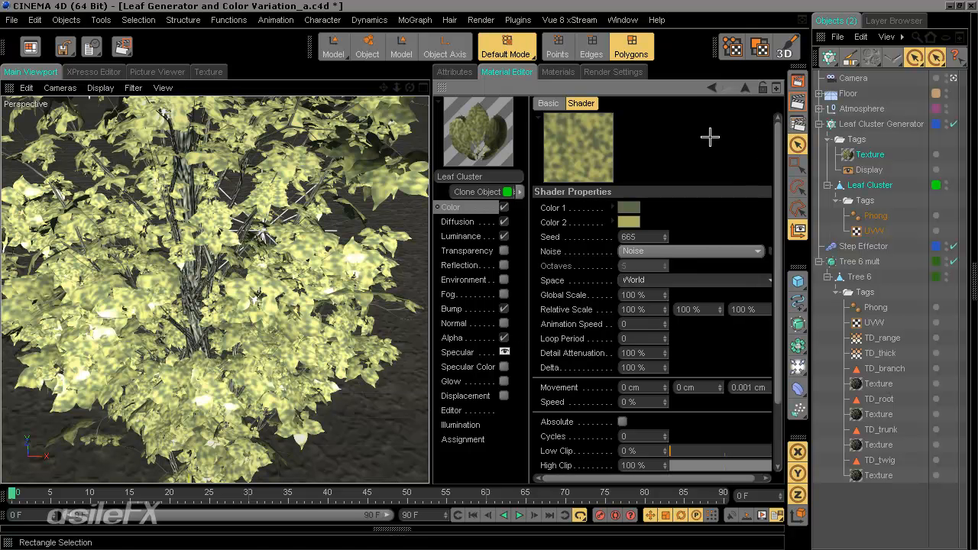
pyautogui.click(627, 296)
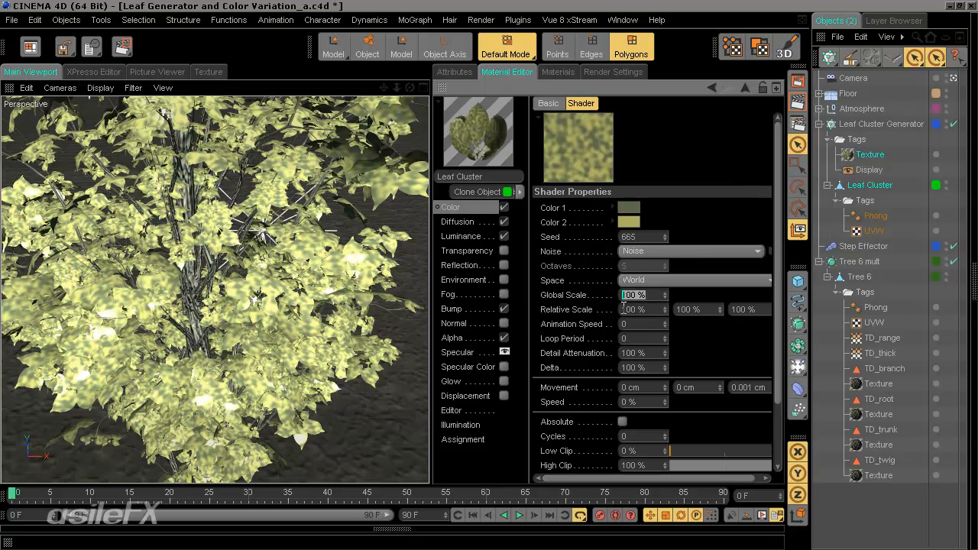
pyautogui.write('50')
pyautogui.press('Return')
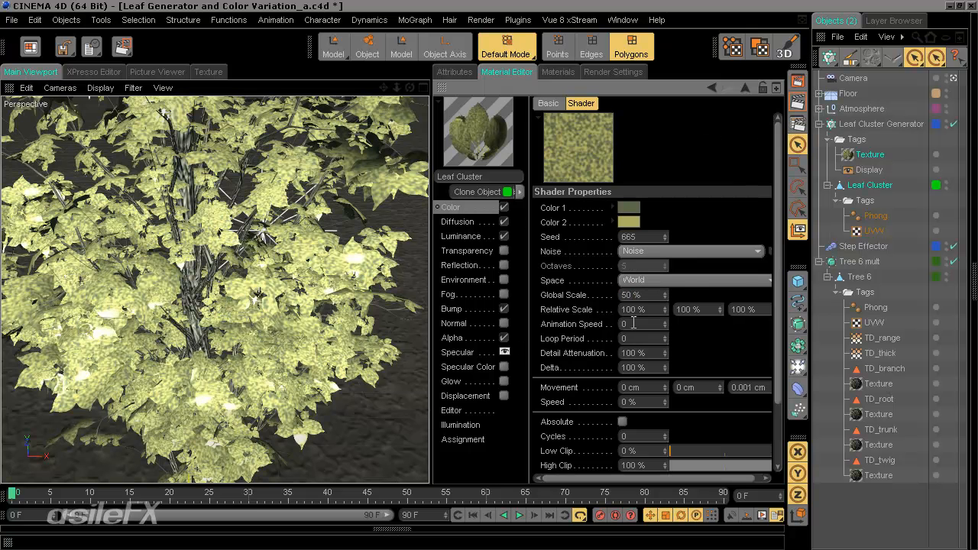
pyautogui.click(645, 298)
pyautogui.press('Return')
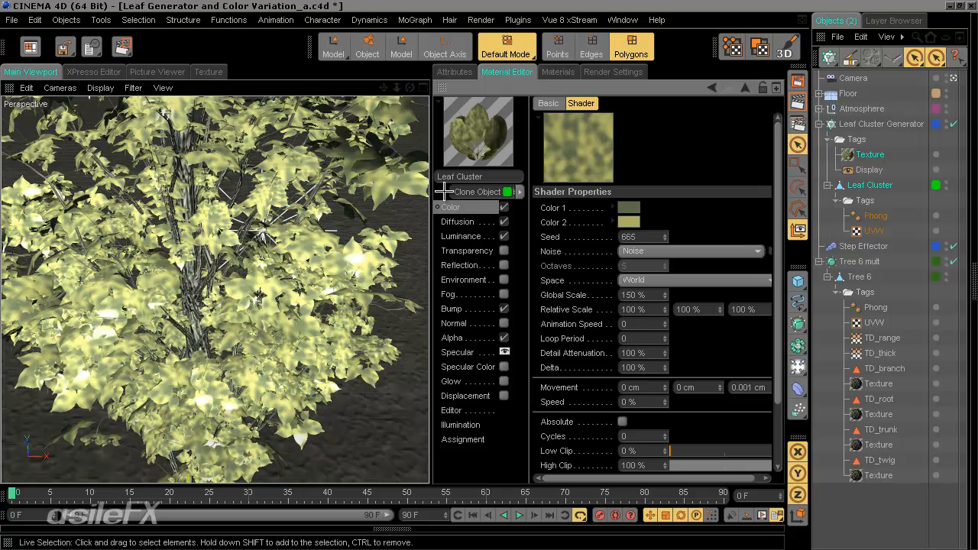
# - Wrap the Noise in the Fusion shader's Blend Channel in a Projector effect
pyautogui.click(481, 206)
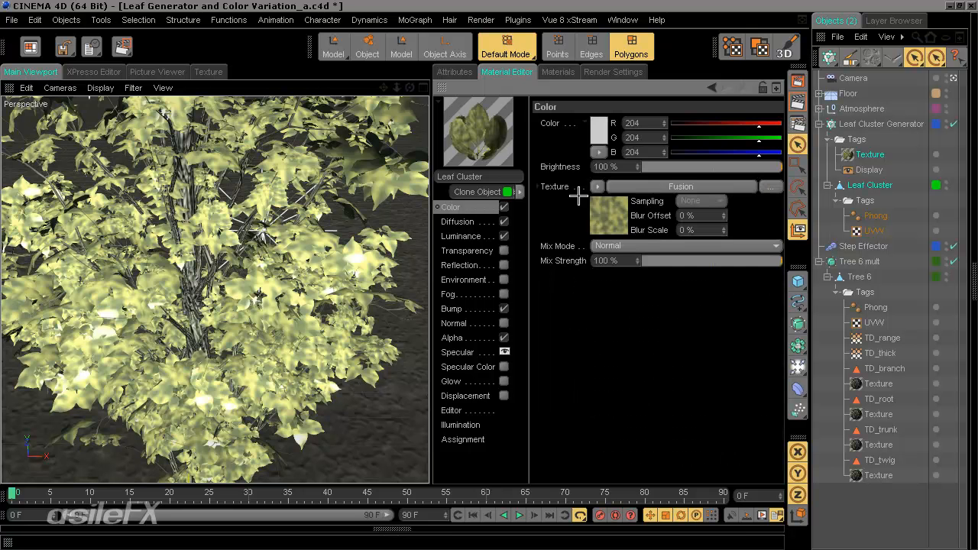
pyautogui.click(626, 187)
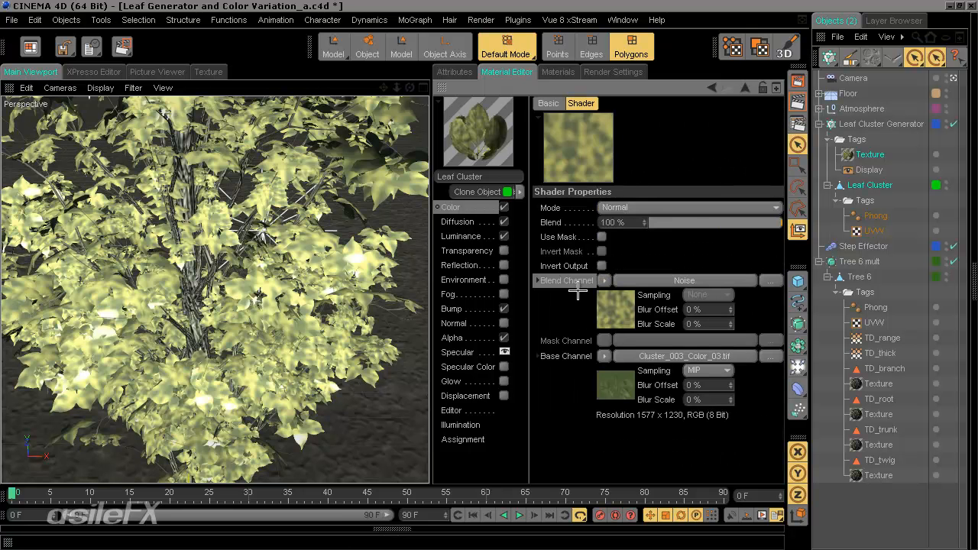
pyautogui.click(604, 281)
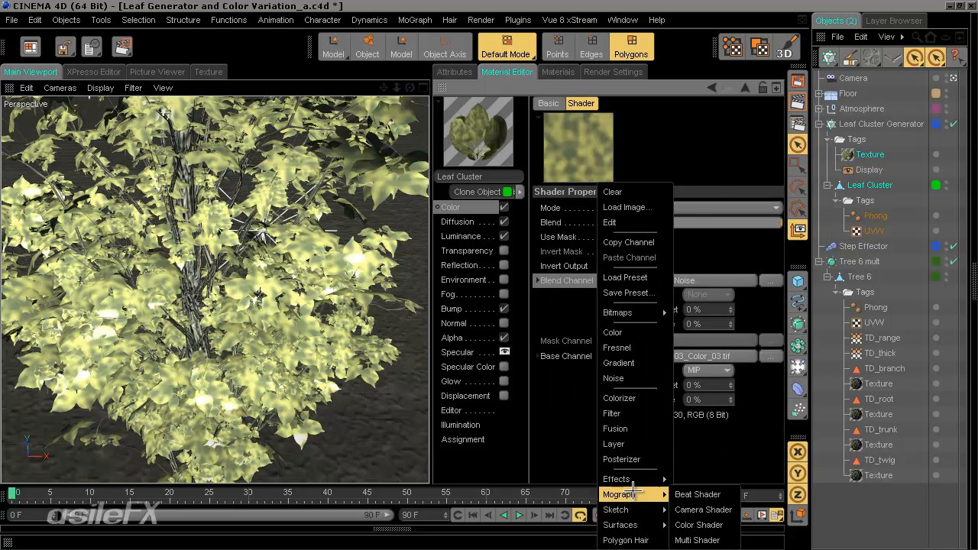
pyautogui.moveTo(622, 479)
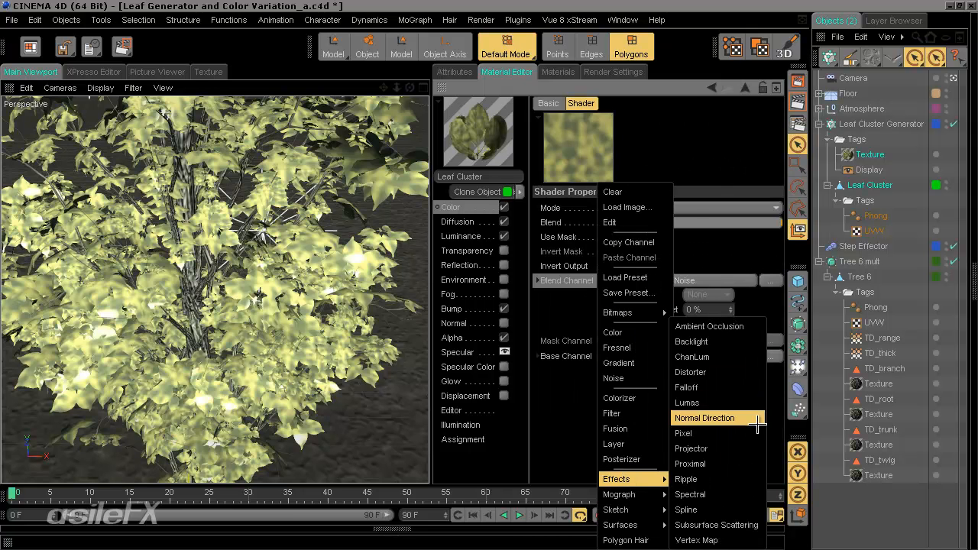
pyautogui.click(742, 449)
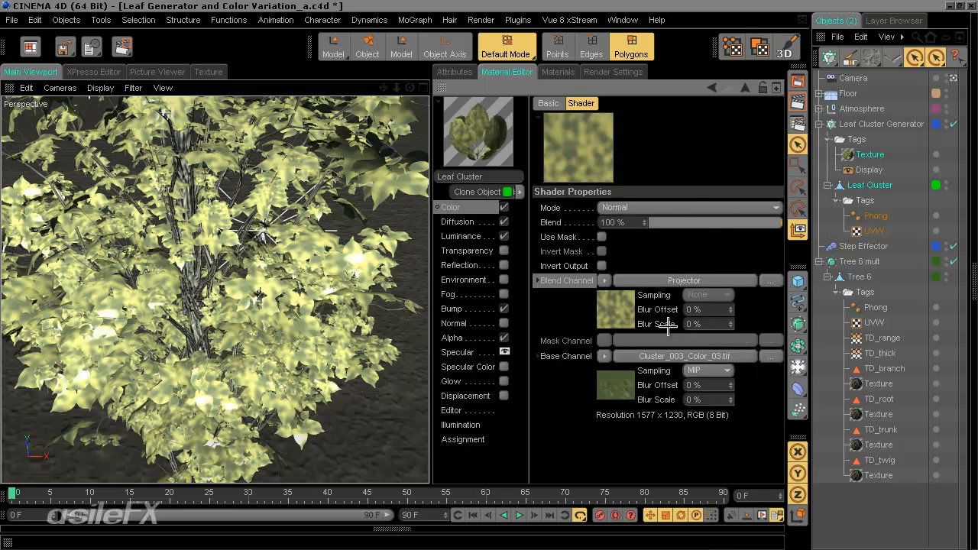
# - Inspect the Projector shader's projection types and examine the noise pattern on the leaf clusters up close
pyautogui.click(669, 280)
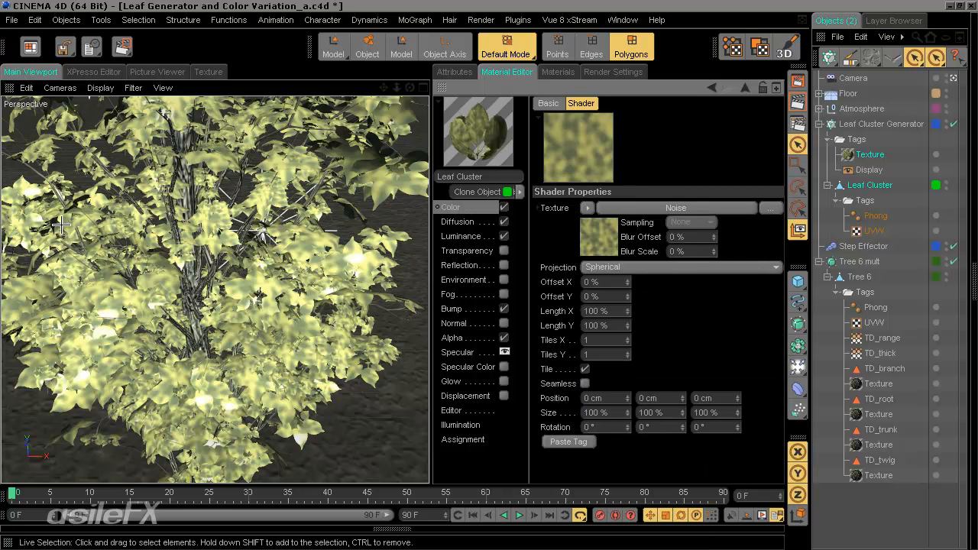
pyautogui.keyDown('alt'); pyautogui.moveTo(223, 325); pyautogui.dragTo(241, 328); pyautogui.keyUp('alt')
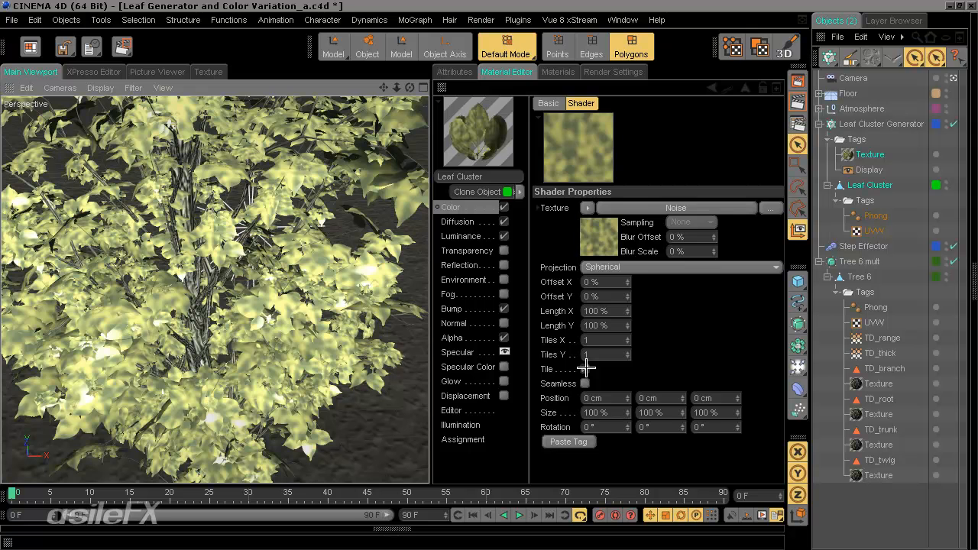
pyautogui.click(621, 268)
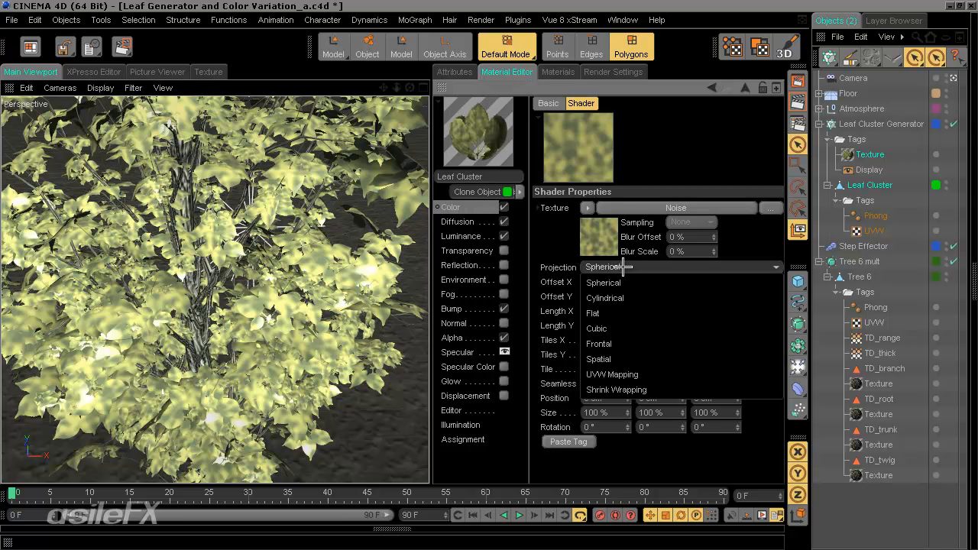
pyautogui.click(563, 254)
pyautogui.scroll(6, 428, 277)
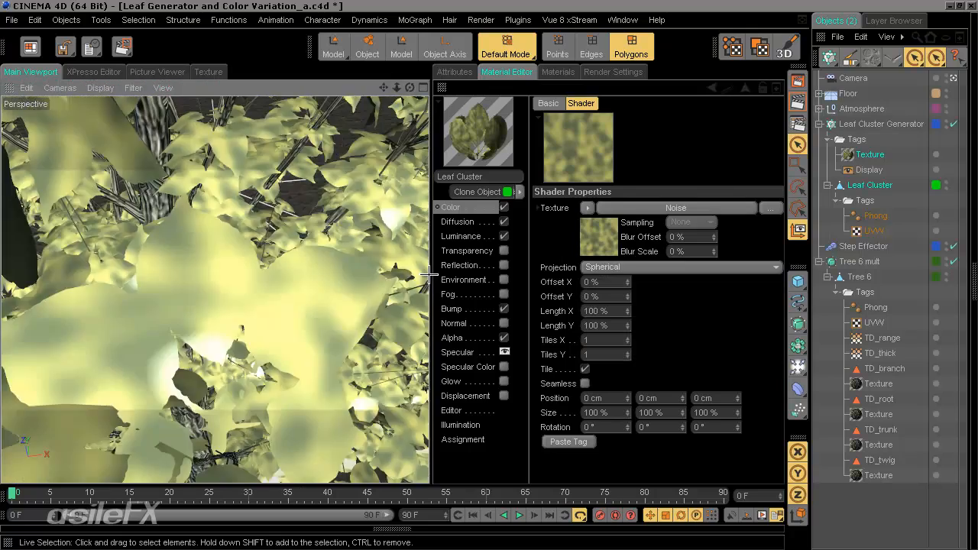
pyautogui.scroll(-6, 429, 274)
pyautogui.scroll(3, 428, 271)
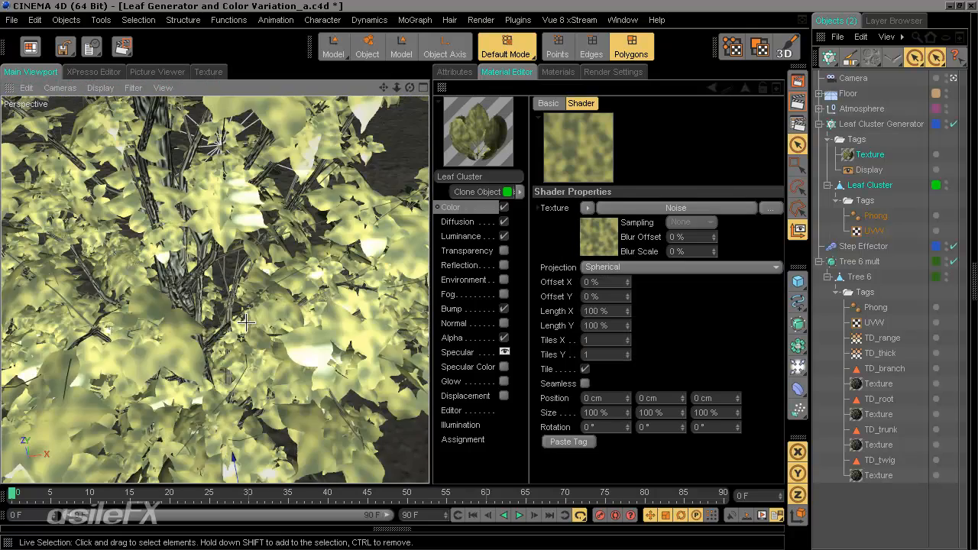
# - Enable Use as Environment and Project Environment for the Noise shader inside the Projector
pyautogui.click(644, 212)
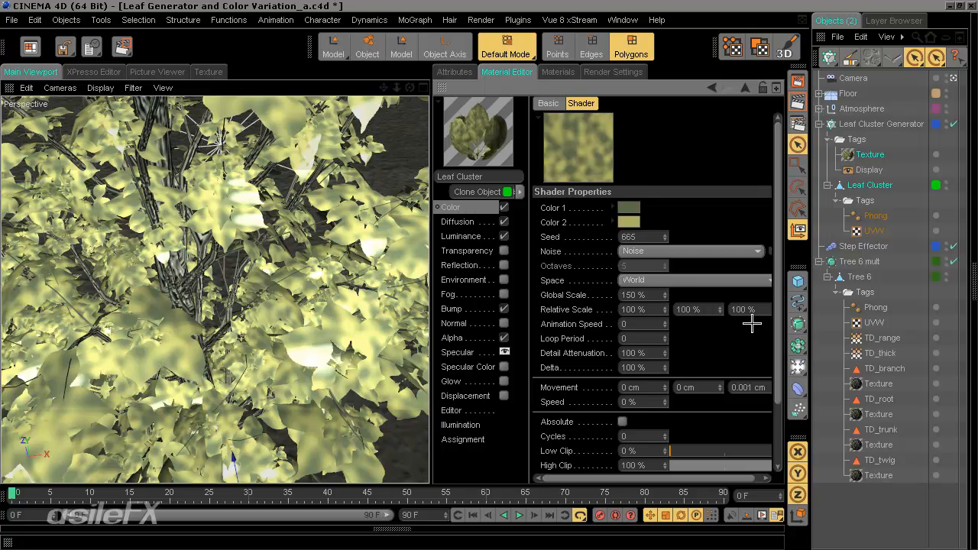
pyautogui.moveTo(778, 364); pyautogui.dragTo(787, 460)
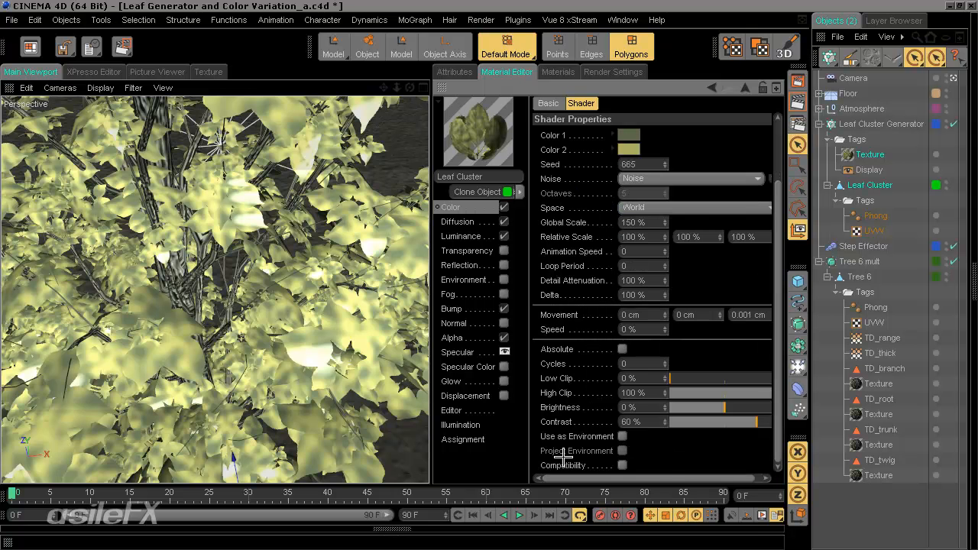
pyautogui.click(623, 437)
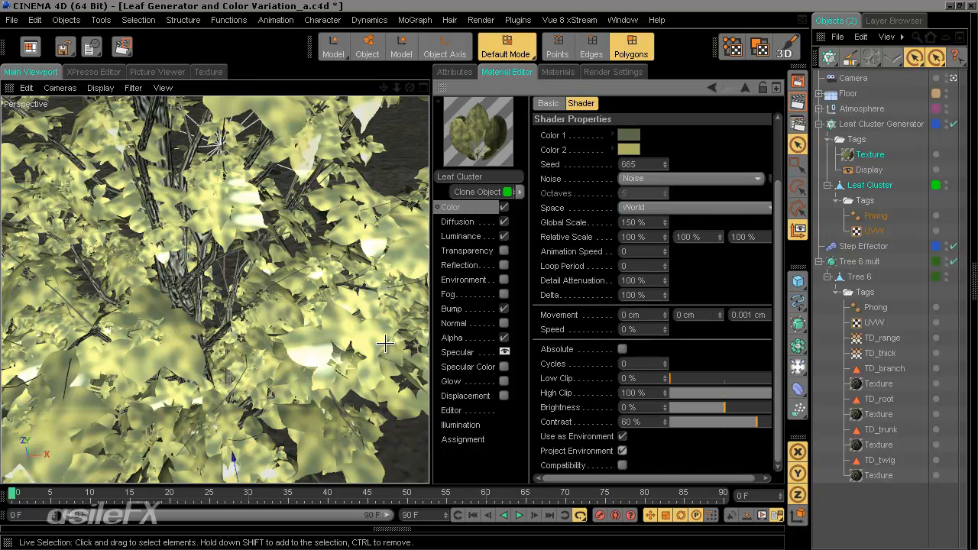
# - Render the tree in the Picture Viewer and examine the color variation across the leaves
pyautogui.scroll(-5, 375, 345)
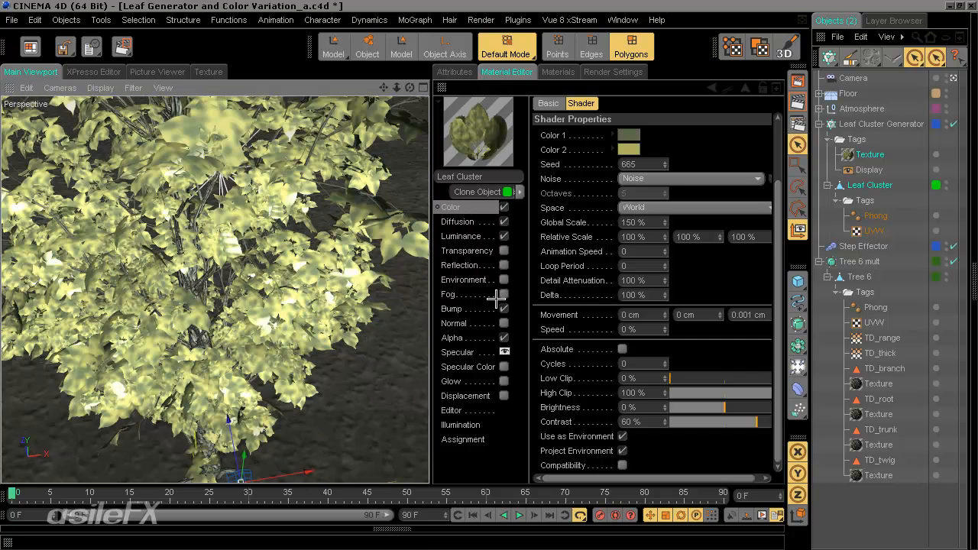
pyautogui.keyDown('alt'); pyautogui.moveTo(342, 270); pyautogui.dragTo(430, 280); pyautogui.keyUp('alt')
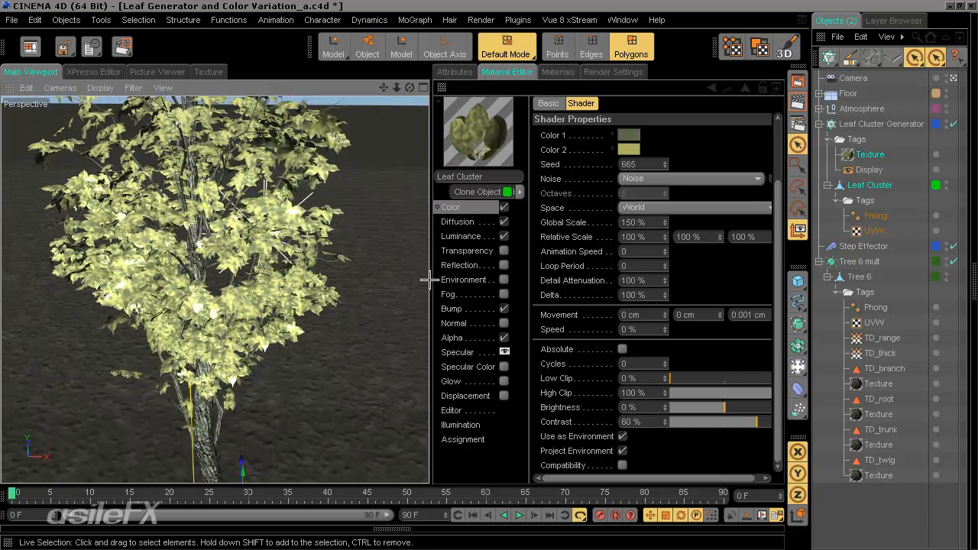
pyautogui.scroll(8, 429, 279)
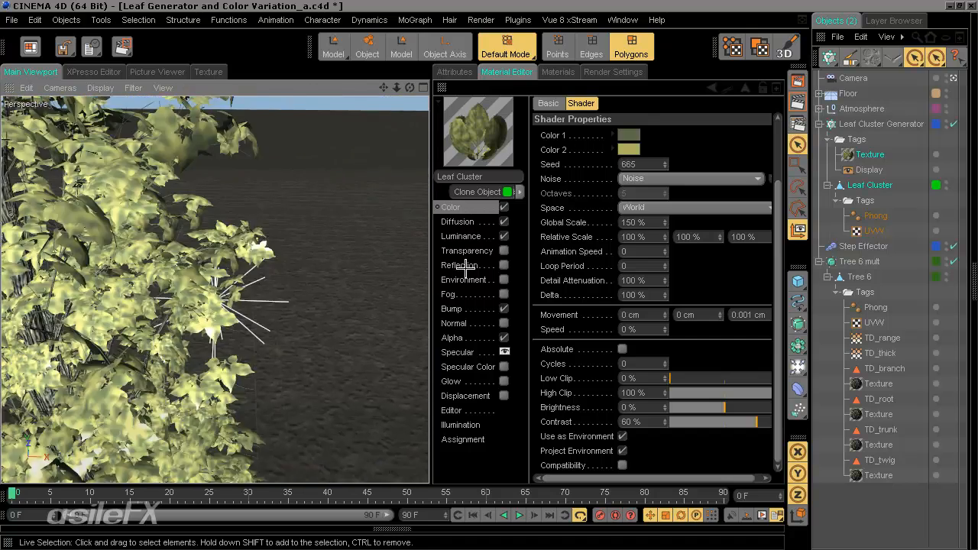
pyautogui.scroll(-8, 426, 276)
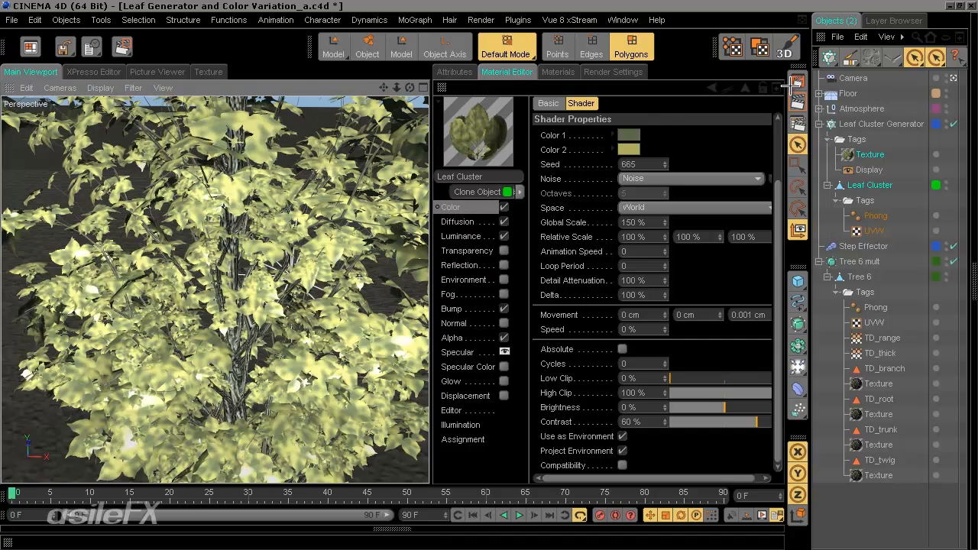
pyautogui.click(795, 81)
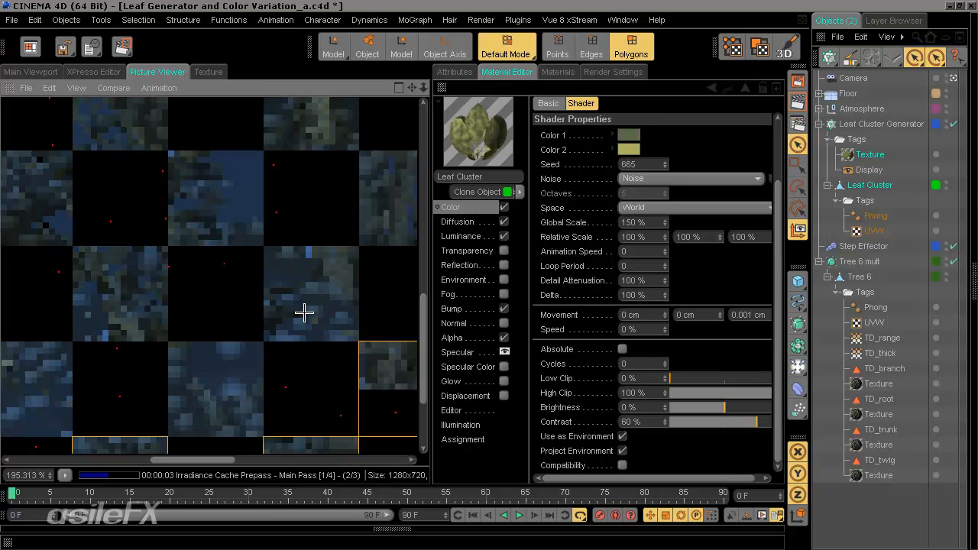
pyautogui.moveTo(268, 277); pyautogui.dragTo(236, 304)
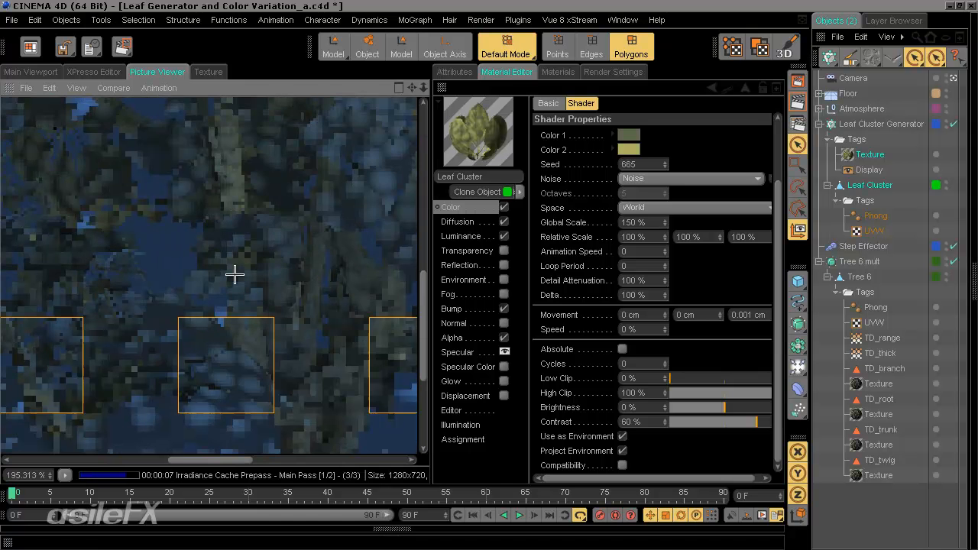
pyautogui.scroll(-2, 297, 237)
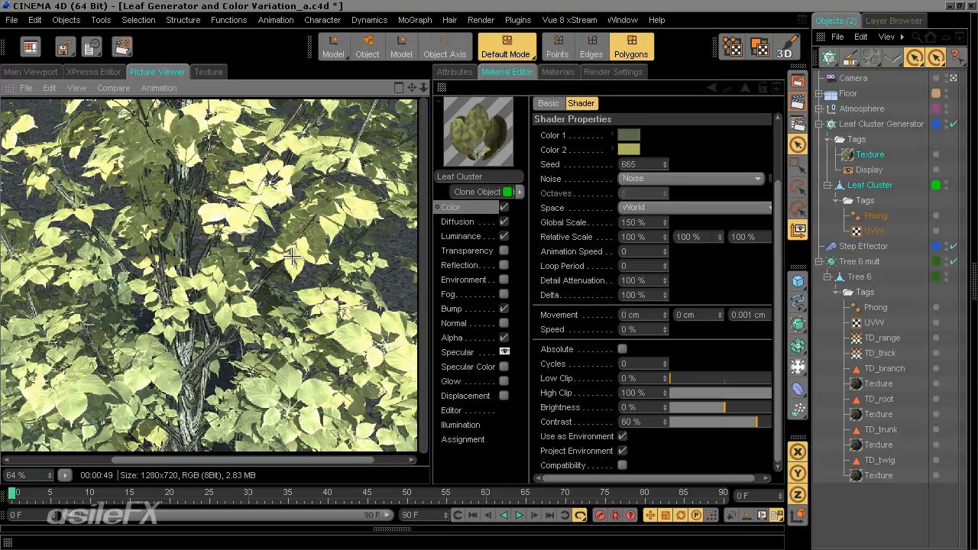
pyautogui.moveTo(211, 356); pyautogui.dragTo(307, 363)
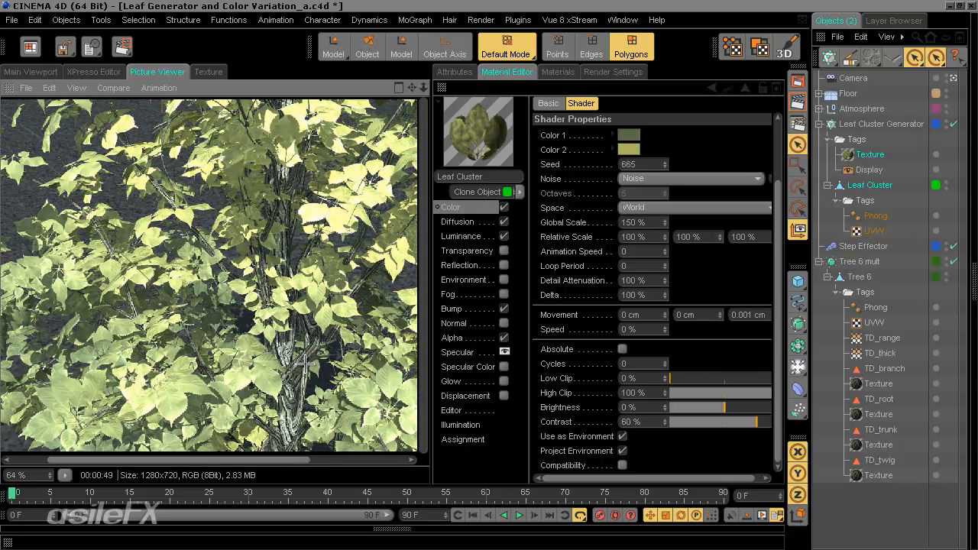
pyautogui.moveTo(319, 348); pyautogui.dragTo(236, 308)
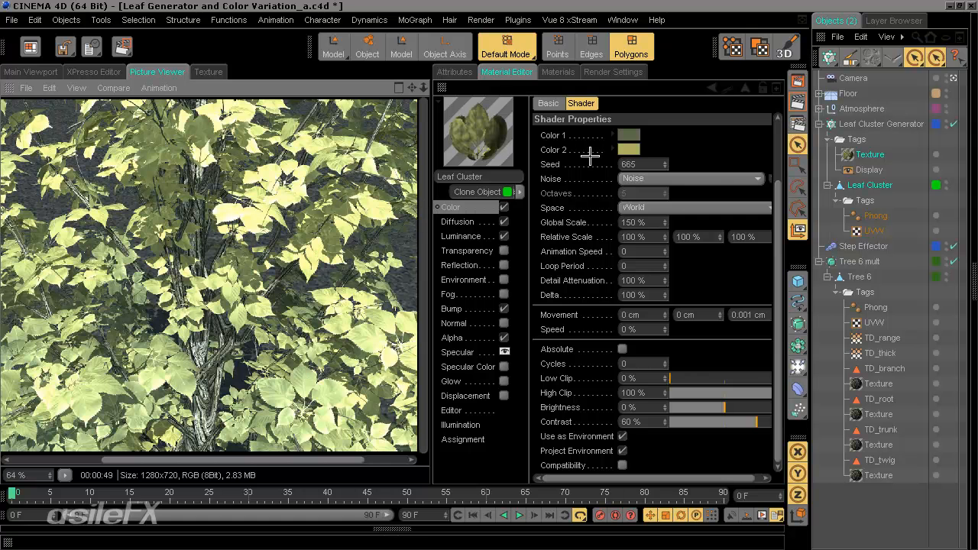
# - Try the Dodge and Burn modes for the Fusion shader in the Color channel, and check the tree in the viewport
pyautogui.click(477, 206)
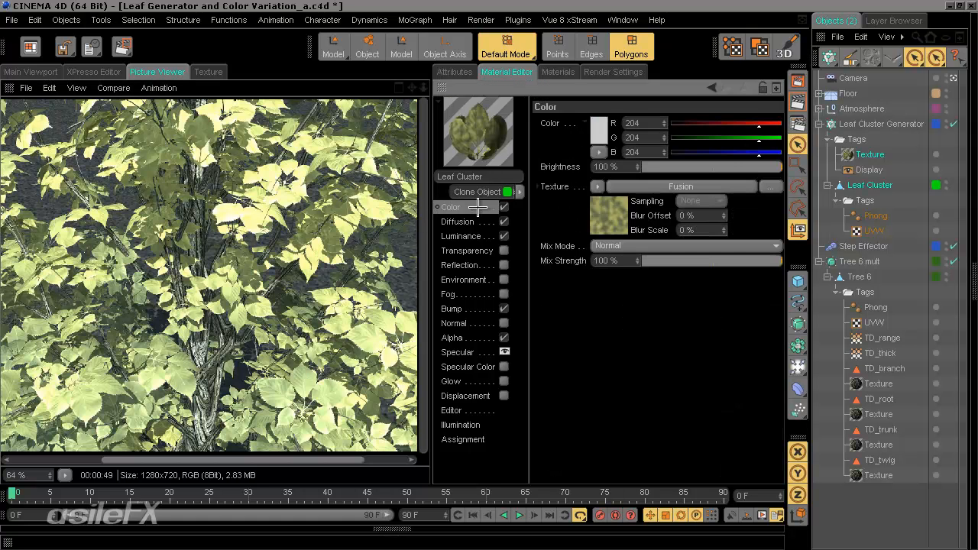
pyautogui.click(646, 186)
pyautogui.click(617, 207)
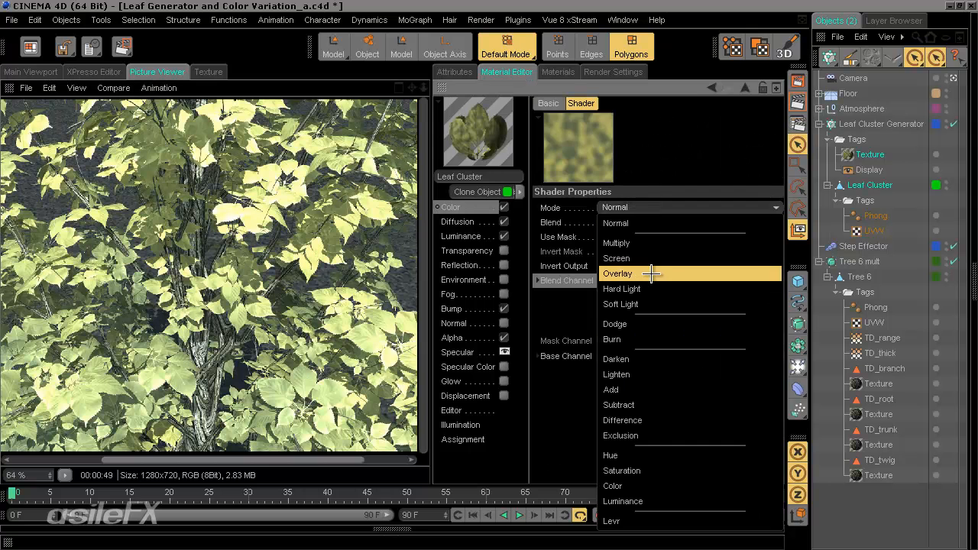
pyautogui.click(633, 324)
pyautogui.click(637, 208)
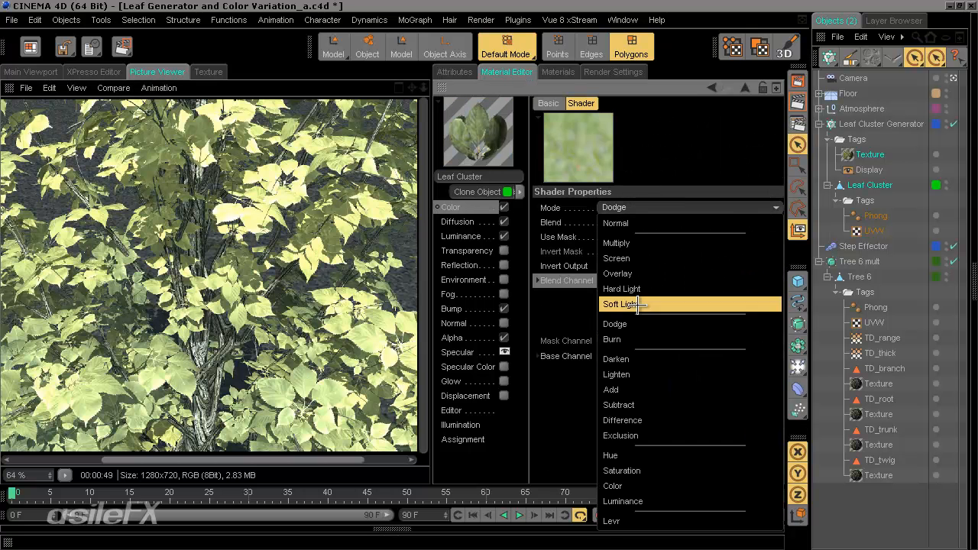
pyautogui.click(616, 339)
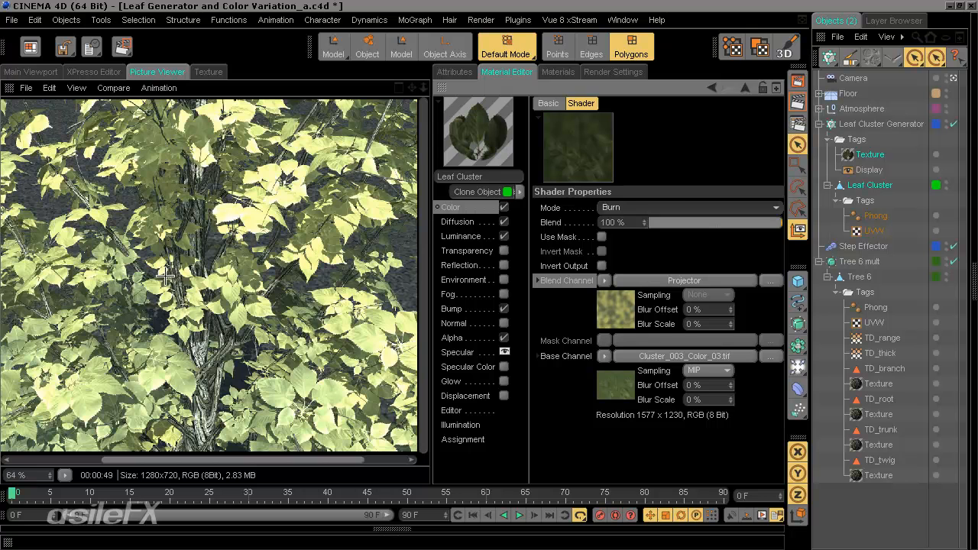
pyautogui.click(27, 76)
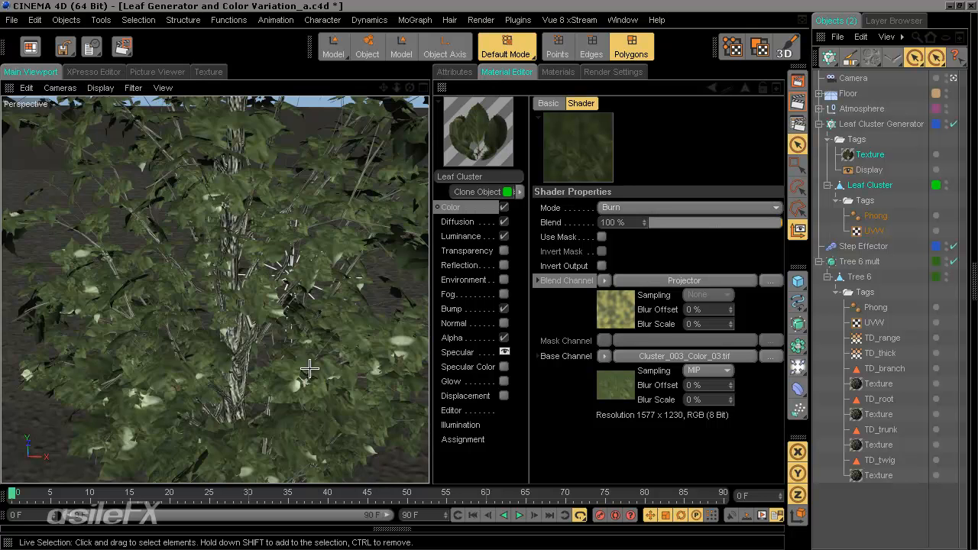
pyautogui.scroll(4, 347, 324)
pyautogui.scroll(-5, 347, 324)
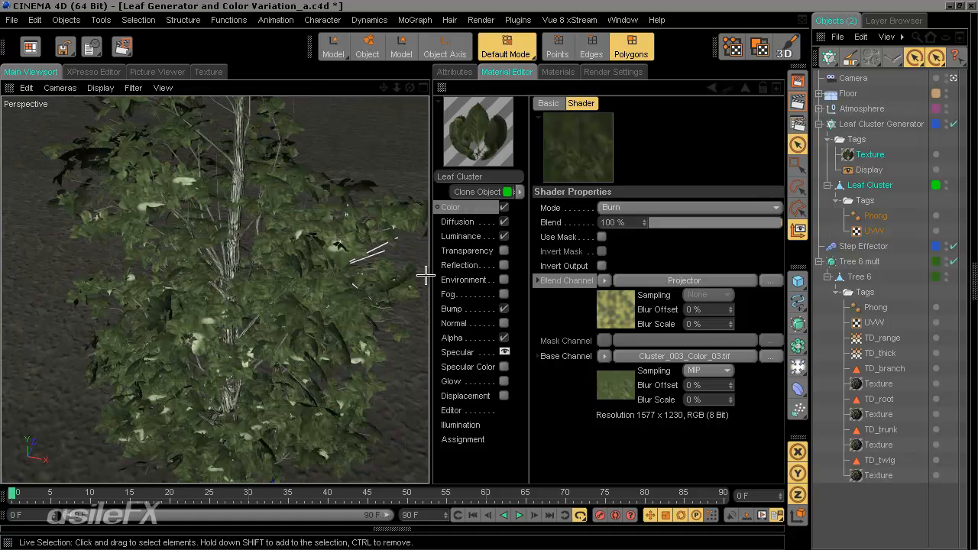
pyautogui.scroll(-3, 424, 278)
# - Try the Color mode for the Fusion shader and inspect the leaves up close
pyautogui.click(650, 207)
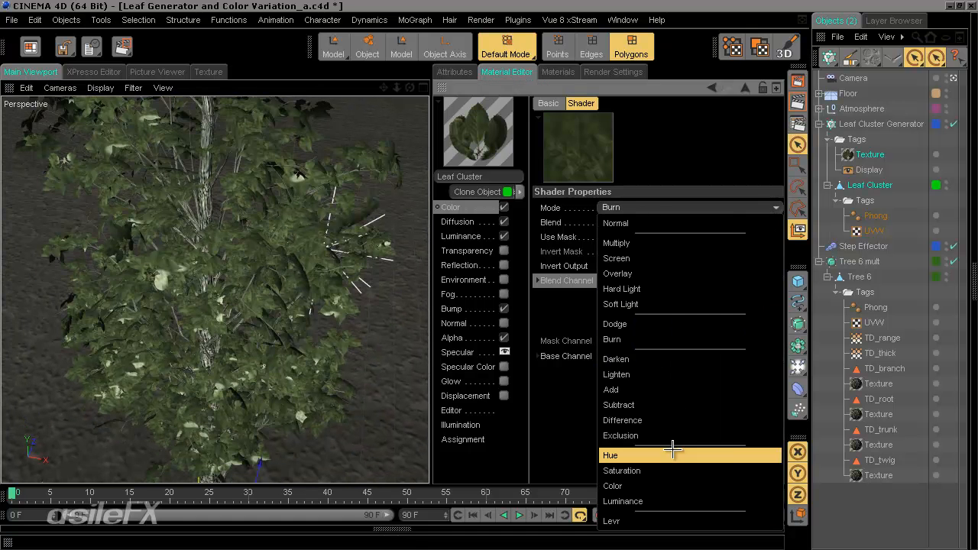
pyautogui.click(658, 479)
pyautogui.scroll(2, 311, 304)
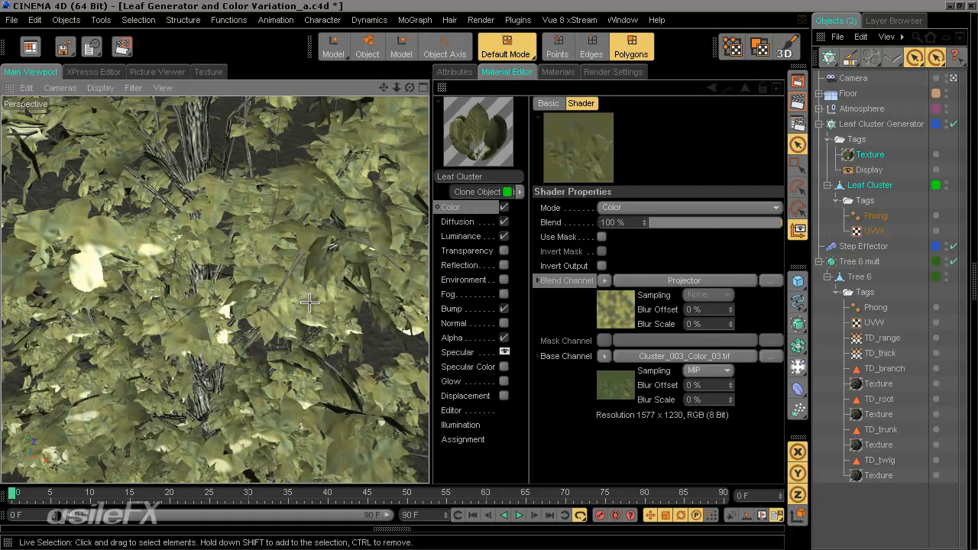
pyautogui.scroll(3, 422, 277)
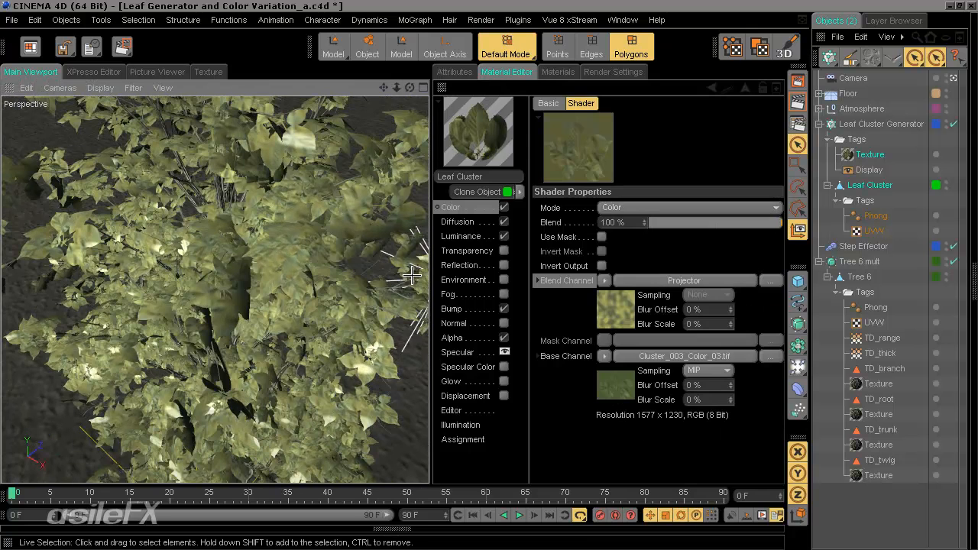
# - Try the Overlay, Screen and Soft Light modes for the Fusion shader, comparing their effect on the tree's leaves
pyautogui.click(615, 207)
pyautogui.click(638, 272)
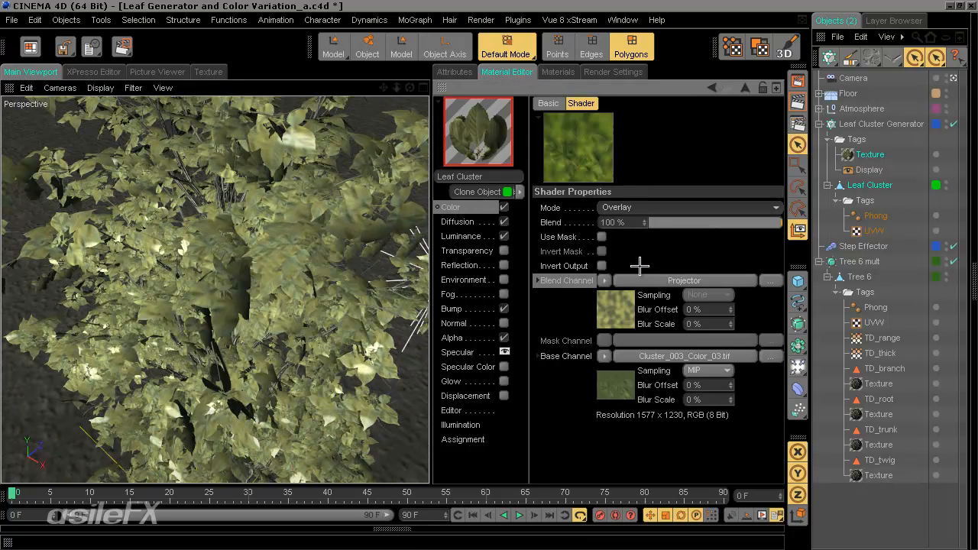
pyautogui.click(639, 207)
pyautogui.click(655, 257)
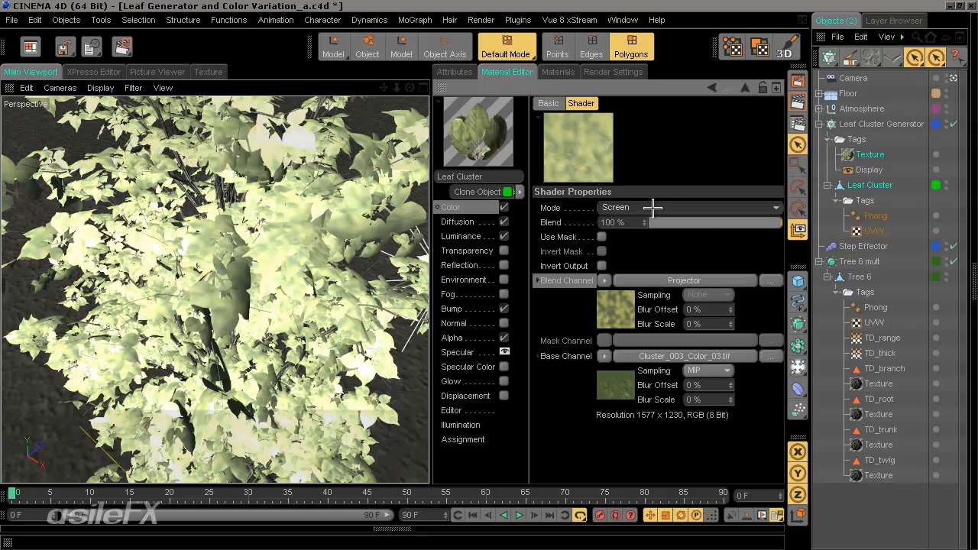
pyautogui.click(656, 208)
pyautogui.click(653, 304)
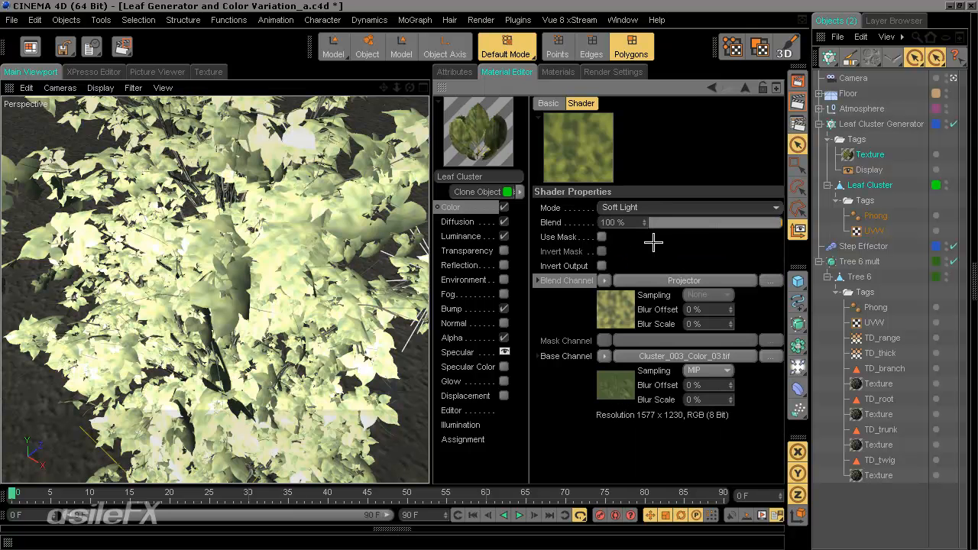
pyautogui.moveTo(442, 269)
pyautogui.keyDown('alt'); pyautogui.mouseDown(button='right')
pyautogui.moveTo(261, 350)
pyautogui.moveTo(428, 277)
pyautogui.mouseUp(button='right'); pyautogui.keyUp('alt')
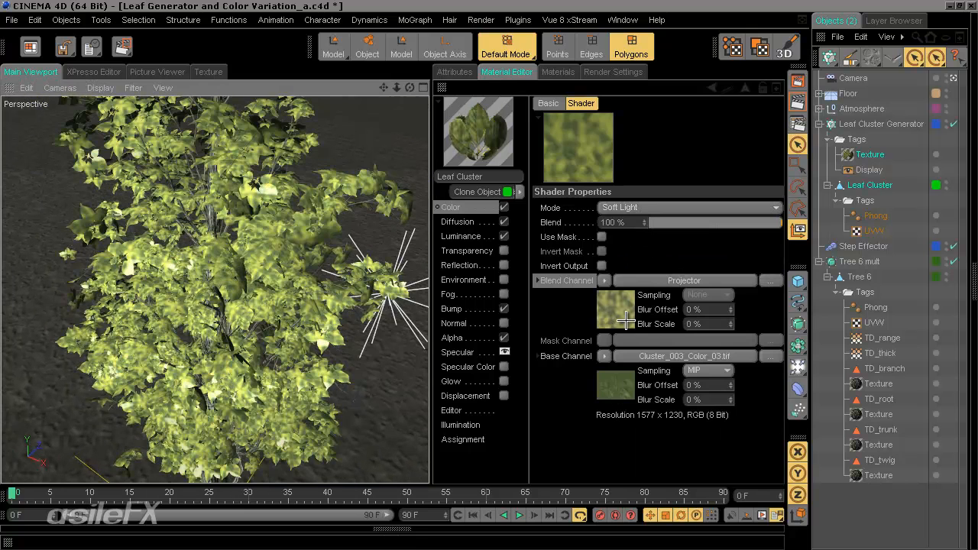
# - Try the Fusion shader's Burn mode again, and switch to Saturation with Blend at 83 %
pyautogui.click(635, 208)
pyautogui.click(657, 338)
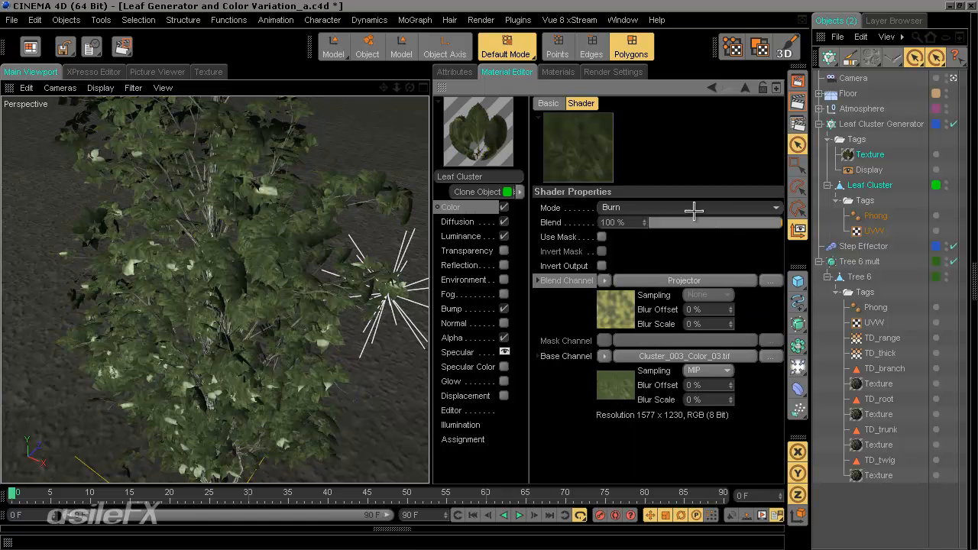
pyautogui.click(650, 207)
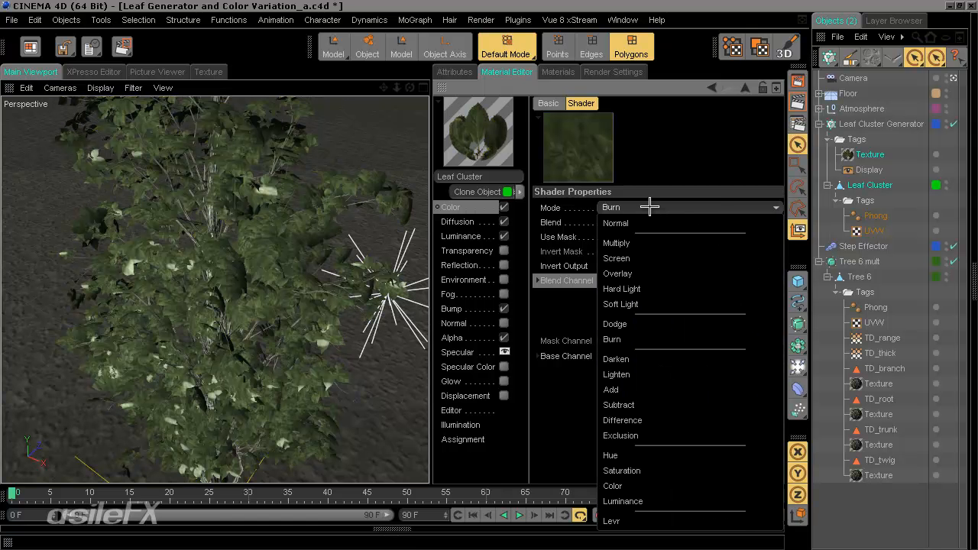
pyautogui.click(664, 470)
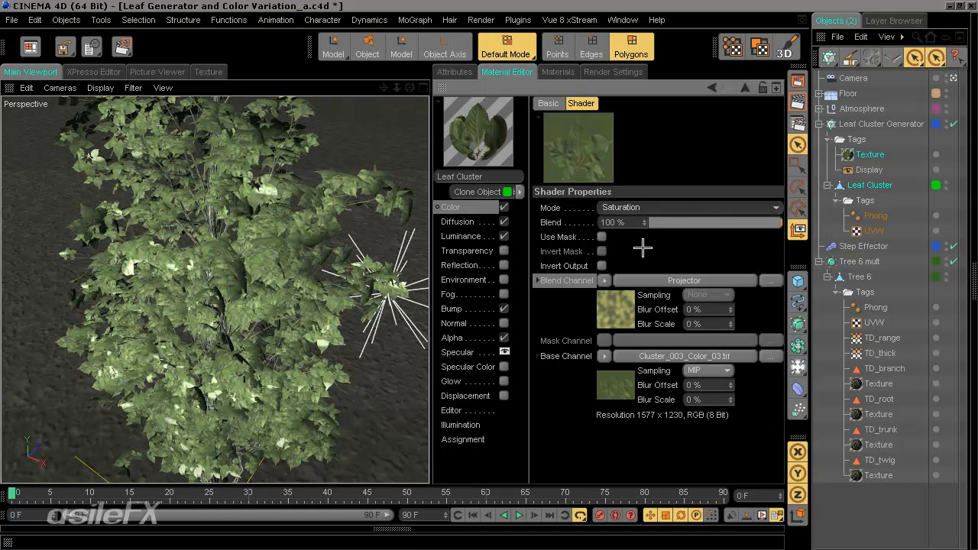
pyautogui.scroll(5, 321, 345)
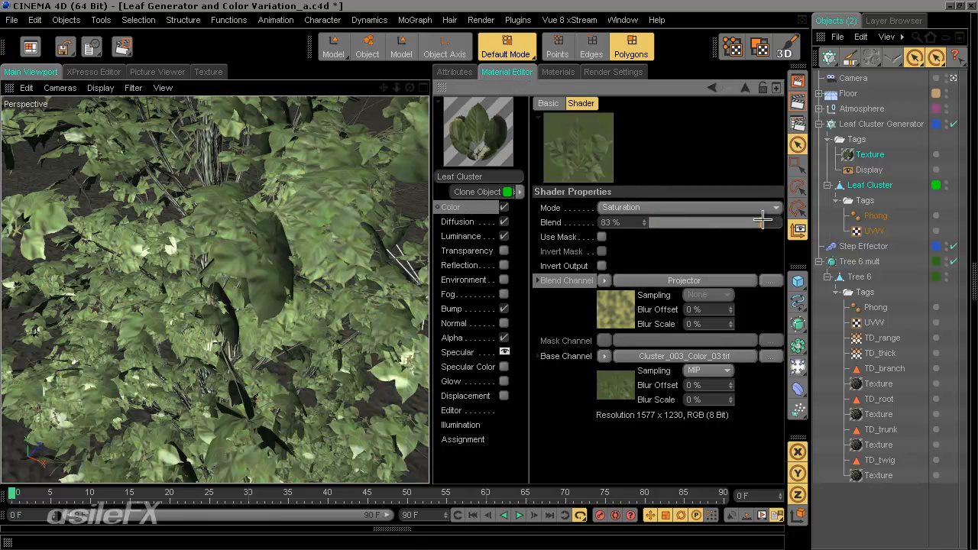
# - Try the Color mode for the Fusion shader with Blend at 100 %
pyautogui.click(700, 207)
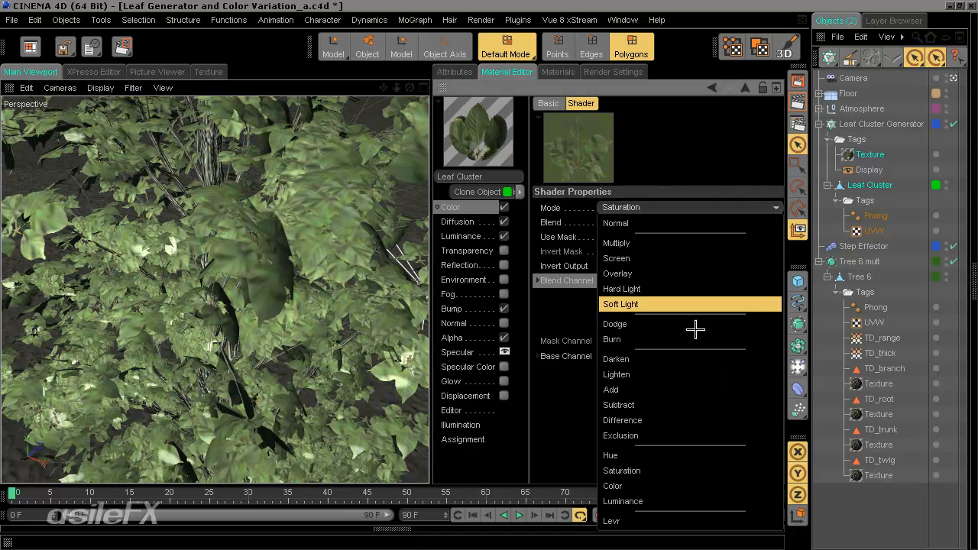
pyautogui.click(690, 486)
pyautogui.click(662, 207)
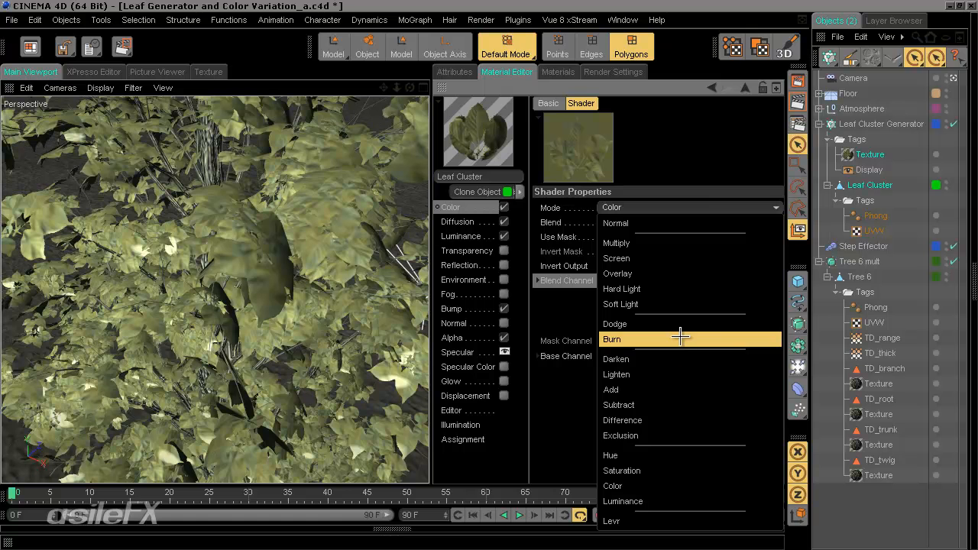
pyautogui.click(680, 487)
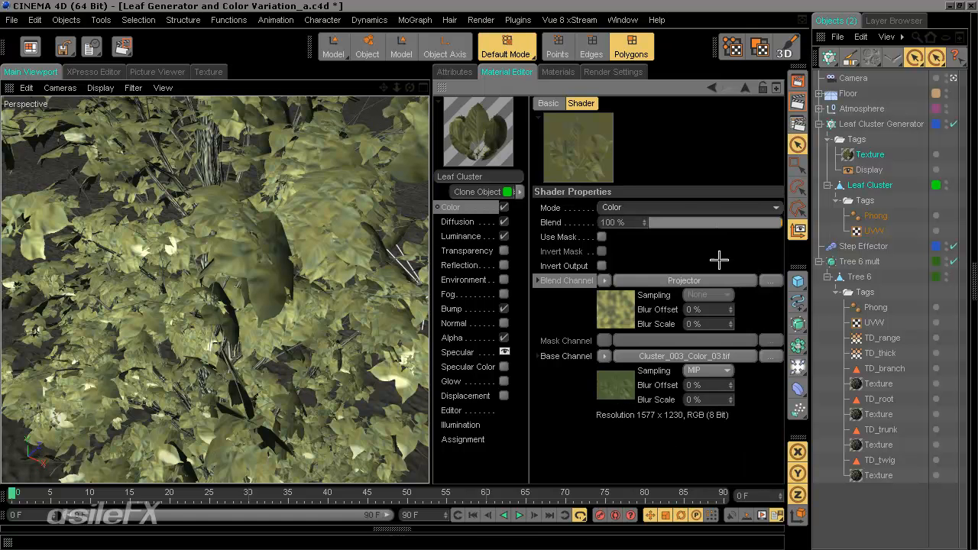
# - Set the Fusion shader's mode to Soft Light and check the leaves from afar and up close
pyautogui.click(687, 207)
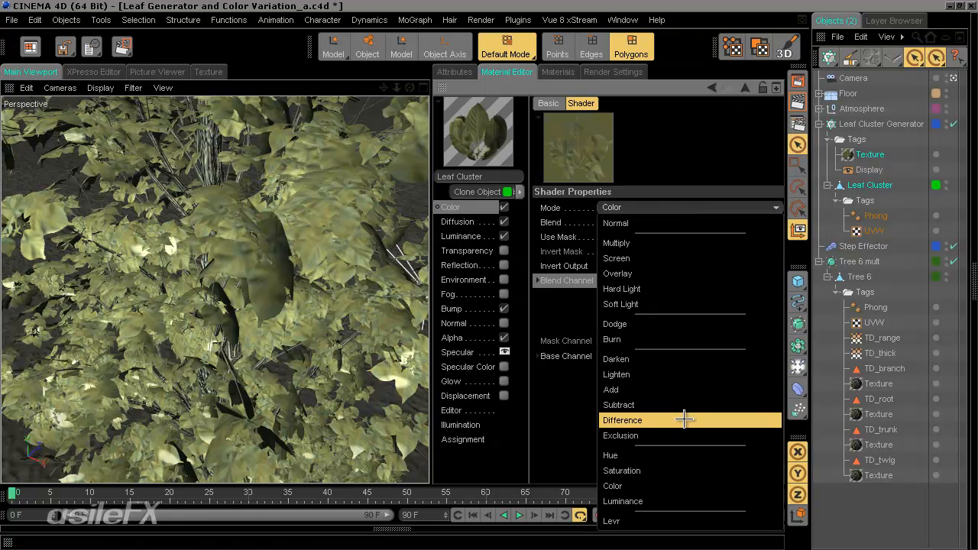
pyautogui.click(669, 305)
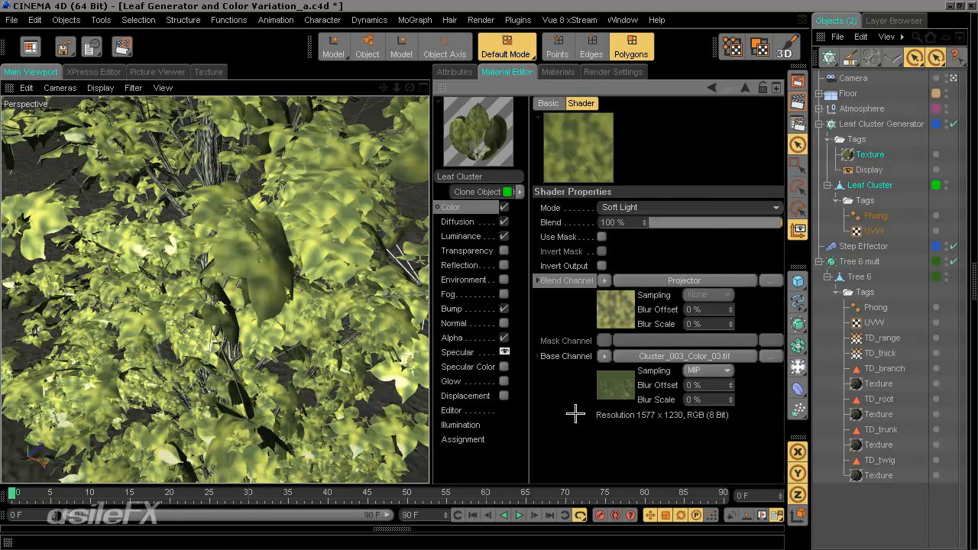
pyautogui.scroll(-5, 303, 354)
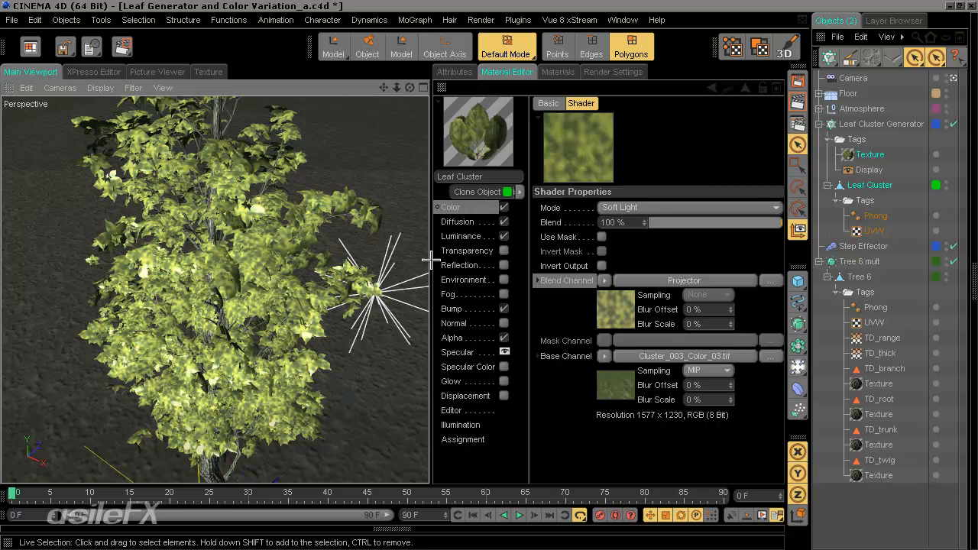
pyautogui.scroll(5, 300, 382)
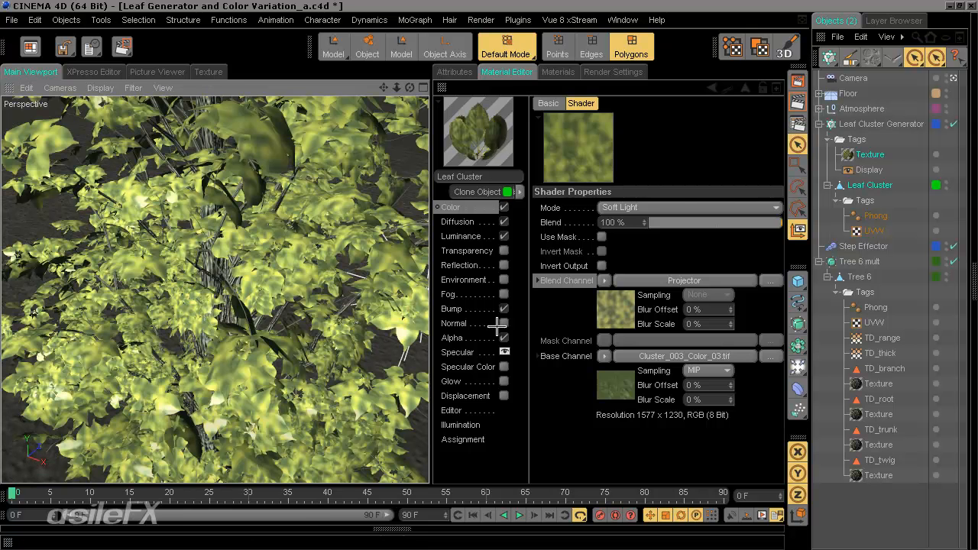
# - In the Projector's Noise shader, set the first Relative Scale value to 50 % and the third to 75 %
pyautogui.click(692, 281)
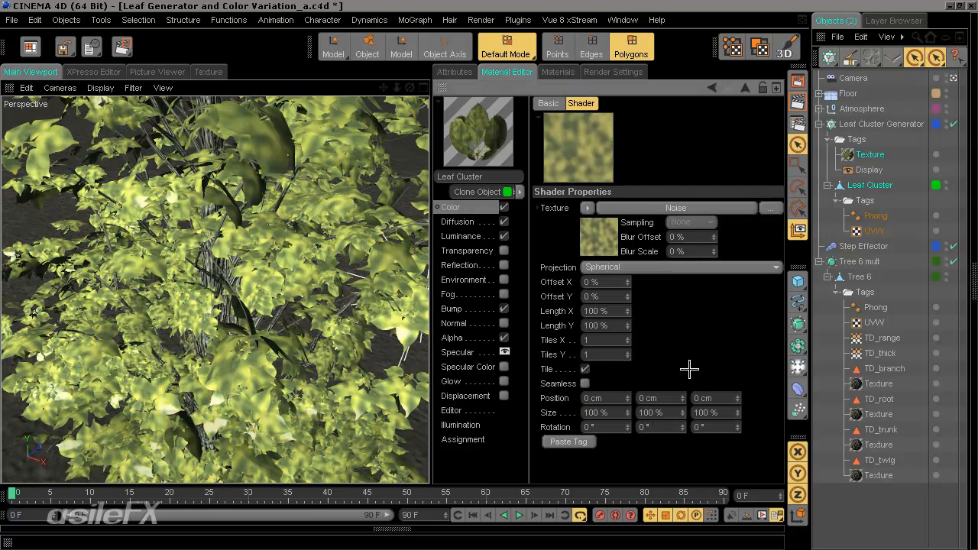
pyautogui.doubleClick(613, 311)
pyautogui.click(650, 267)
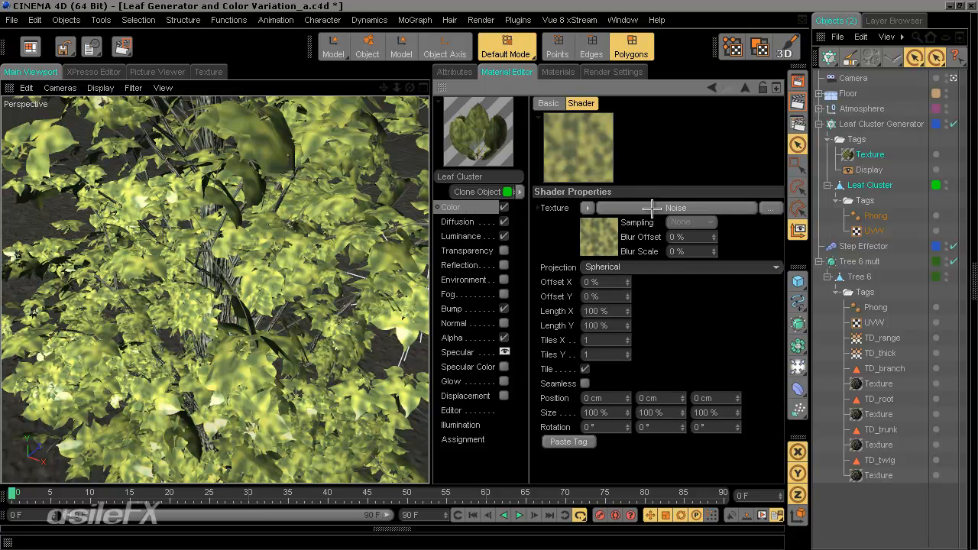
pyautogui.click(651, 208)
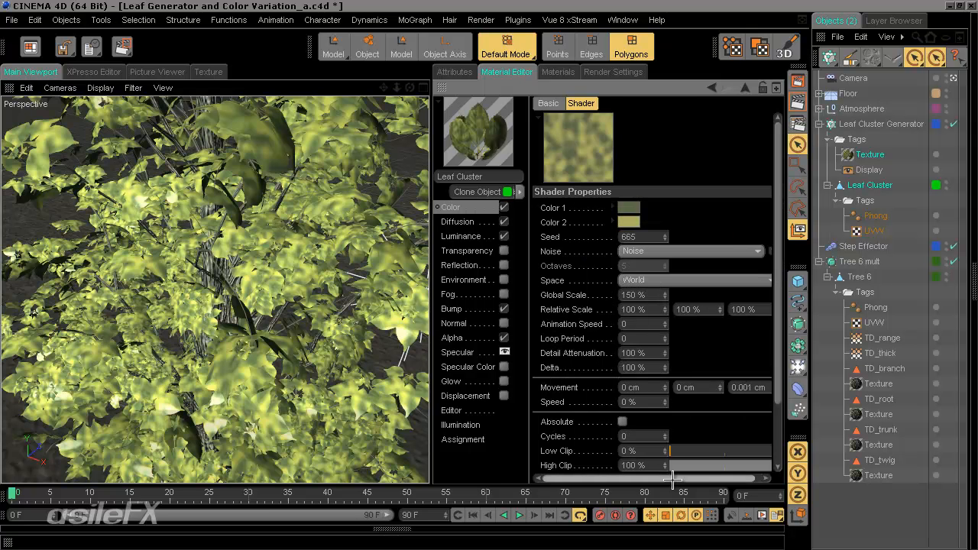
pyautogui.moveTo(670, 479); pyautogui.dragTo(680, 479)
pyautogui.doubleClick(623, 310)
pyautogui.write('5')
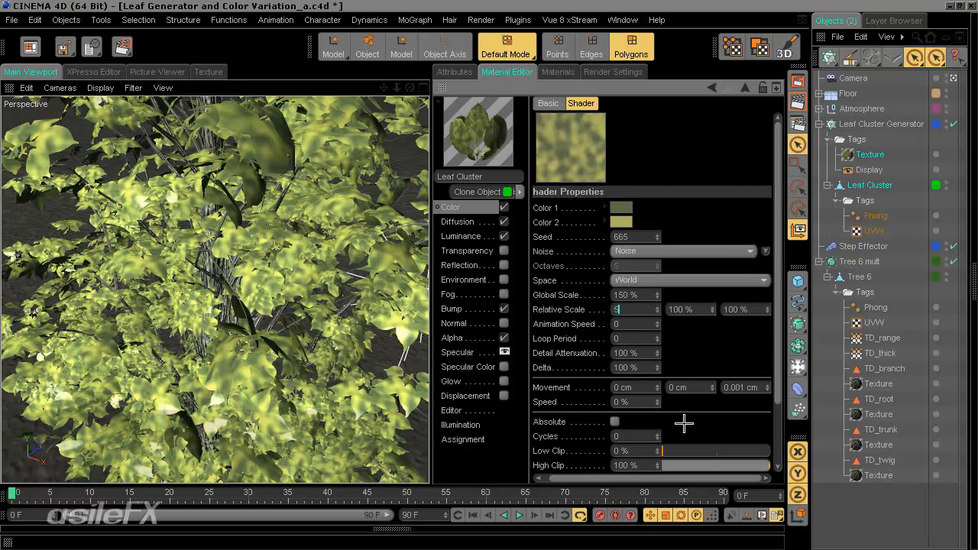
pyautogui.write('0')
pyautogui.press('Return')
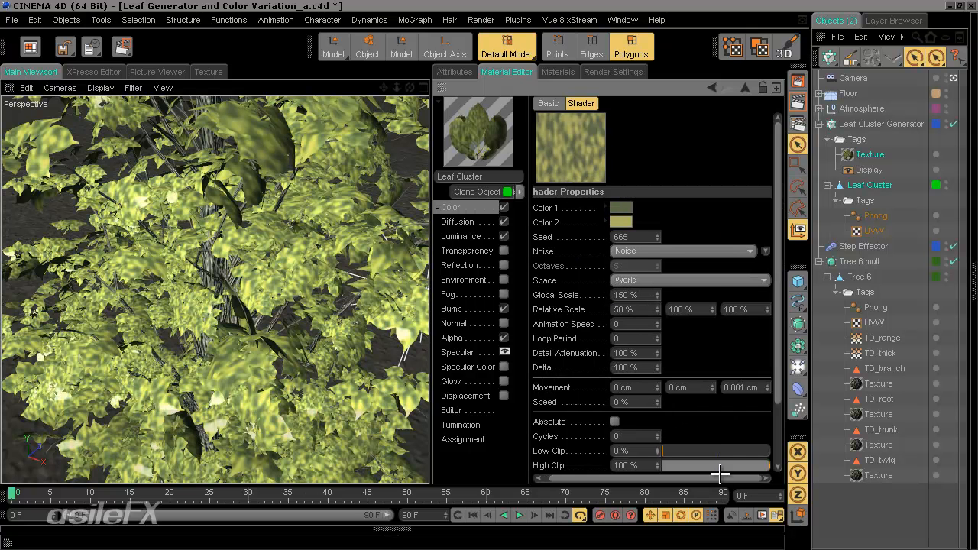
pyautogui.moveTo(751, 314); pyautogui.dragTo(721, 309)
pyautogui.write('75')
pyautogui.press('Return')
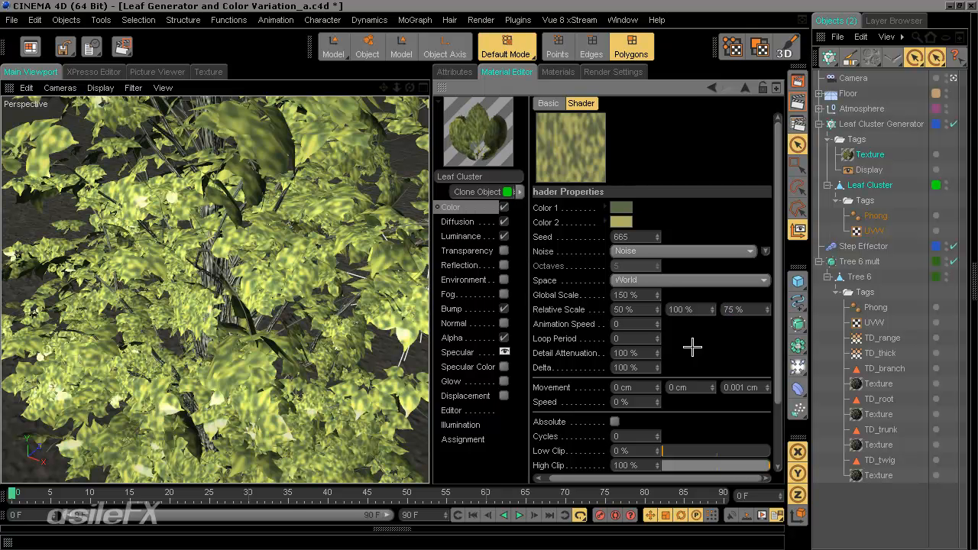
# - Set the noise's Space to Object and check the tree in the viewport
pyautogui.click(653, 280)
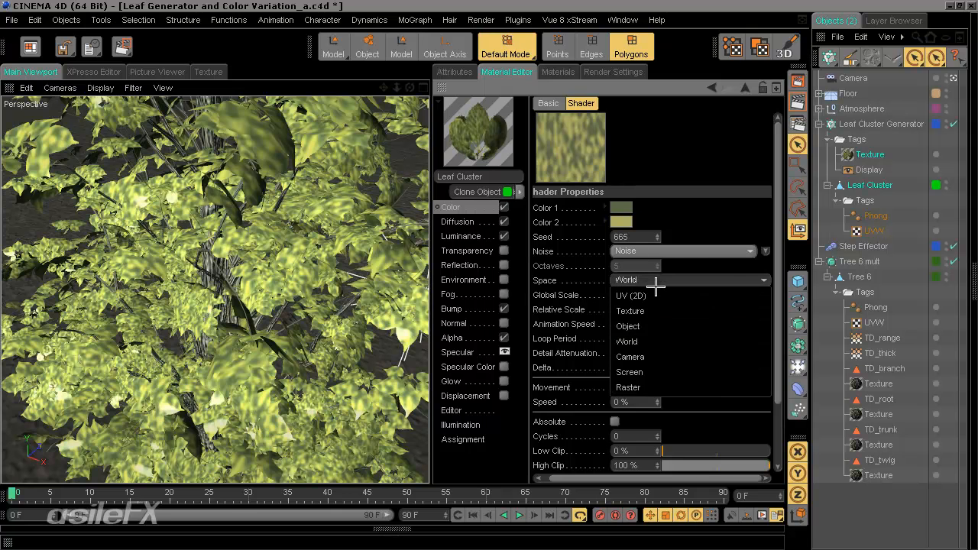
pyautogui.click(657, 326)
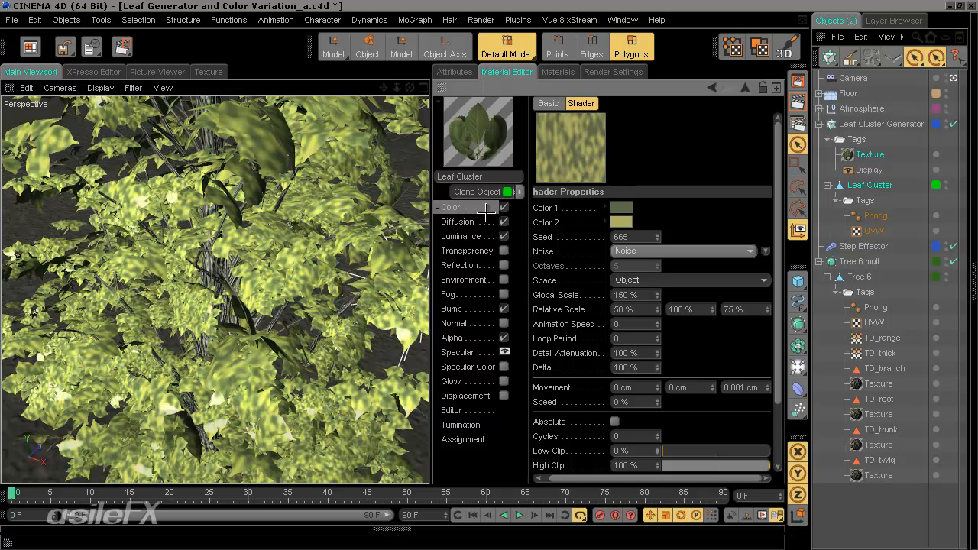
pyautogui.scroll(-5, 323, 304)
pyautogui.scroll(5, 322, 304)
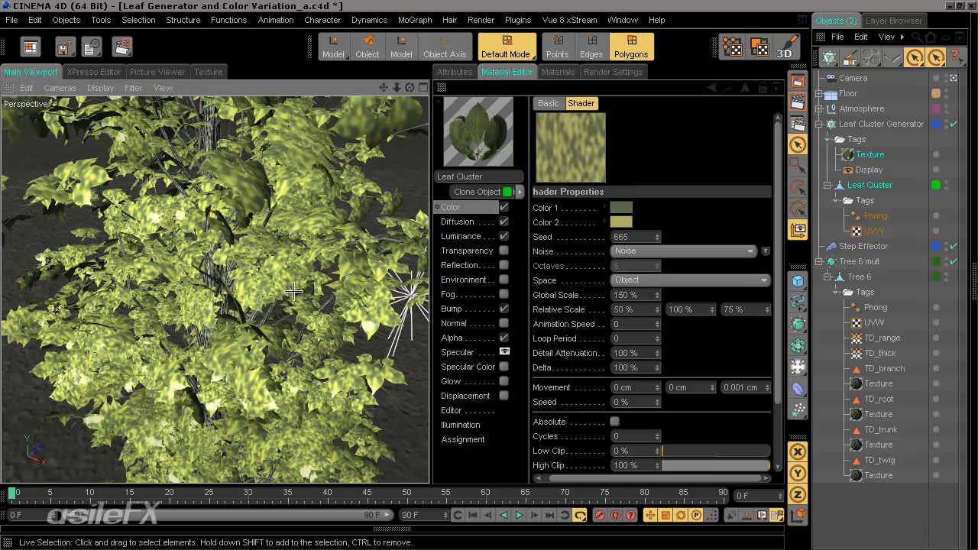
# - Render the tree to the Picture Viewer and inspect the leaf color variation in different areas of the image
pyautogui.click(92, 47)
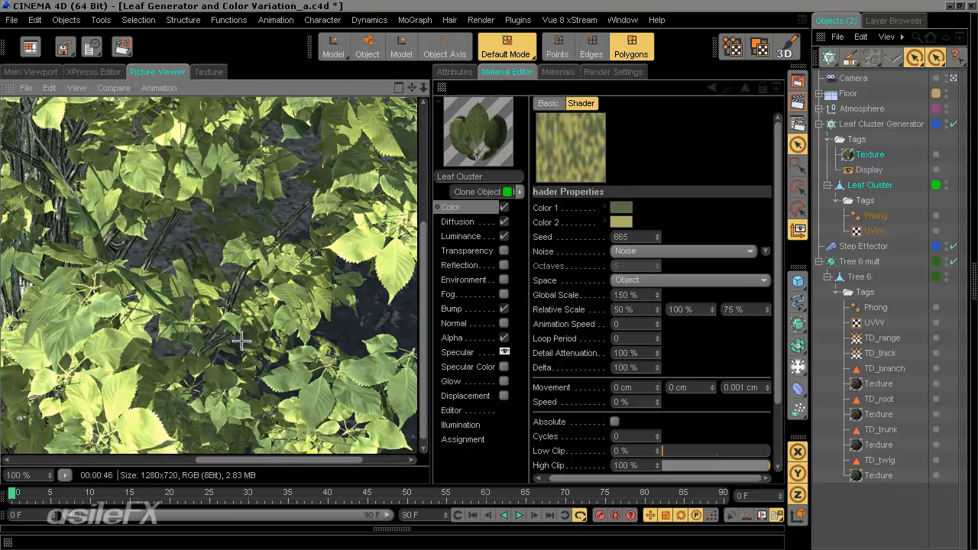
pyautogui.moveTo(212, 323); pyautogui.dragTo(432, 266)
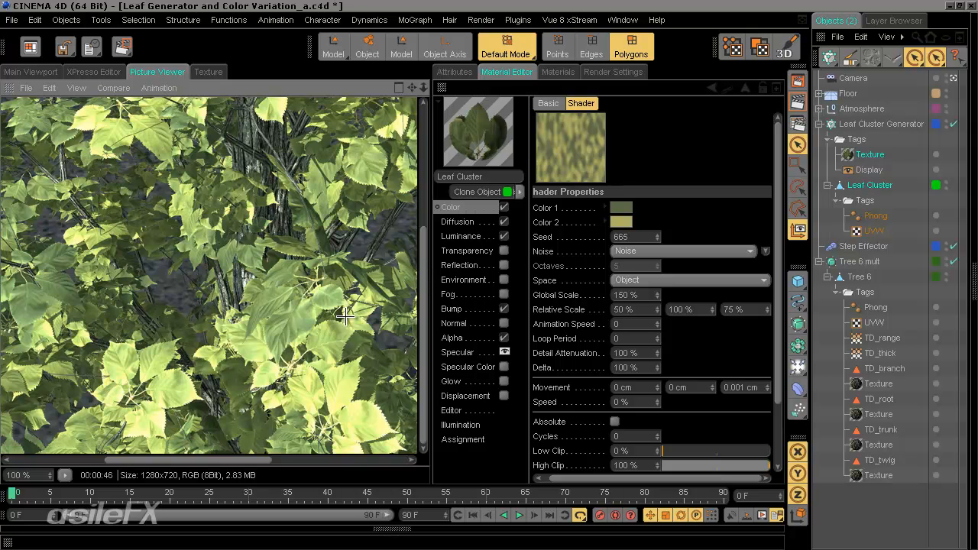
pyautogui.moveTo(363, 296); pyautogui.dragTo(325, 264)
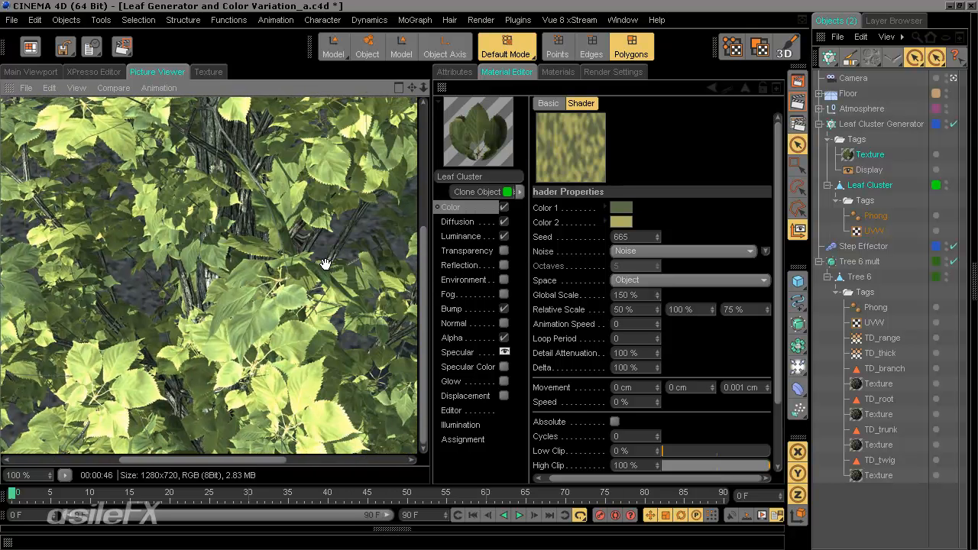
# - Set the Blend of the Color channel's Fusion shader to 64 %
pyautogui.click(473, 207)
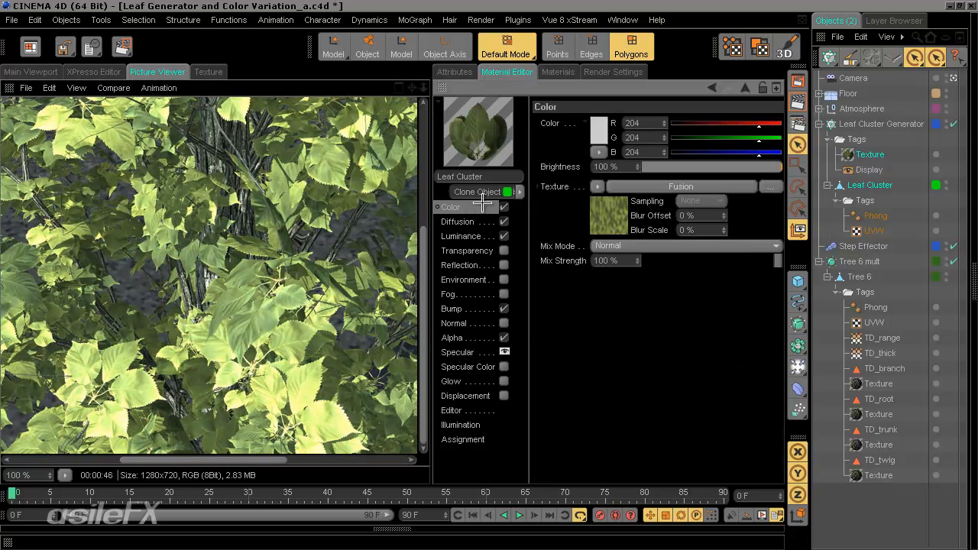
pyautogui.click(648, 186)
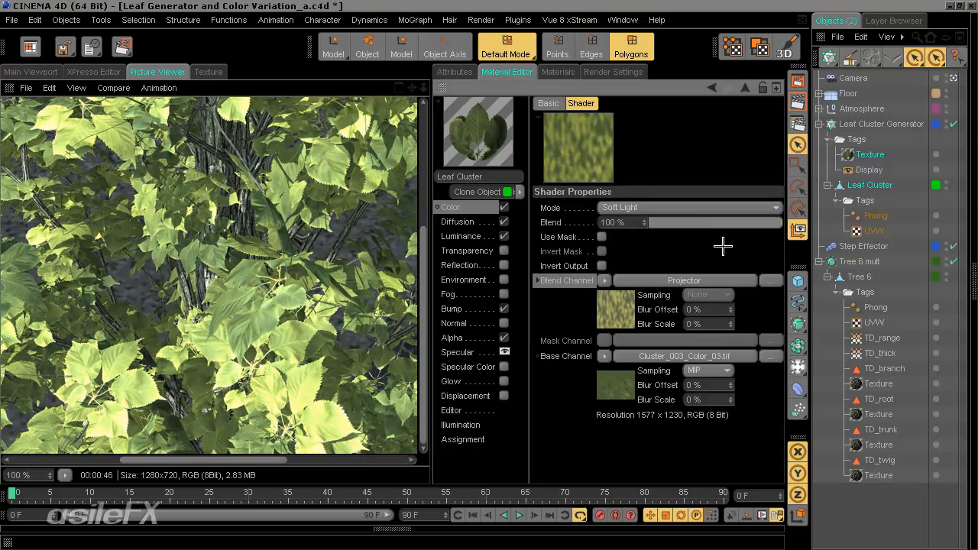
pyautogui.click(717, 222)
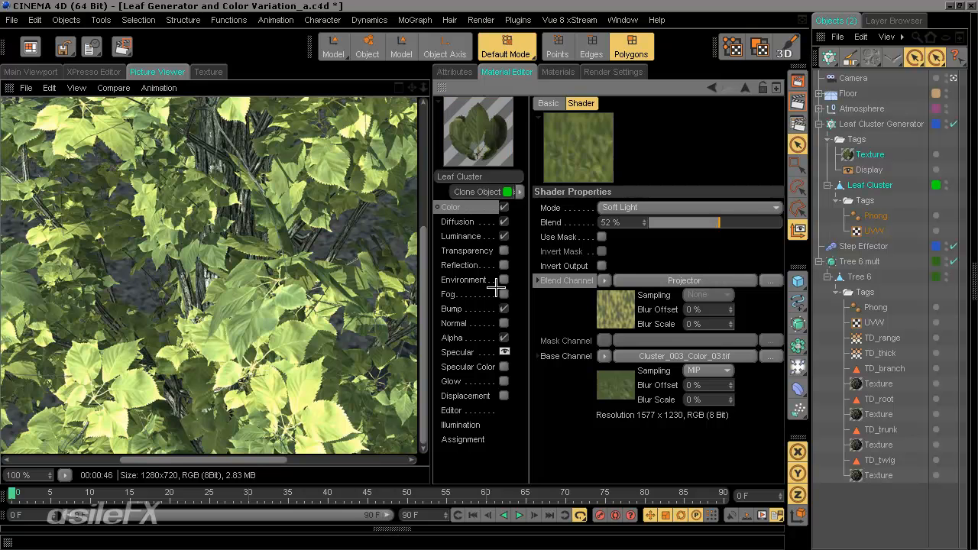
pyautogui.click(734, 222)
pyautogui.click(709, 222)
pyautogui.click(735, 222)
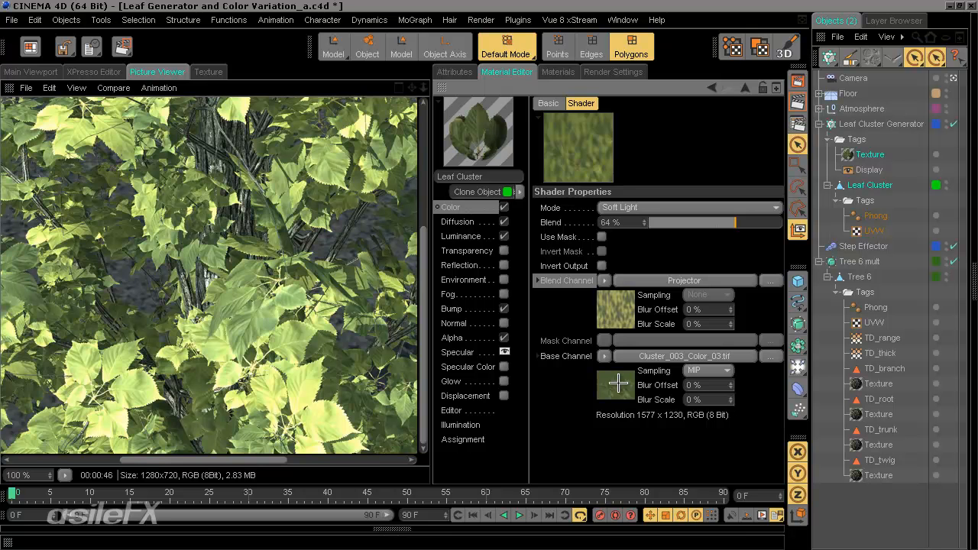
# - Review the Fusion shader's base and blend channels, the projected noise settings and the material's Alpha texture
pyautogui.moveTo(214, 329); pyautogui.dragTo(296, 412)
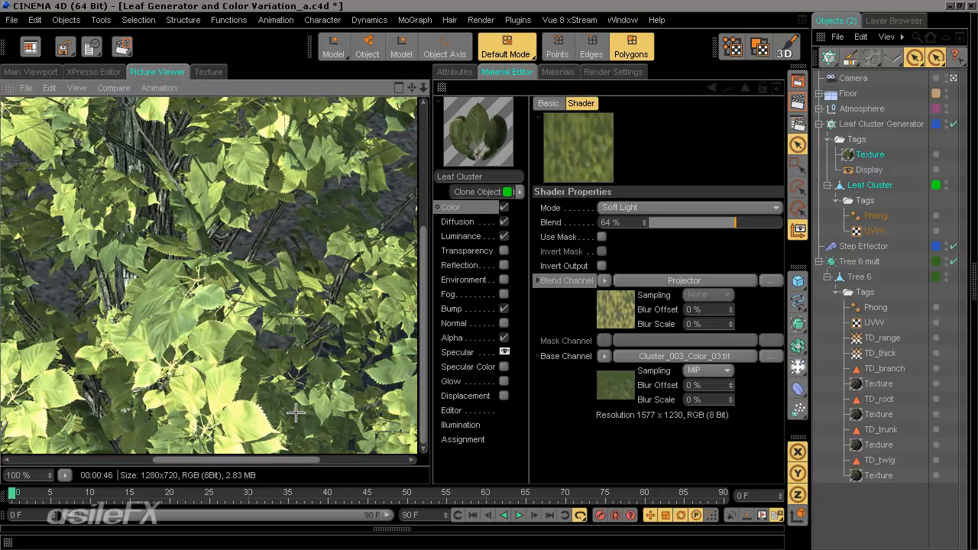
pyautogui.click(588, 358)
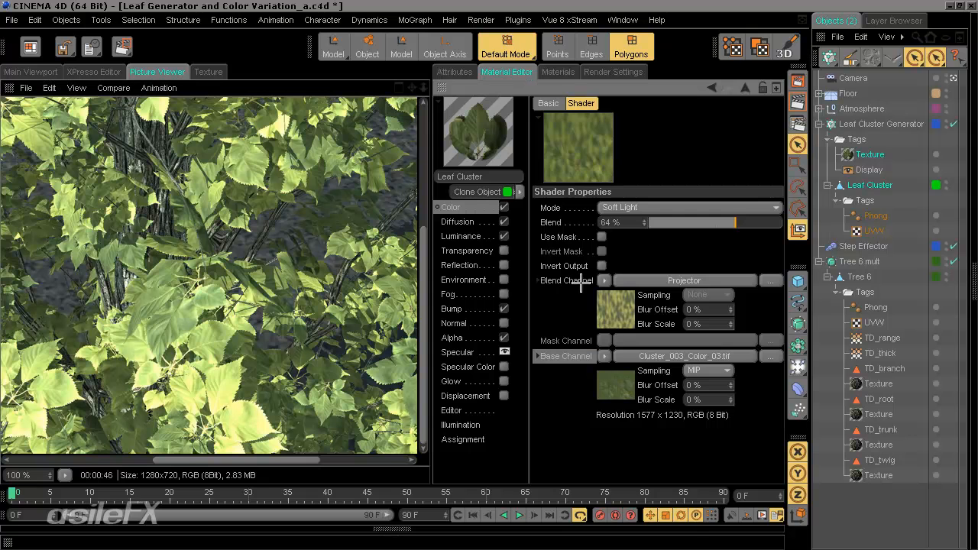
pyautogui.rightClick(585, 364)
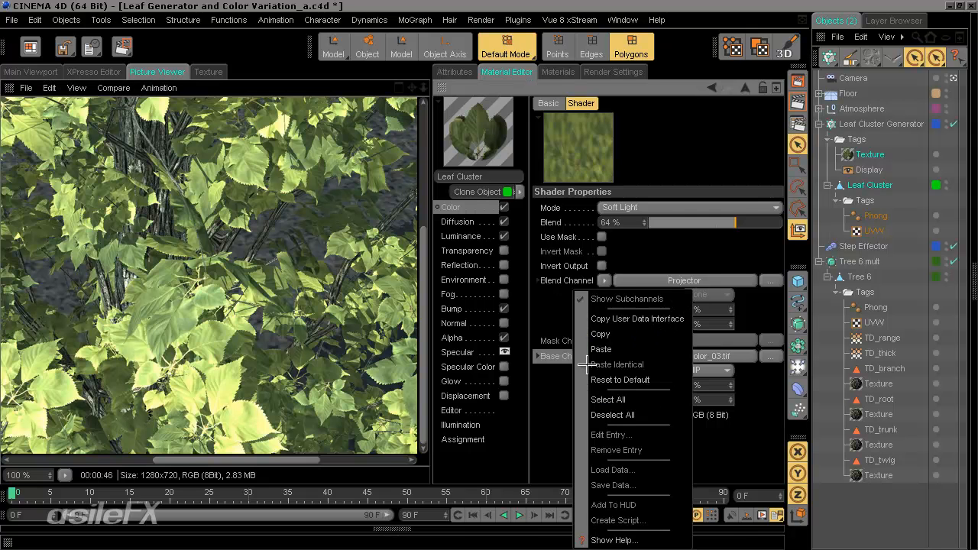
pyautogui.click(566, 280)
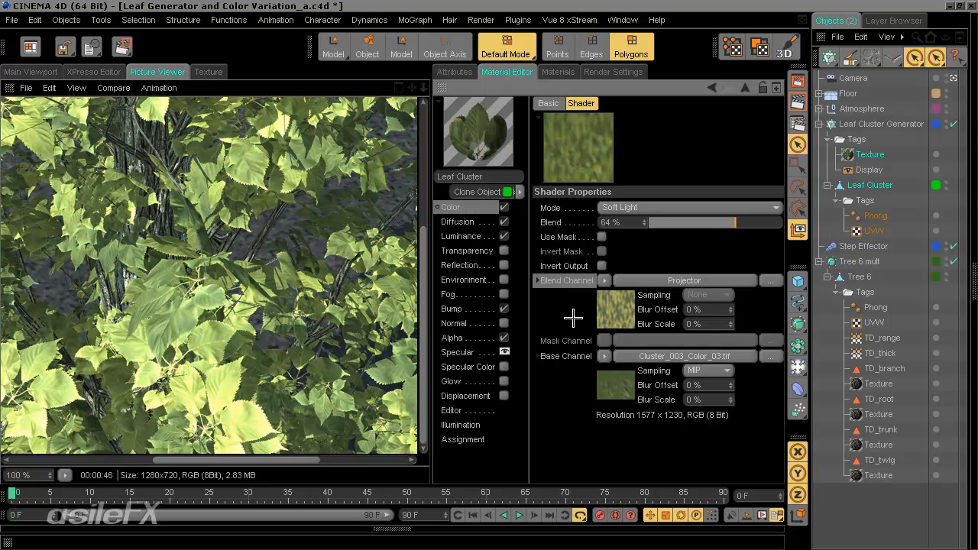
pyautogui.click(669, 279)
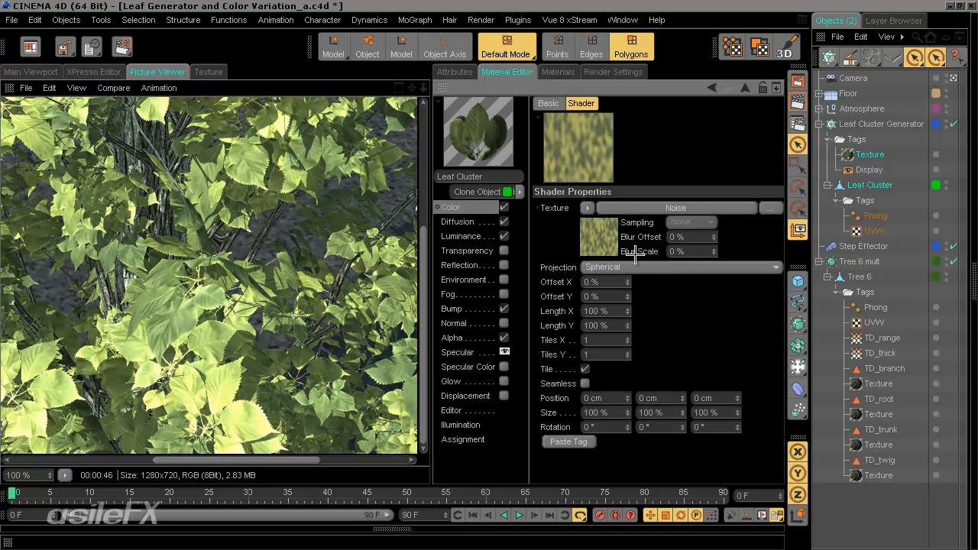
pyautogui.click(442, 209)
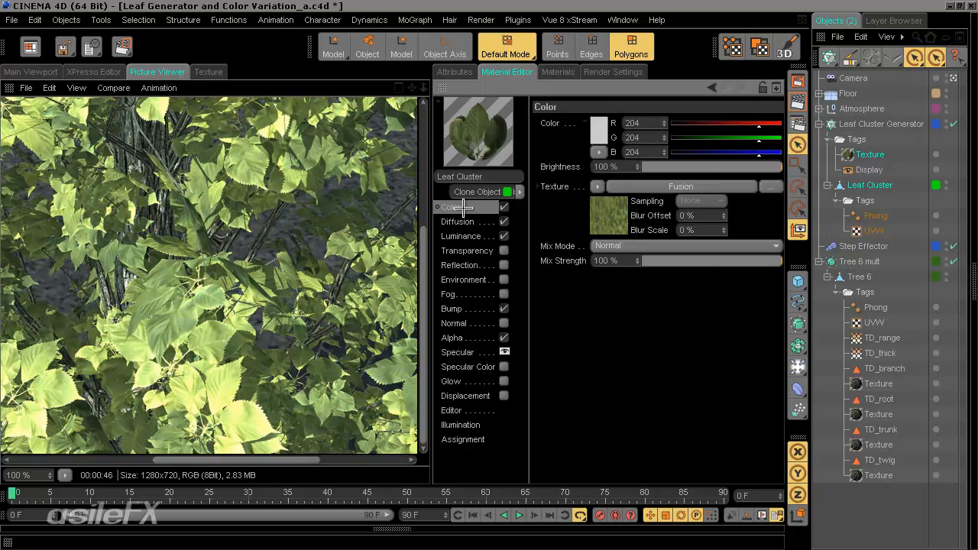
pyautogui.click(639, 186)
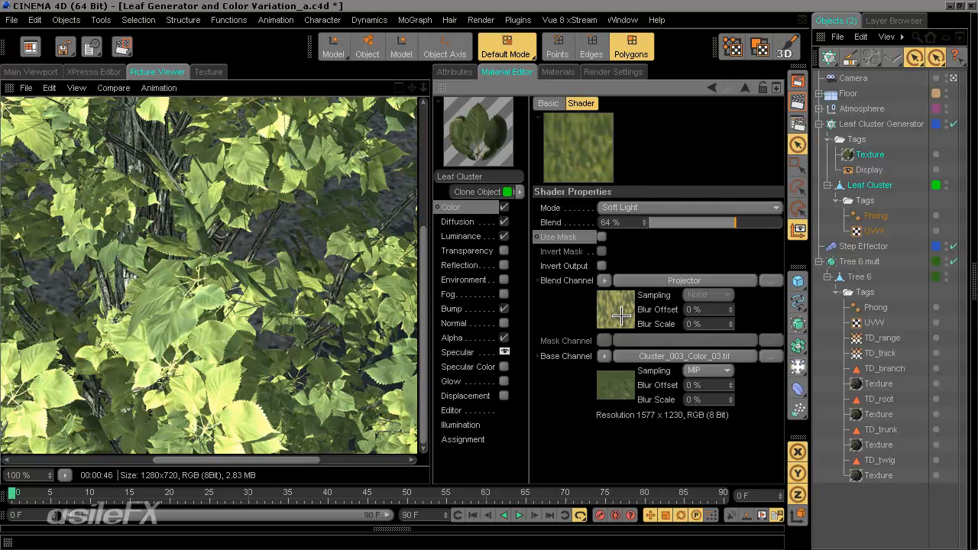
pyautogui.click(690, 280)
pyautogui.click(666, 212)
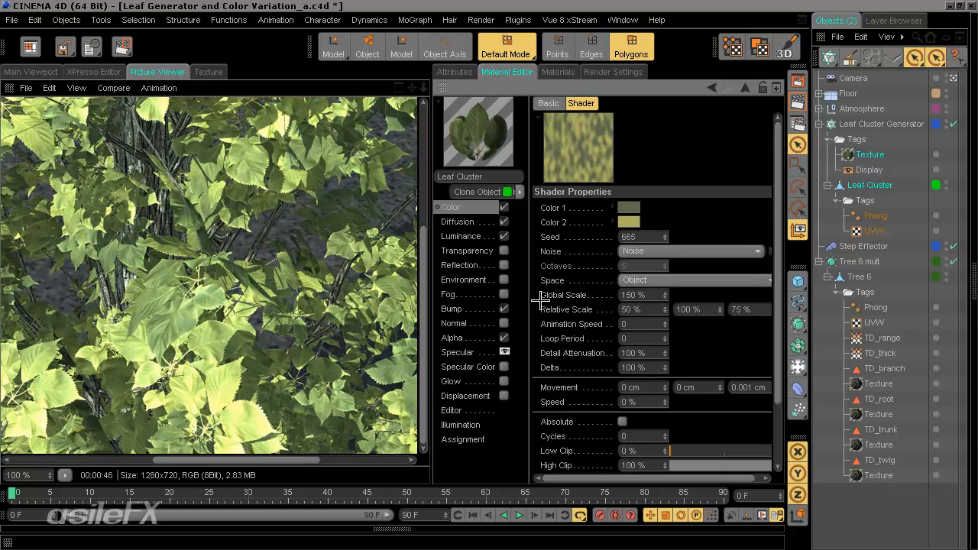
pyautogui.click(467, 336)
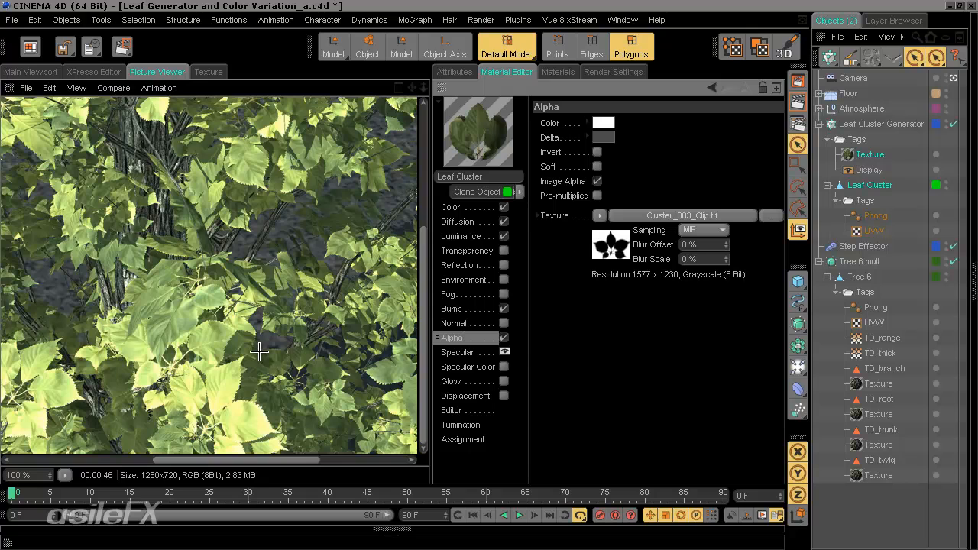
# - View more of the rendered tree, return to the main viewport and select the Leaf Cluster object
pyautogui.scroll(-3, 260, 350)
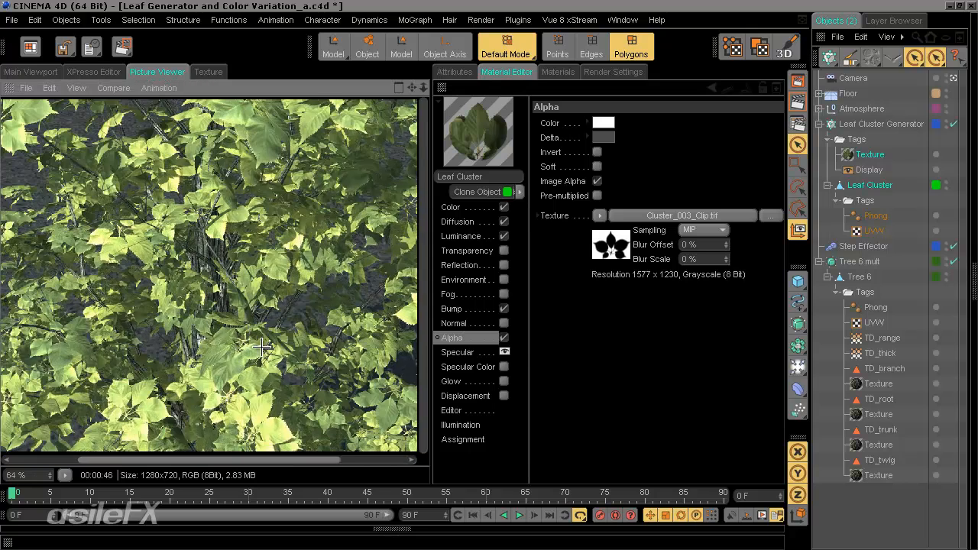
pyautogui.click(30, 72)
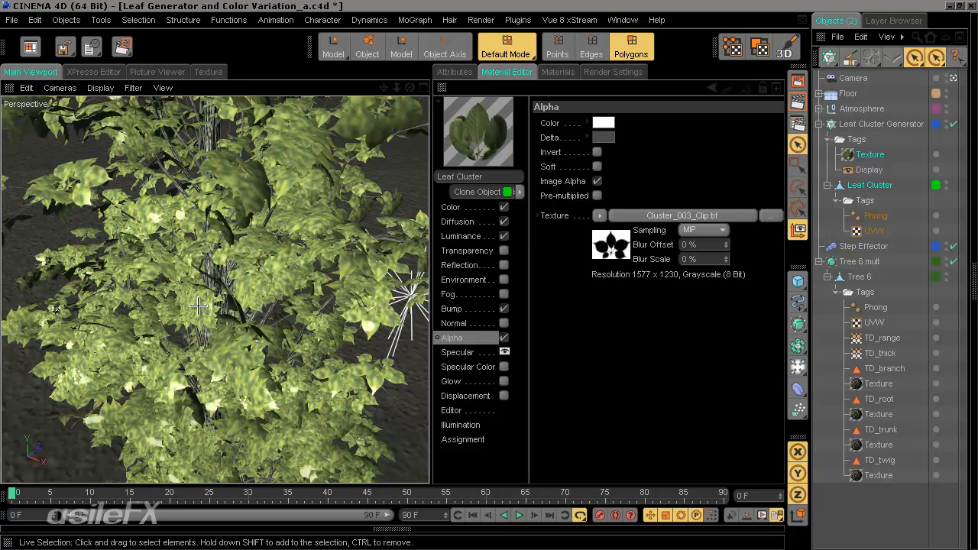
pyautogui.click(882, 185)
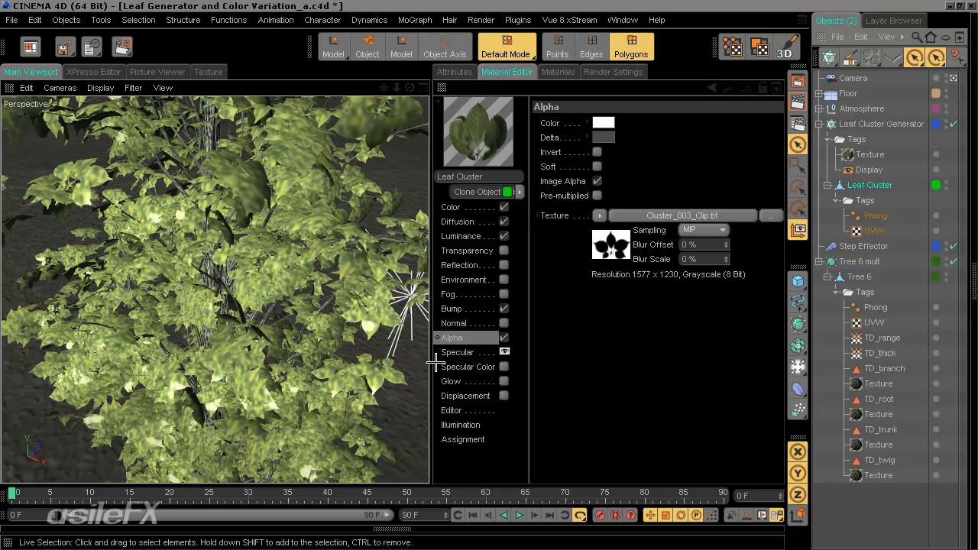
# - Select all polygons of the Leaf Cluster object at the trunk's base with Rectangle Selection
pyautogui.scroll(-2, 216, 346)
pyautogui.scroll(-2, 216, 345)
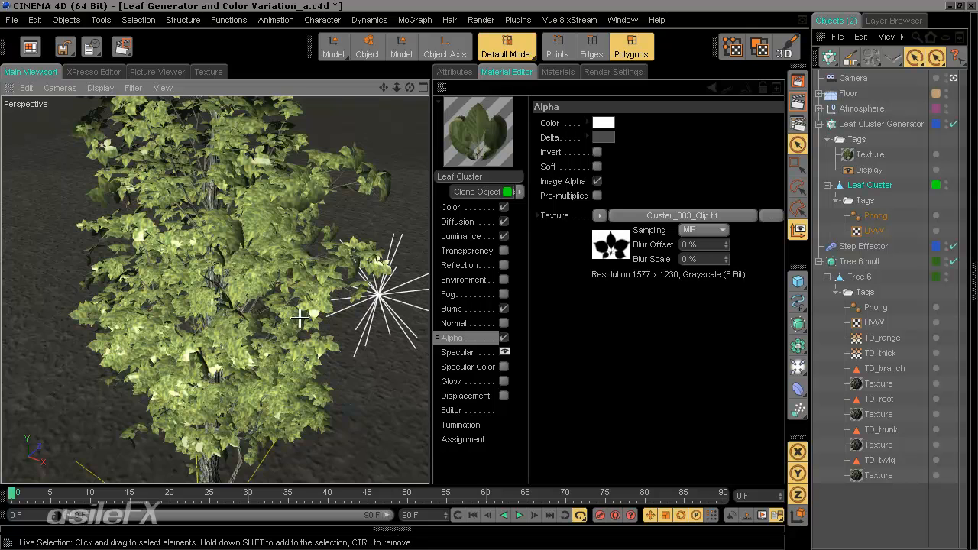
pyautogui.keyDown('alt'); pyautogui.moveTo(301, 319); pyautogui.dragTo(426, 294); pyautogui.keyUp('alt')
pyautogui.scroll(8, 334, 391)
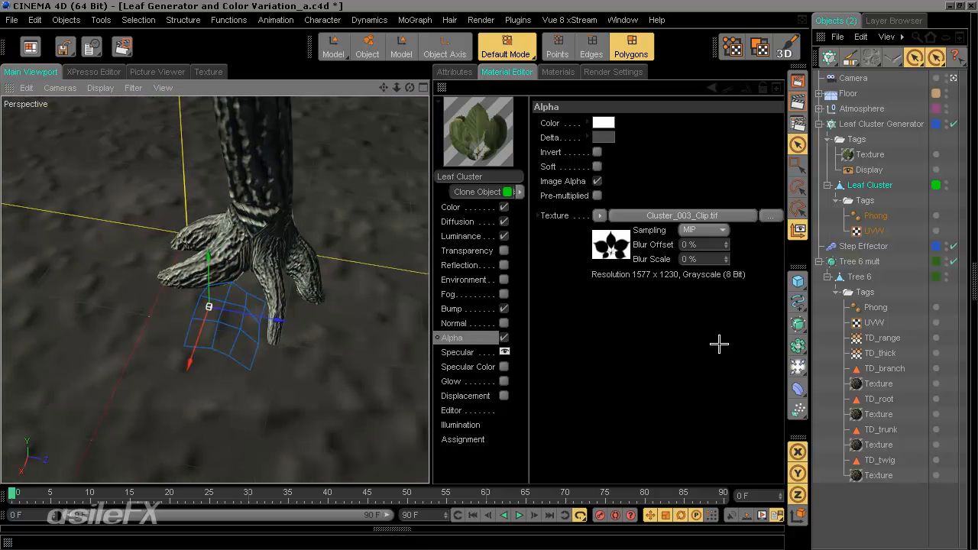
pyautogui.click(872, 187)
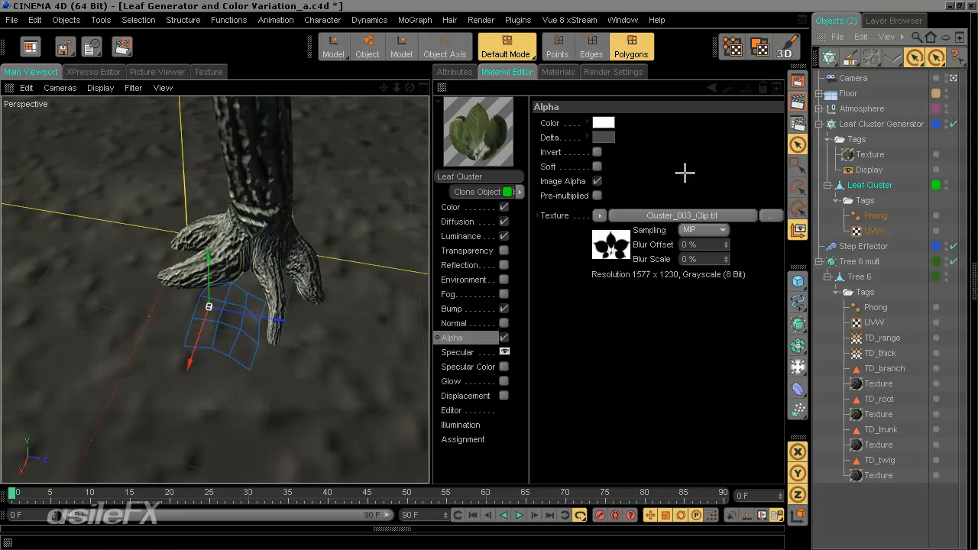
pyautogui.click(798, 165)
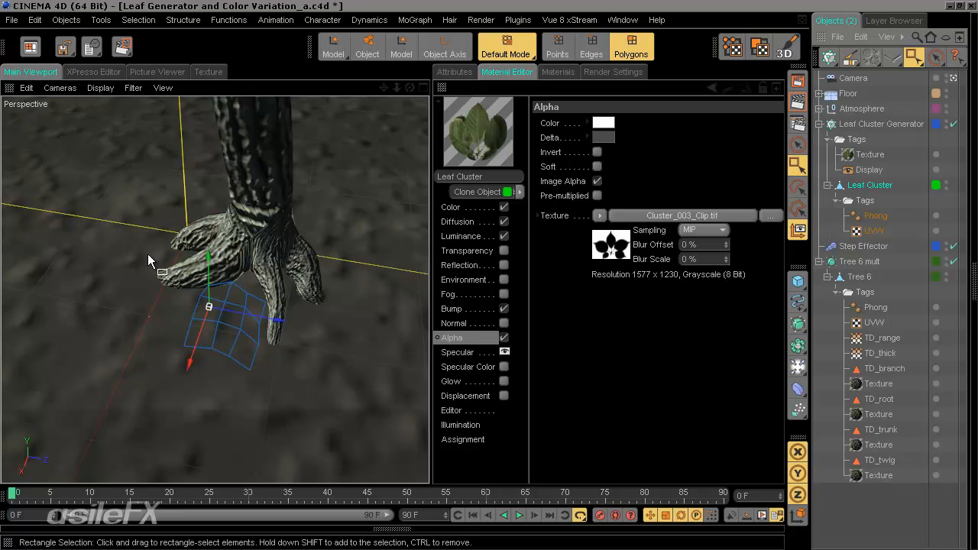
pyautogui.click(447, 72)
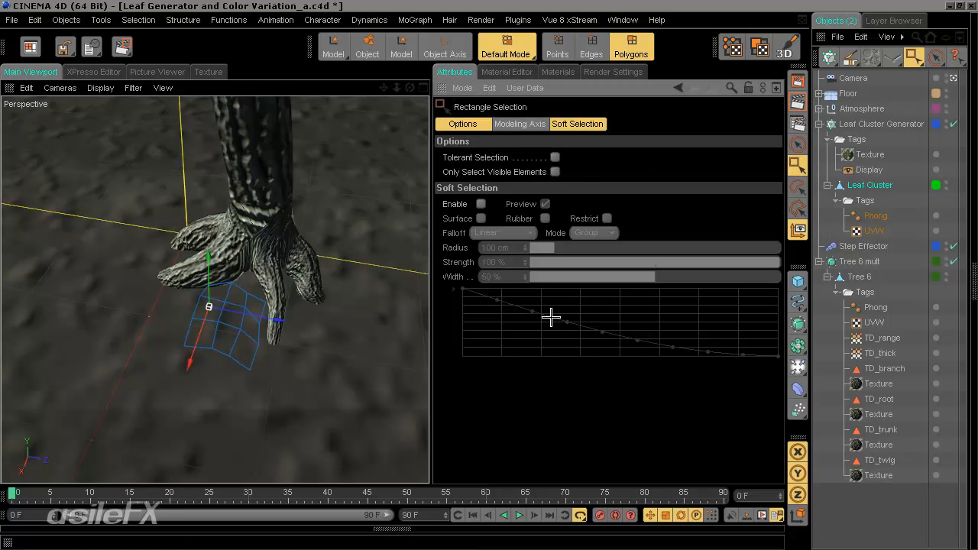
pyautogui.moveTo(110, 222); pyautogui.dragTo(361, 401)
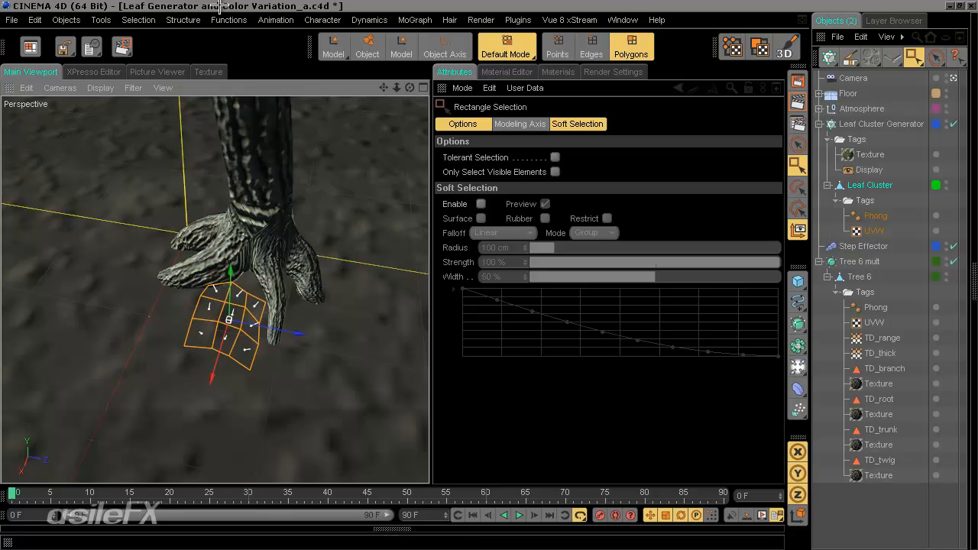
# - Store the selected Leaf Cluster polygons in a polygon selection tag named Leaves
pyautogui.click(139, 20)
pyautogui.click(217, 403)
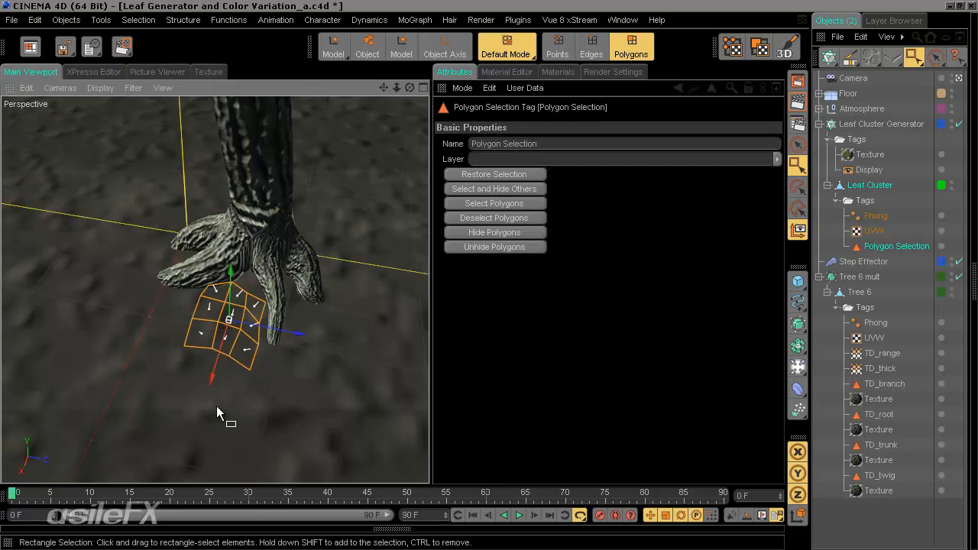
pyautogui.doubleClick(514, 145)
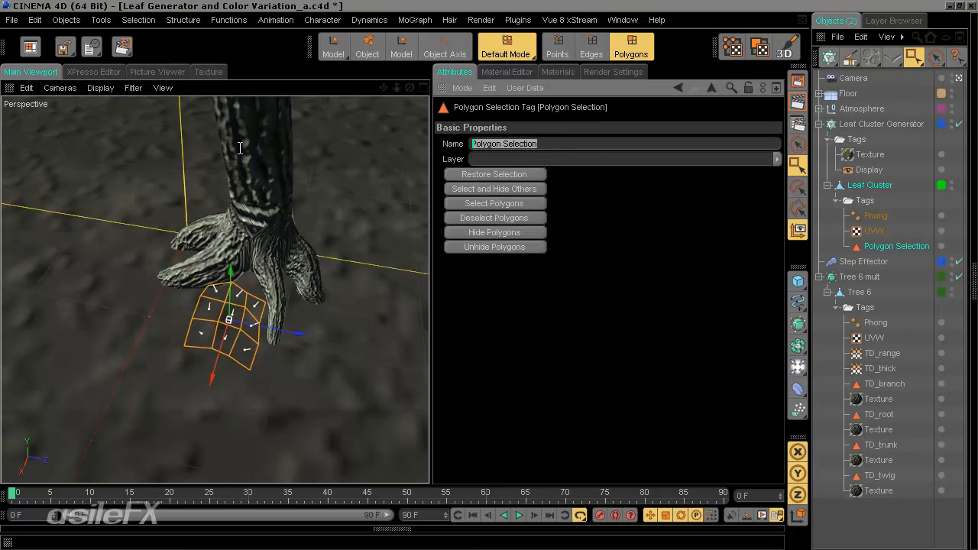
pyautogui.write('L')
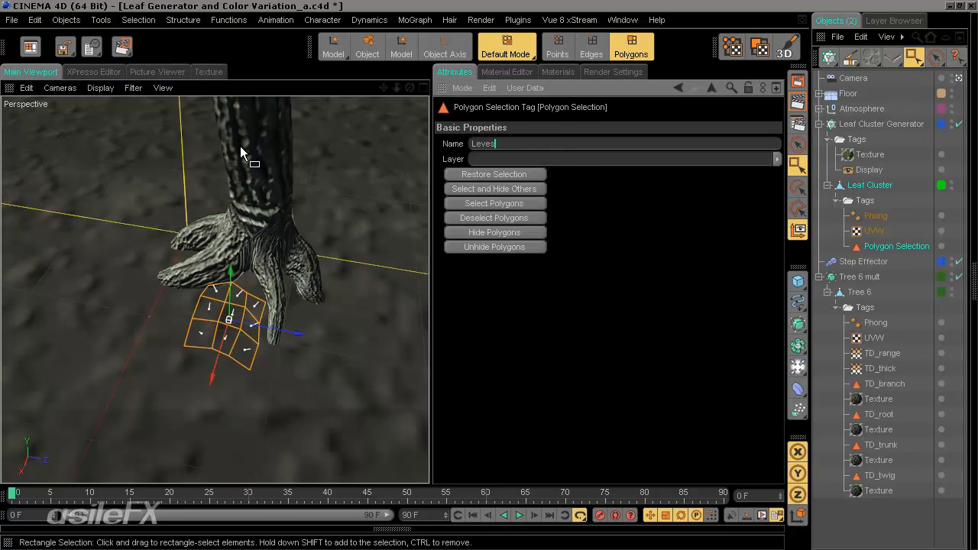
pyautogui.write('eaves')
pyautogui.press('Return')
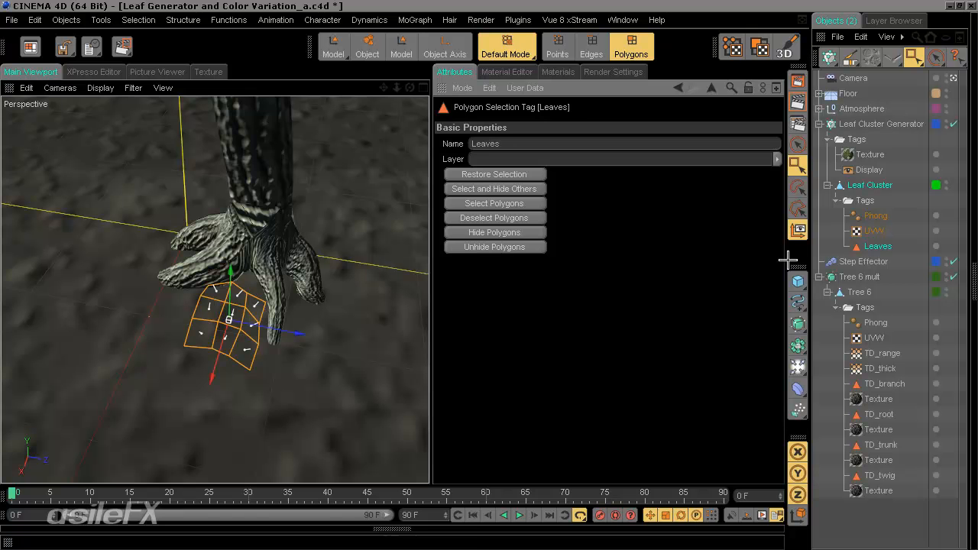
# - Restrict the Leaf Cluster Generator's texture tag to the Leaves selection and check the tree
pyautogui.click(868, 155)
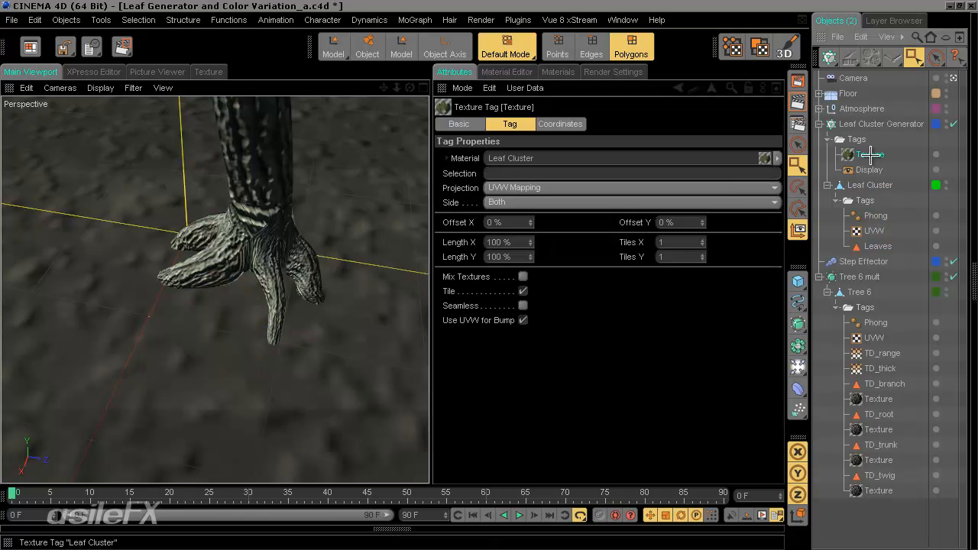
pyautogui.keyDown('alt'); pyautogui.moveTo(431, 279); pyautogui.dragTo(428, 277, button='middle'); pyautogui.keyUp('alt')
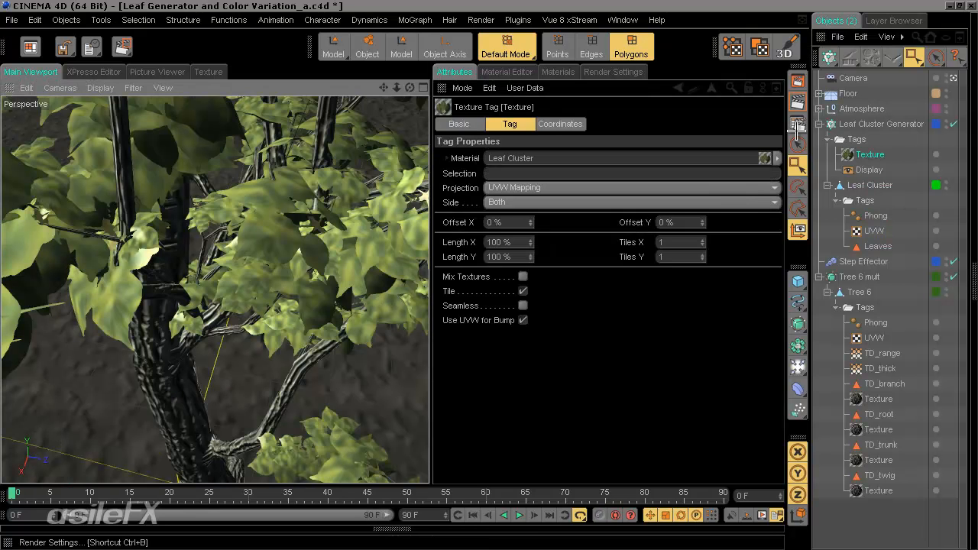
pyautogui.moveTo(879, 243); pyautogui.dragTo(657, 174)
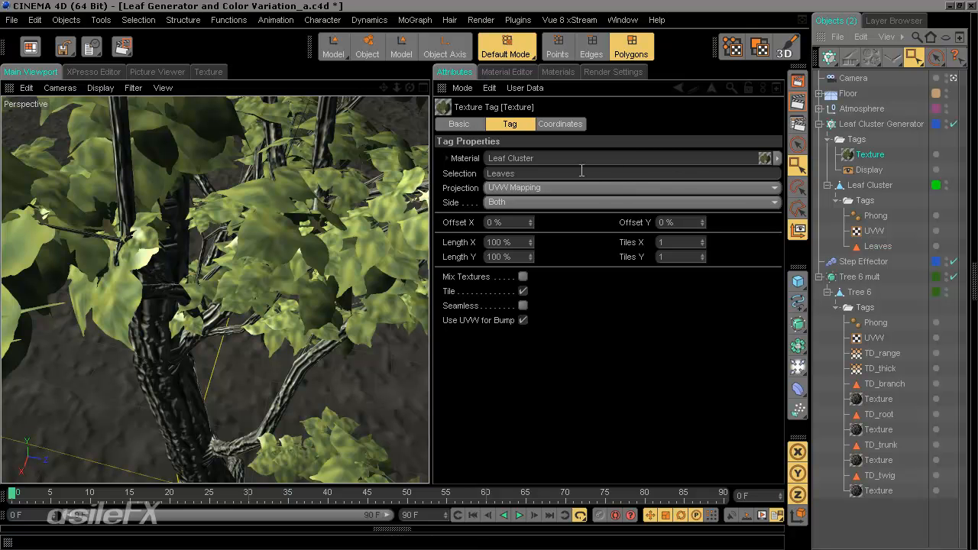
pyautogui.click(848, 532)
pyautogui.scroll(-8, 104, 311)
pyautogui.moveTo(424, 271)
pyautogui.keyDown('alt'); pyautogui.mouseDown()
pyautogui.moveTo(221, 293)
pyautogui.moveTo(423, 262)
pyautogui.mouseUp(); pyautogui.keyUp('alt')
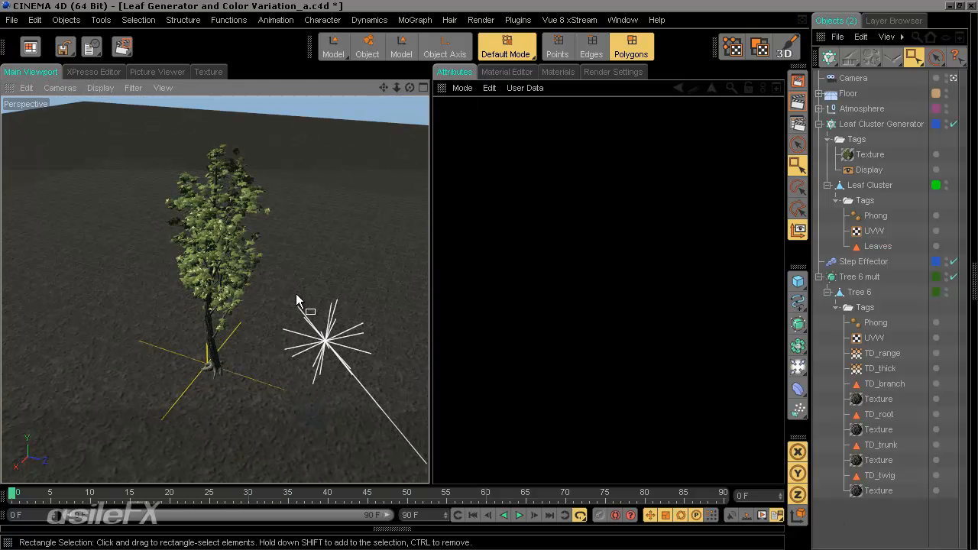
pyautogui.scroll(5, 297, 297)
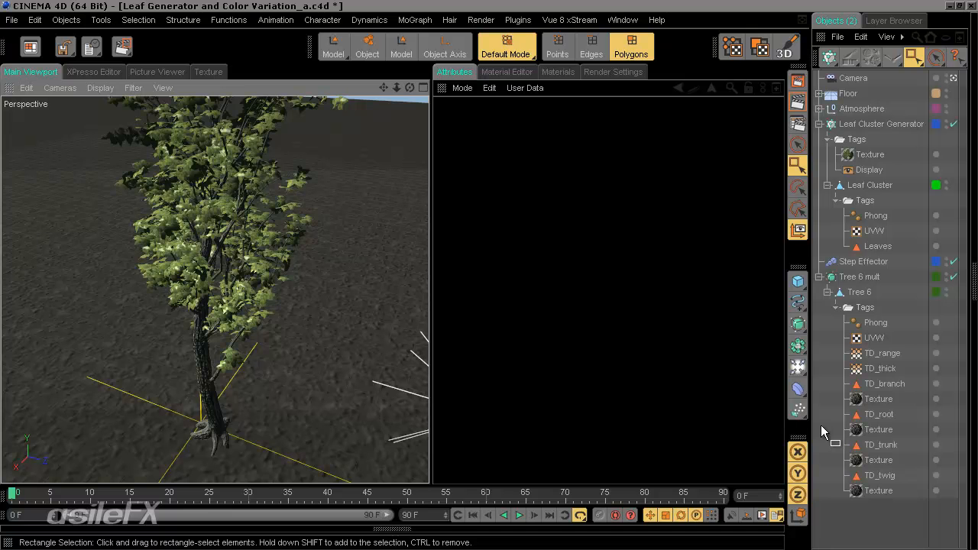
# - Collapse the Tree 6 mult hierarchy, add a null object and rename it Tall Tree
pyautogui.click(973, 279)
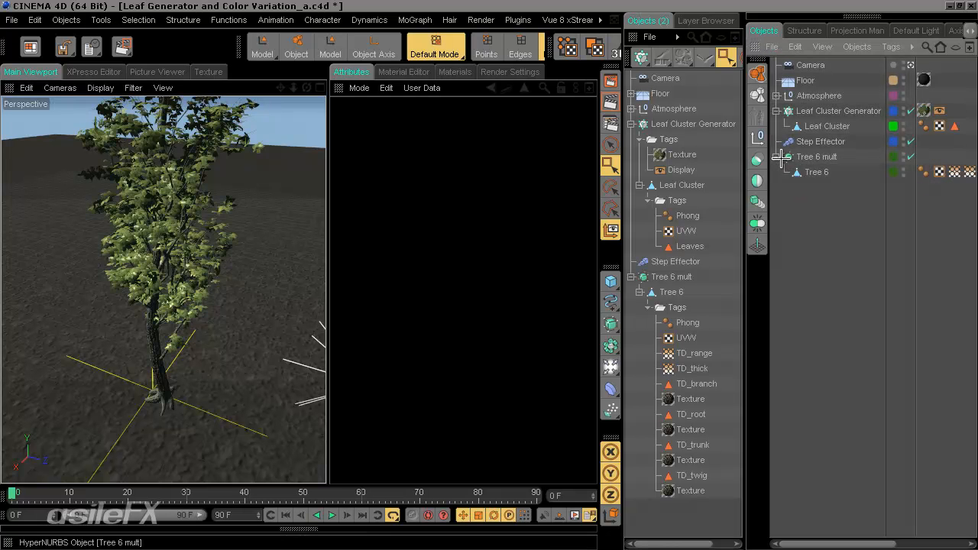
pyautogui.click(776, 157)
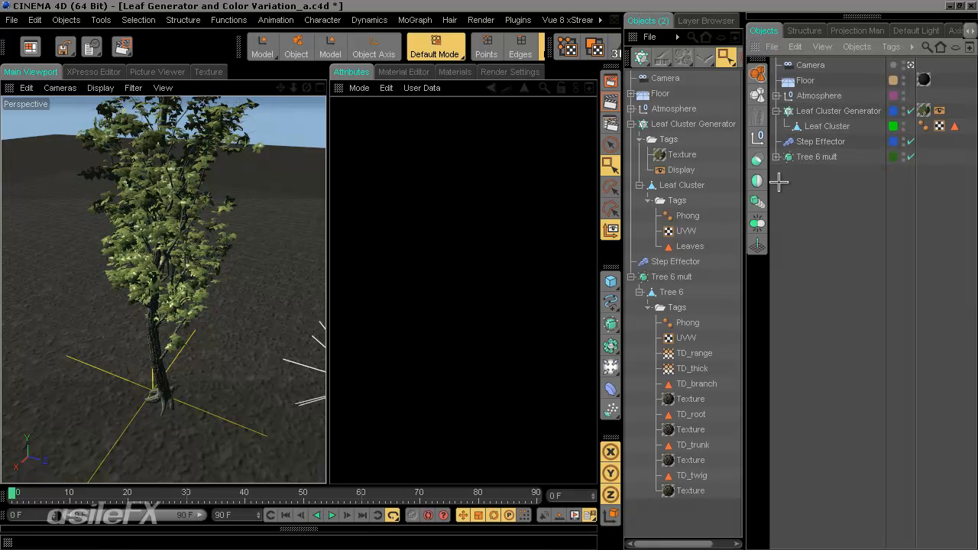
pyautogui.click(758, 137)
pyautogui.moveTo(809, 66); pyautogui.dragTo(830, 192)
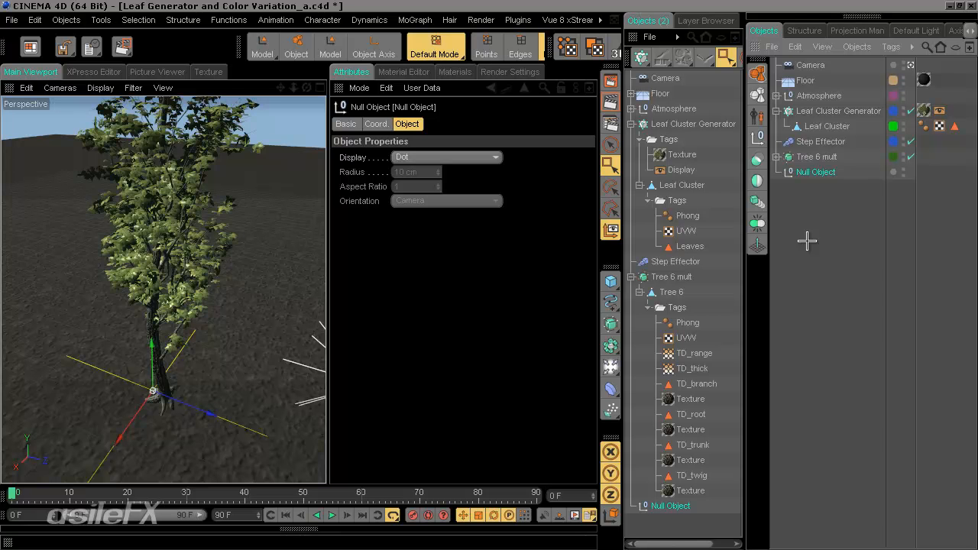
pyautogui.doubleClick(822, 177)
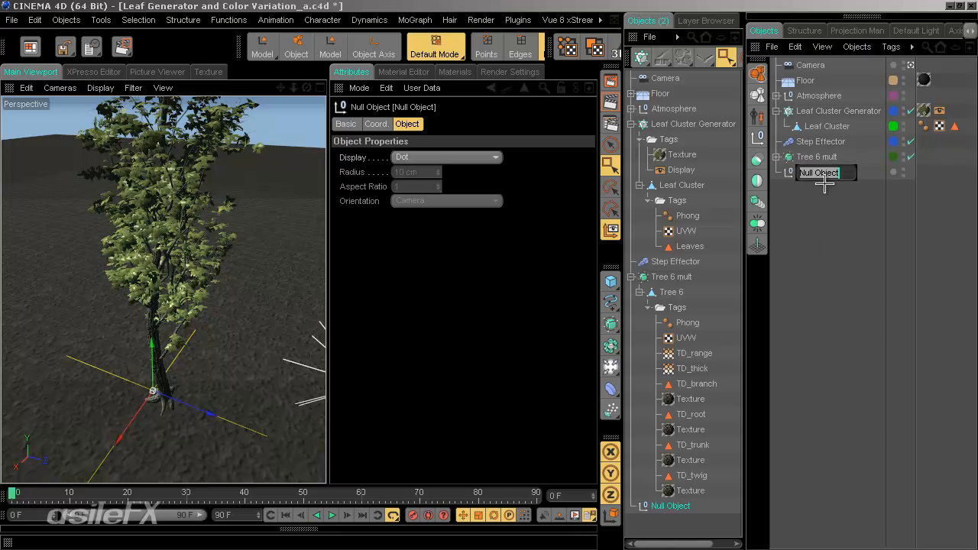
pyautogui.write('Tall Tr')
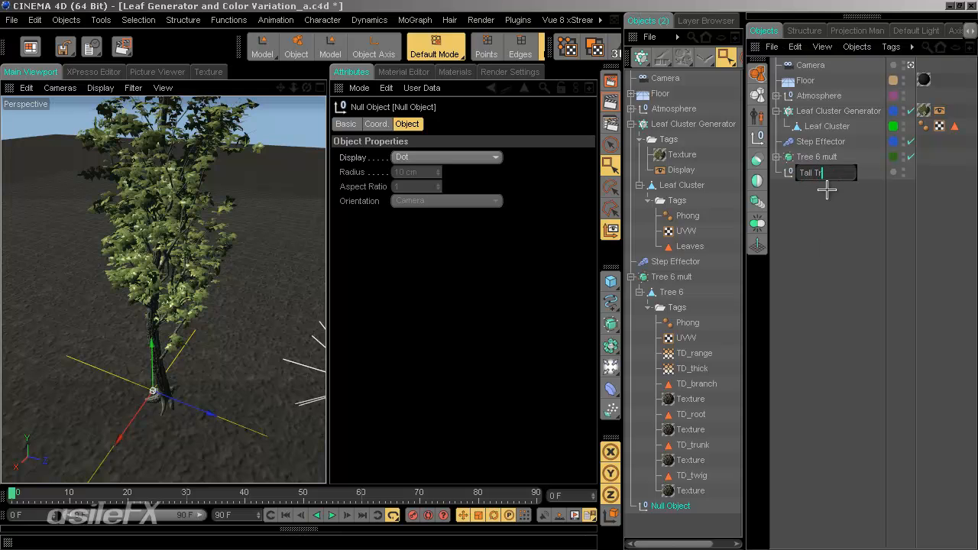
pyautogui.write('ee')
pyautogui.press('Return')
# - Group the Leaf Cluster Generator, Step Effector and Tree 6 mult under the Tall Tree null
pyautogui.click(814, 157)
pyautogui.keyDown('shift'); pyautogui.click(823, 112); pyautogui.keyUp('shift')
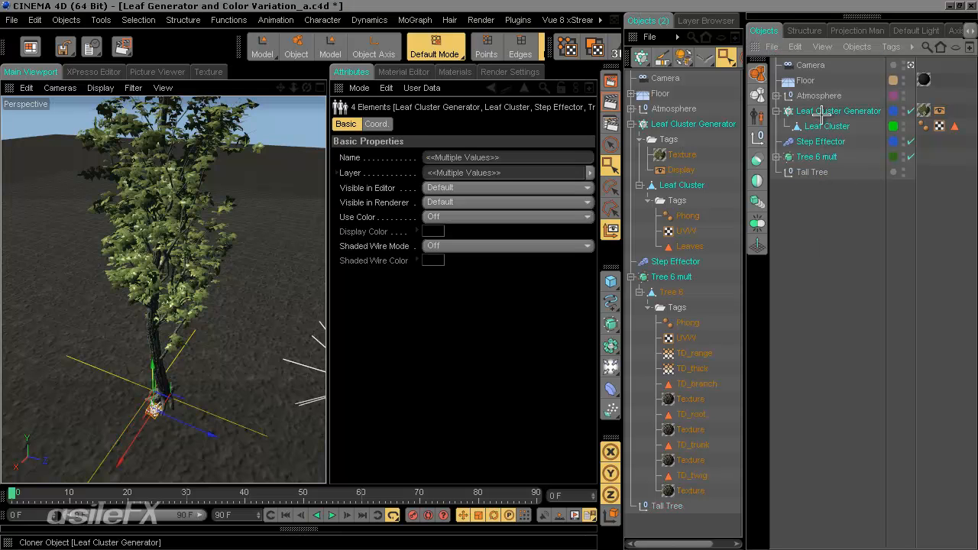
pyautogui.moveTo(822, 112); pyautogui.dragTo(810, 174)
pyautogui.click(834, 223)
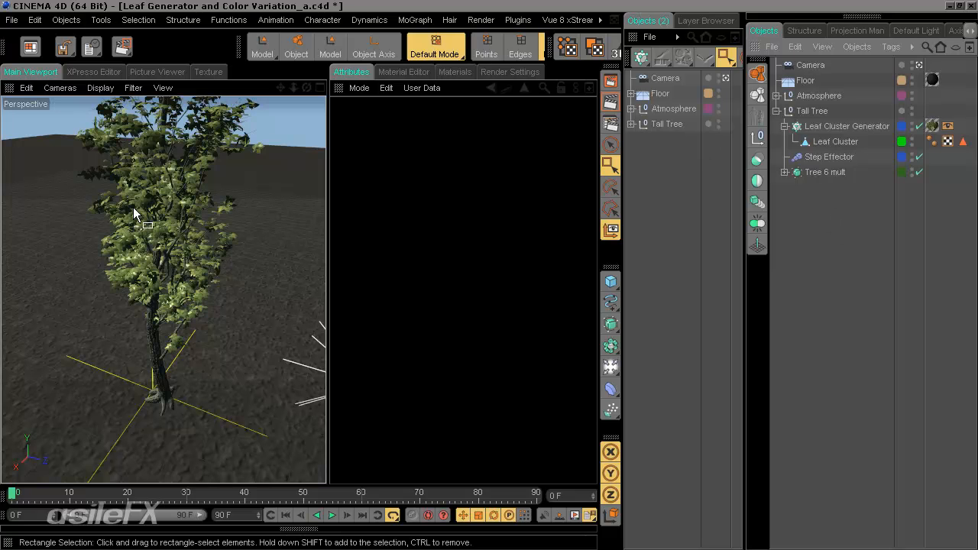
pyautogui.click(812, 111)
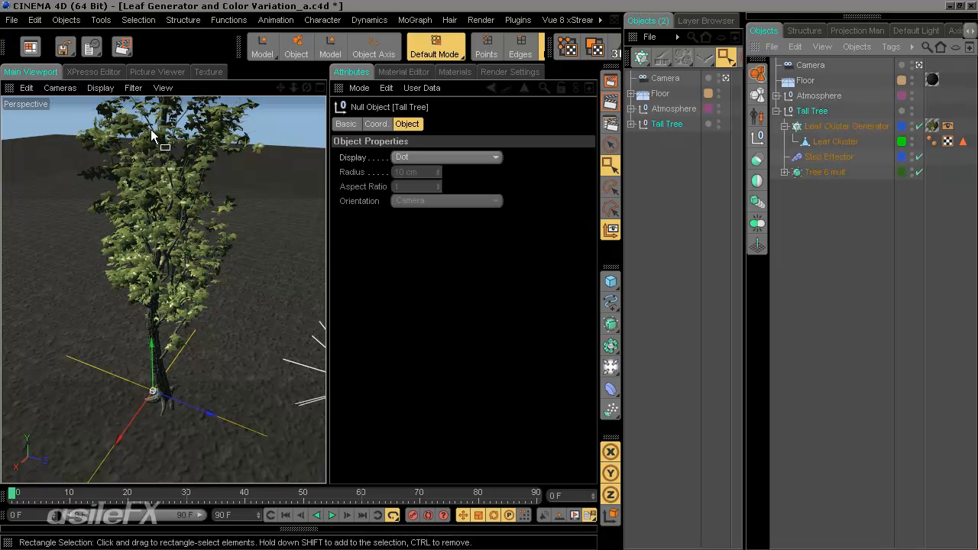
pyautogui.click(850, 217)
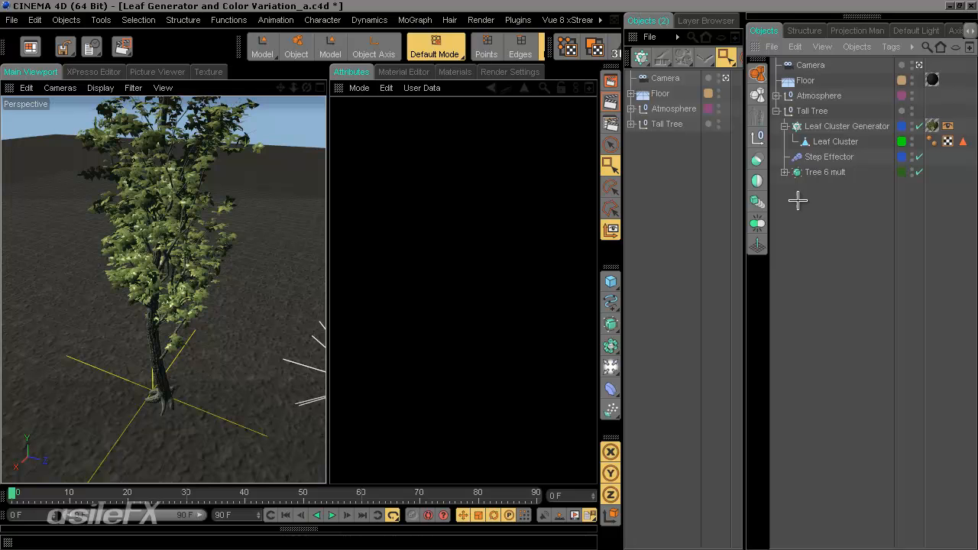
# - Examine the Leaf Cluster polygons up close at the base of the trunk
pyautogui.click(832, 141)
pyautogui.keyDown('alt'); pyautogui.moveTo(127, 449); pyautogui.dragTo(332, 270, button='middle'); pyautogui.keyUp('alt')
pyautogui.scroll(4, 168, 436)
pyautogui.keyDown('alt'); pyautogui.moveTo(225, 430); pyautogui.dragTo(325, 277, button='middle'); pyautogui.keyUp('alt')
pyautogui.scroll(3, 224, 426)
pyautogui.scroll(-2, 224, 425)
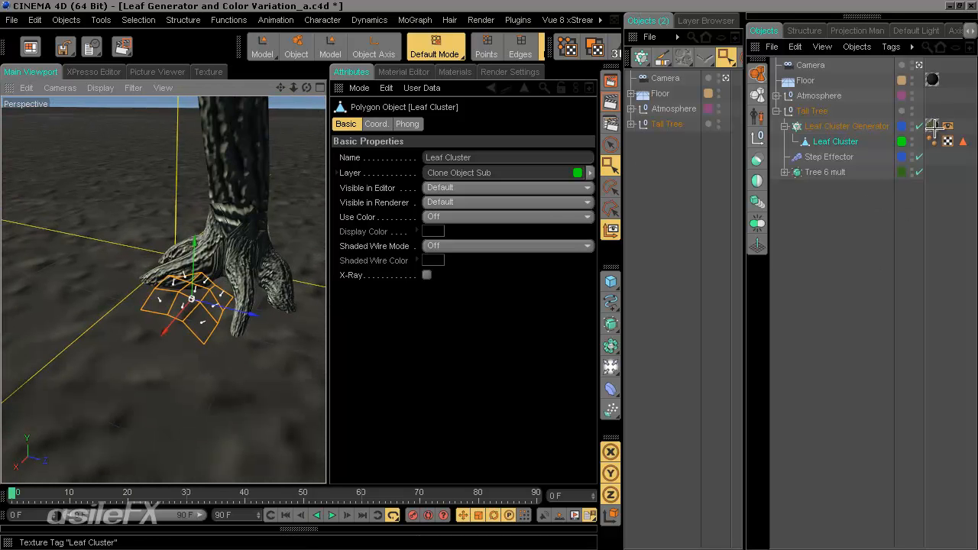
# - Move Tree 6 mult out of the Tall Tree group and look up the Save Object Preset command for that group
pyautogui.click(825, 172)
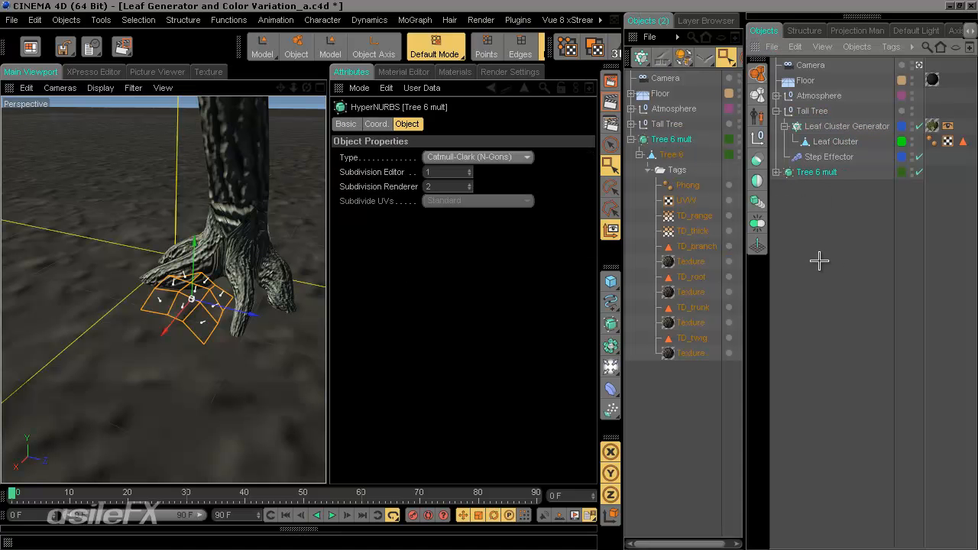
pyautogui.click(812, 111)
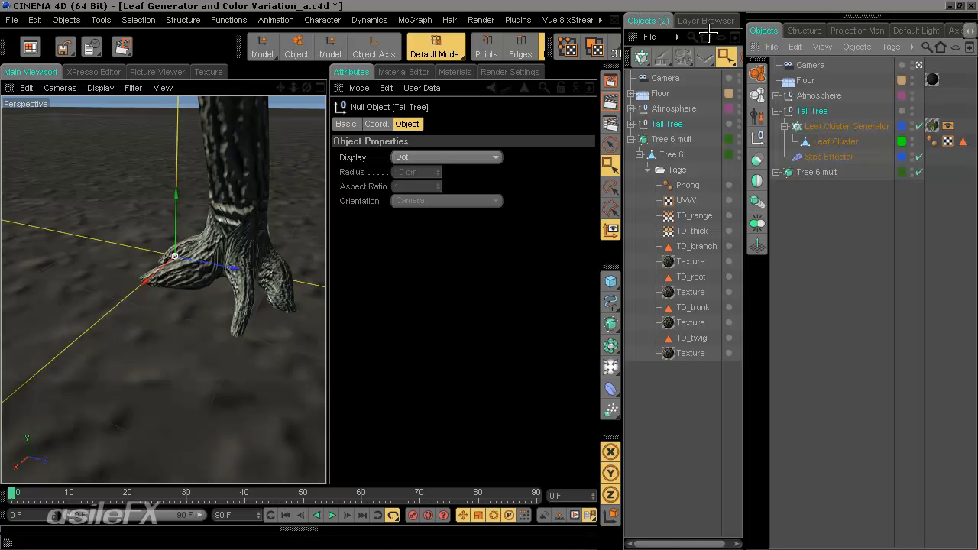
pyautogui.click(771, 47)
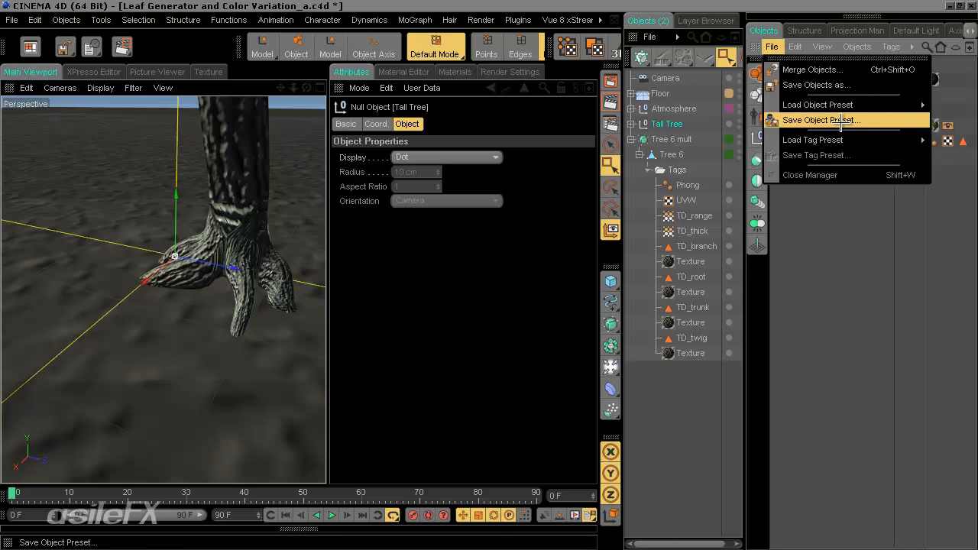
pyautogui.click(864, 293)
pyautogui.scroll(-5, 211, 240)
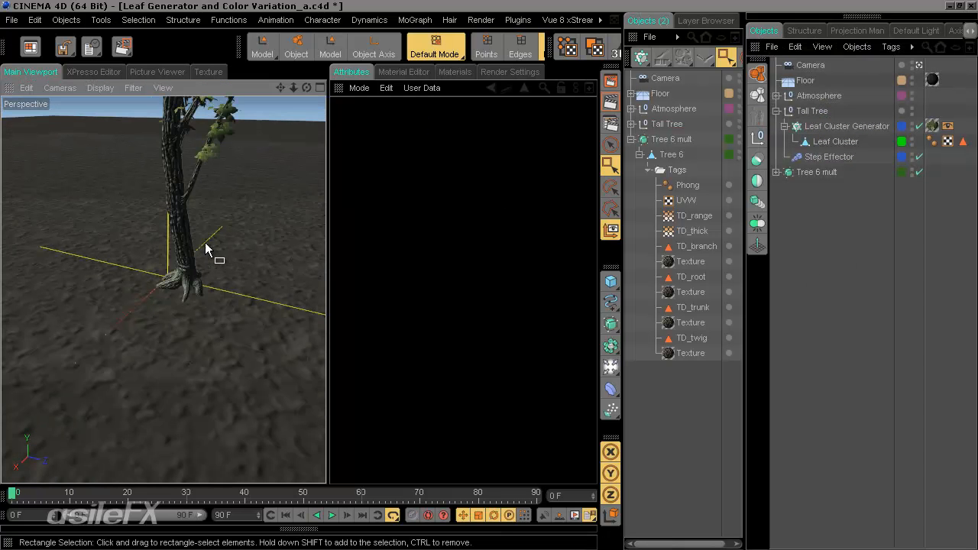
pyautogui.keyDown('alt'); pyautogui.moveTo(327, 284); pyautogui.dragTo(327, 275, button='middle'); pyautogui.keyUp('alt')
pyautogui.scroll(-5, 326, 274)
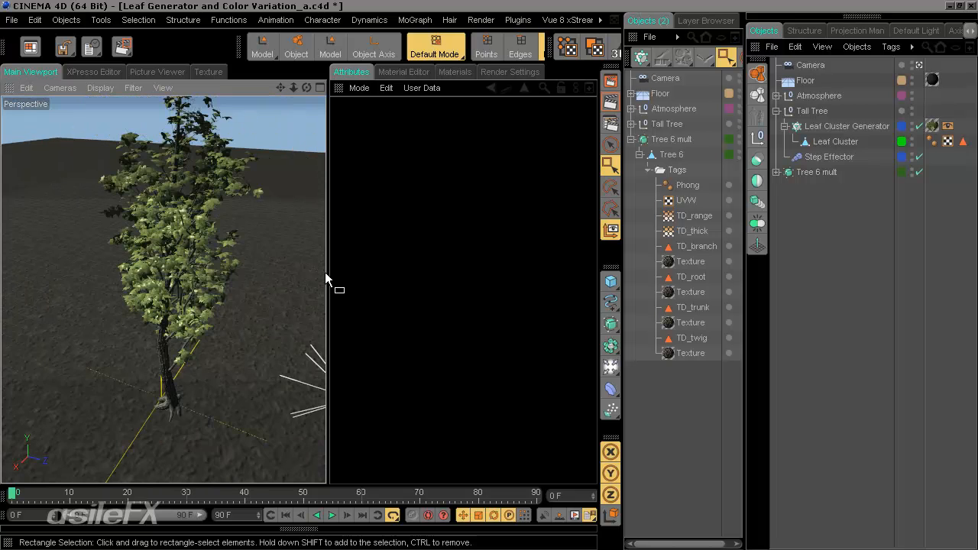
pyautogui.scroll(3, 273, 247)
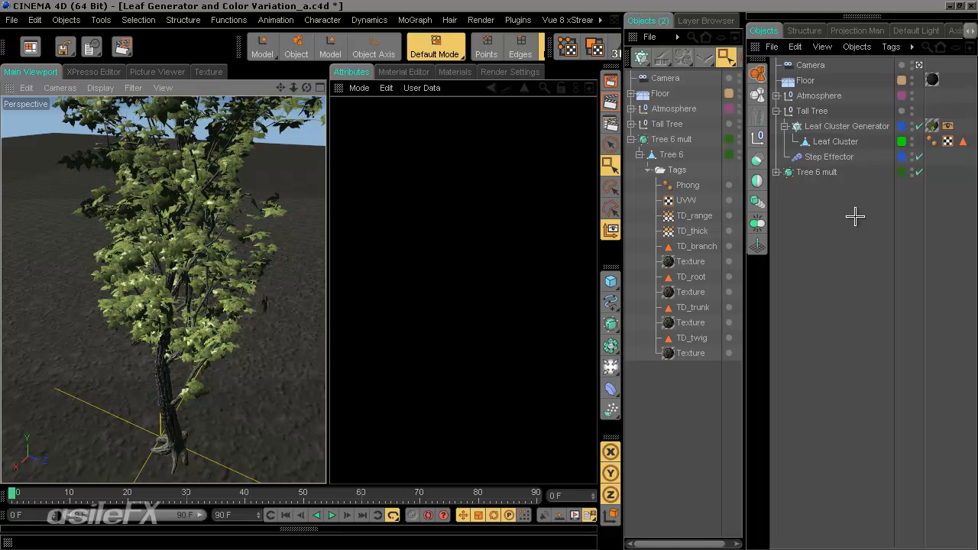
# - Create a new material and copy the previewleaf.png color texture from the black Mat material
pyautogui.click(457, 71)
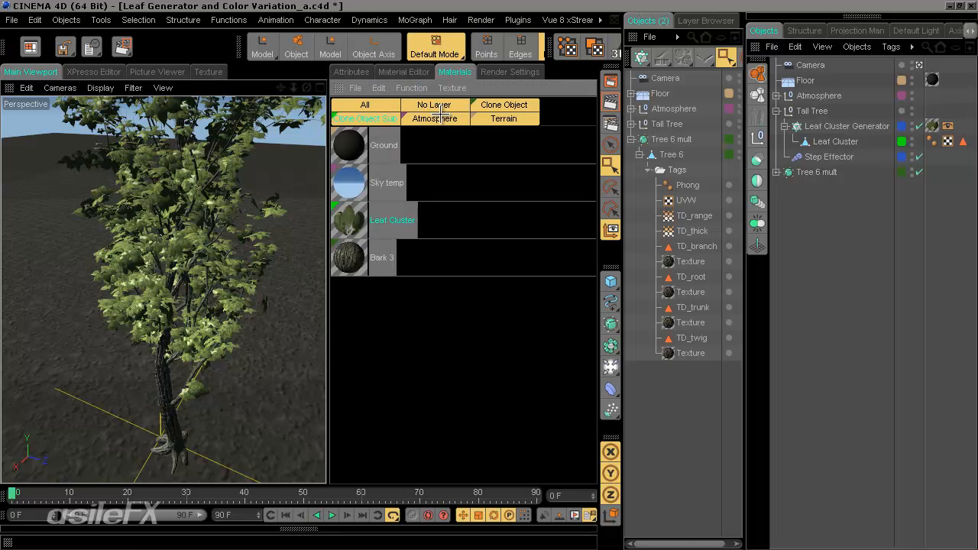
pyautogui.doubleClick(464, 365)
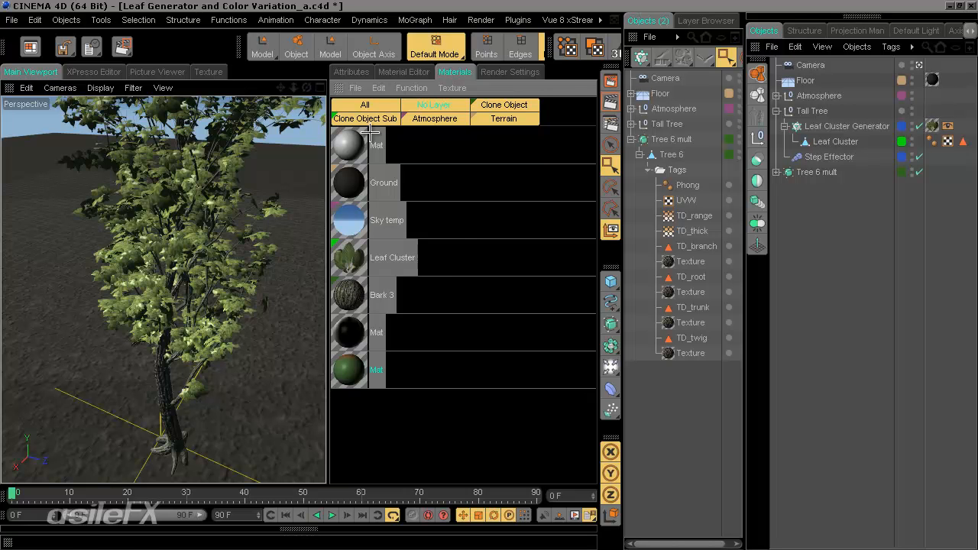
pyautogui.click(365, 344)
pyautogui.click(356, 68)
pyautogui.rightClick(376, 309)
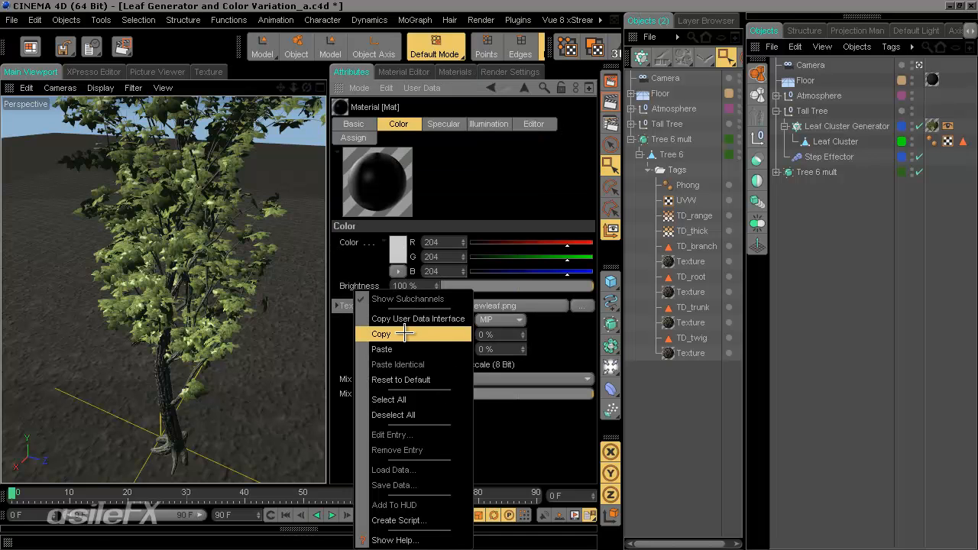
pyautogui.click(406, 334)
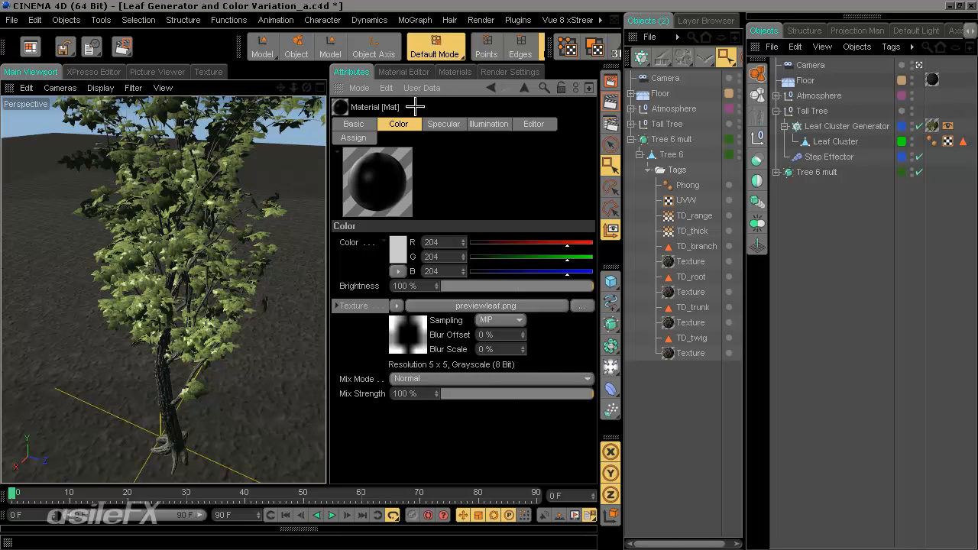
# - In the new gray material, turn off Specular, enable Alpha and paste the copied previewleaf.png texture into the Alpha channel
pyautogui.click(457, 73)
pyautogui.click(365, 72)
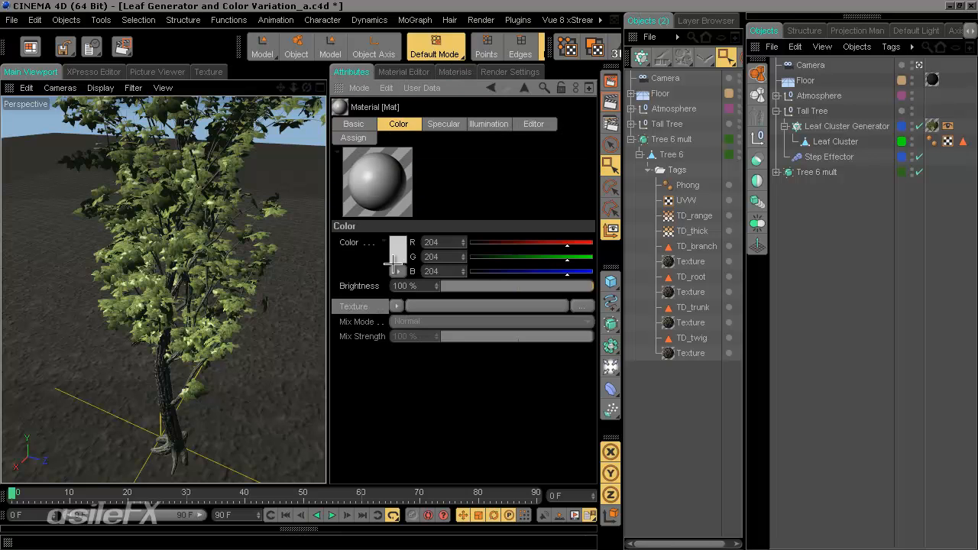
pyautogui.click(352, 124)
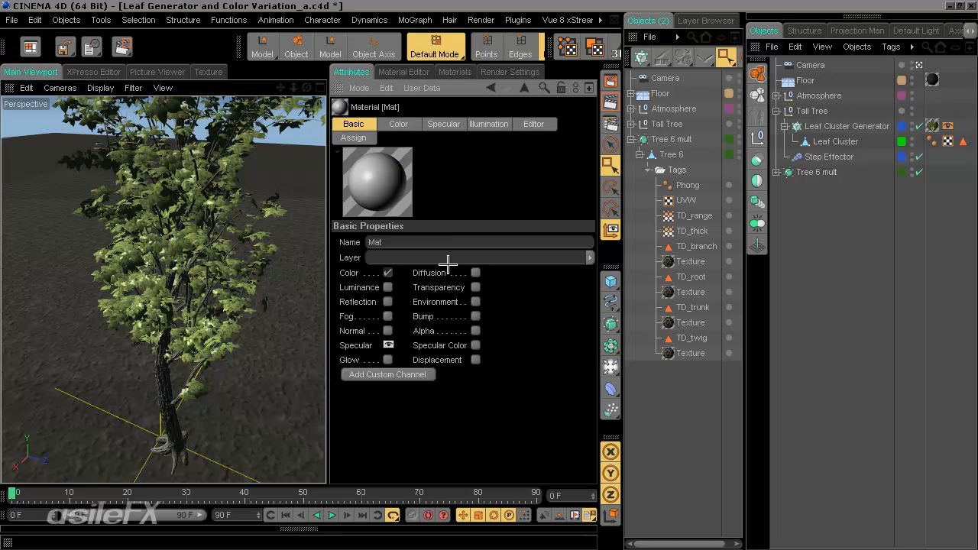
pyautogui.click(475, 331)
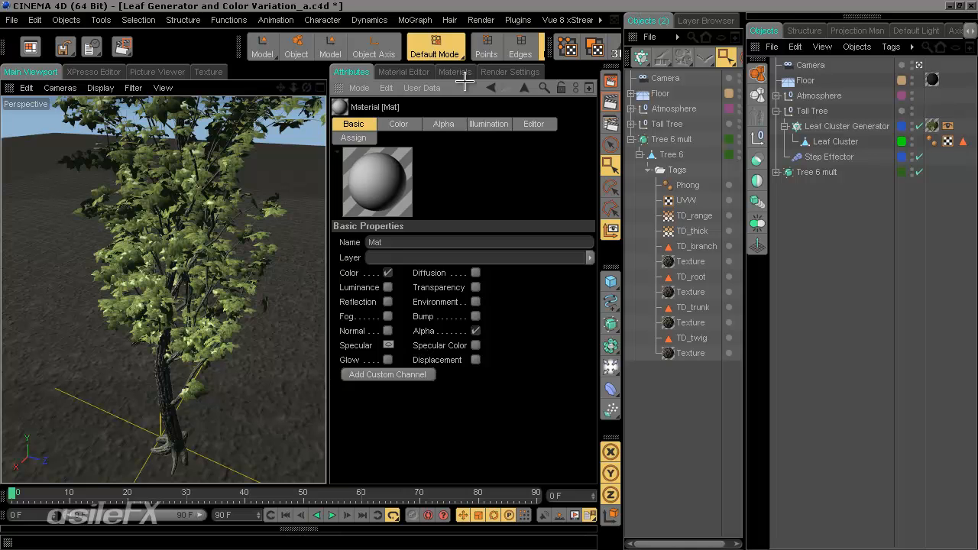
pyautogui.click(452, 125)
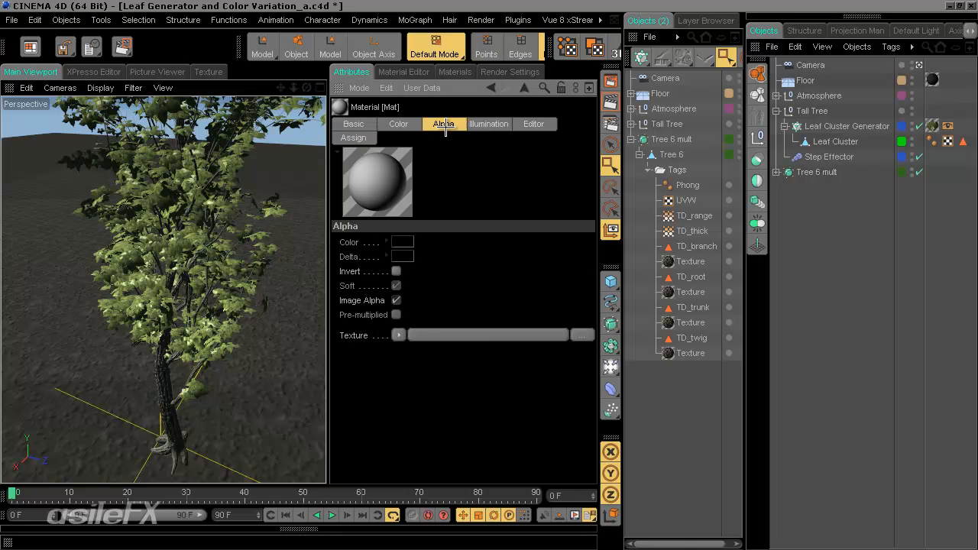
pyautogui.rightClick(369, 336)
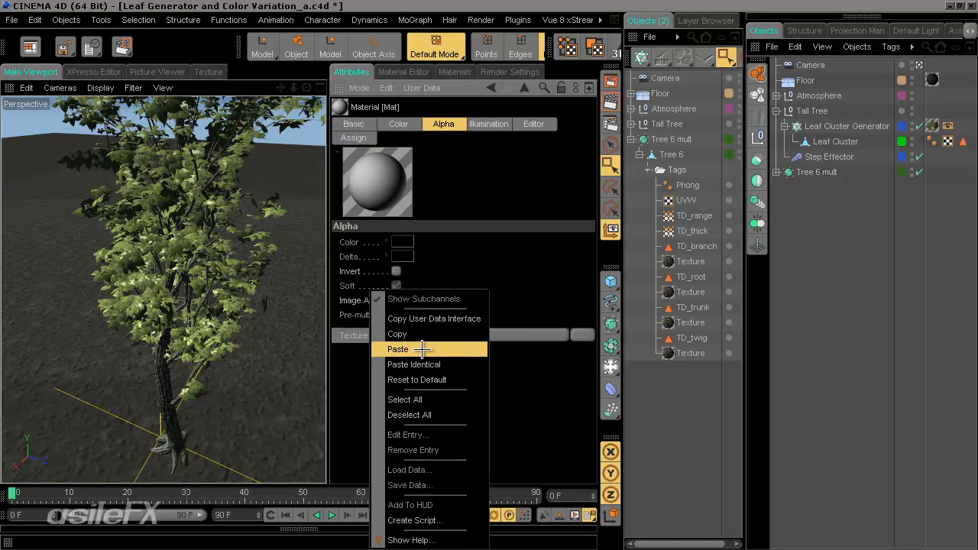
pyautogui.click(365, 349)
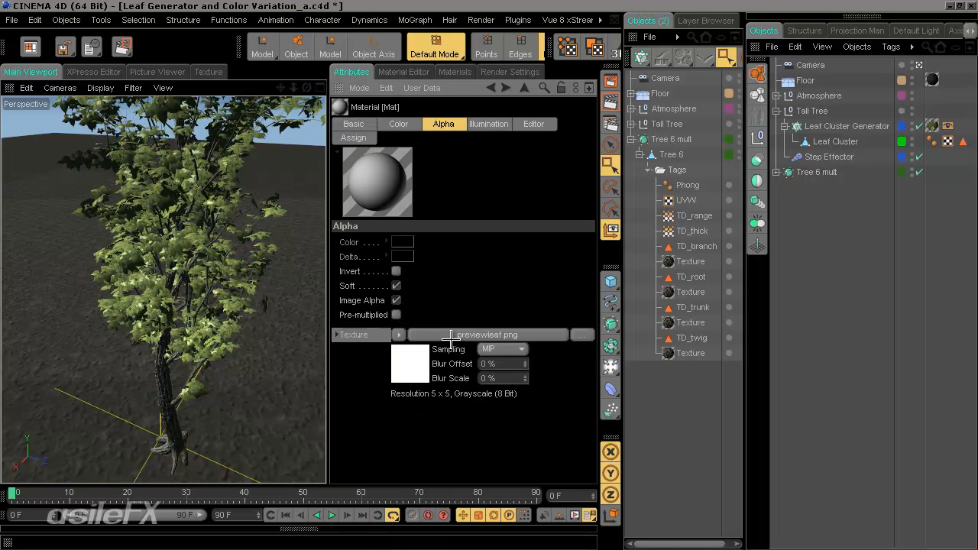
# - Turn off Soft and Image Alpha in the material's Alpha channel and set the Delta color to light gray
pyautogui.click(397, 285)
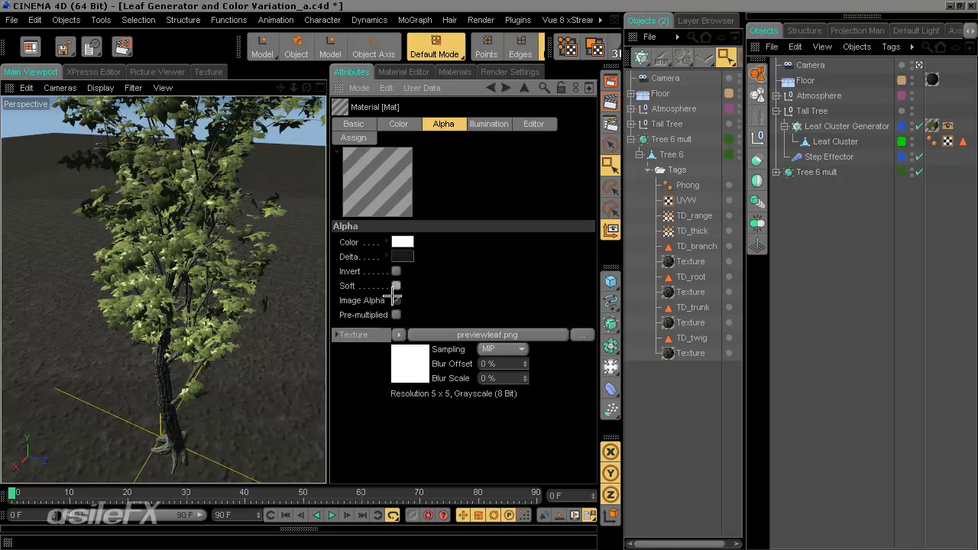
pyautogui.click(395, 300)
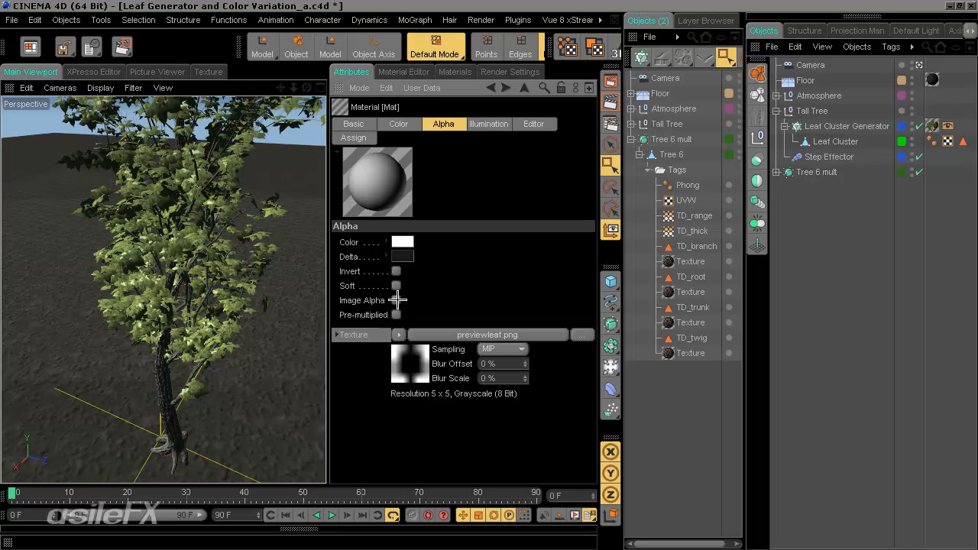
pyautogui.click(403, 257)
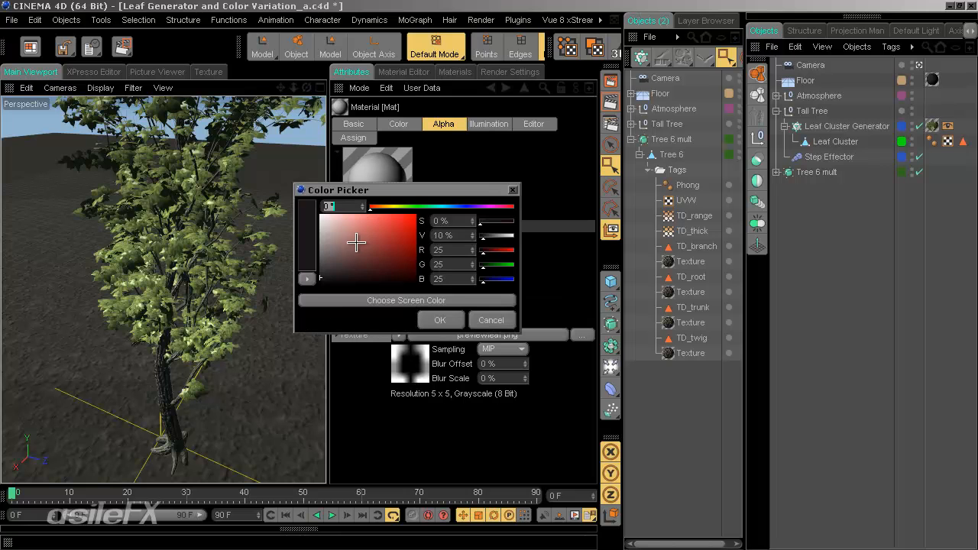
pyautogui.moveTo(354, 240); pyautogui.dragTo(309, 237)
pyautogui.click(432, 319)
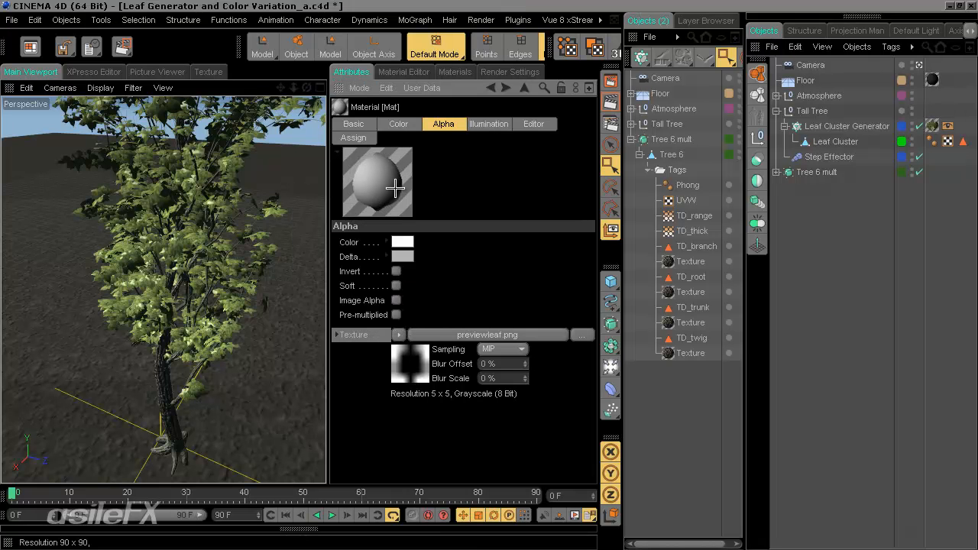
# - Copy the color preview.png texture from the Color channel of the green Mat material
pyautogui.click(398, 126)
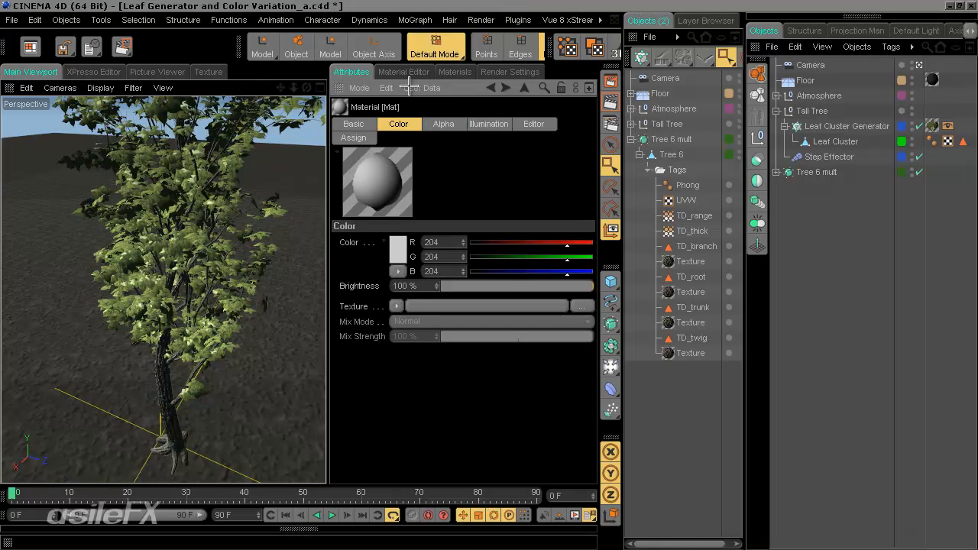
pyautogui.click(457, 73)
pyautogui.click(350, 370)
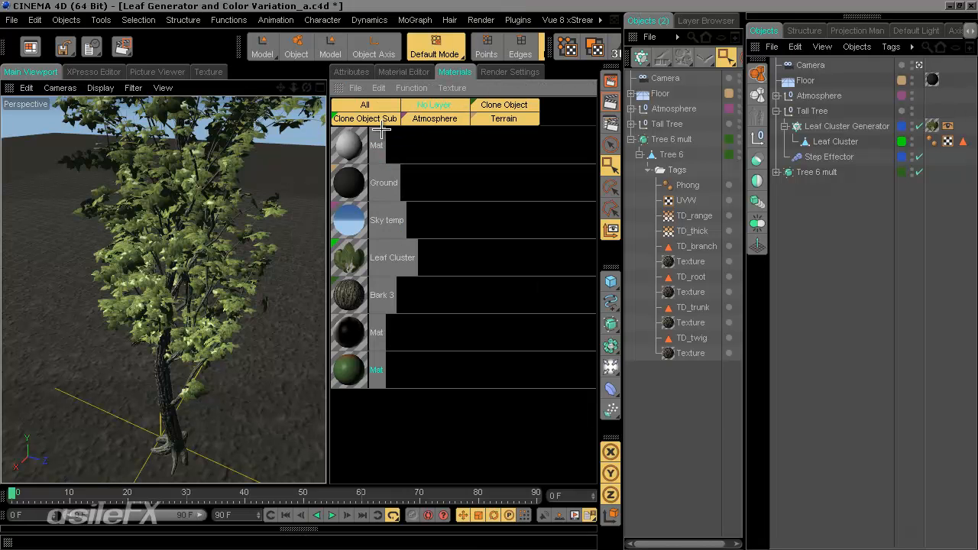
pyautogui.click(363, 72)
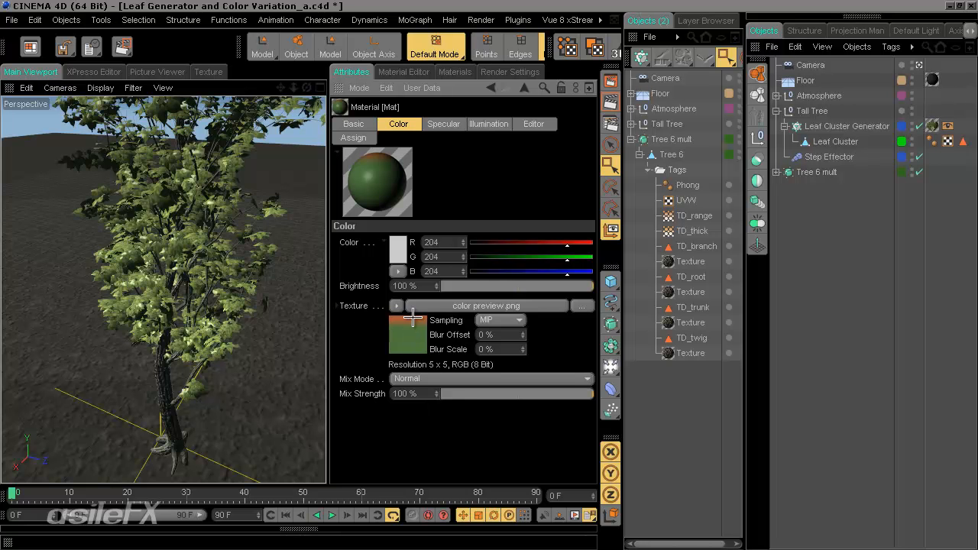
pyautogui.rightClick(354, 304)
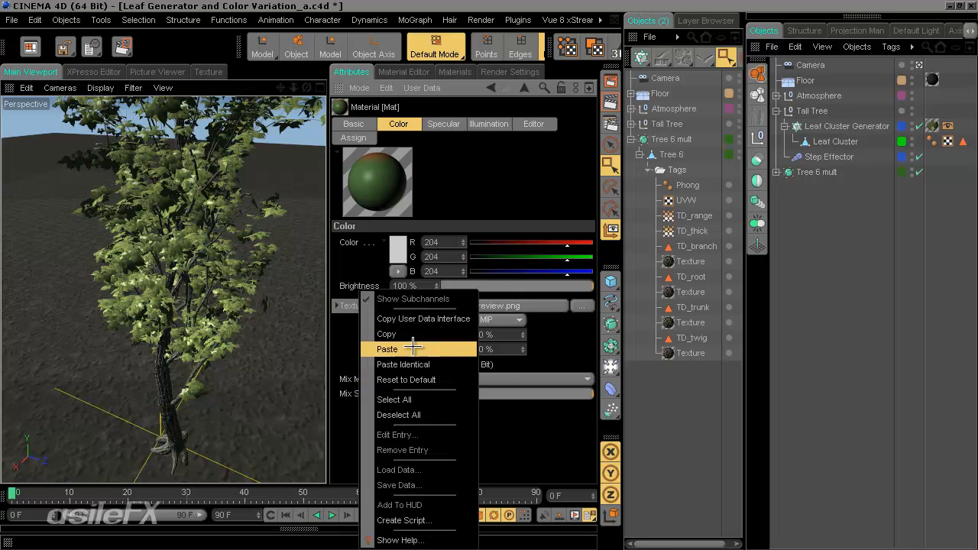
pyautogui.click(402, 344)
# - Paste the color preview.png texture into the Color channel of the new gray material
pyautogui.click(455, 71)
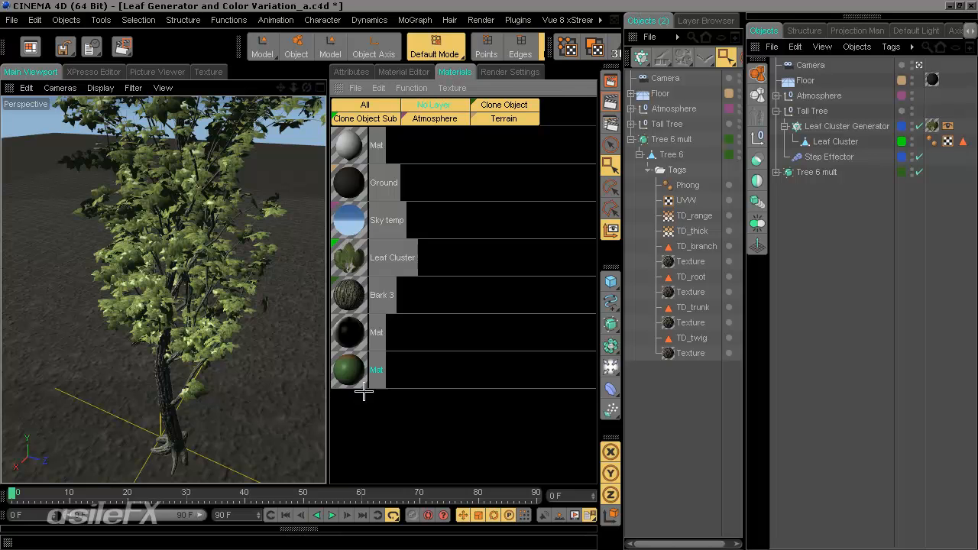
pyautogui.click(355, 155)
pyautogui.click(355, 72)
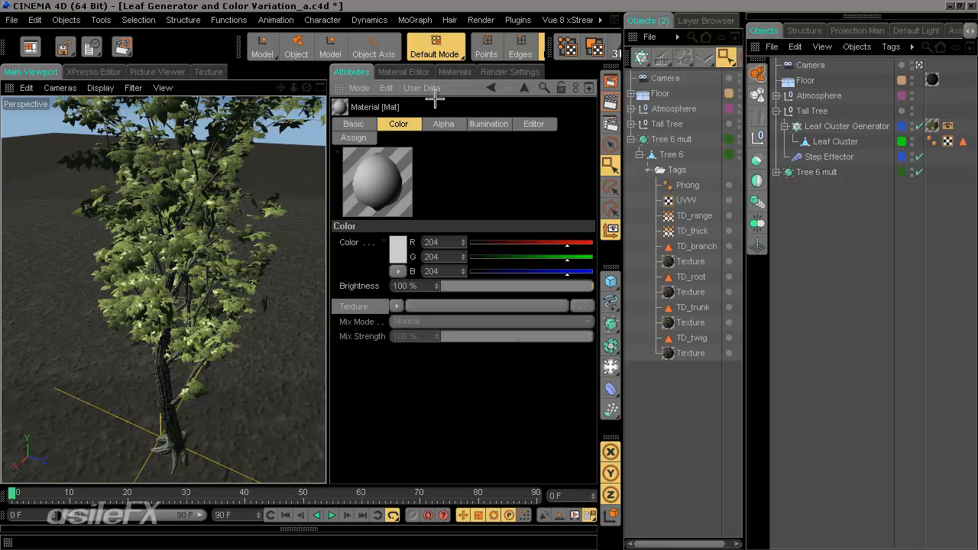
pyautogui.click(413, 73)
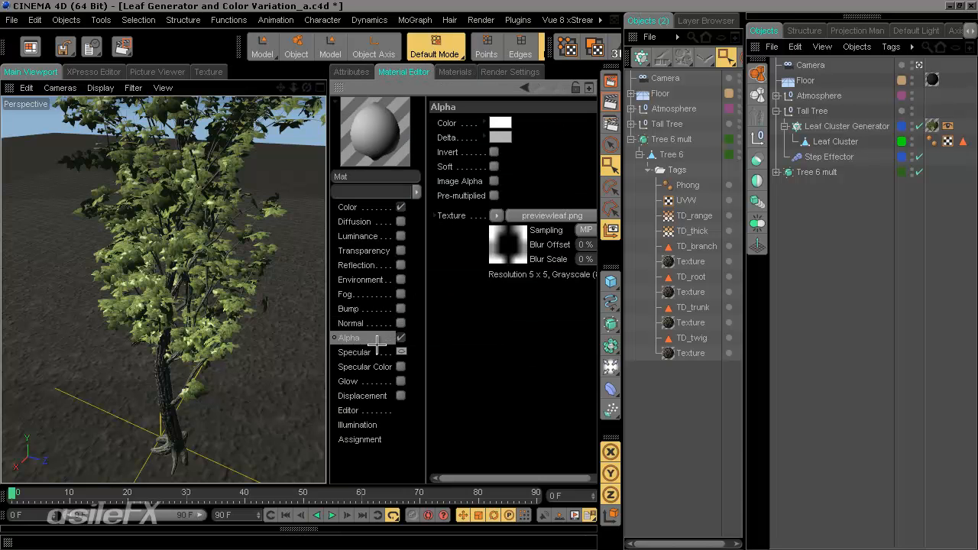
pyautogui.click(374, 210)
pyautogui.rightClick(462, 185)
pyautogui.click(515, 245)
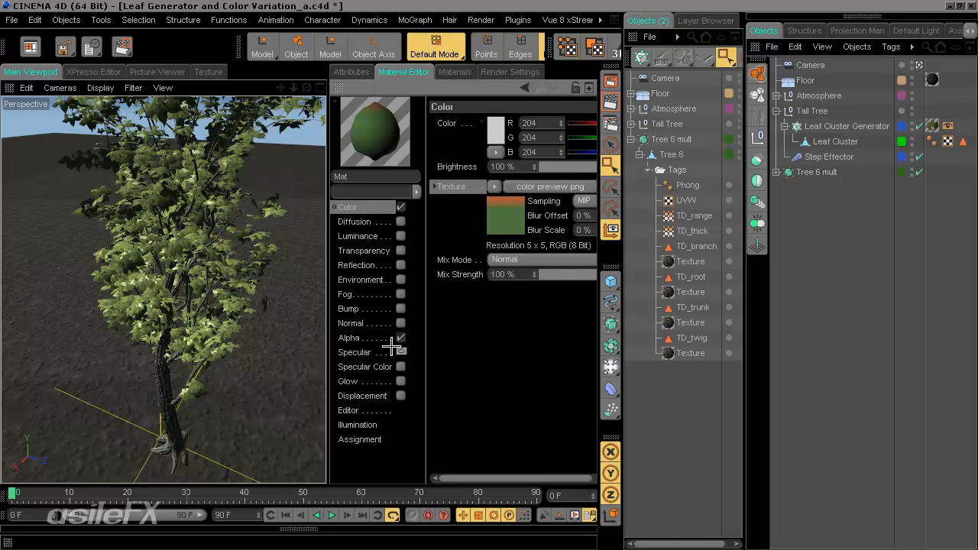
# - Enable the material's Bump channel with the previewleaf.png texture copied from Alpha, and set the bump strength to 32%
pyautogui.click(354, 339)
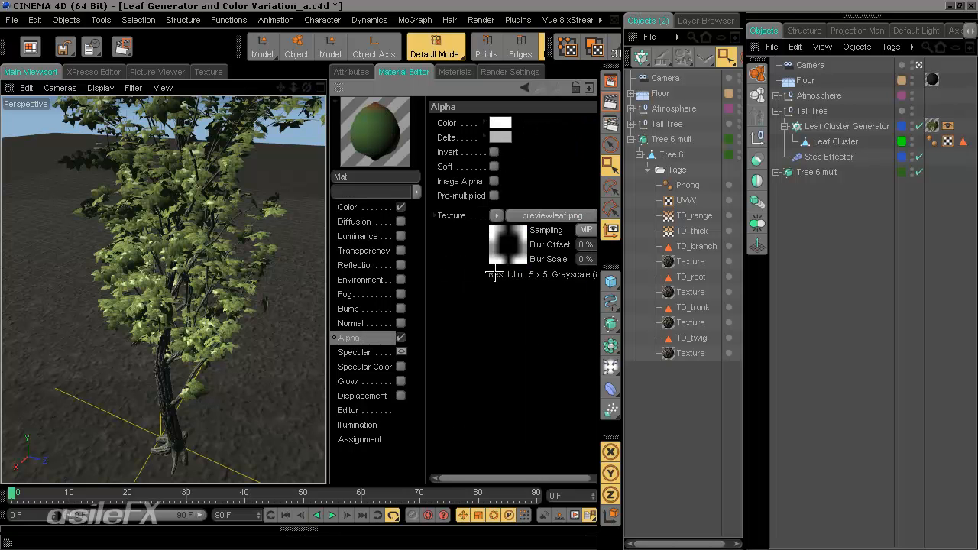
pyautogui.rightClick(470, 219)
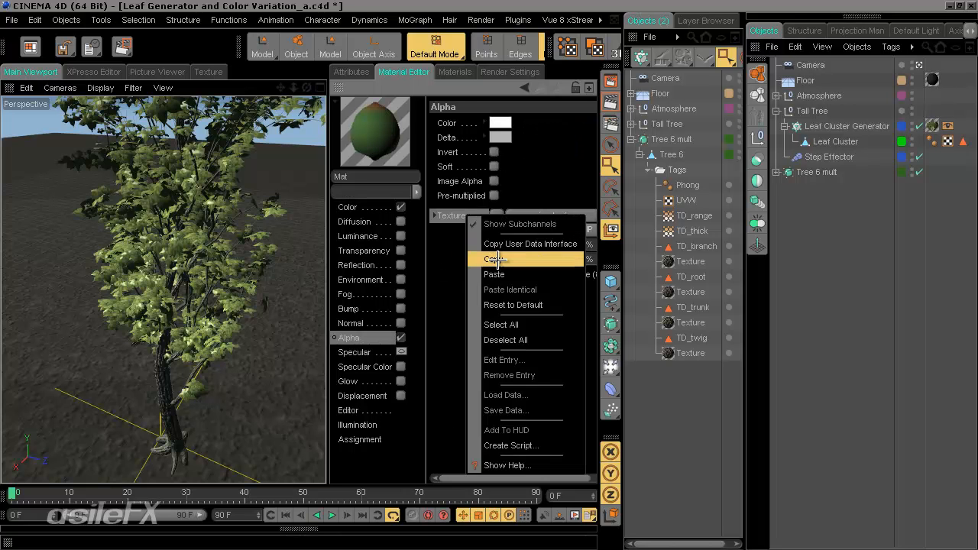
pyautogui.click(498, 259)
pyautogui.click(374, 308)
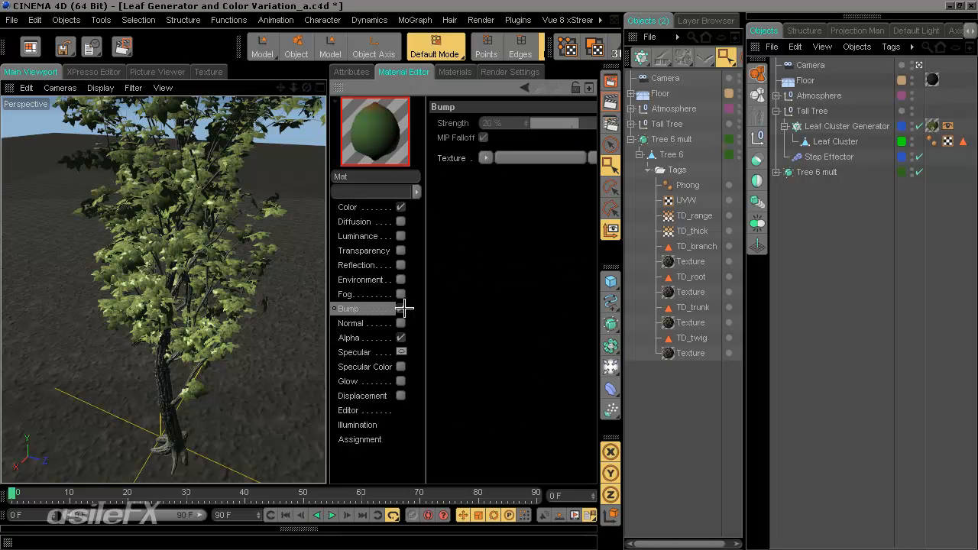
pyautogui.rightClick(450, 159)
pyautogui.click(470, 223)
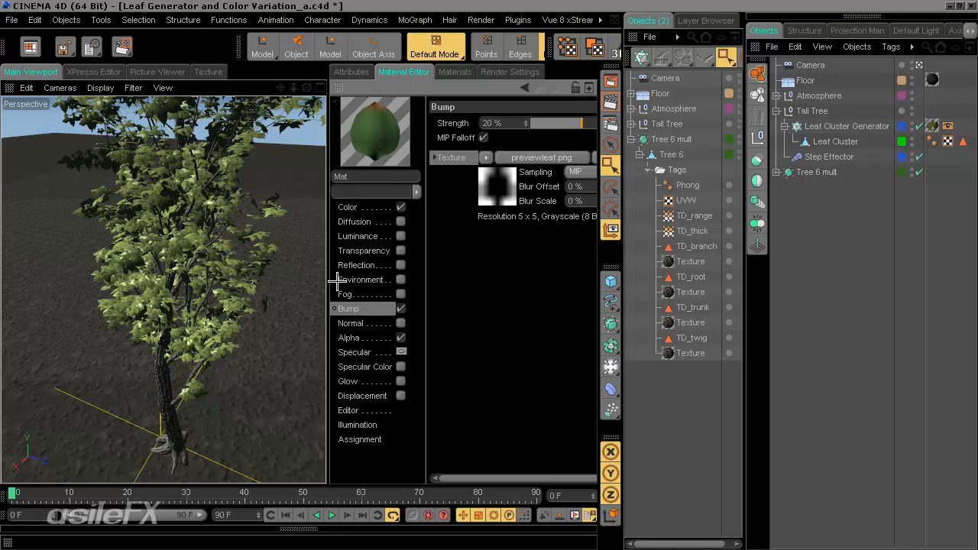
pyautogui.moveTo(327, 272); pyautogui.dragTo(292, 272)
pyautogui.moveTo(562, 123)
pyautogui.mouseDown()
pyautogui.moveTo(606, 124)
pyautogui.moveTo(547, 122)
pyautogui.moveTo(557, 123)
pyautogui.mouseUp()
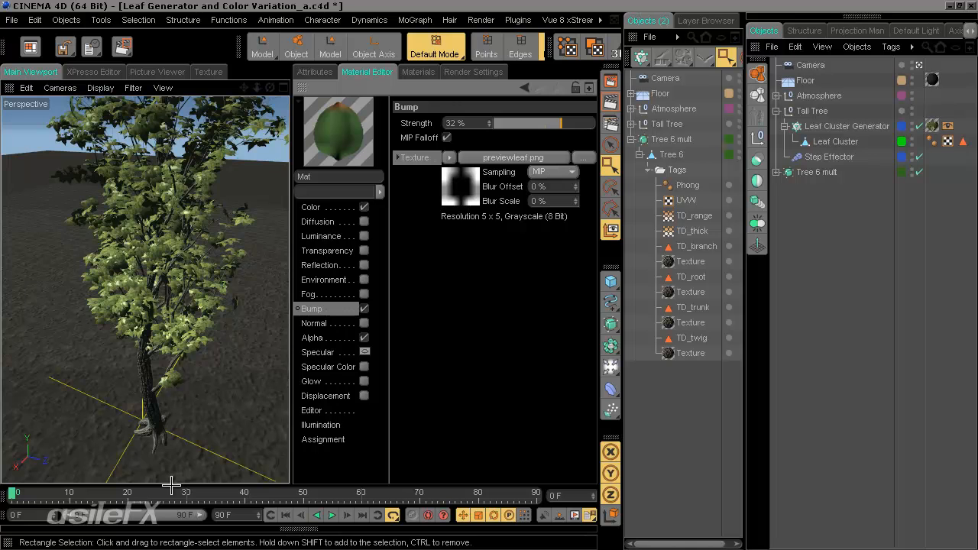
# - Invert the bump texture with Black Point 1 and White Point 0, and set the bump strength to 11%
pyautogui.click(471, 183)
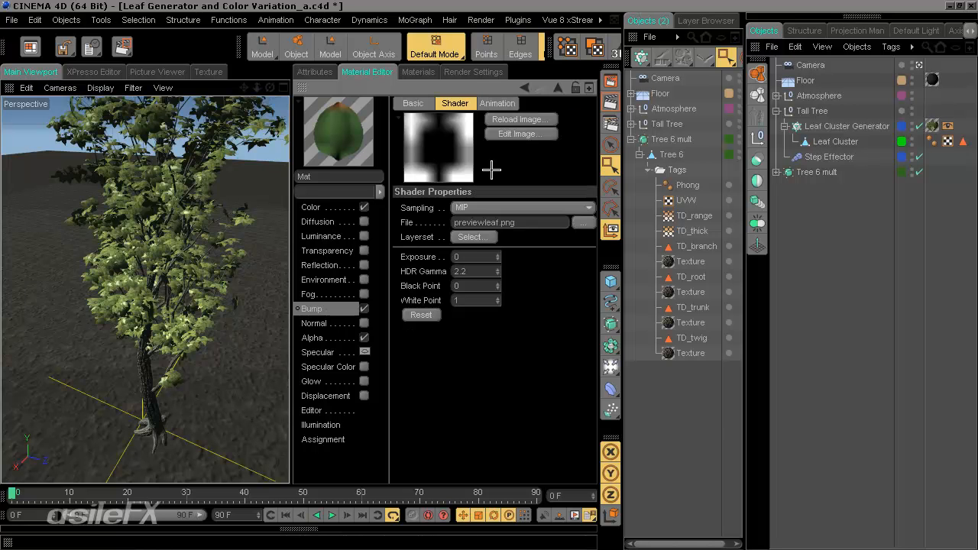
pyautogui.write('1')
pyautogui.press('Return')
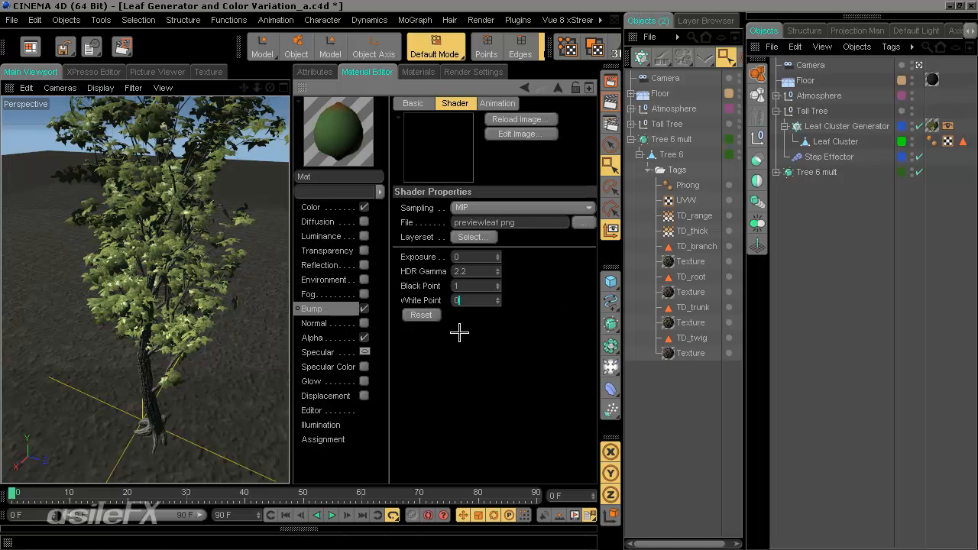
pyautogui.write('0')
pyautogui.press('Return')
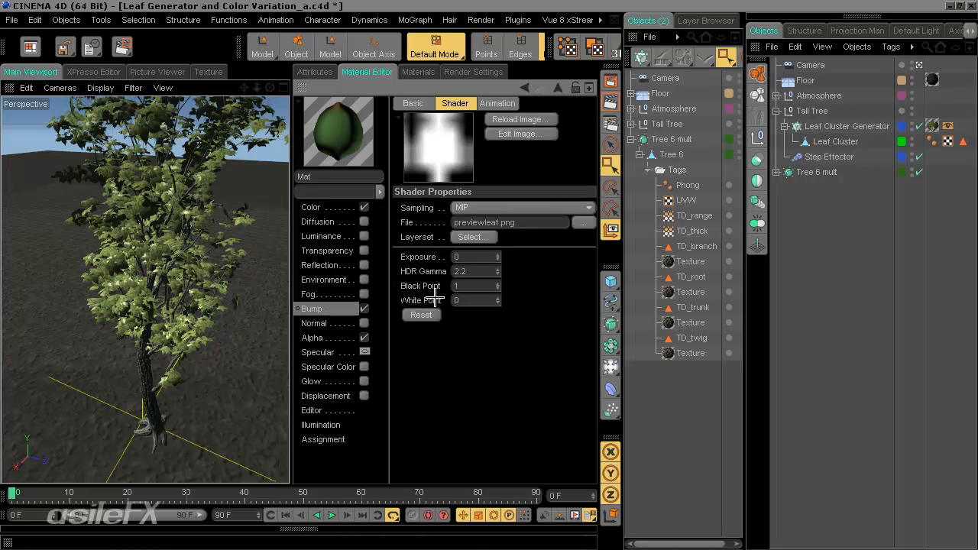
pyautogui.doubleClick(463, 285)
pyautogui.click(328, 309)
pyautogui.moveTo(555, 123); pyautogui.dragTo(551, 124)
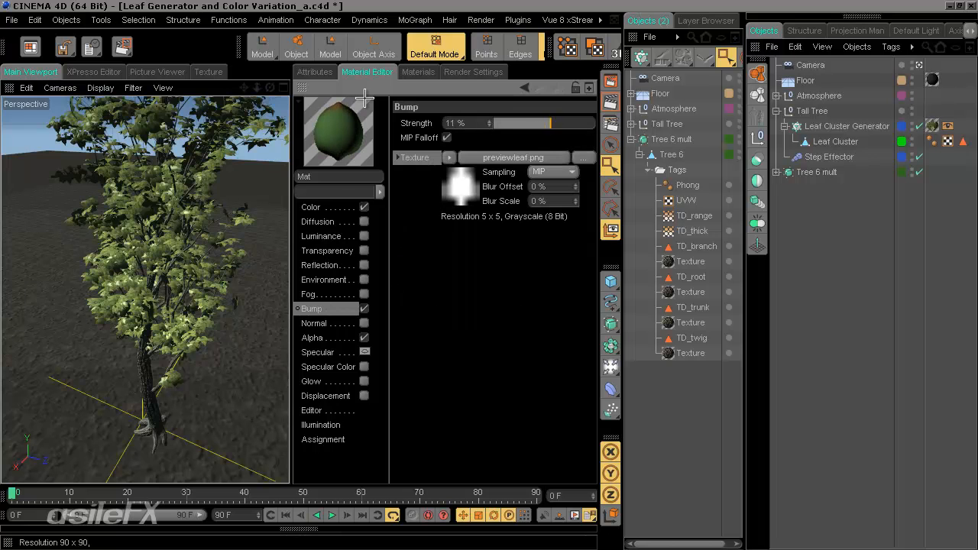
# - Rename the finished leaf material Preview and delete the two leftover Mat materials
pyautogui.click(315, 72)
pyautogui.click(425, 72)
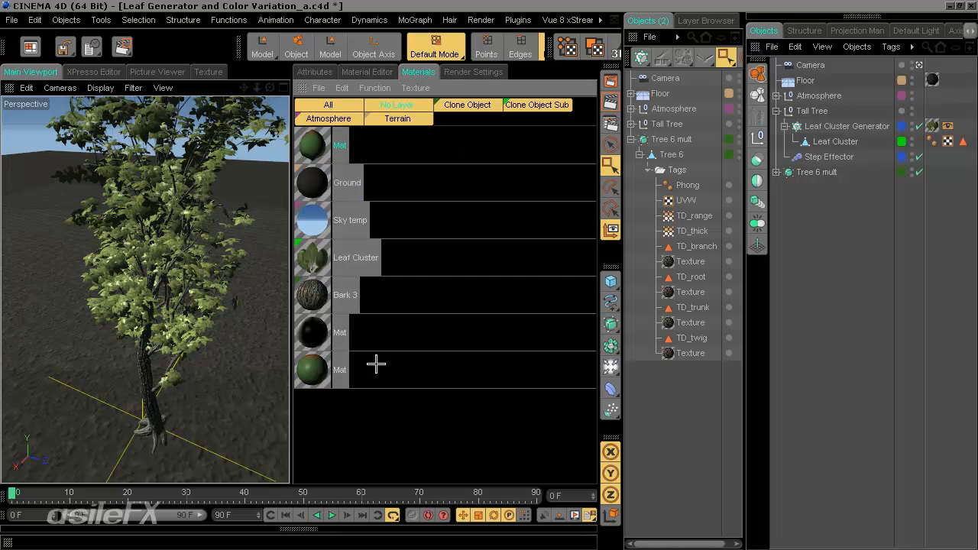
pyautogui.doubleClick(340, 143)
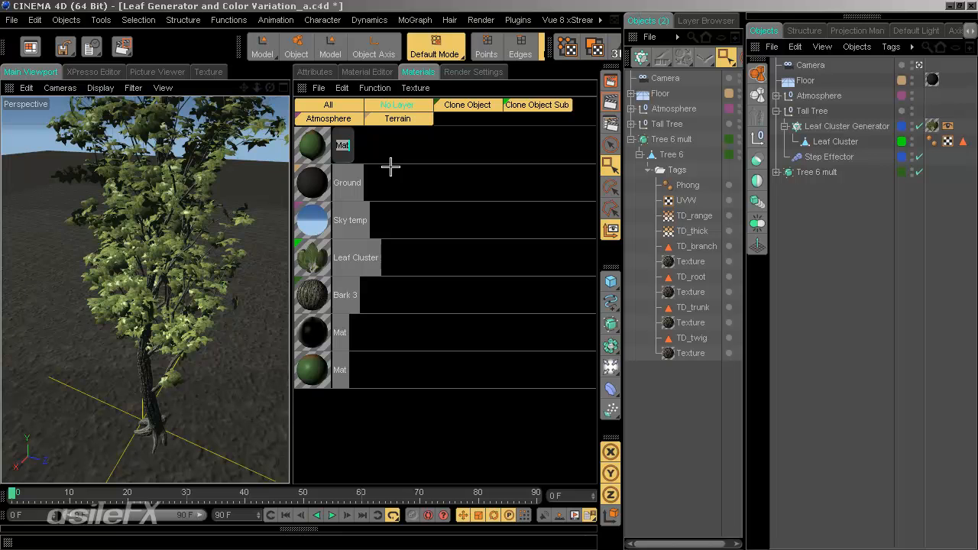
pyautogui.write('Preview')
pyautogui.press('Return')
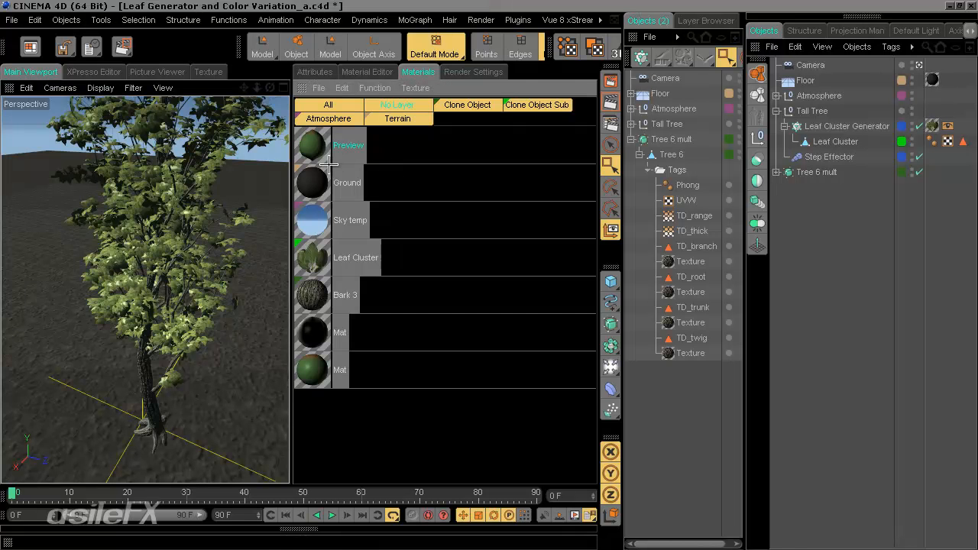
pyautogui.moveTo(362, 437); pyautogui.dragTo(322, 324)
pyautogui.press('Delete')
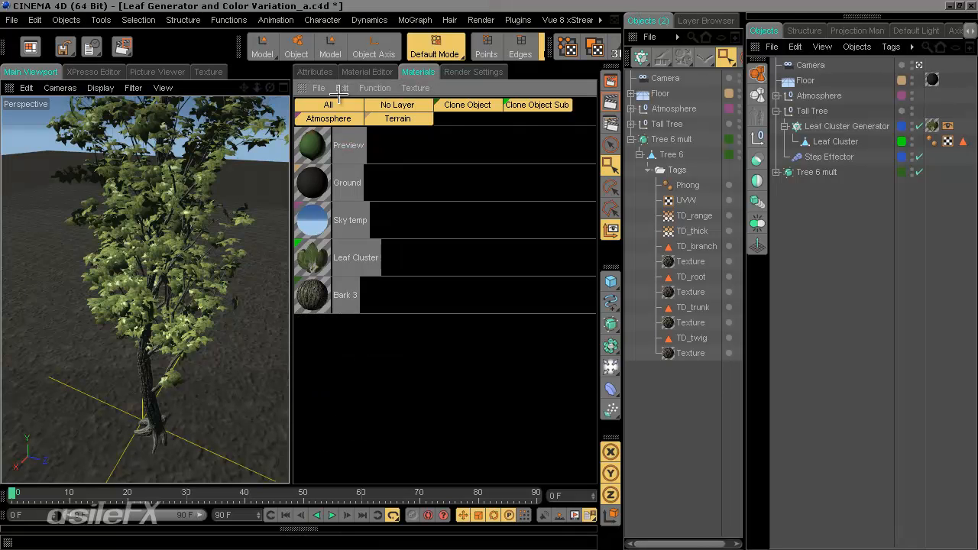
# - Apply the Preview material to the Leaf Cluster Generator and delete its Leaf Cluster texture tag
pyautogui.moveTo(317, 137); pyautogui.dragTo(933, 128)
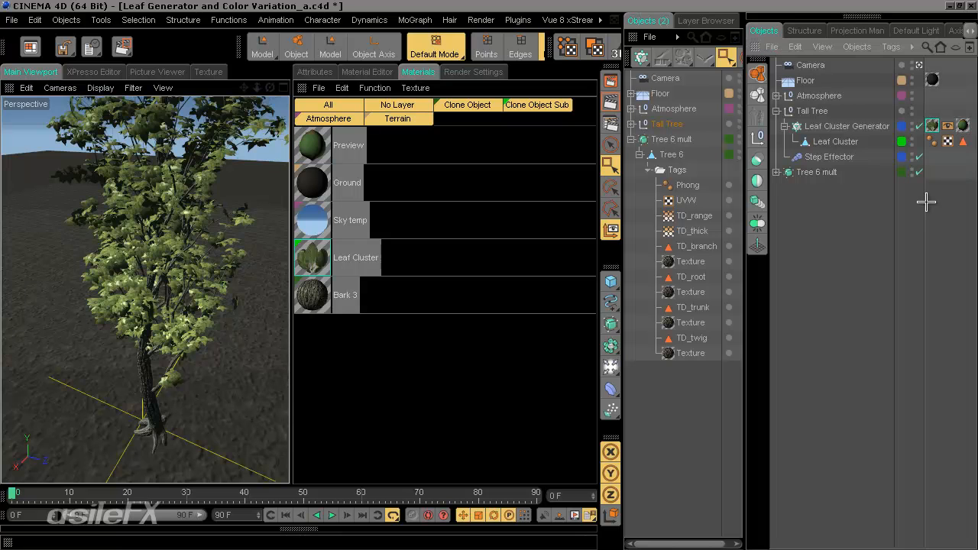
pyautogui.press('Delete')
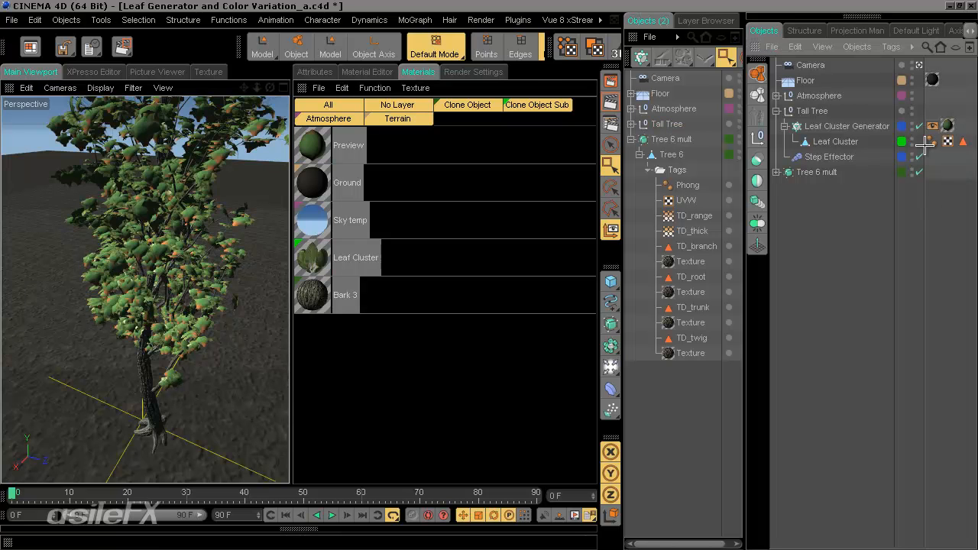
# - Enlarge the perspective view and examine the Preview-textured foliage from several angles and distances
pyautogui.middleClick(223, 203)
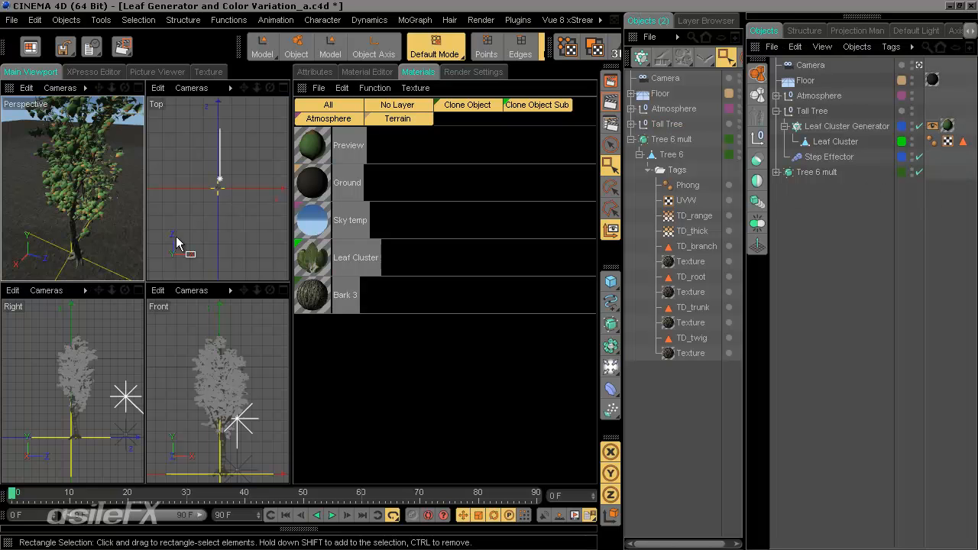
pyautogui.middleClick(122, 220)
pyautogui.keyDown('ctrl'); pyautogui.click(302, 87); pyautogui.keyUp('ctrl')
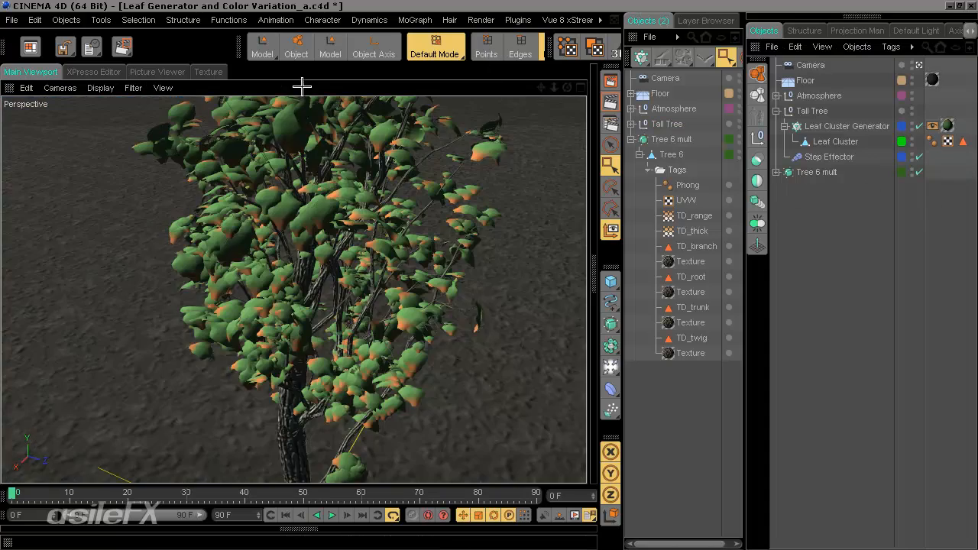
pyautogui.keyDown('alt'); pyautogui.moveTo(357, 182); pyautogui.dragTo(490, 280, button='right'); pyautogui.keyUp('alt')
pyautogui.keyDown('alt'); pyautogui.moveTo(490, 280); pyautogui.dragTo(360, 222); pyautogui.keyUp('alt')
pyautogui.scroll(-5, 361, 252)
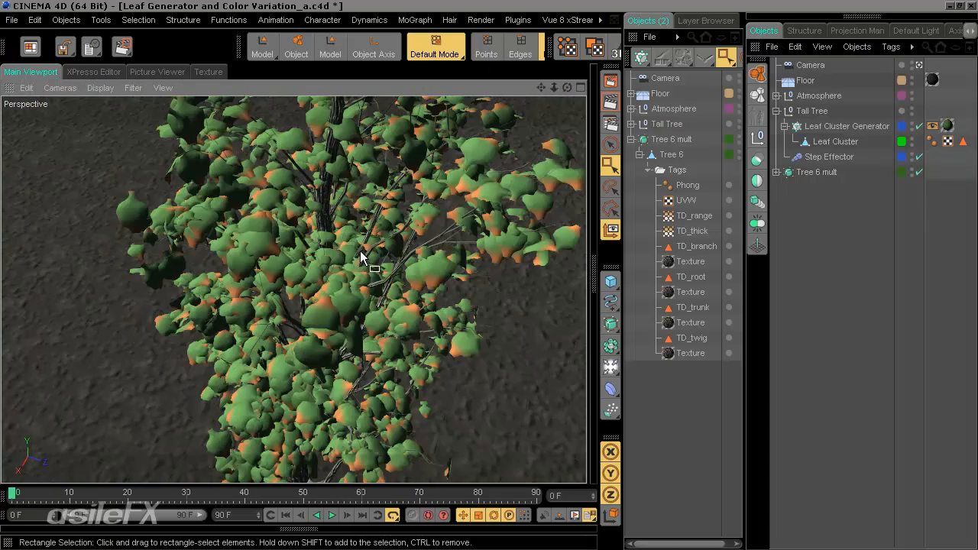
pyautogui.keyDown('alt'); pyautogui.moveTo(382, 269); pyautogui.dragTo(382, 290); pyautogui.keyUp('alt')
pyautogui.scroll(5, 484, 294)
pyautogui.scroll(-8, 487, 272)
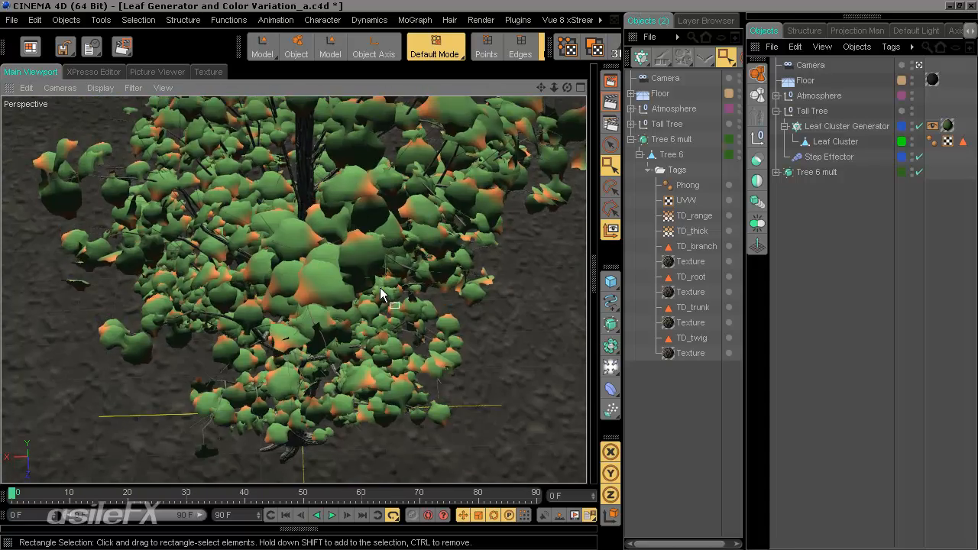
pyautogui.scroll(-5, 487, 271)
pyautogui.scroll(3, 489, 276)
pyautogui.keyDown('alt'); pyautogui.moveTo(489, 276); pyautogui.dragTo(395, 313); pyautogui.keyUp('alt')
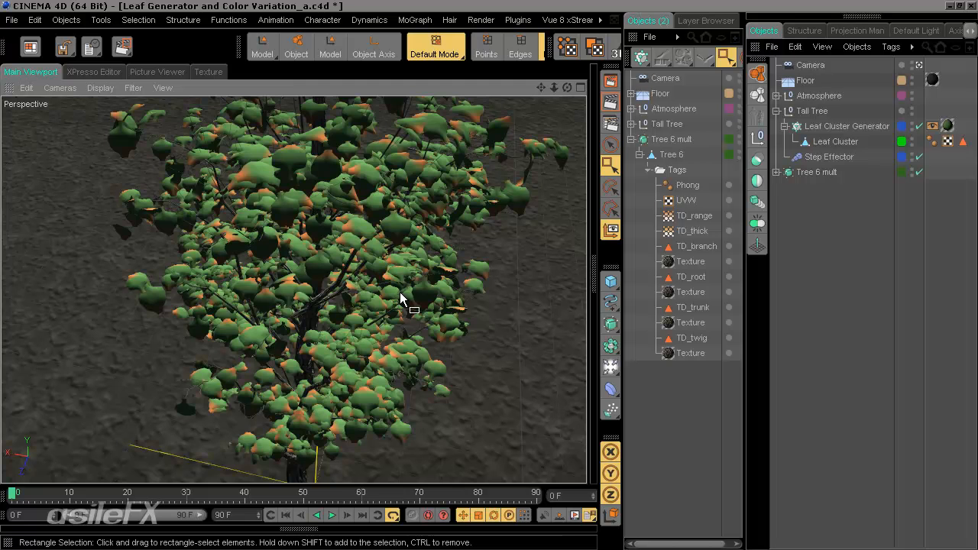
pyautogui.scroll(4, 402, 292)
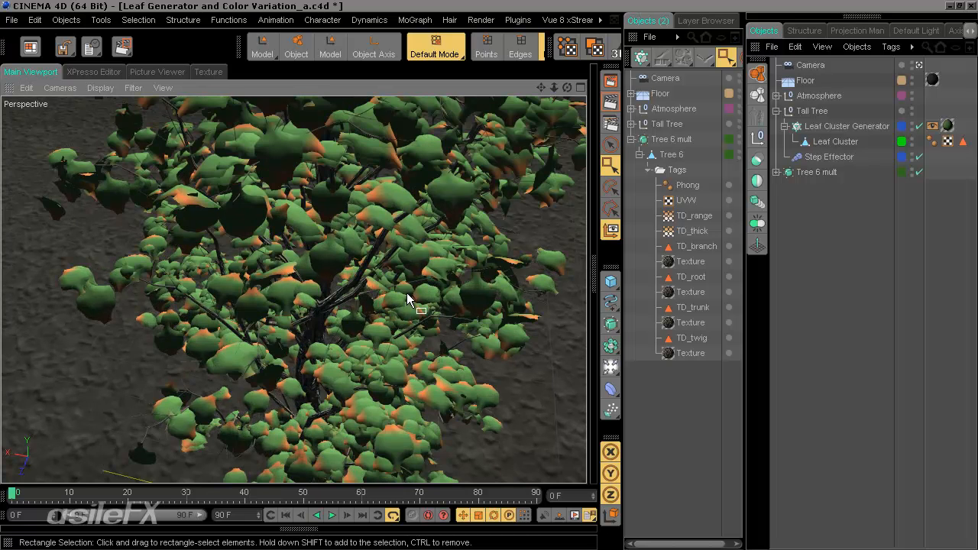
pyautogui.scroll(-4, 407, 292)
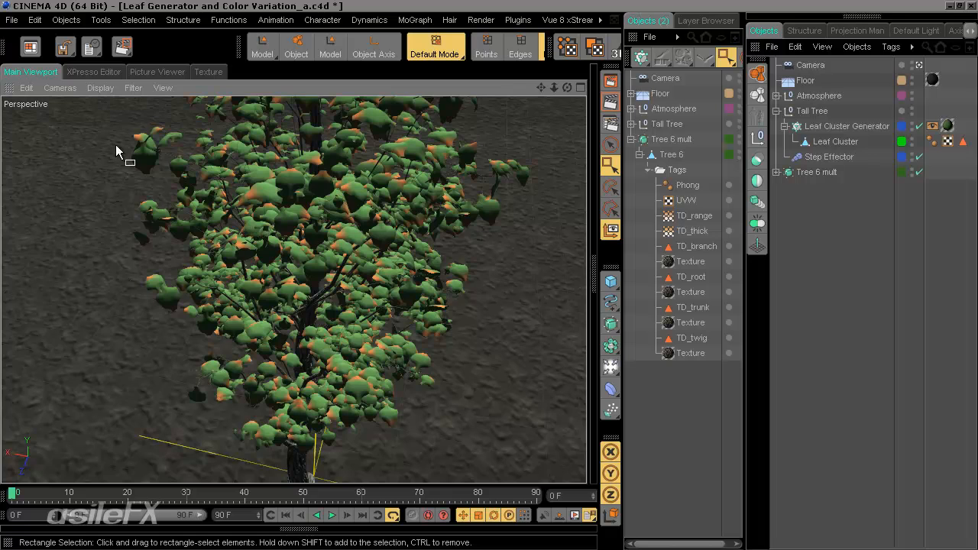
pyautogui.scroll(5, 492, 276)
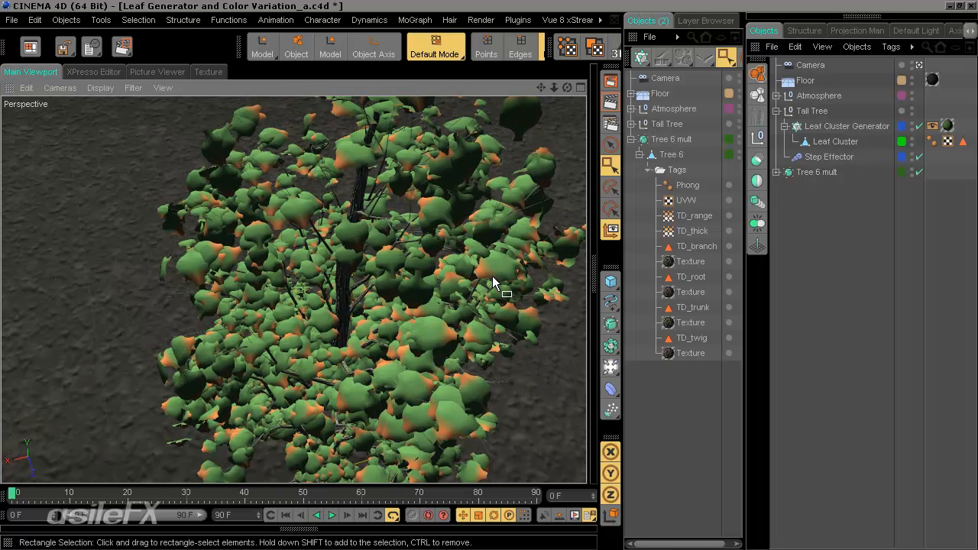
pyautogui.keyDown('alt'); pyautogui.moveTo(400, 327); pyautogui.dragTo(365, 266, button='middle'); pyautogui.keyUp('alt')
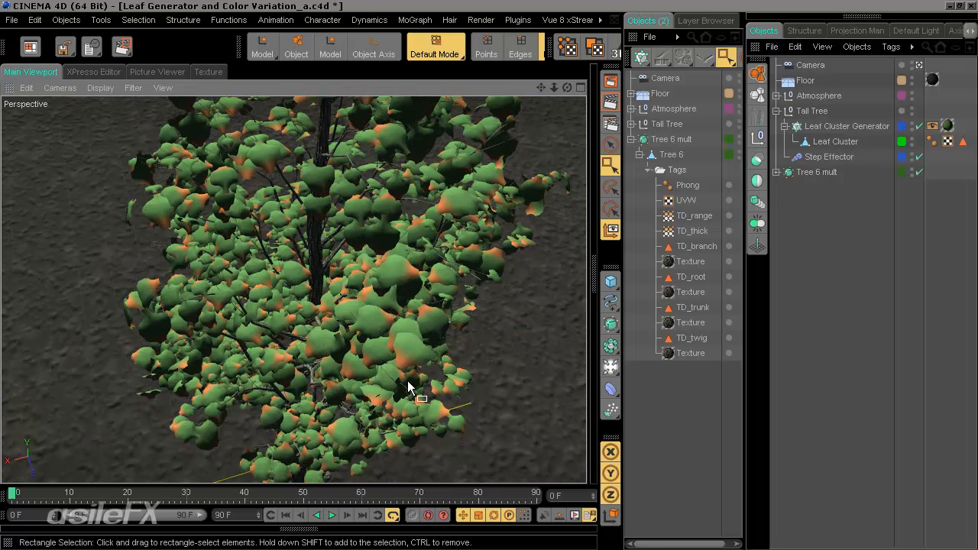
pyautogui.scroll(-6, 408, 387)
pyautogui.scroll(6, 408, 387)
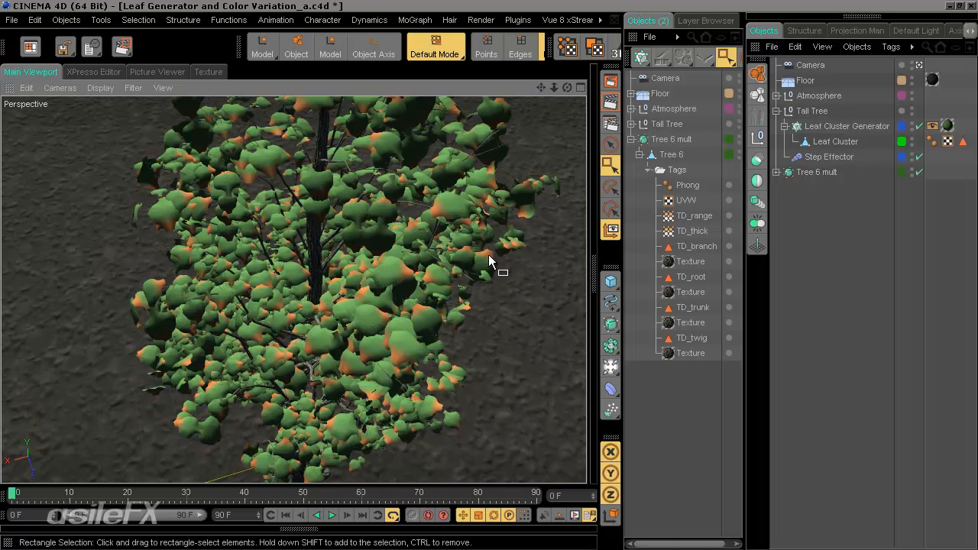
pyautogui.scroll(-4, 493, 256)
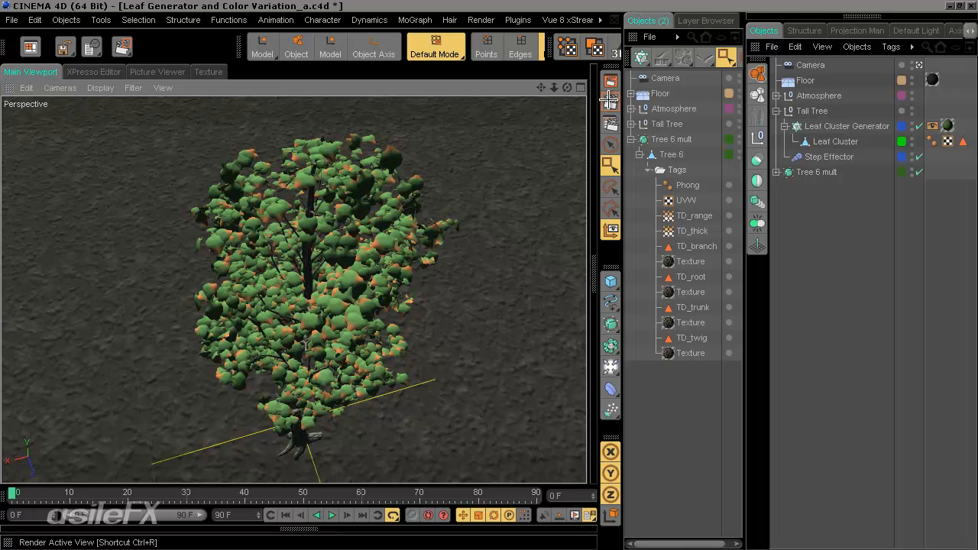
# - Render the tree to the Picture Viewer, and return to the perspective viewport with the materials list shown beside it
pyautogui.click(611, 101)
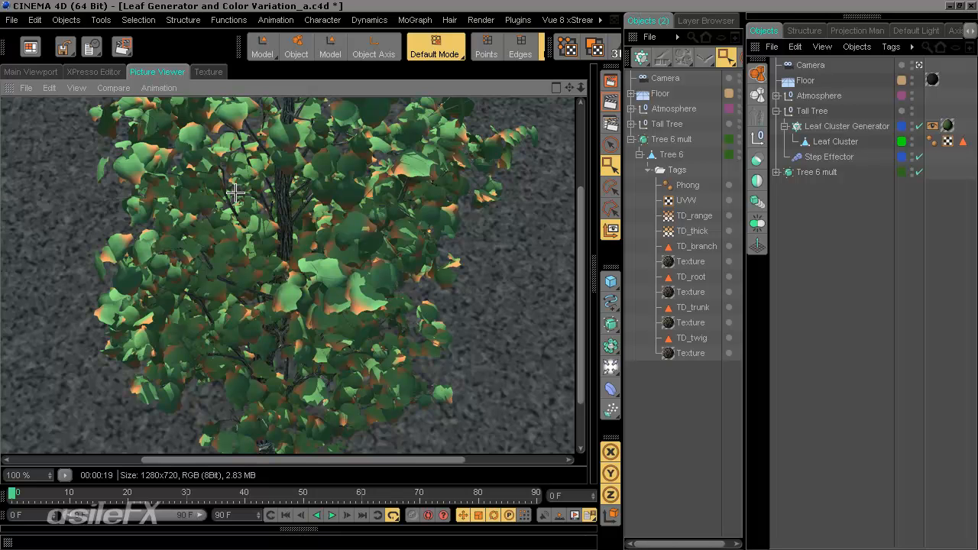
pyautogui.click(35, 72)
pyautogui.click(590, 277)
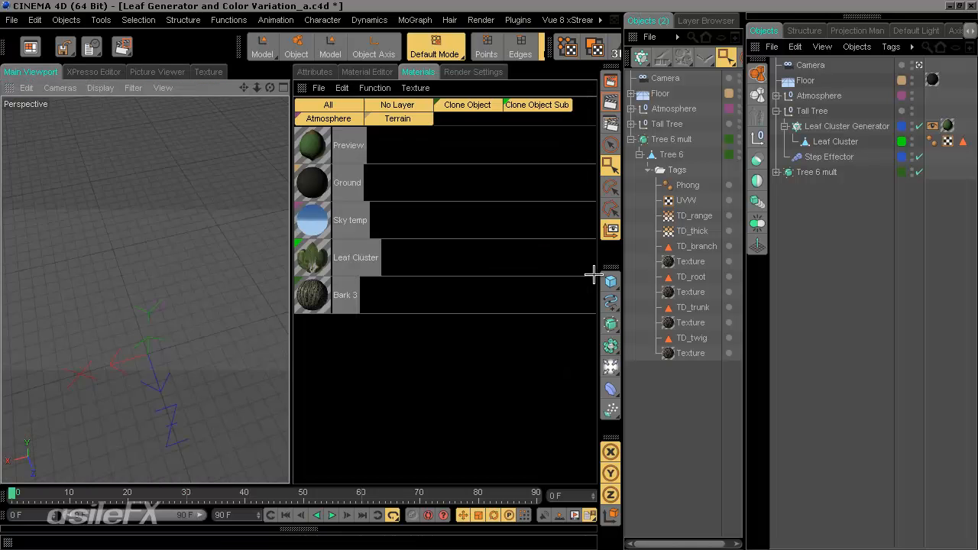
# - Set the Preview material's editor texture preview size to 64x64 (16 KB)
pyautogui.keyDown('alt'); pyautogui.moveTo(223, 322); pyautogui.dragTo(289, 273); pyautogui.keyUp('alt')
pyautogui.keyDown('alt'); pyautogui.moveTo(289, 273); pyautogui.dragTo(289, 274, button='right'); pyautogui.keyUp('alt')
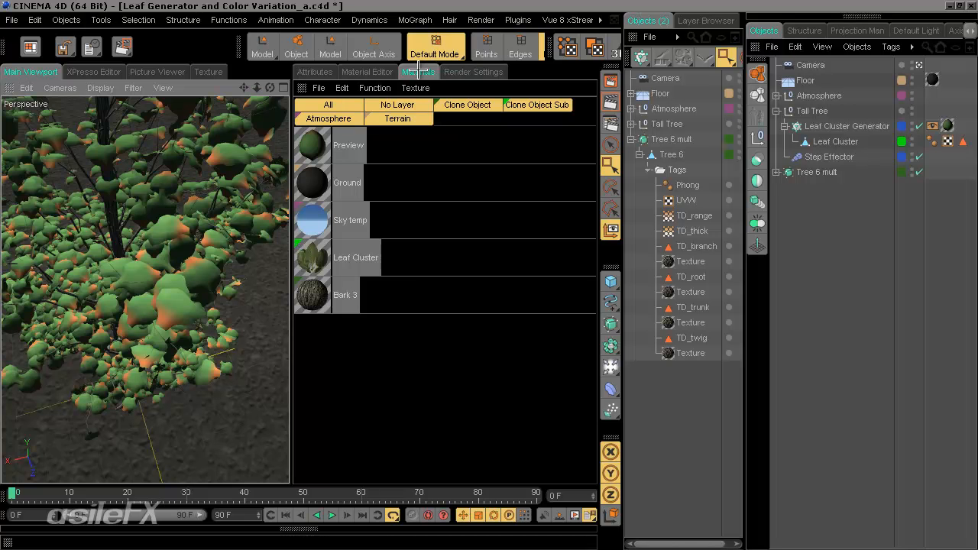
pyautogui.click(379, 71)
pyautogui.click(312, 411)
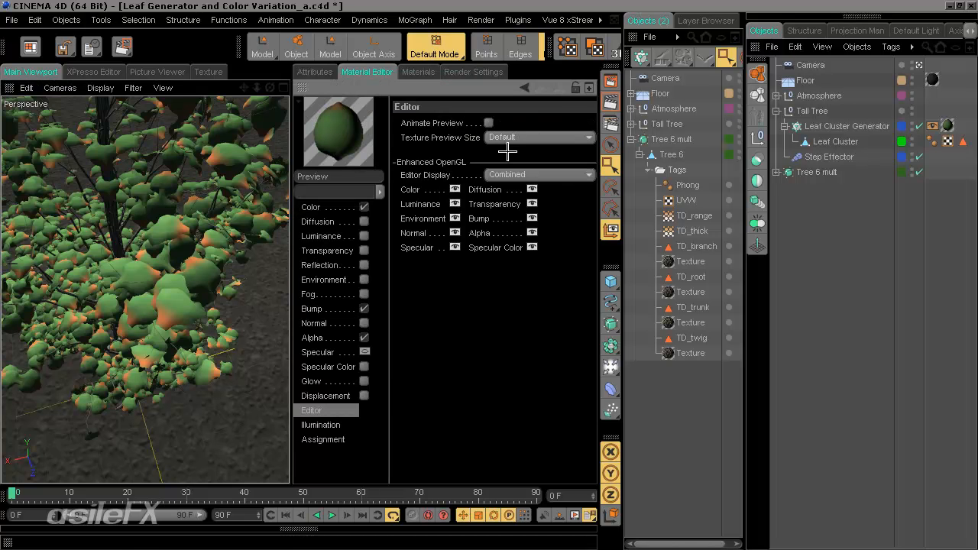
pyautogui.click(527, 137)
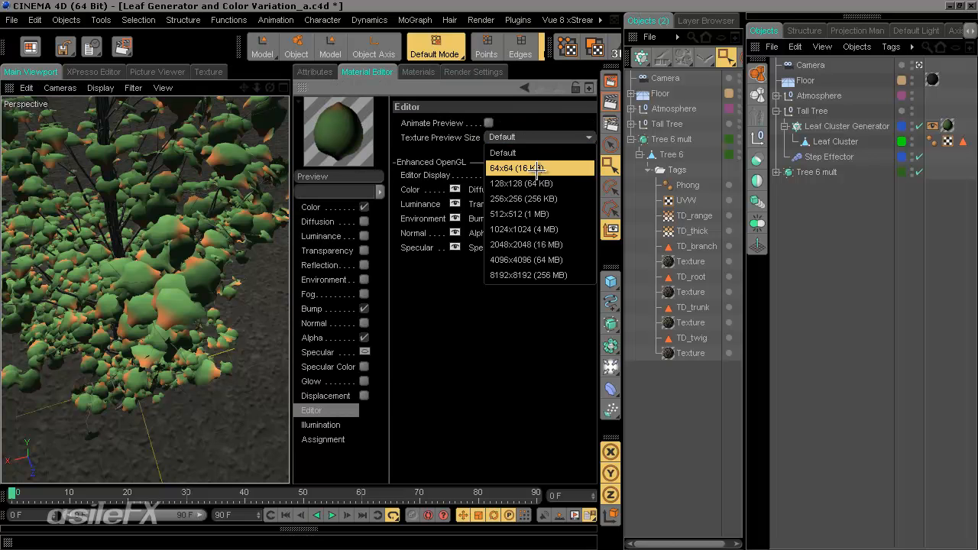
pyautogui.click(534, 165)
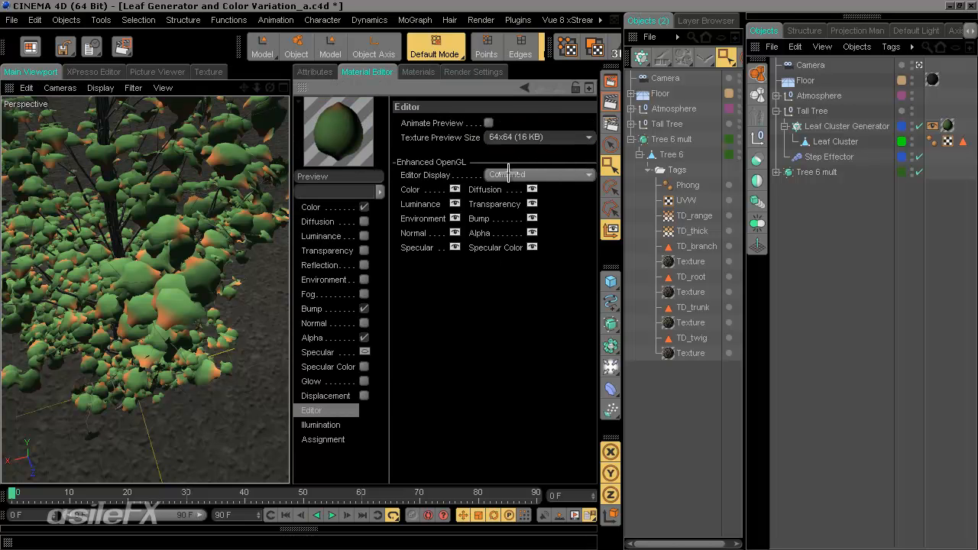
# - Turn off Bump in the Preview material's Enhanced OpenGL display and check the foliage near and far
pyautogui.keyDown('alt'); pyautogui.moveTo(146, 326); pyautogui.dragTo(293, 274); pyautogui.keyUp('alt')
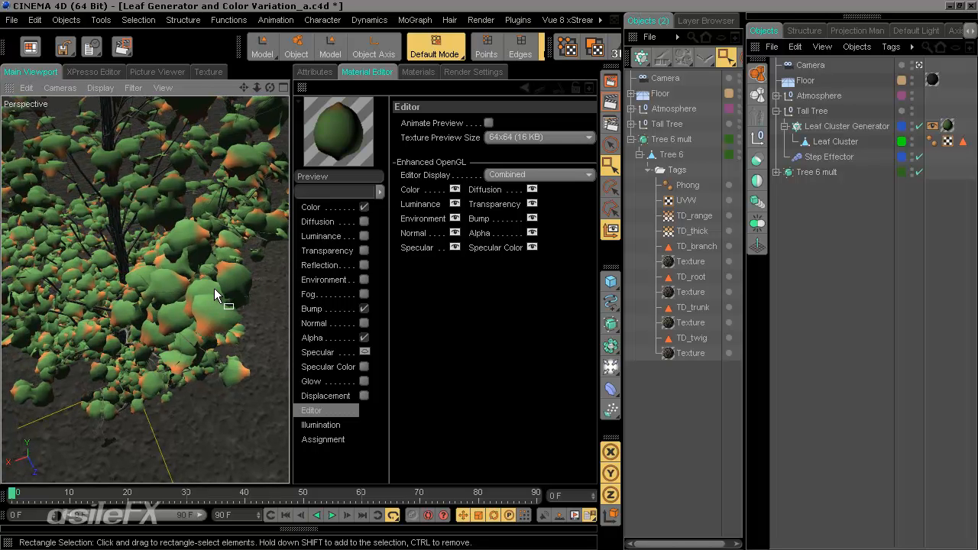
pyautogui.scroll(-5, 215, 296)
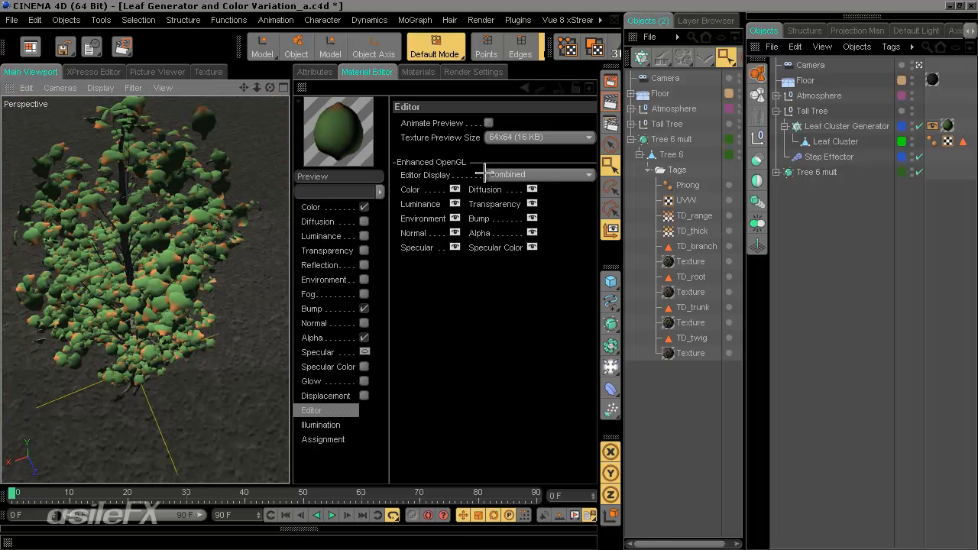
pyautogui.click(532, 219)
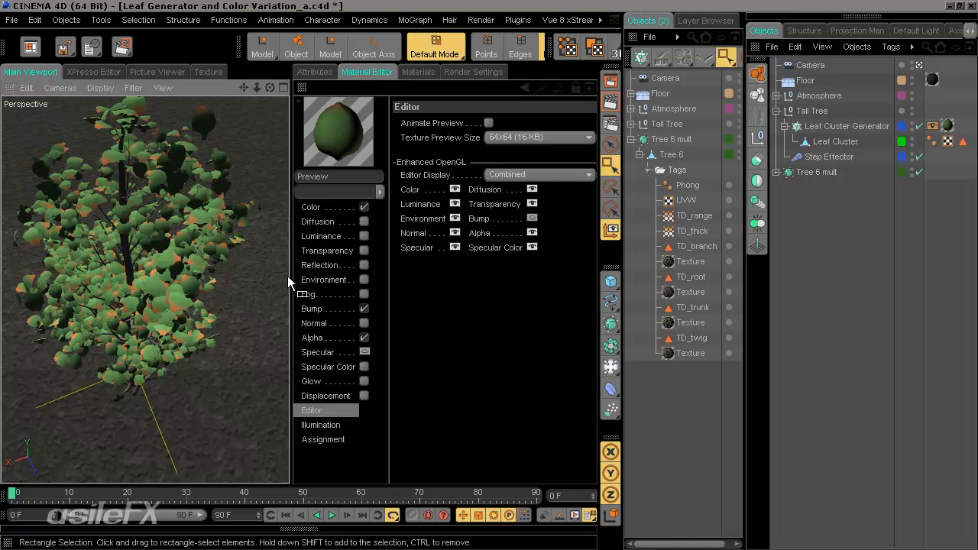
pyautogui.scroll(5, 252, 277)
pyautogui.scroll(-4, 252, 273)
pyautogui.scroll(-8, 137, 279)
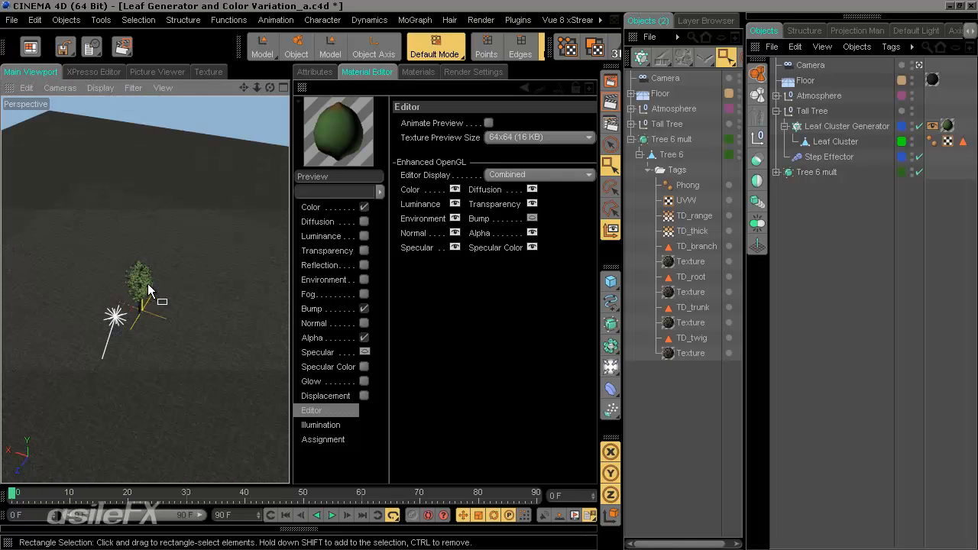
pyautogui.scroll(10, 147, 283)
pyautogui.scroll(-10, 148, 283)
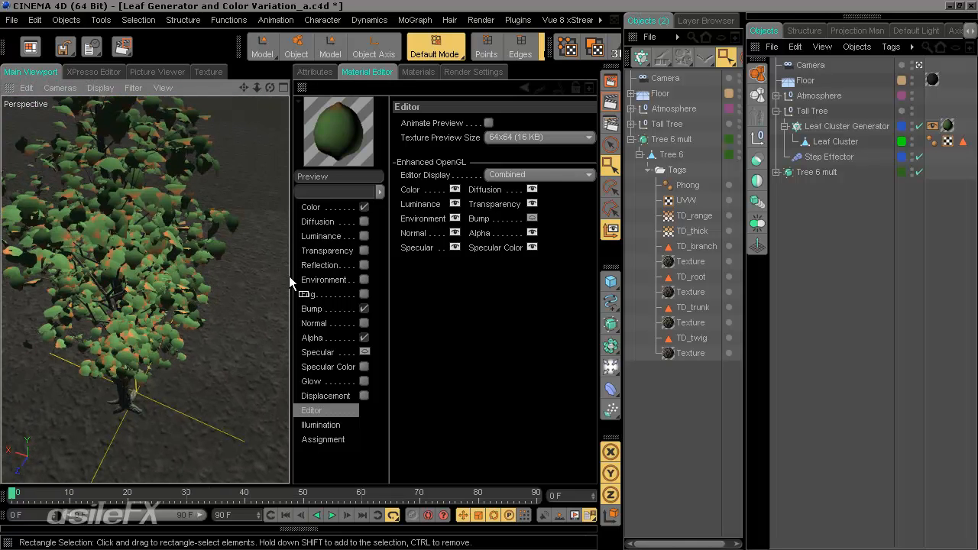
# - Set the Preview material's color to RGB 148, 178, 96 and its texture mix strength to 0%
pyautogui.click(339, 203)
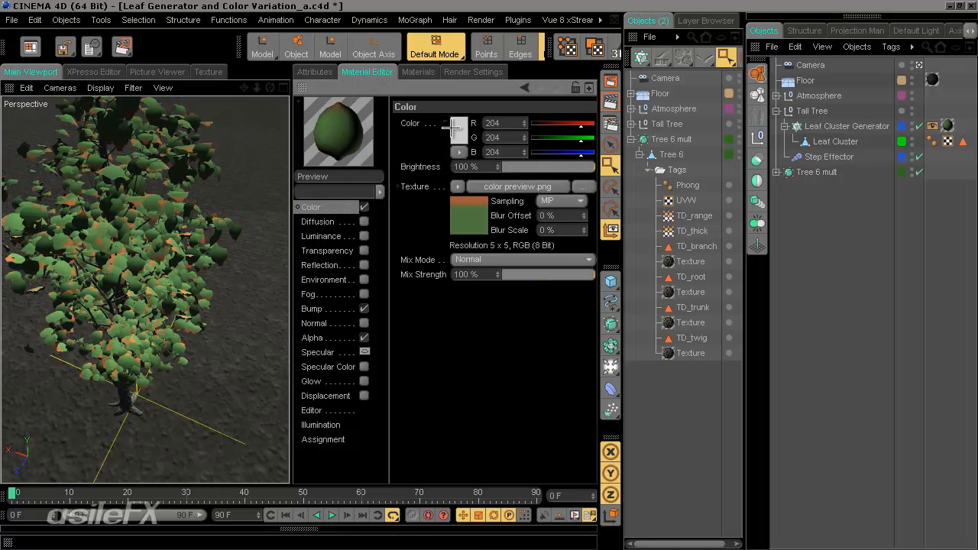
pyautogui.click(453, 128)
pyautogui.moveTo(432, 73); pyautogui.dragTo(410, 100)
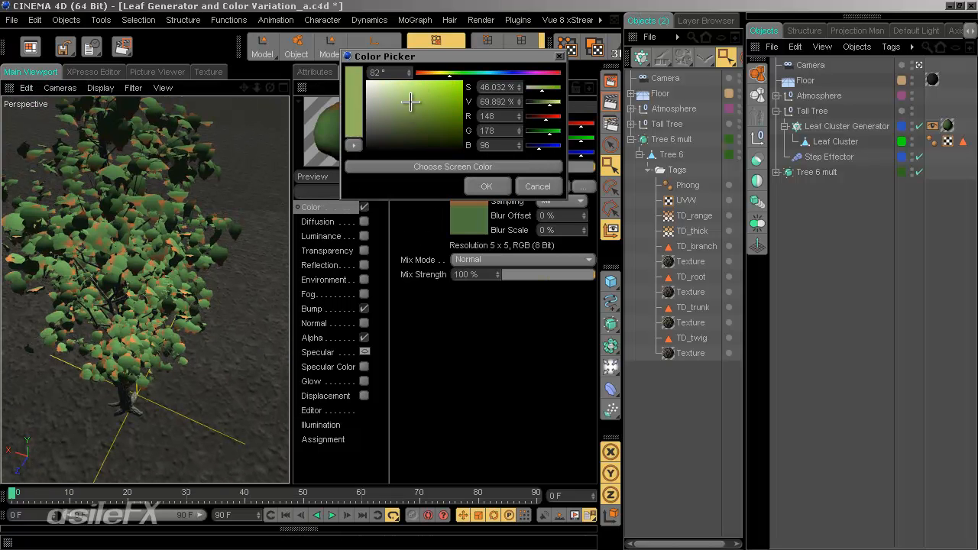
pyautogui.click(485, 186)
pyautogui.moveTo(508, 275); pyautogui.dragTo(375, 278)
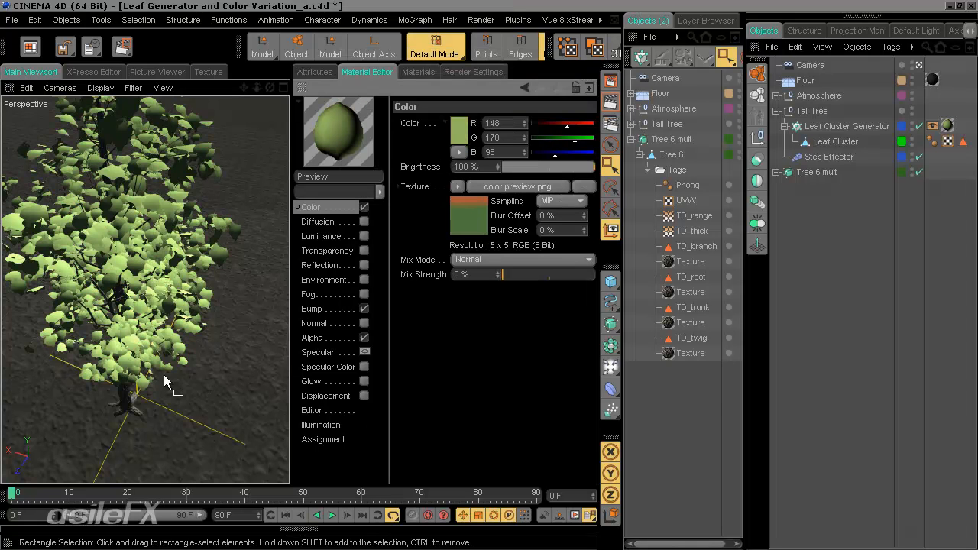
# - Examine the foliage with the plain green Preview color from several angles
pyautogui.keyDown('alt'); pyautogui.moveTo(307, 279); pyautogui.dragTo(293, 295); pyautogui.keyUp('alt')
pyautogui.scroll(-3, 293, 295)
pyautogui.keyDown('alt'); pyautogui.moveTo(214, 302); pyautogui.dragTo(287, 270); pyautogui.keyUp('alt')
pyautogui.scroll(10, 229, 312)
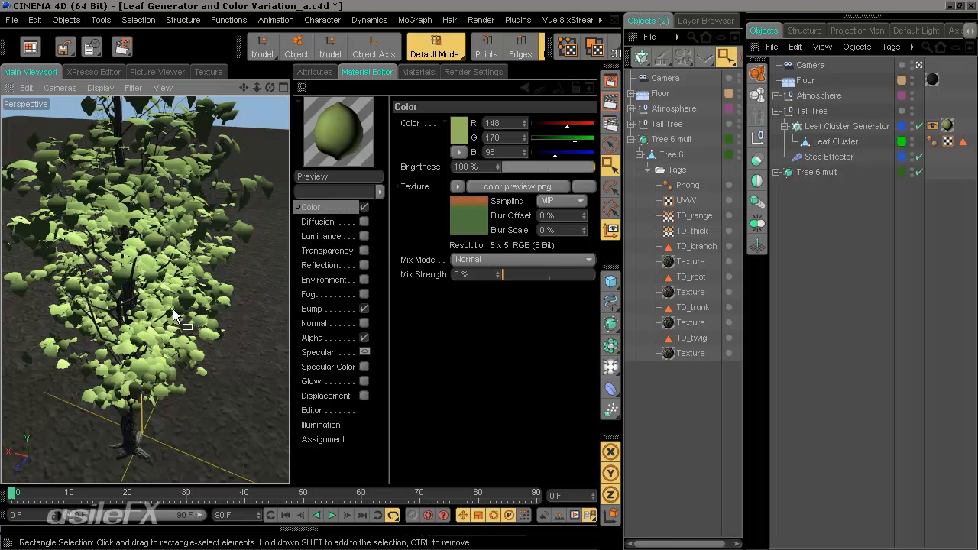
pyautogui.keyDown('alt'); pyautogui.moveTo(186, 262); pyautogui.dragTo(291, 274); pyautogui.keyUp('alt')
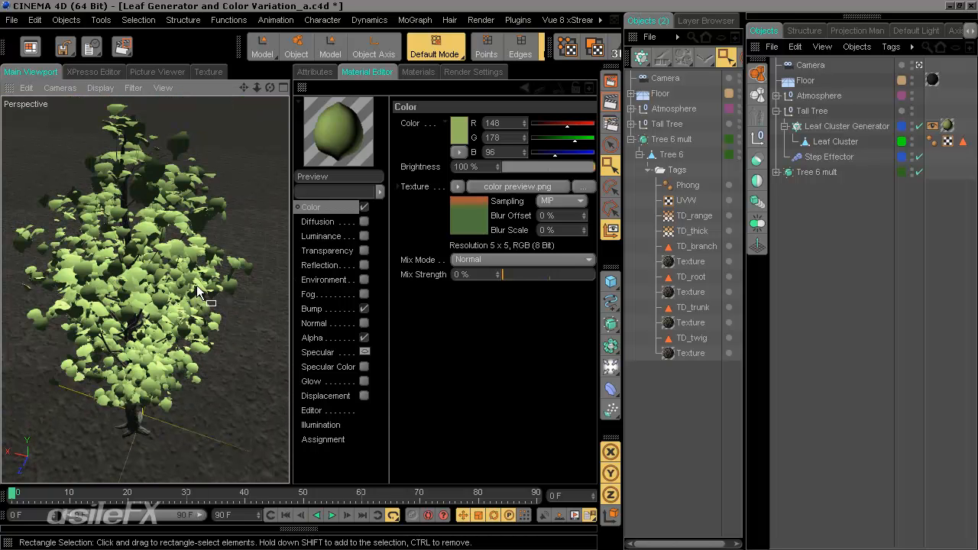
pyautogui.keyDown('alt'); pyautogui.moveTo(203, 305); pyautogui.dragTo(291, 274); pyautogui.keyUp('alt')
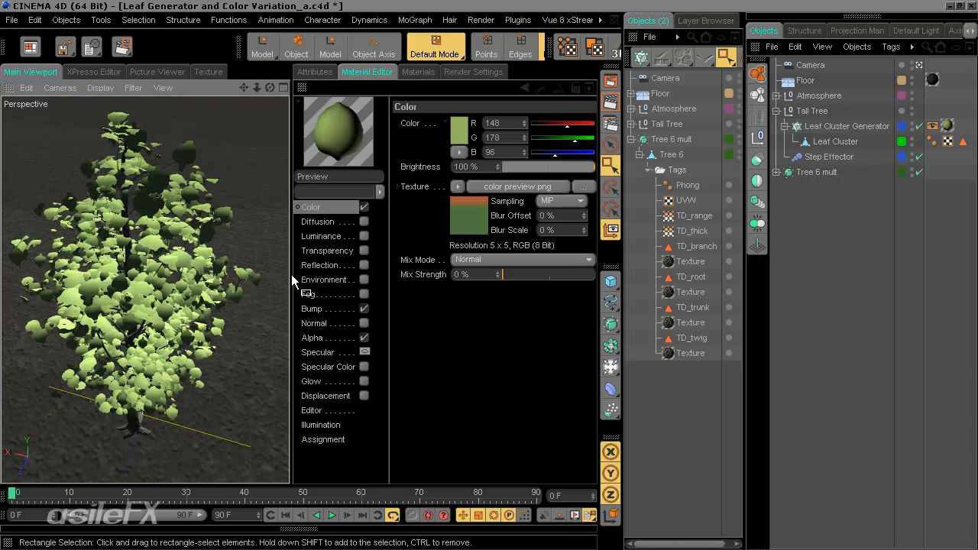